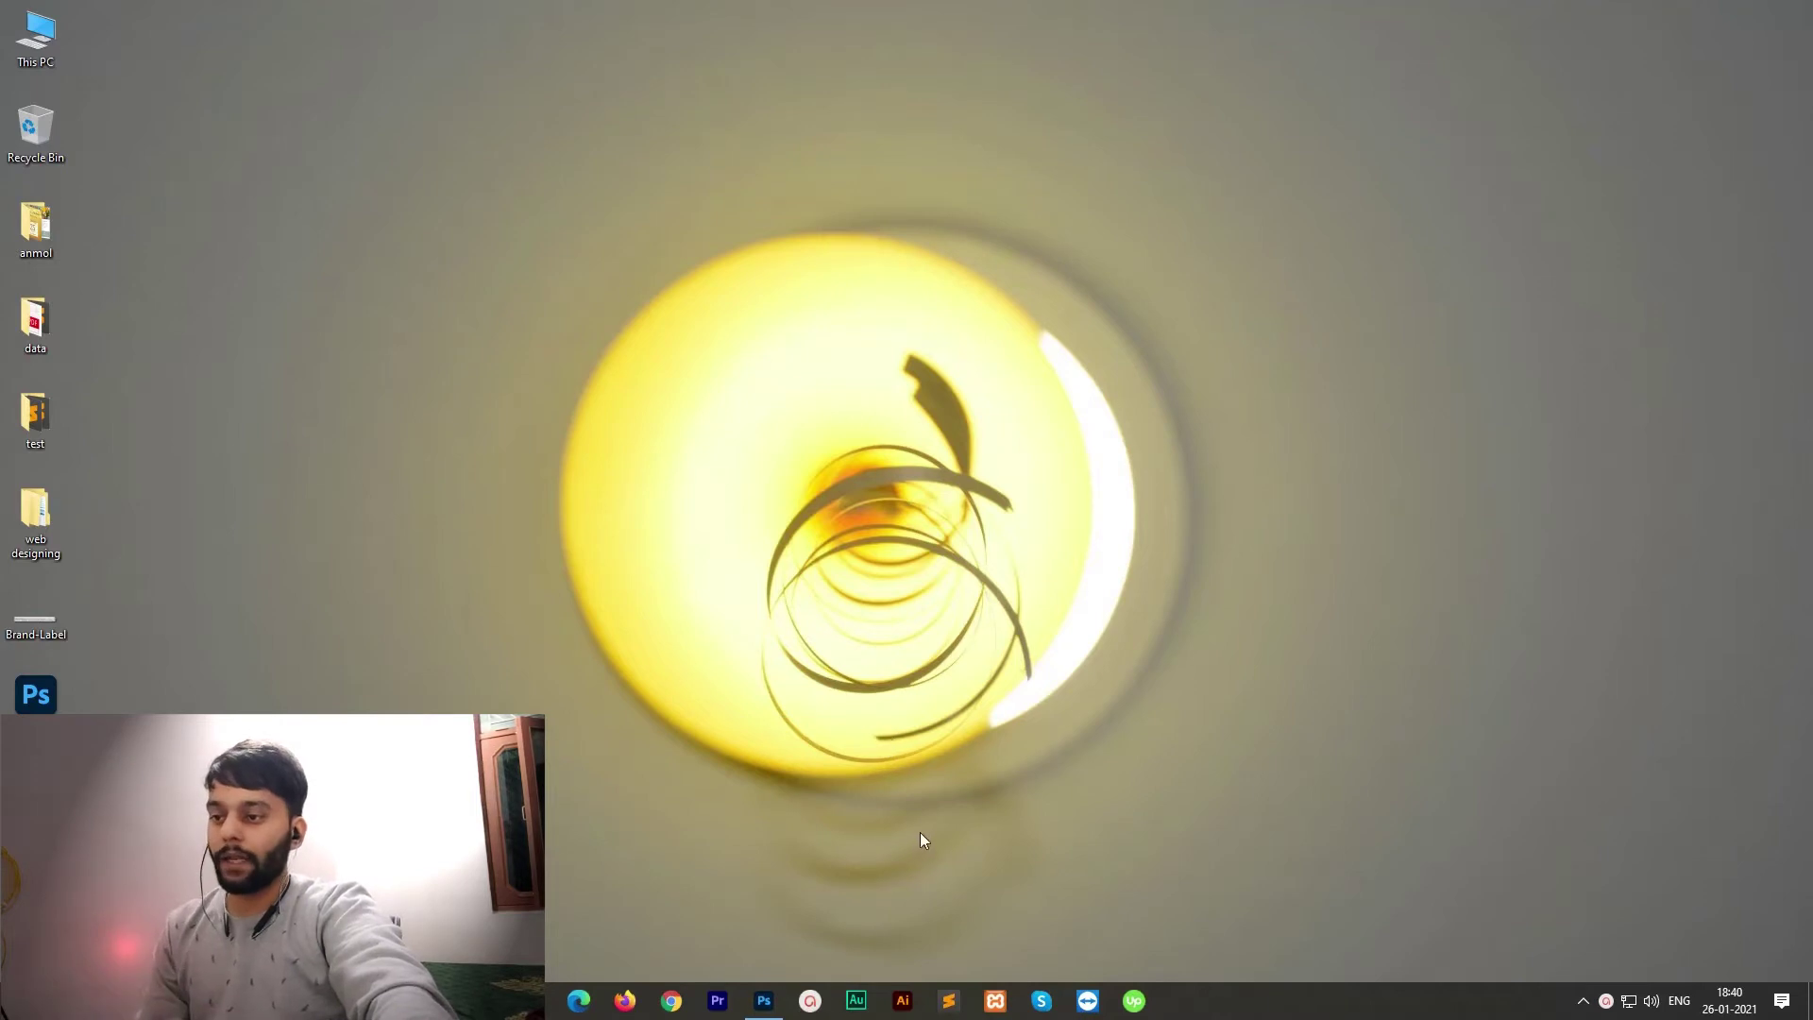
Step: Create a new blank white 1280x720 px document from the recent preset
click(767, 1003)
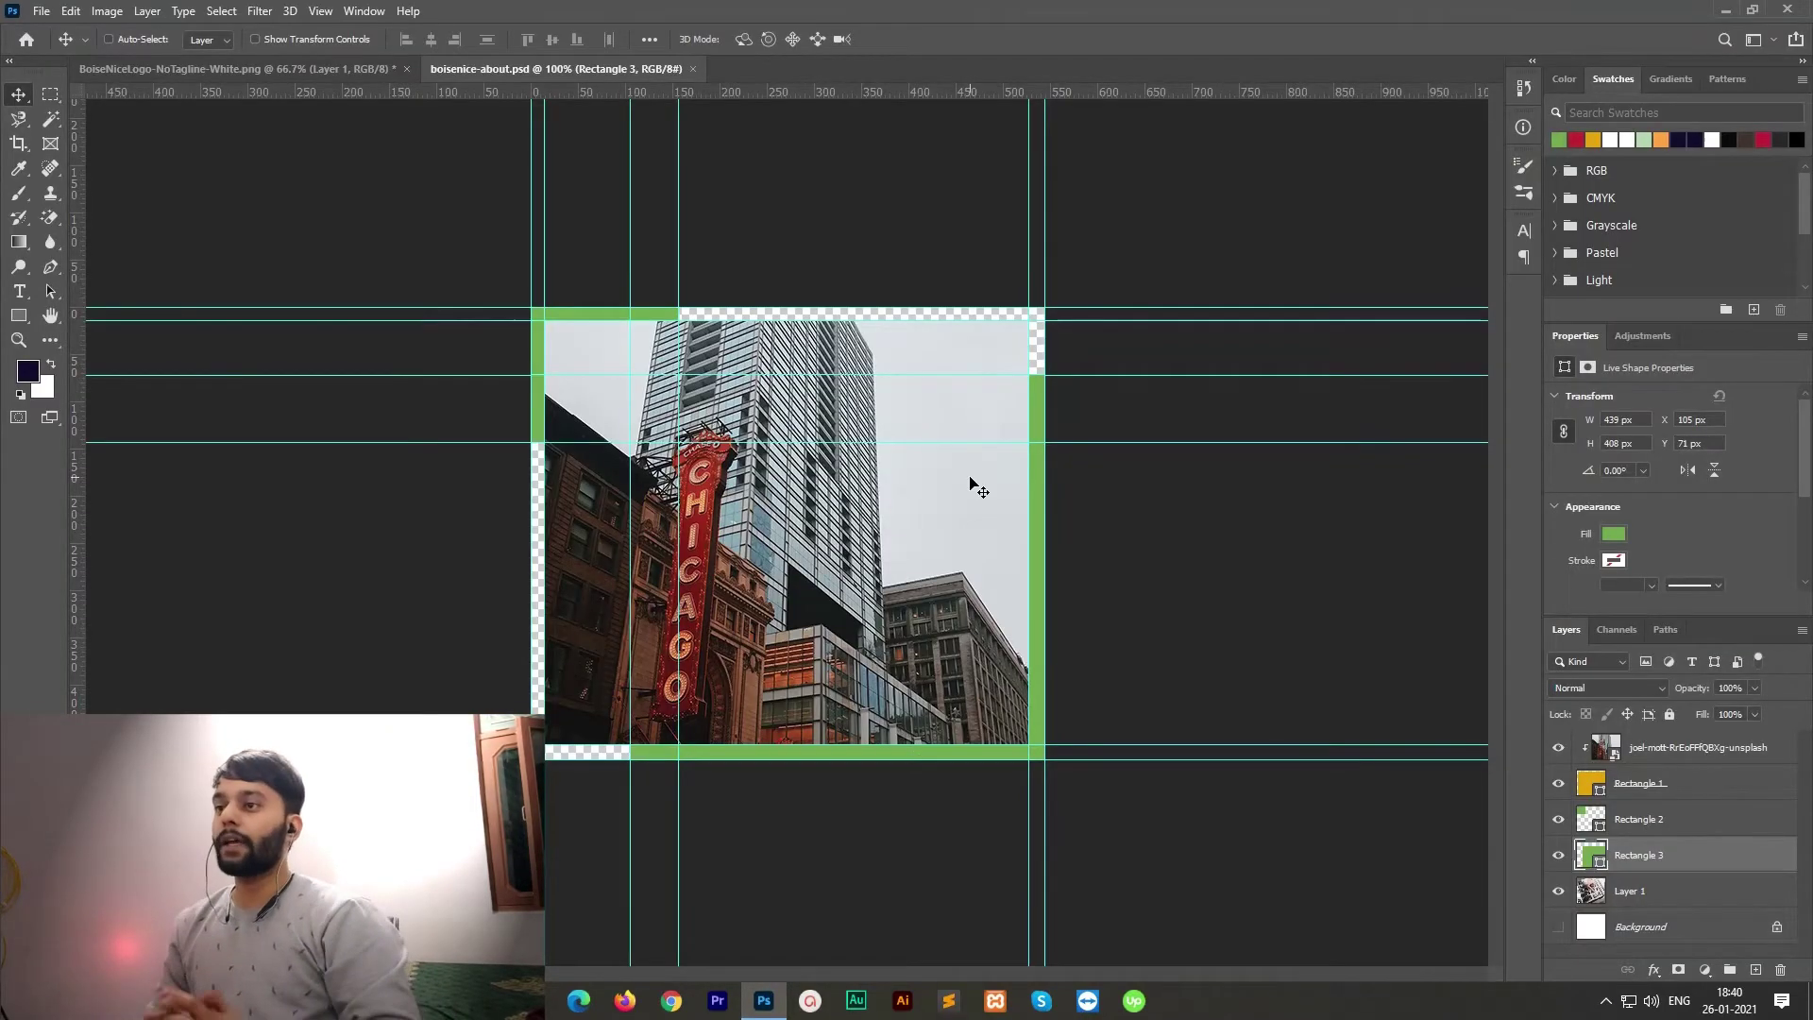
key(ctrl+n)
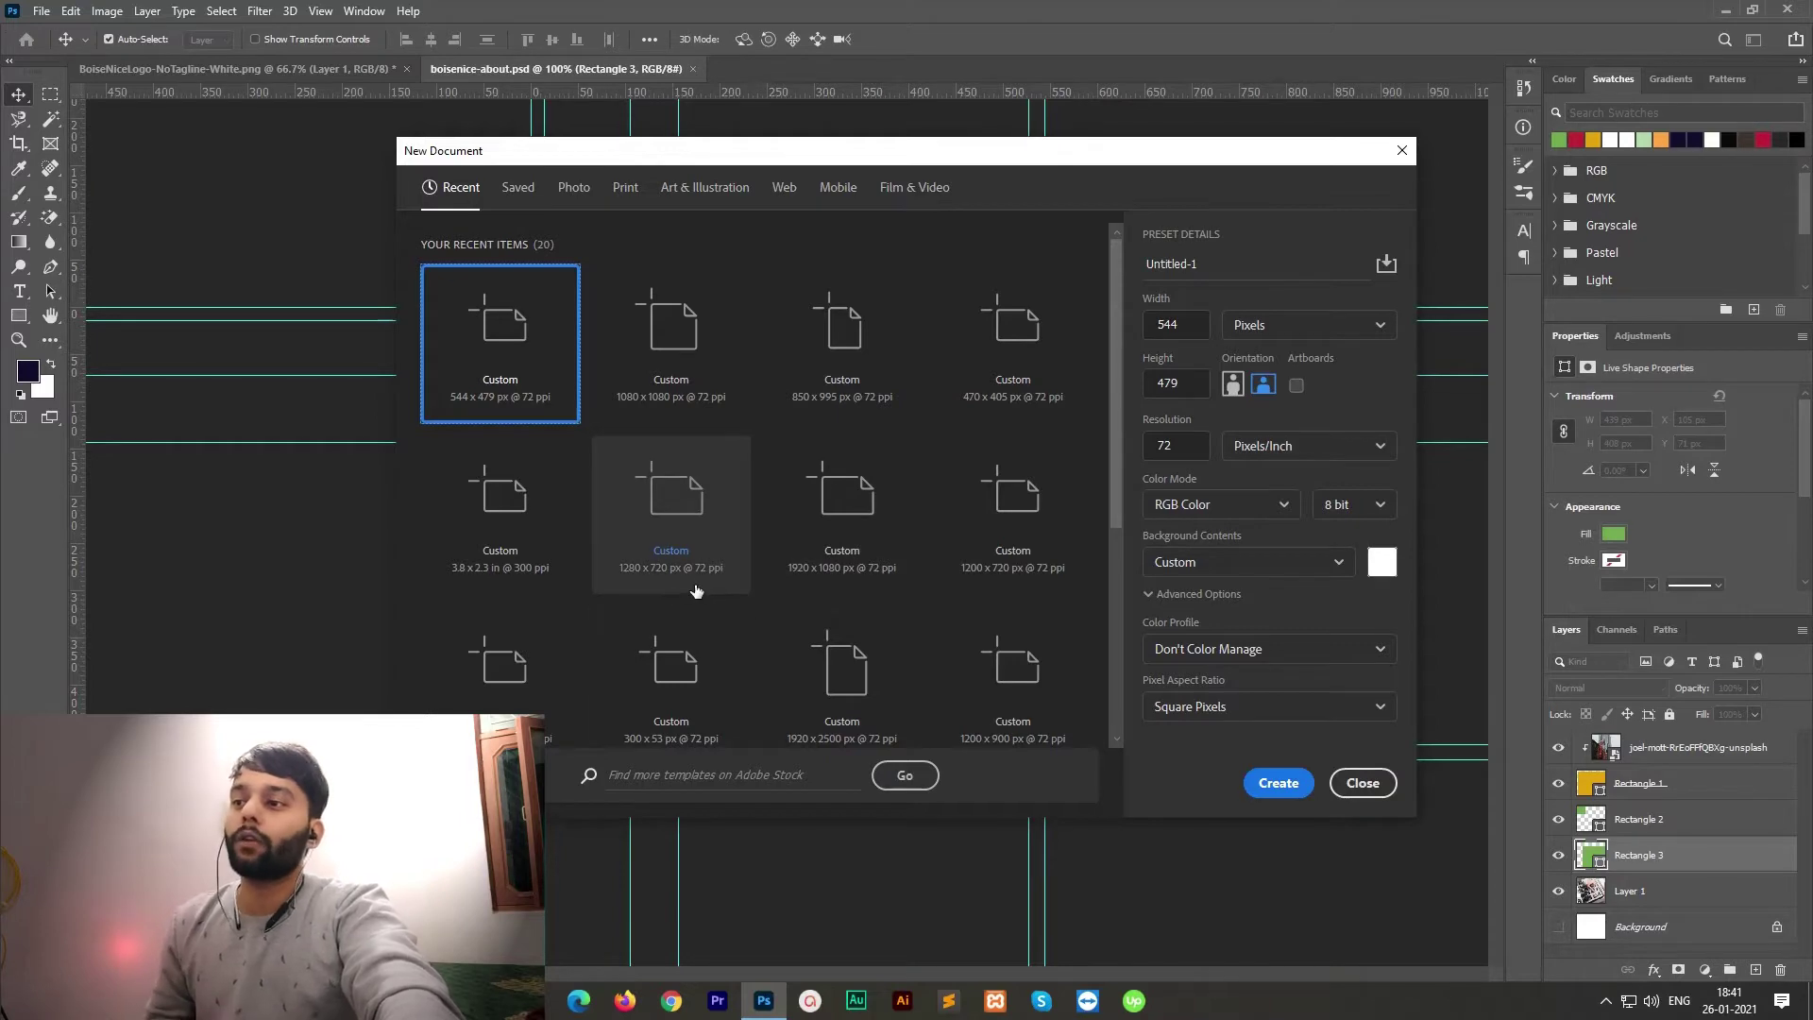
click(692, 489)
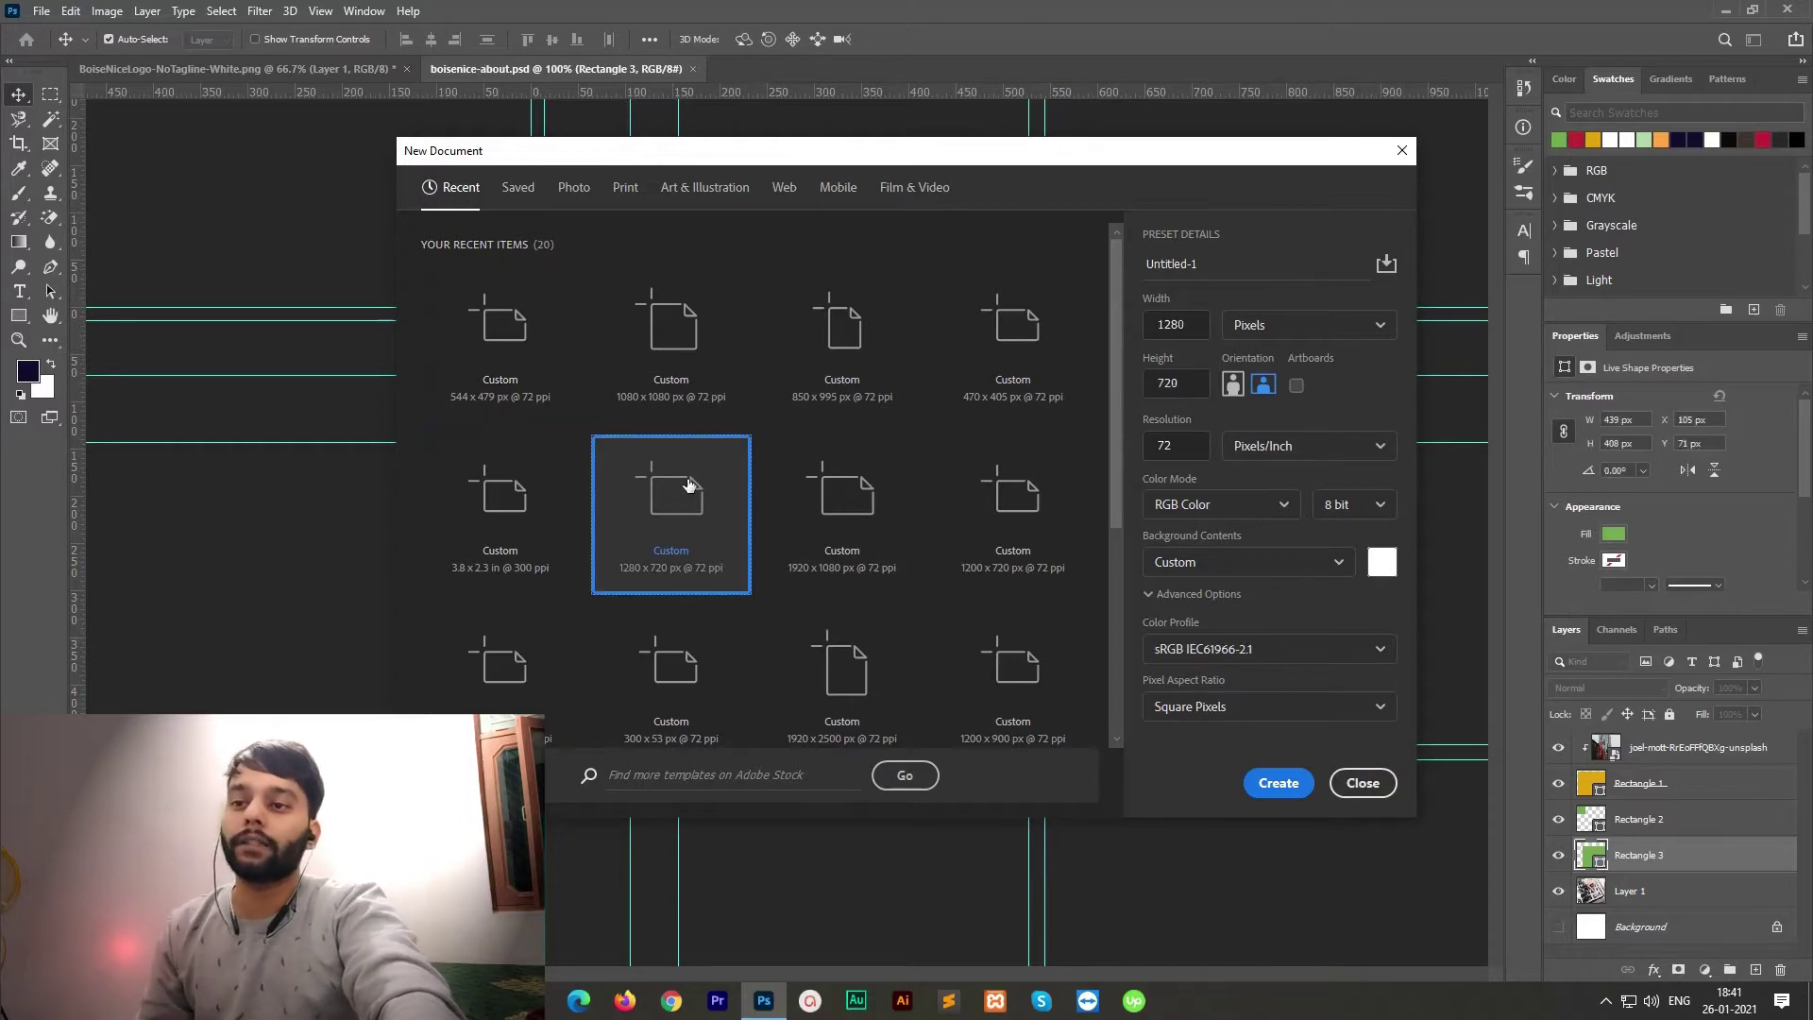
click(1301, 780)
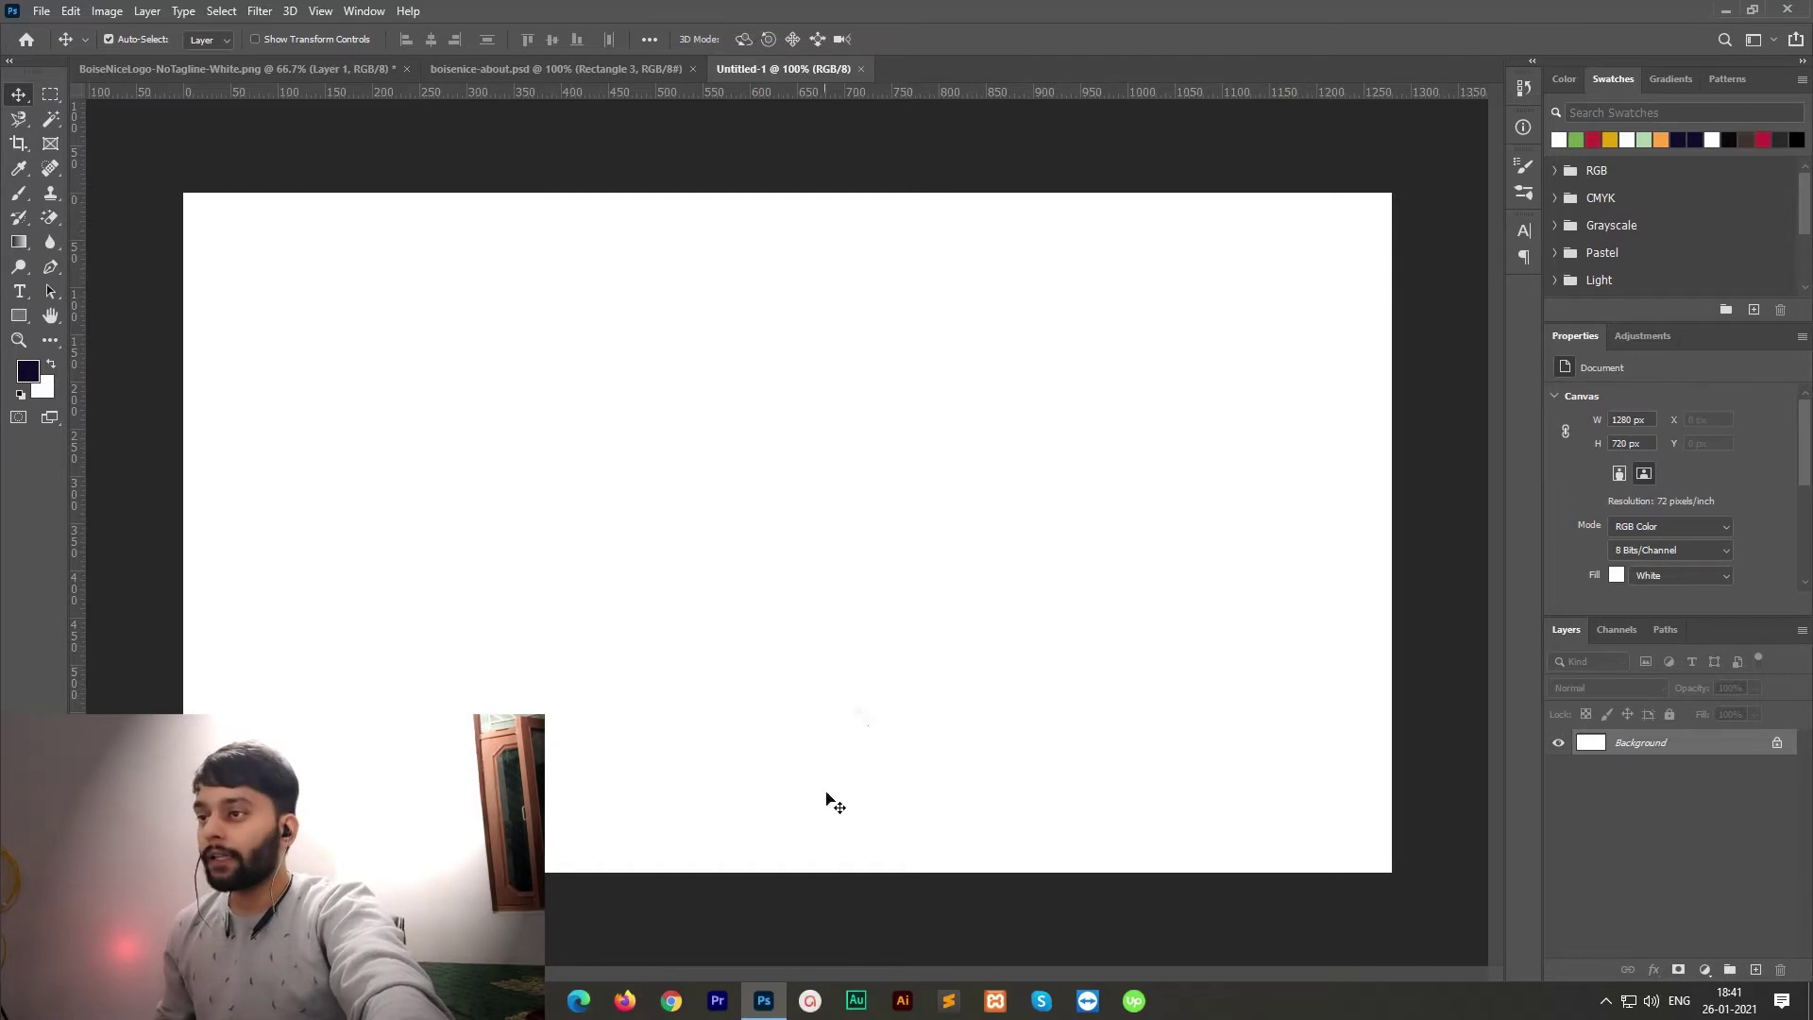
scroll(973, 652, down, 2)
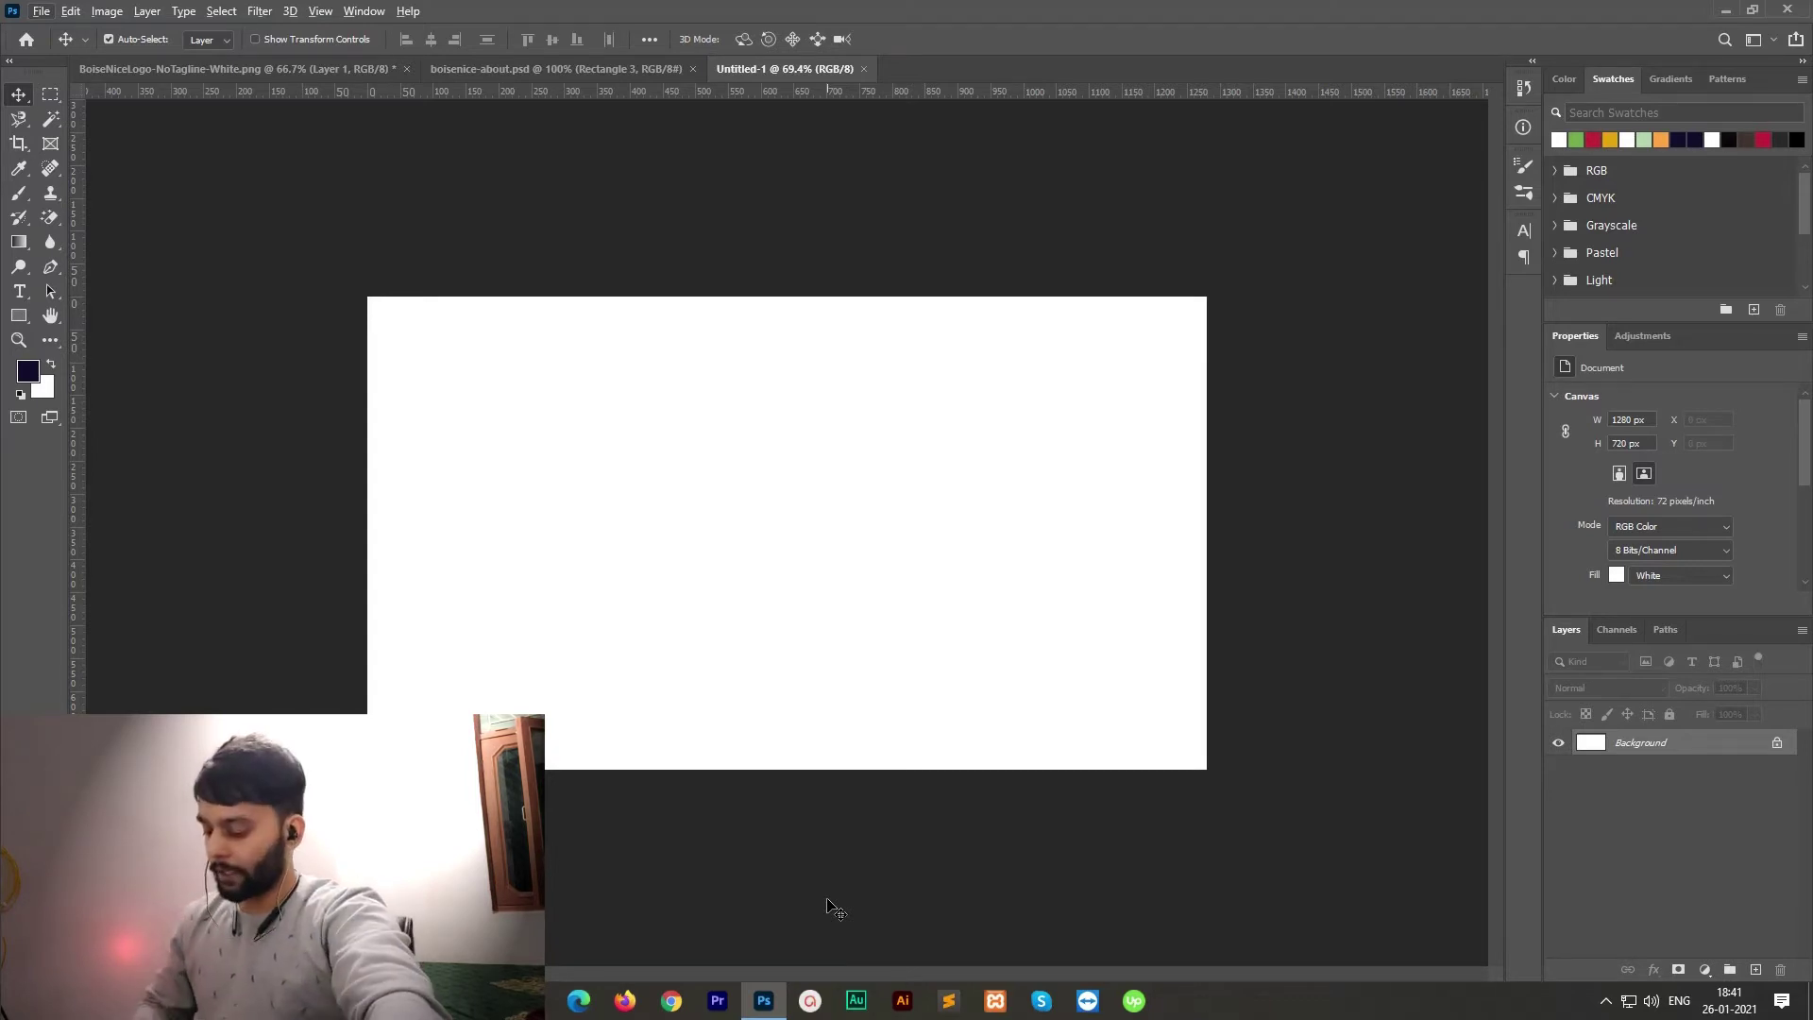
Step: Replace the Lorem Ipsum placeholder with a 'How to' text line sized 75 px
key(t)
key(alt+t)
key(Escape)
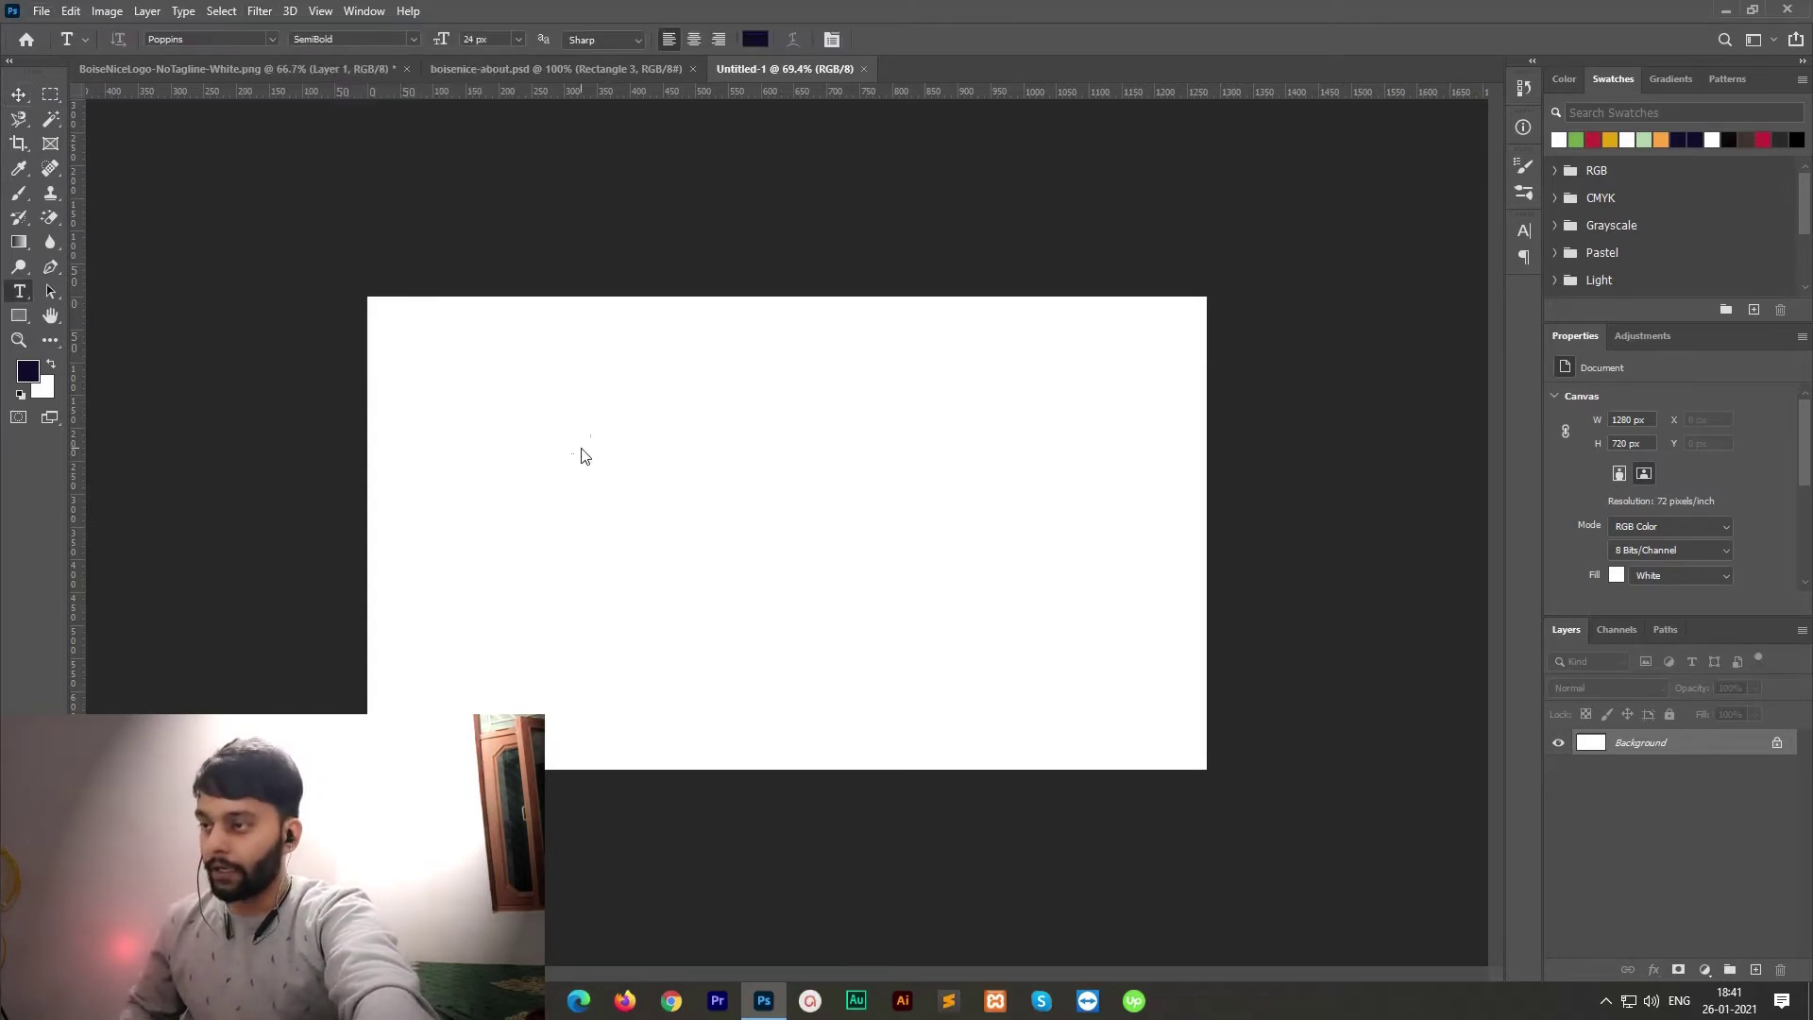
click(581, 454)
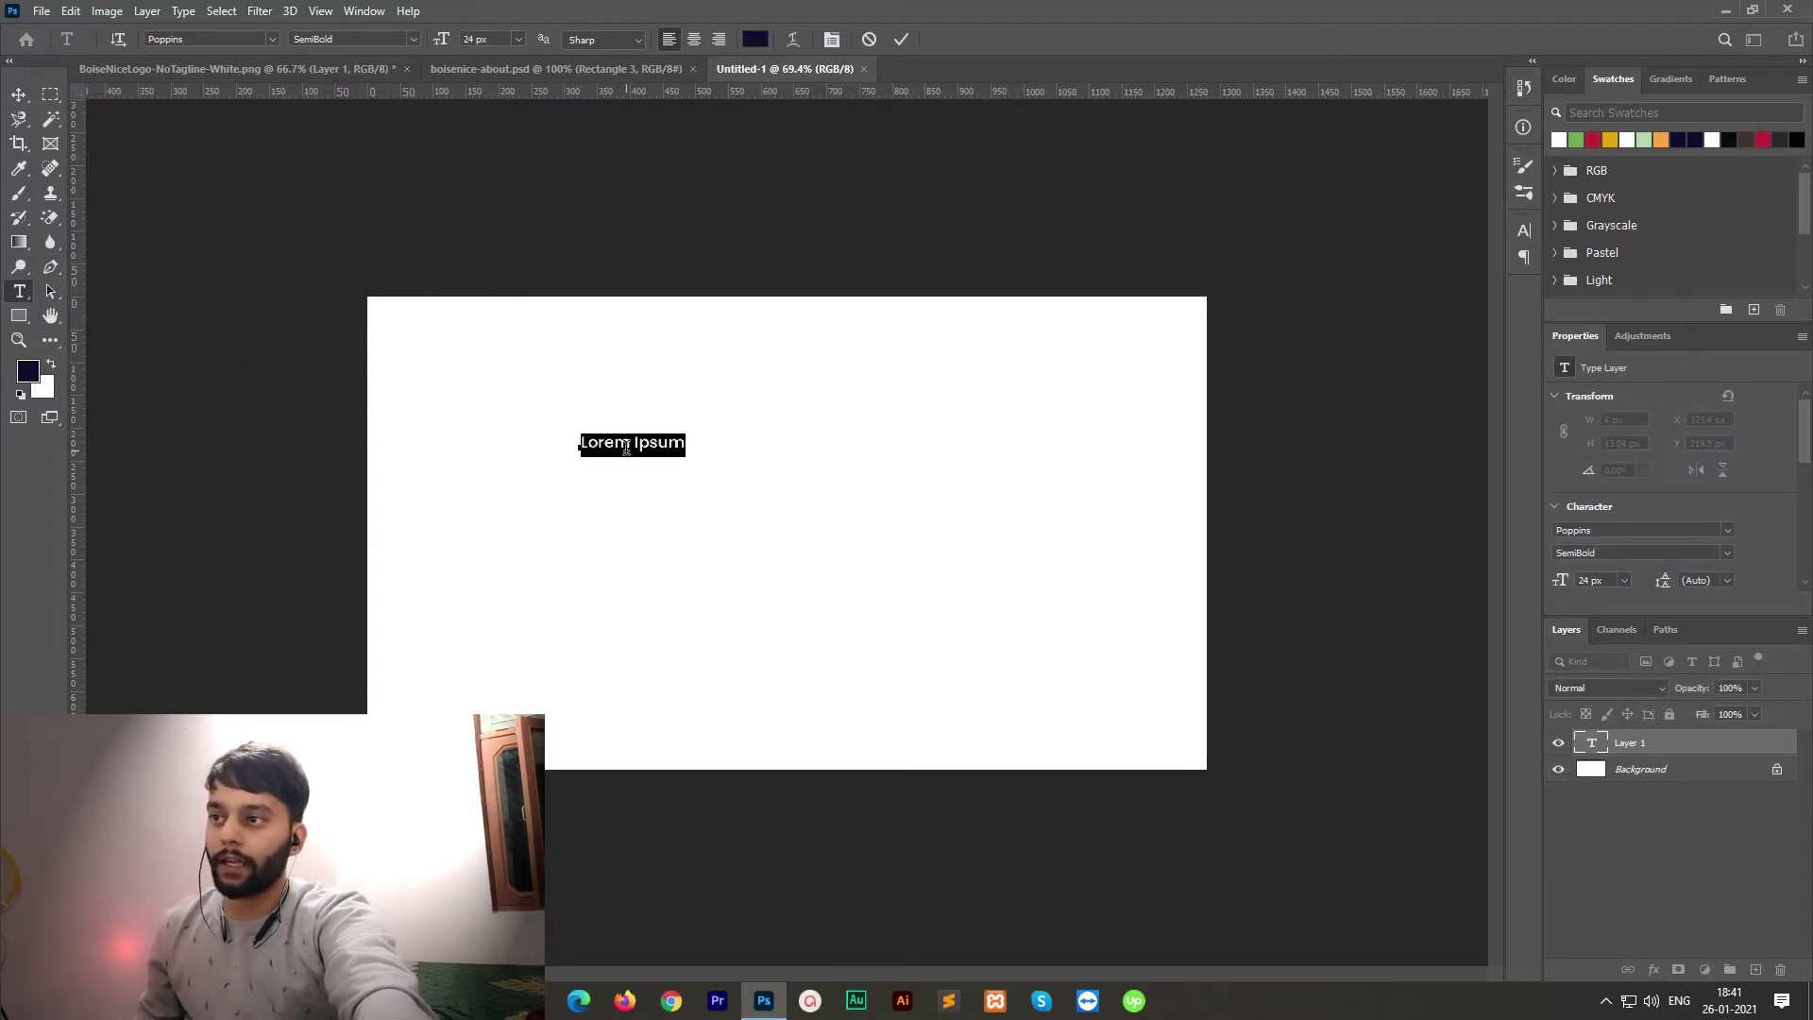
click(628, 444)
key(ctrl+a)
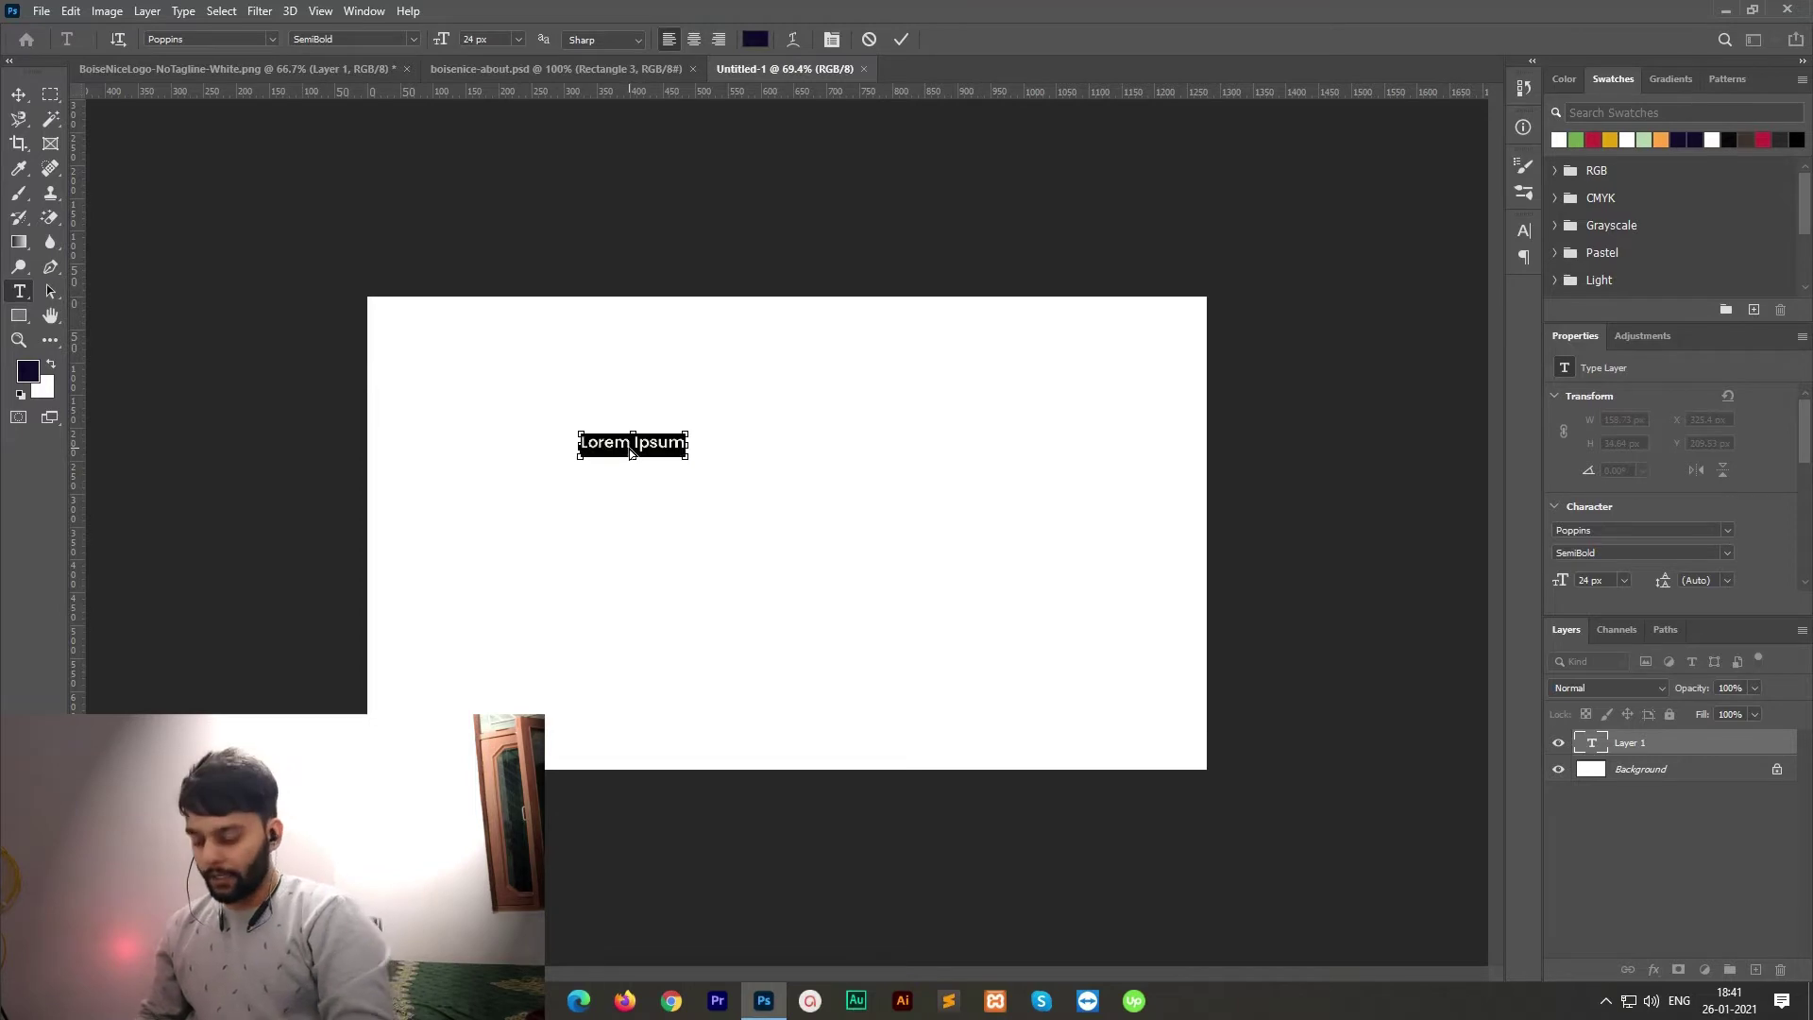
key(BackSpace)
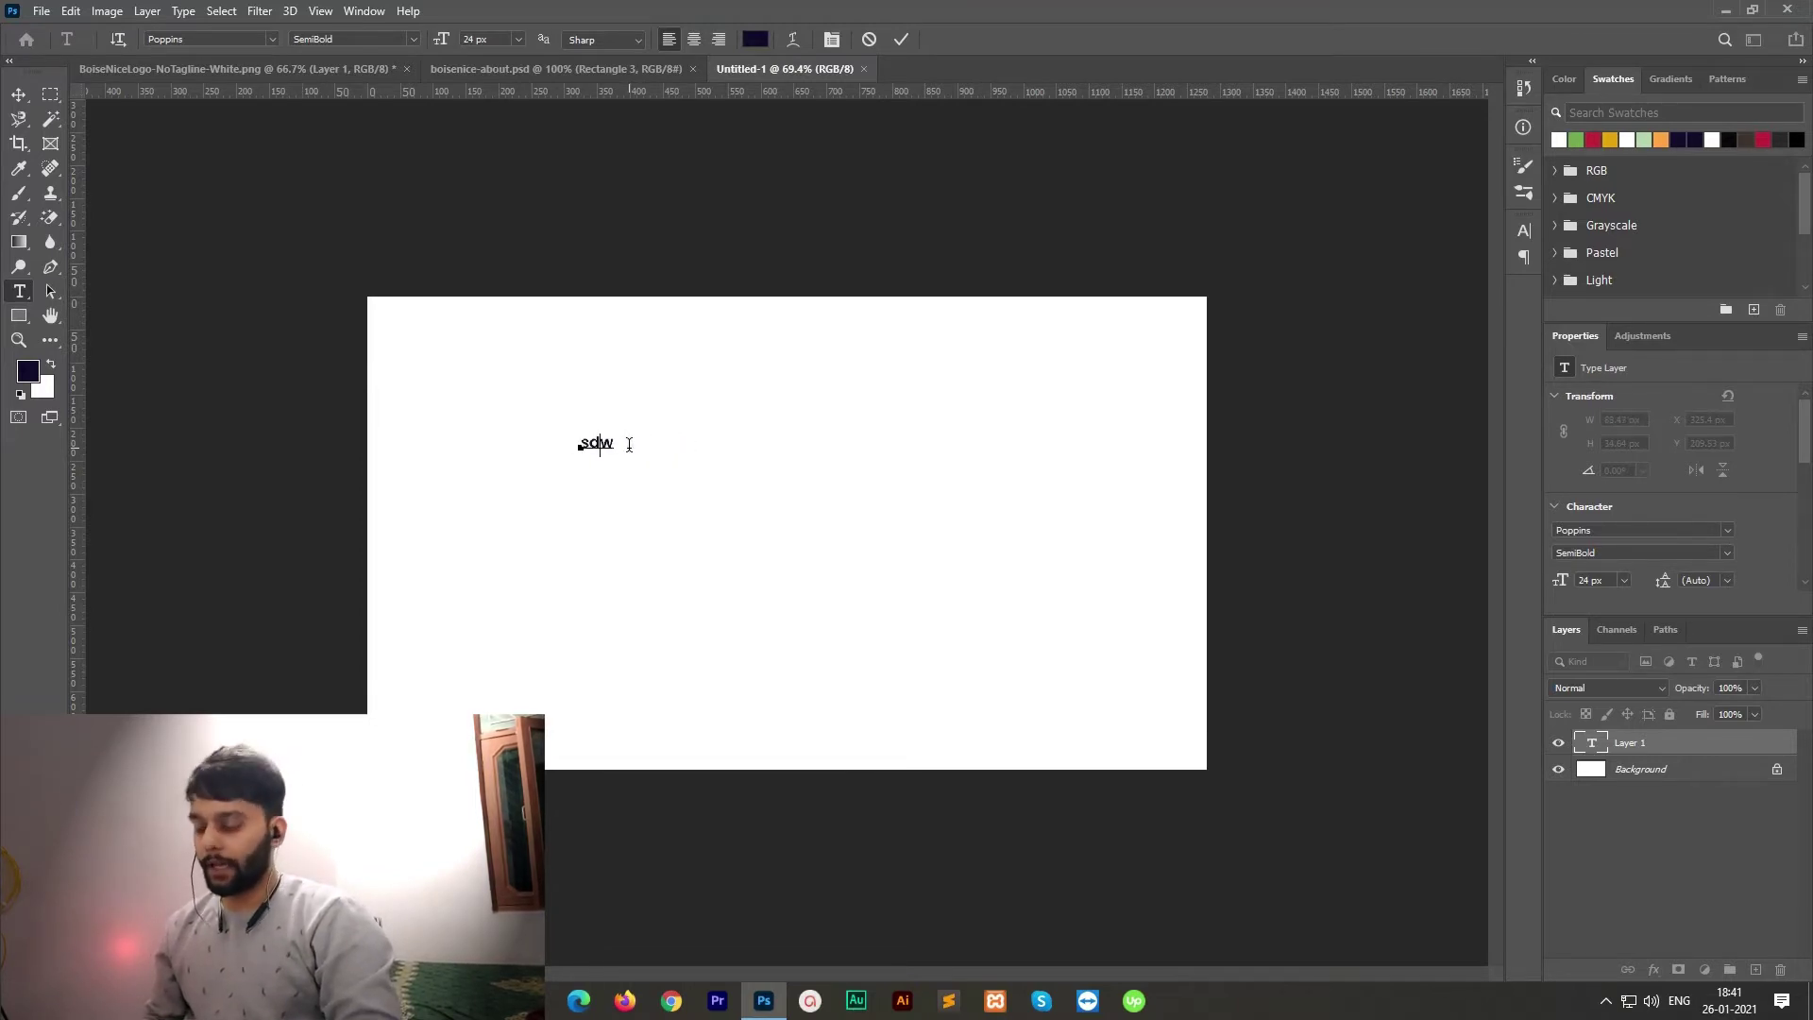
text(How to)
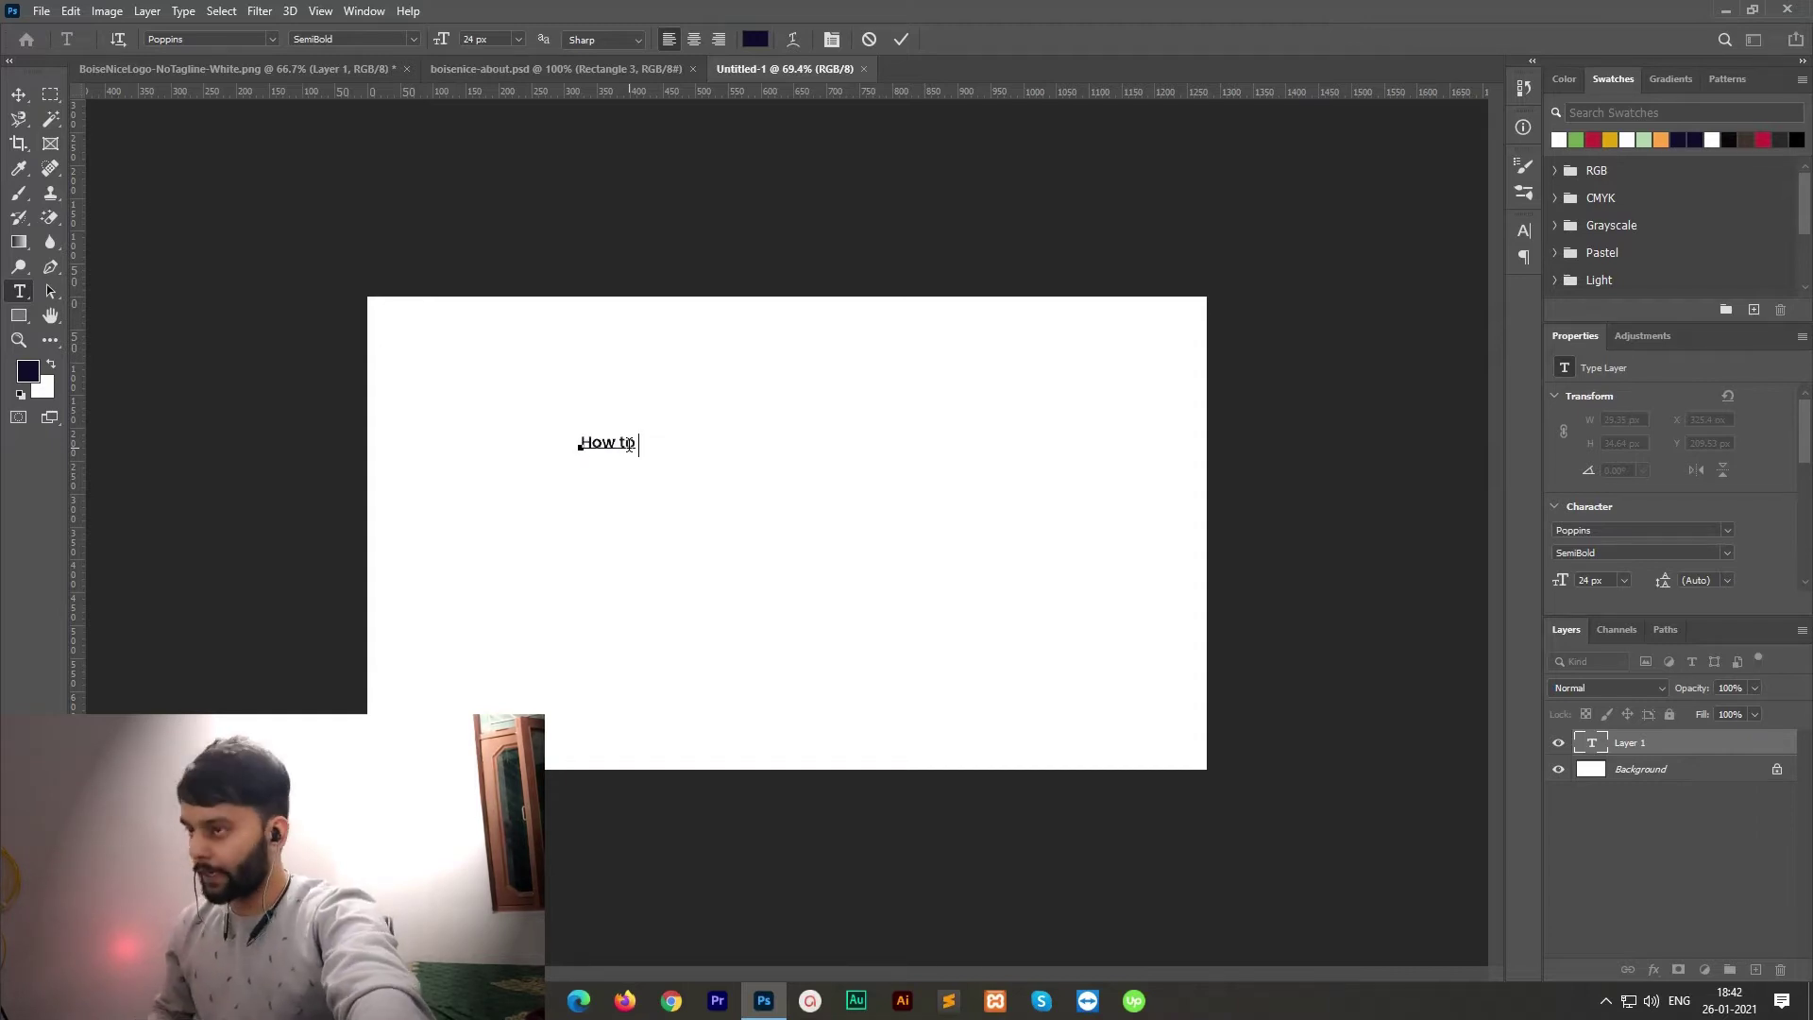
key(ctrl+a)
drag(441, 38, 567, 39)
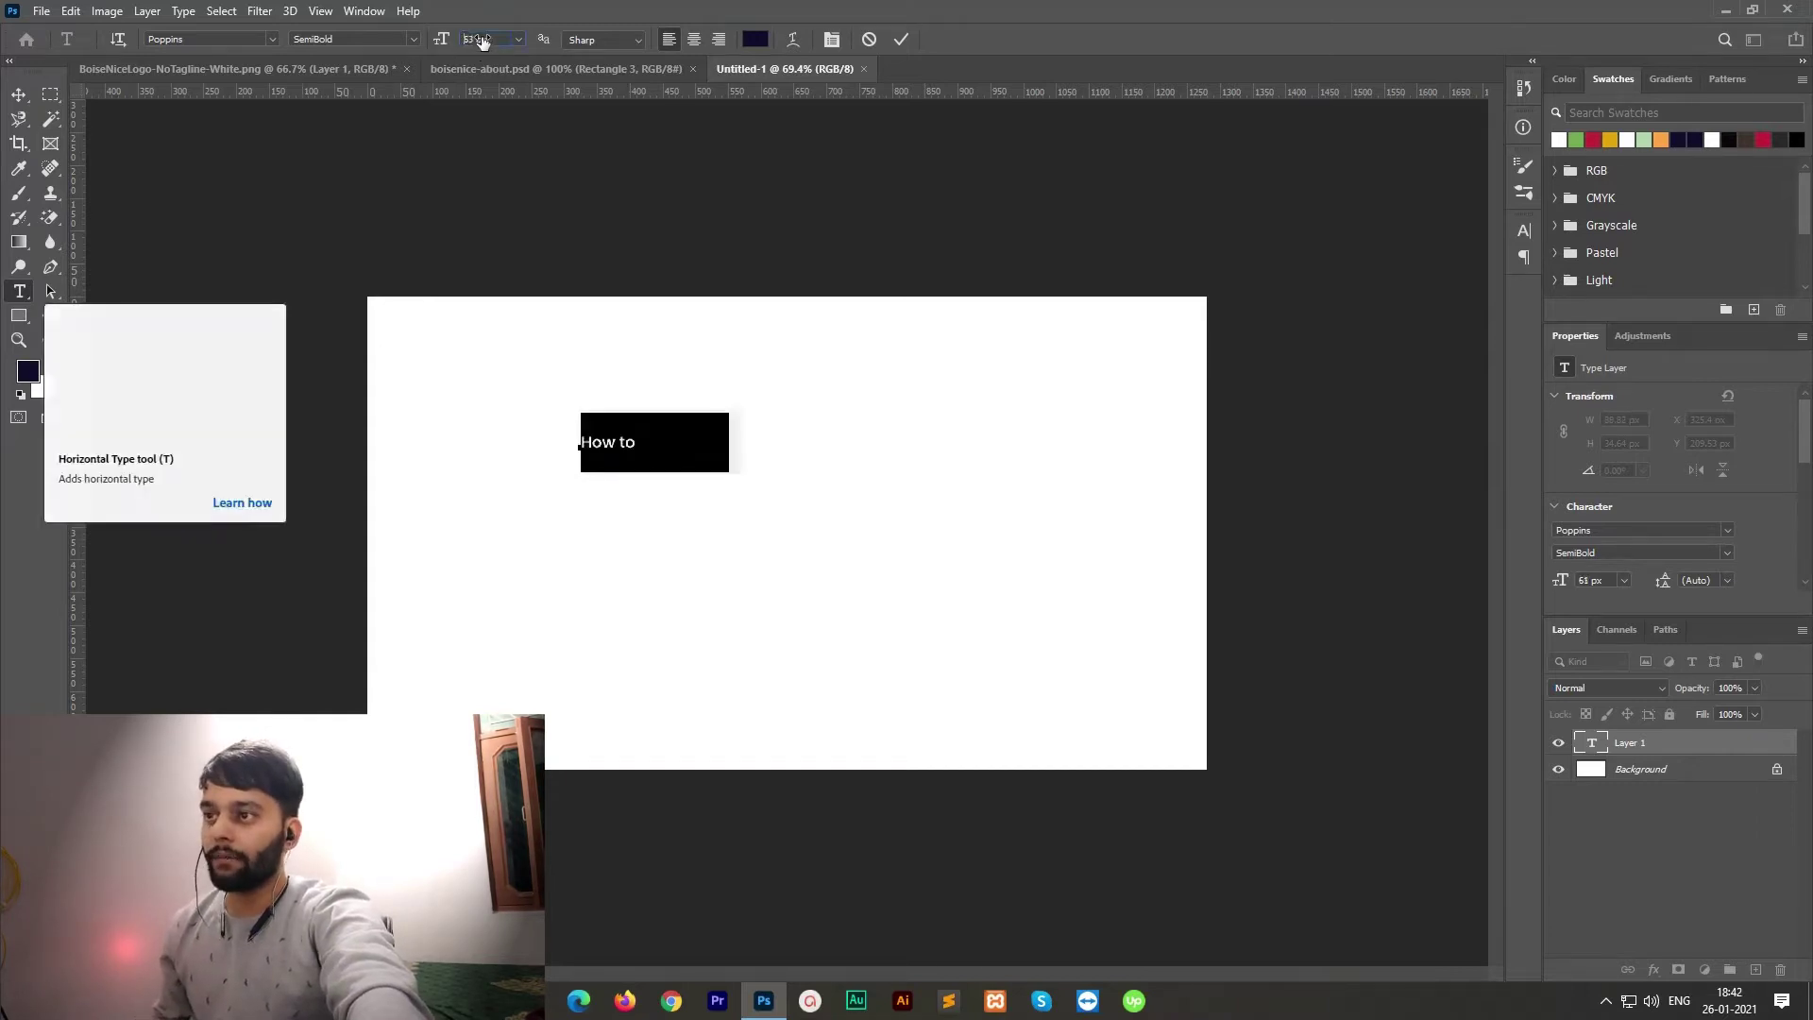
text(75)
click(901, 39)
Step: Add the lines 'create', 'Thumbnails' and 'on youtube Videos' below it
click(588, 501)
text(cr)
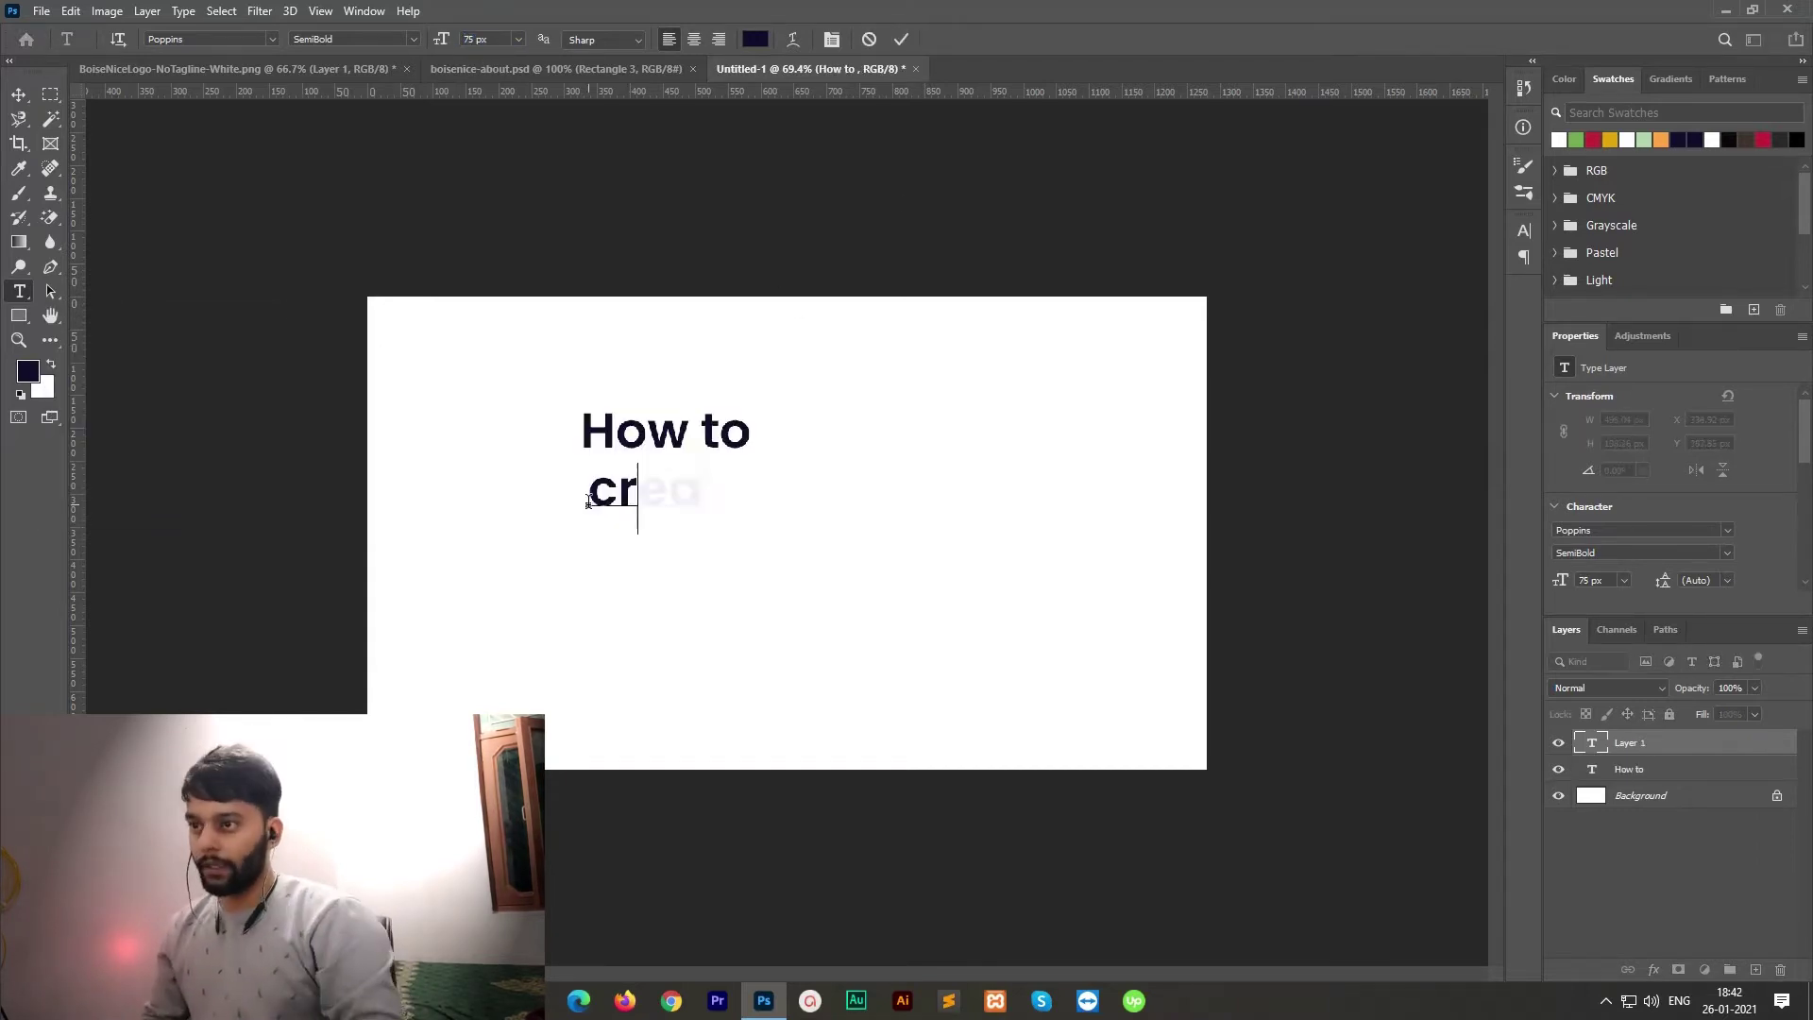
text(eate)
click(901, 39)
click(586, 565)
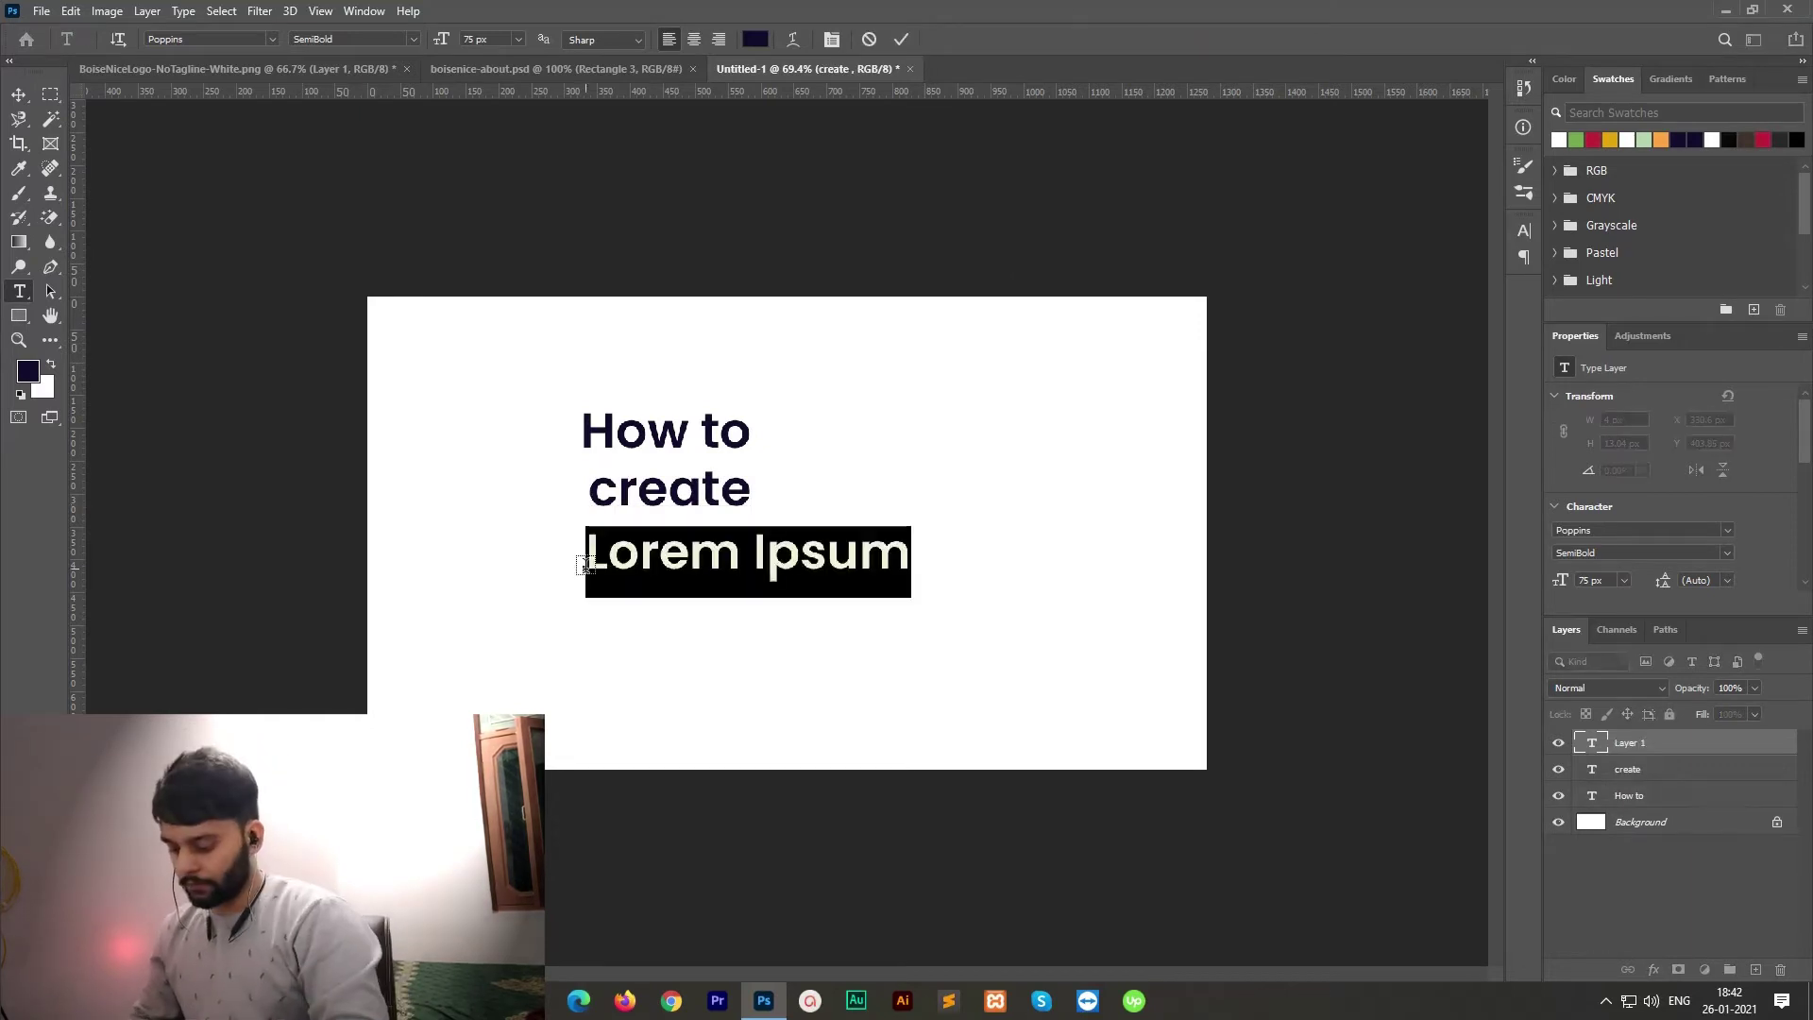
text(Thumbnails)
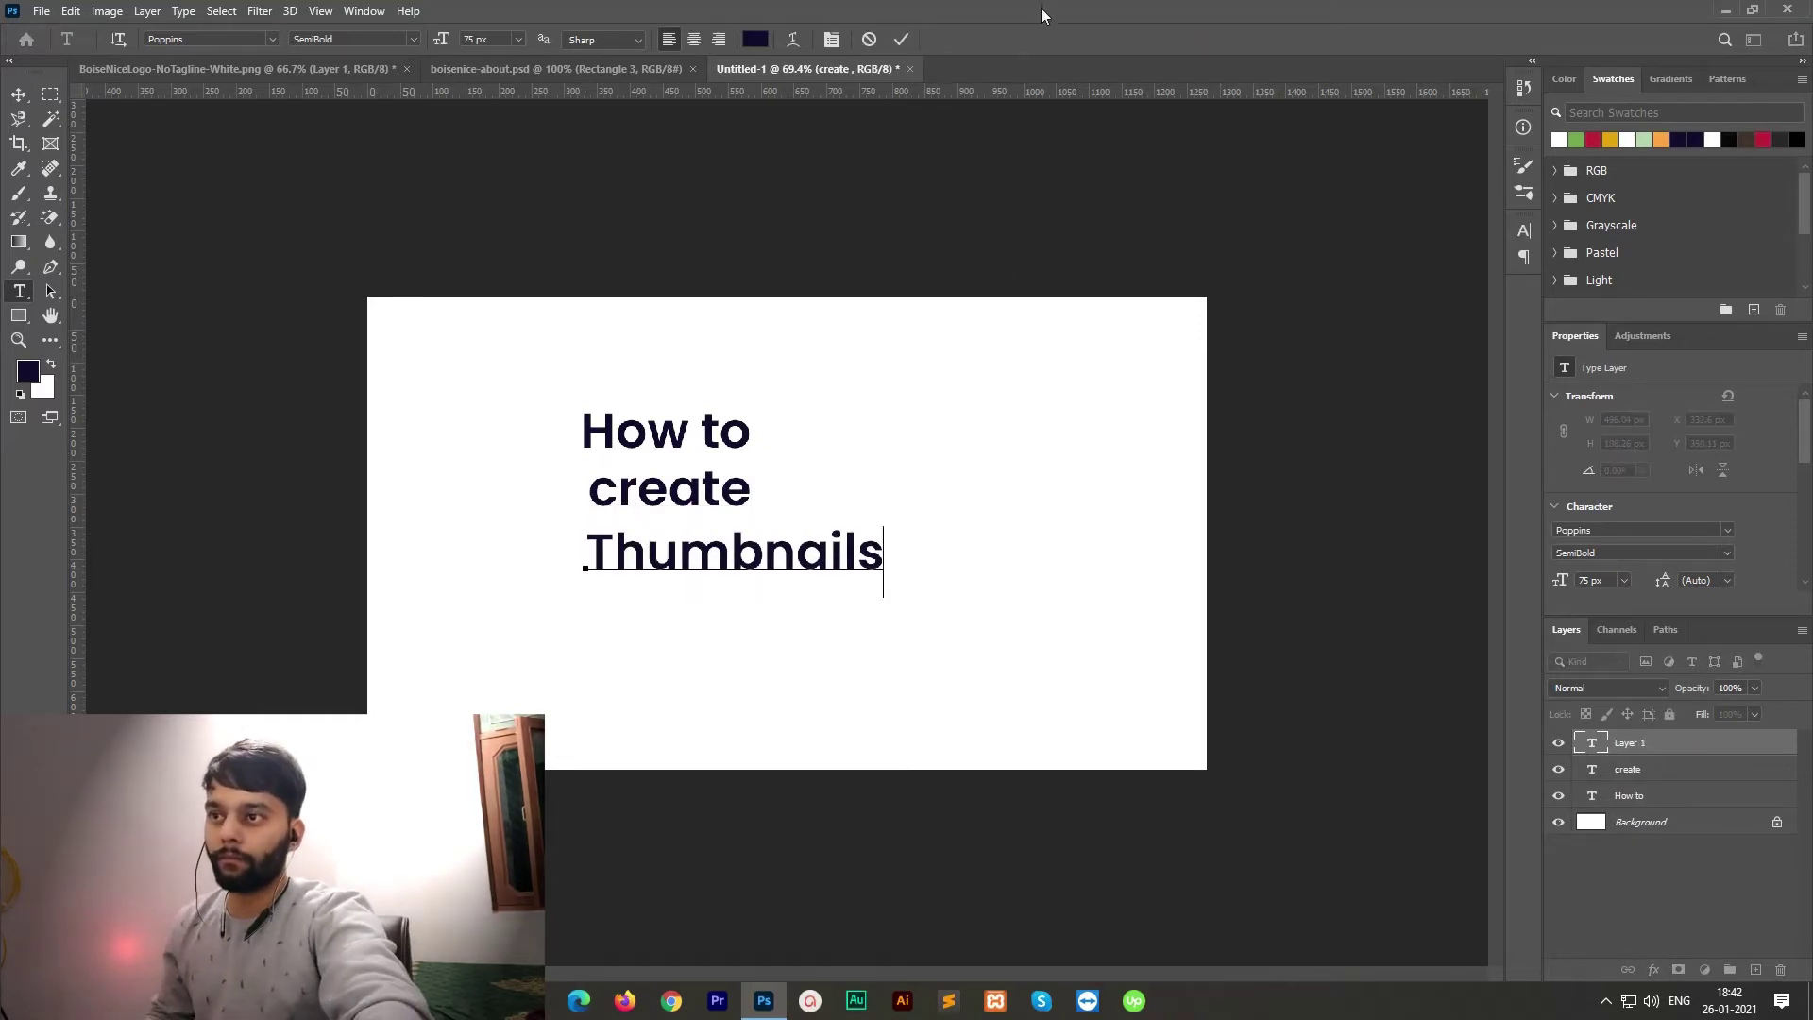
click(901, 38)
click(618, 633)
text(on youtu)
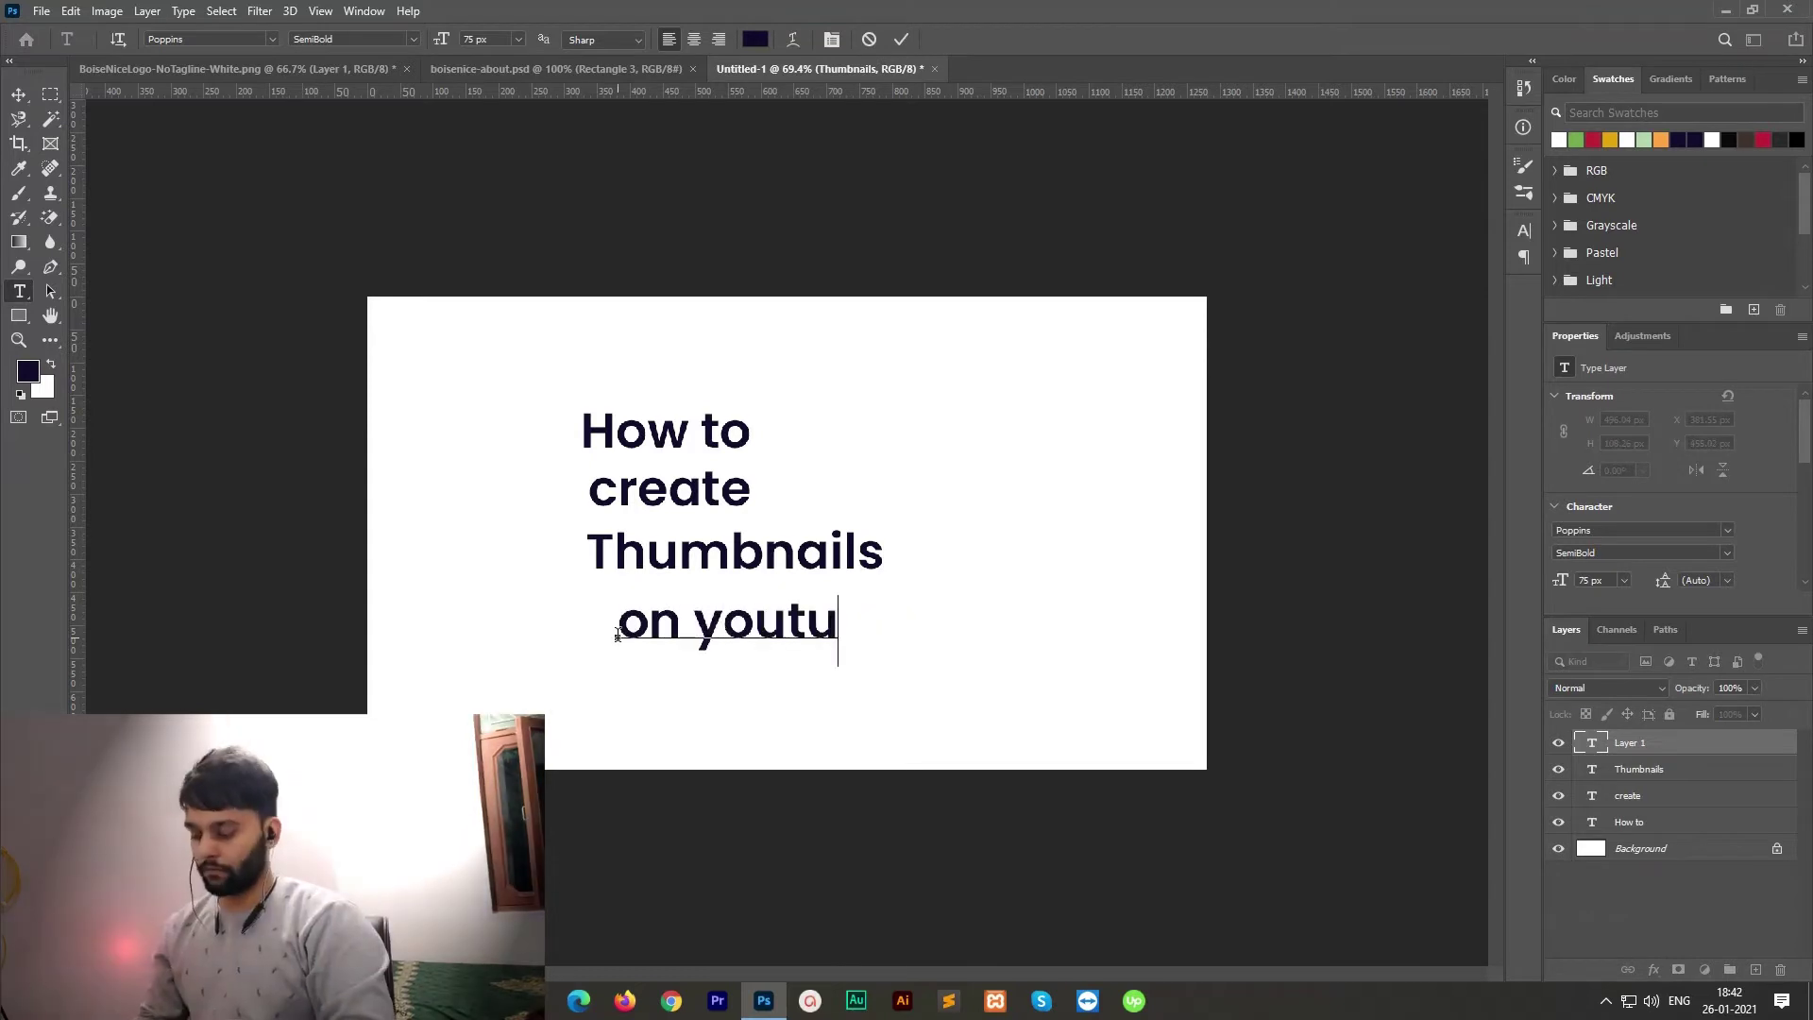
text(be Vuid)
key(BackSpace)
key(BackSpace)
key(BackSpace)
text(ideos)
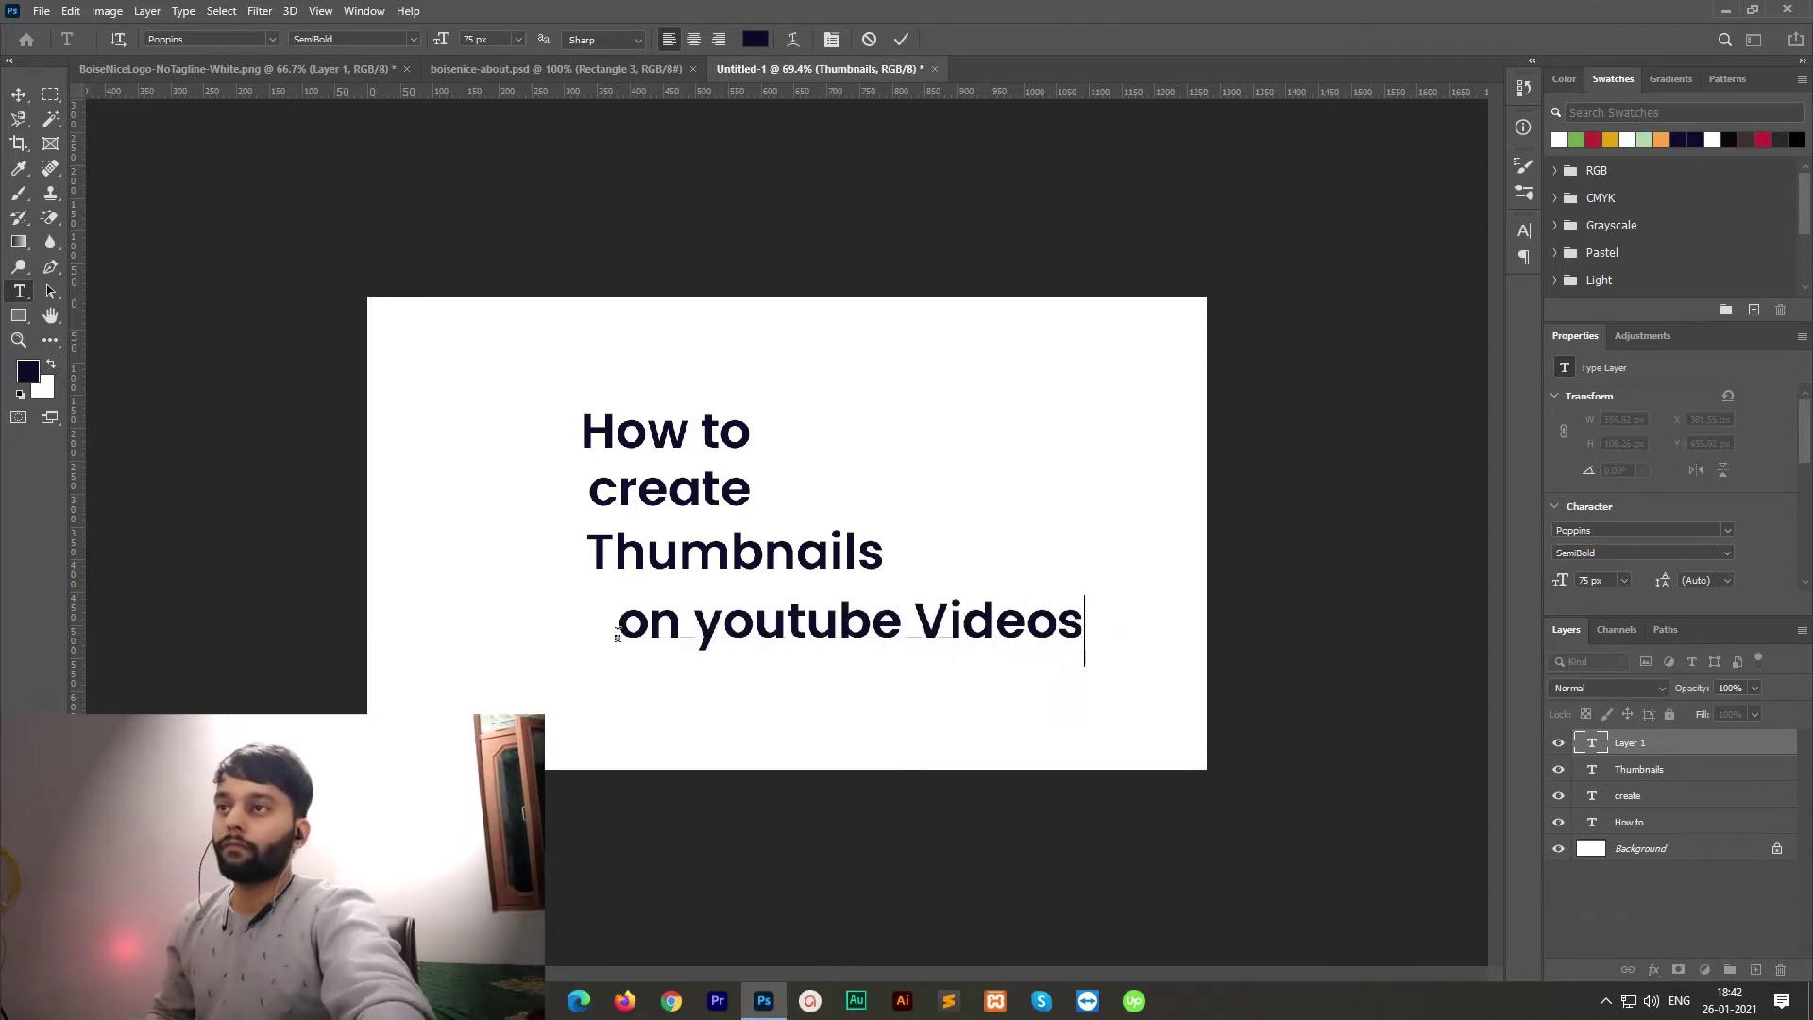
click(901, 39)
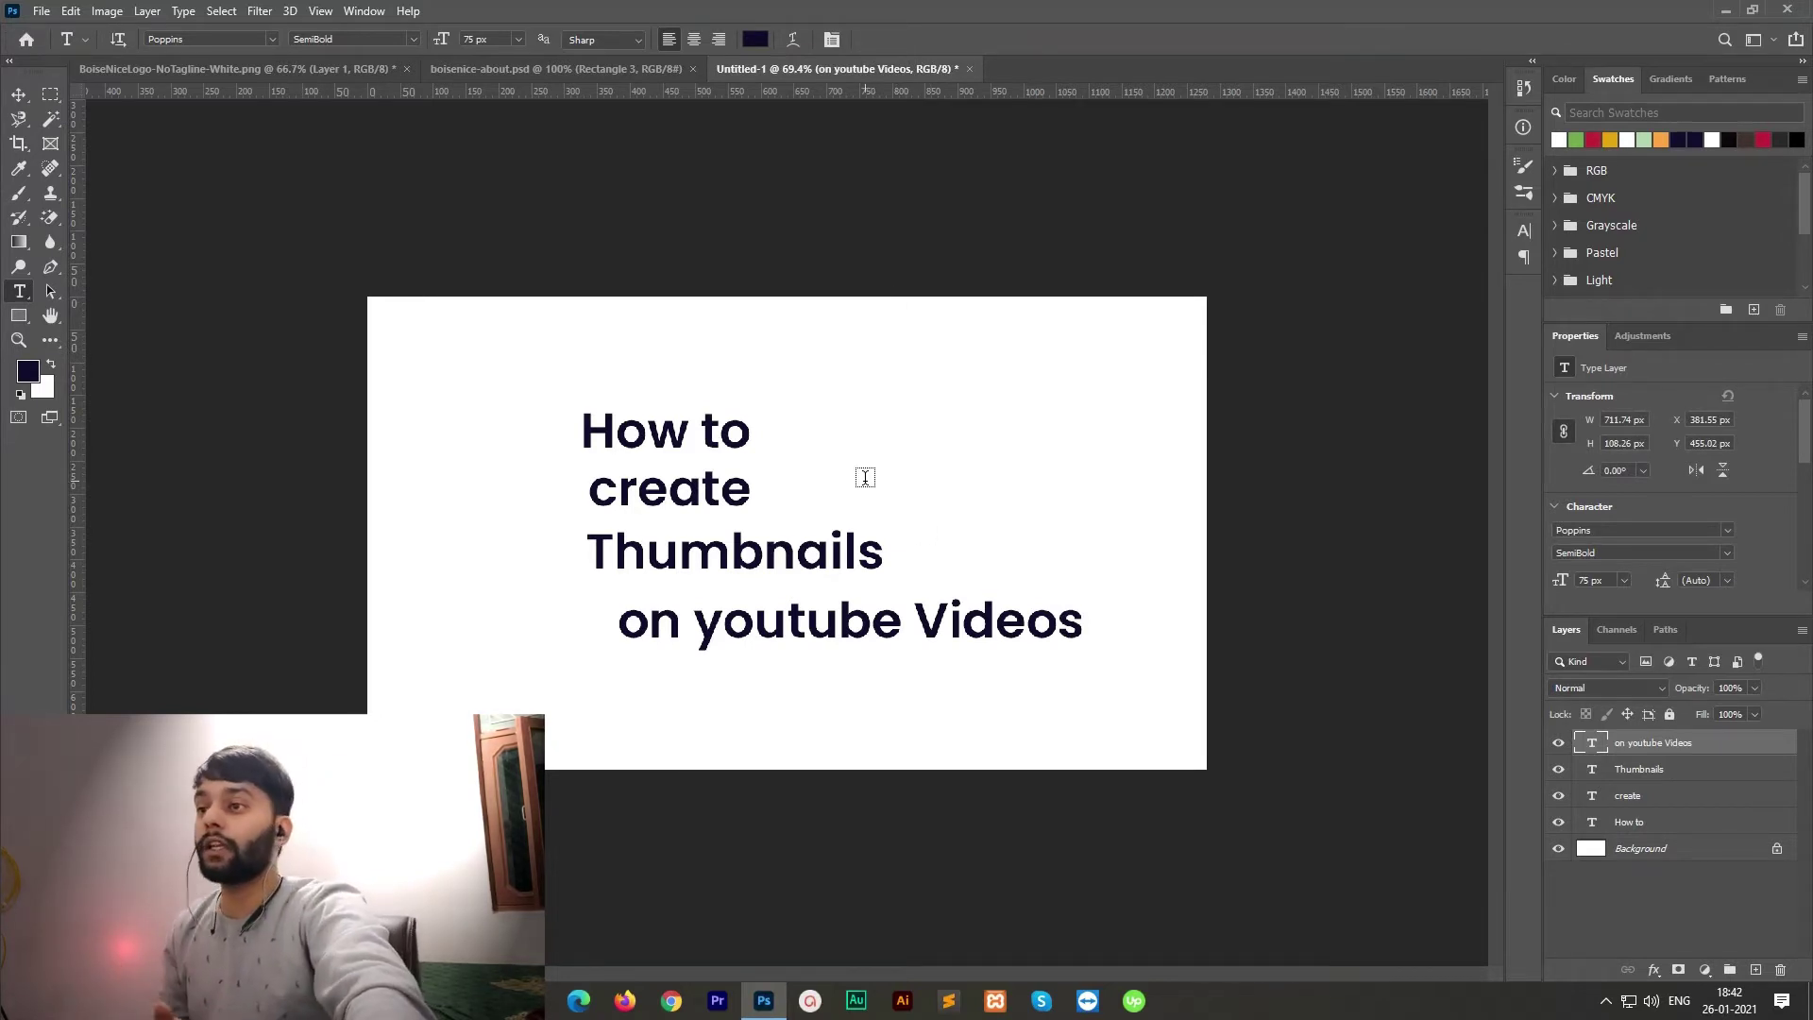
Step: Stack How to, create, Thumbnails and on youtube Videos left-aligned, then nudge the block
key(v)
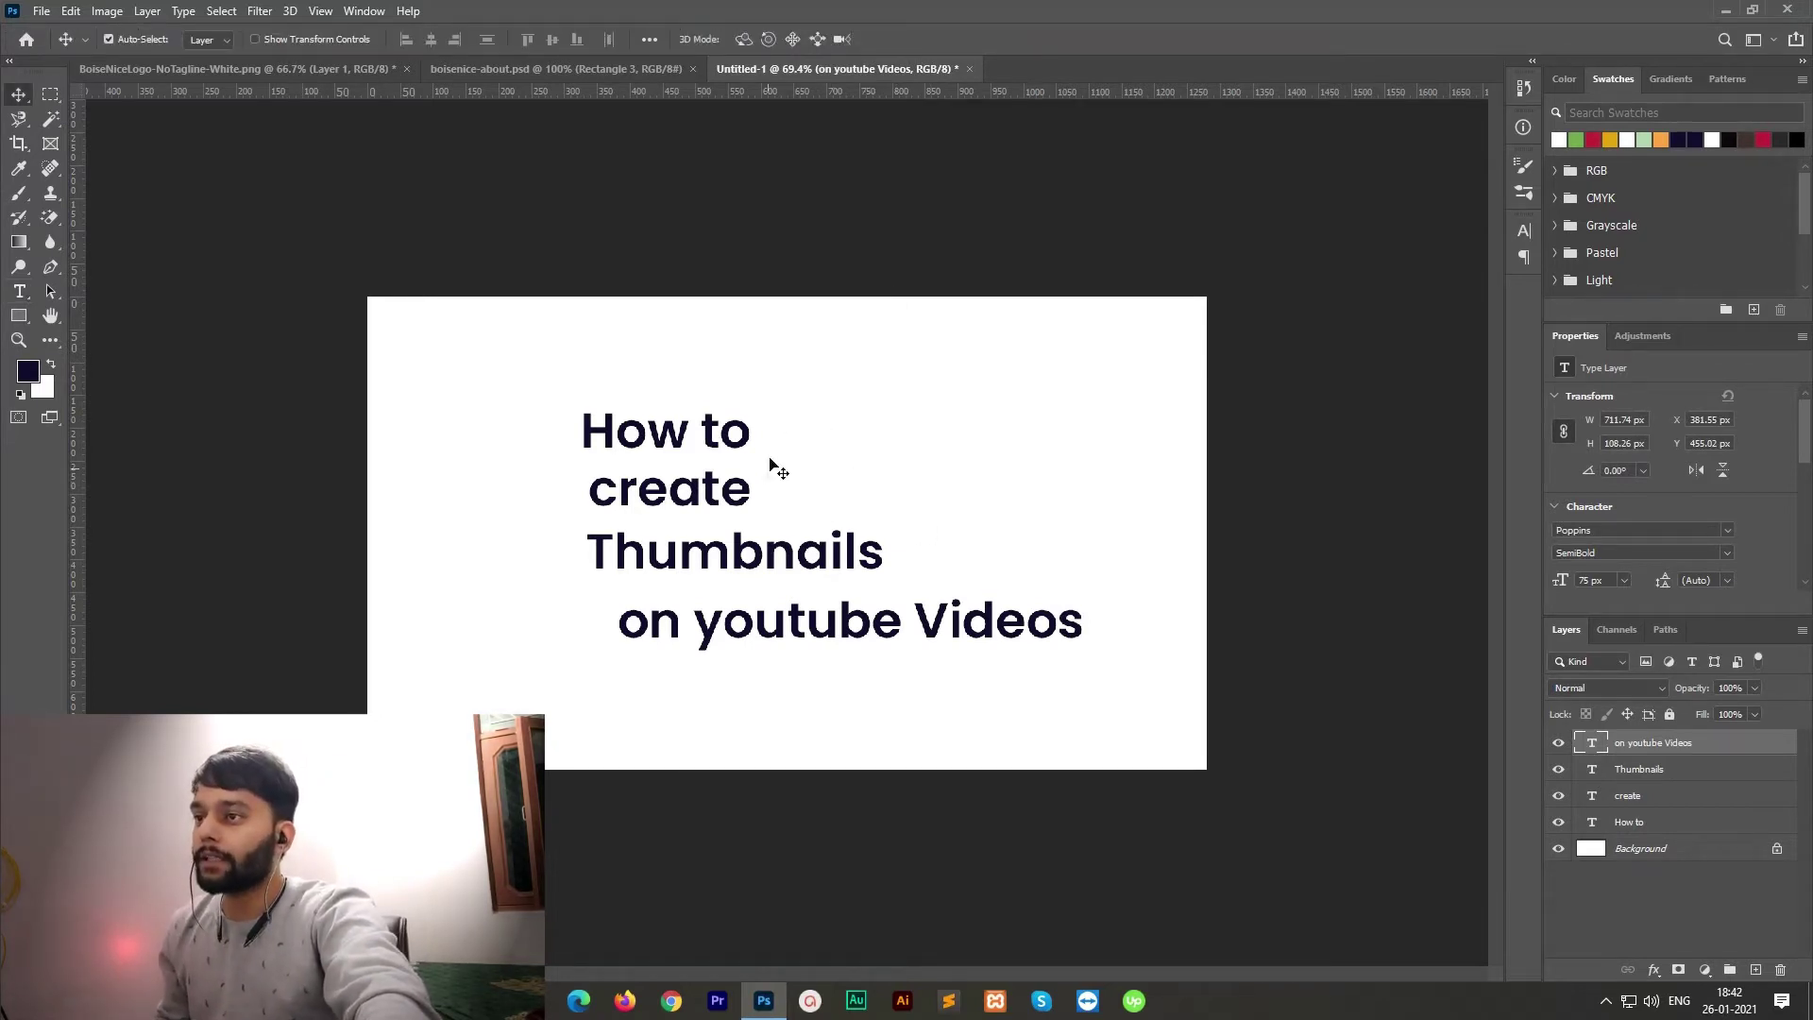
drag(742, 450, 613, 415)
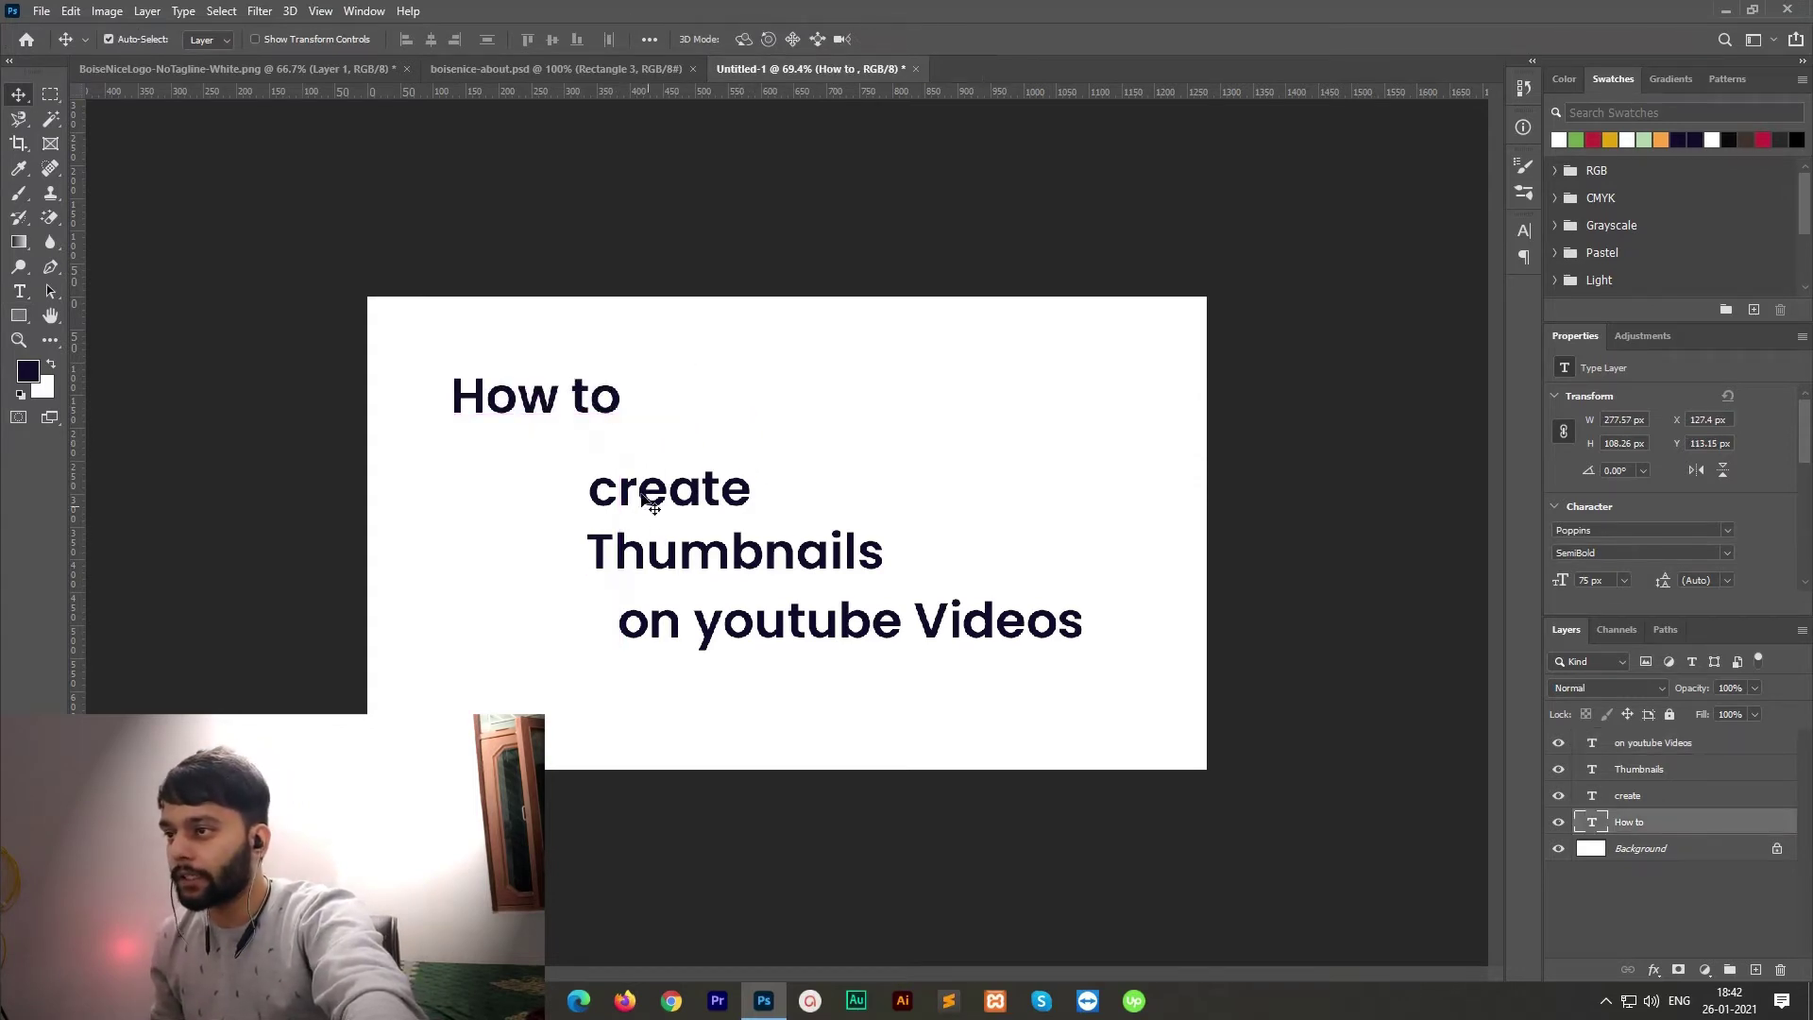
drag(640, 507, 496, 470)
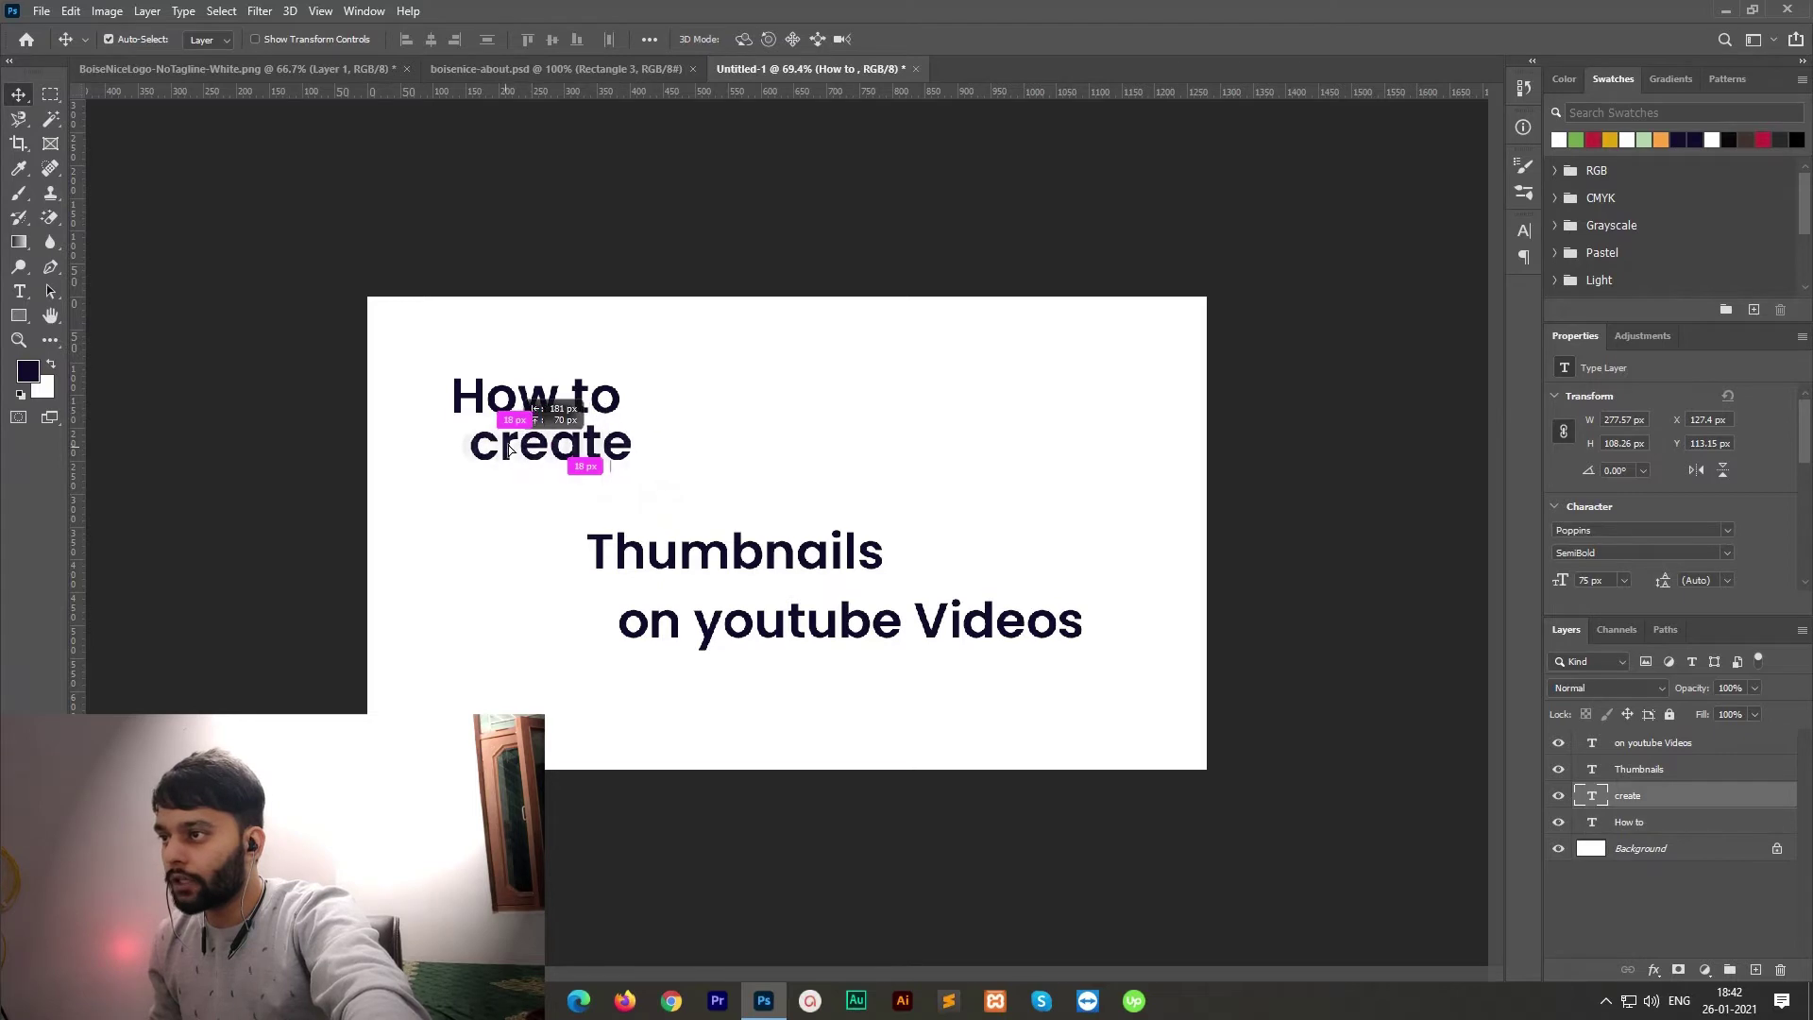
drag(496, 470, 488, 464)
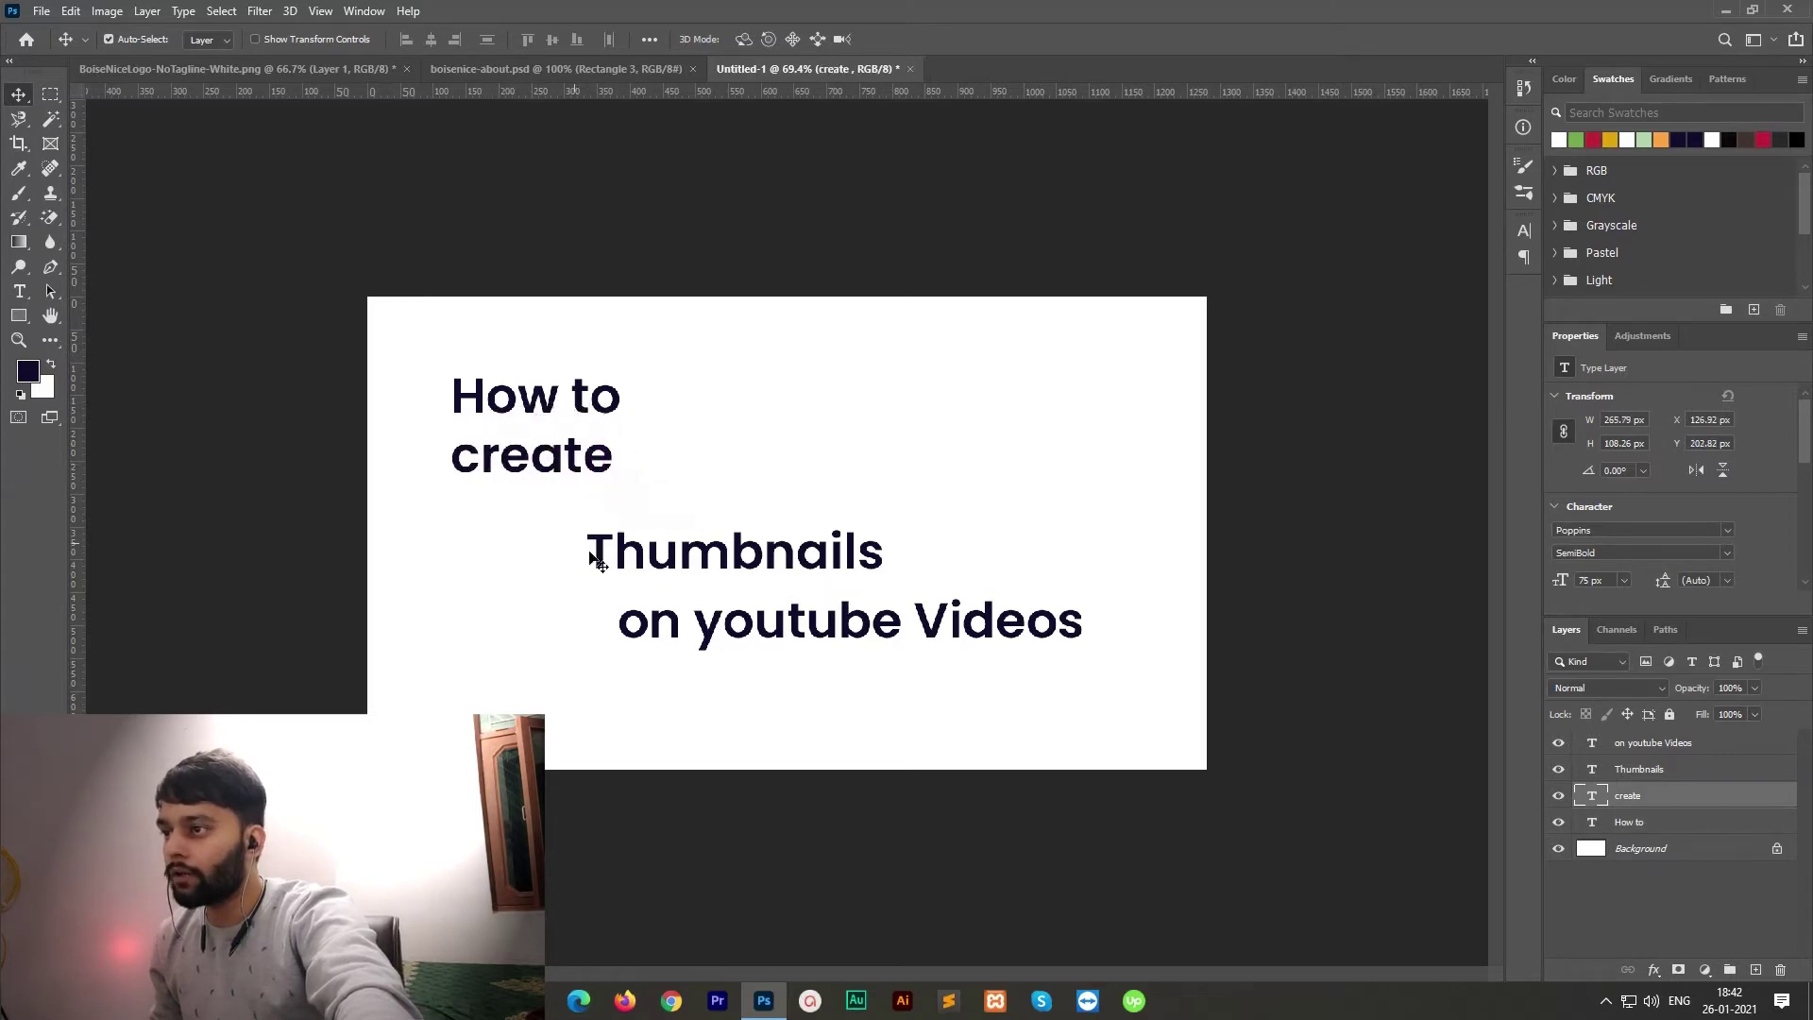
drag(599, 566, 460, 538)
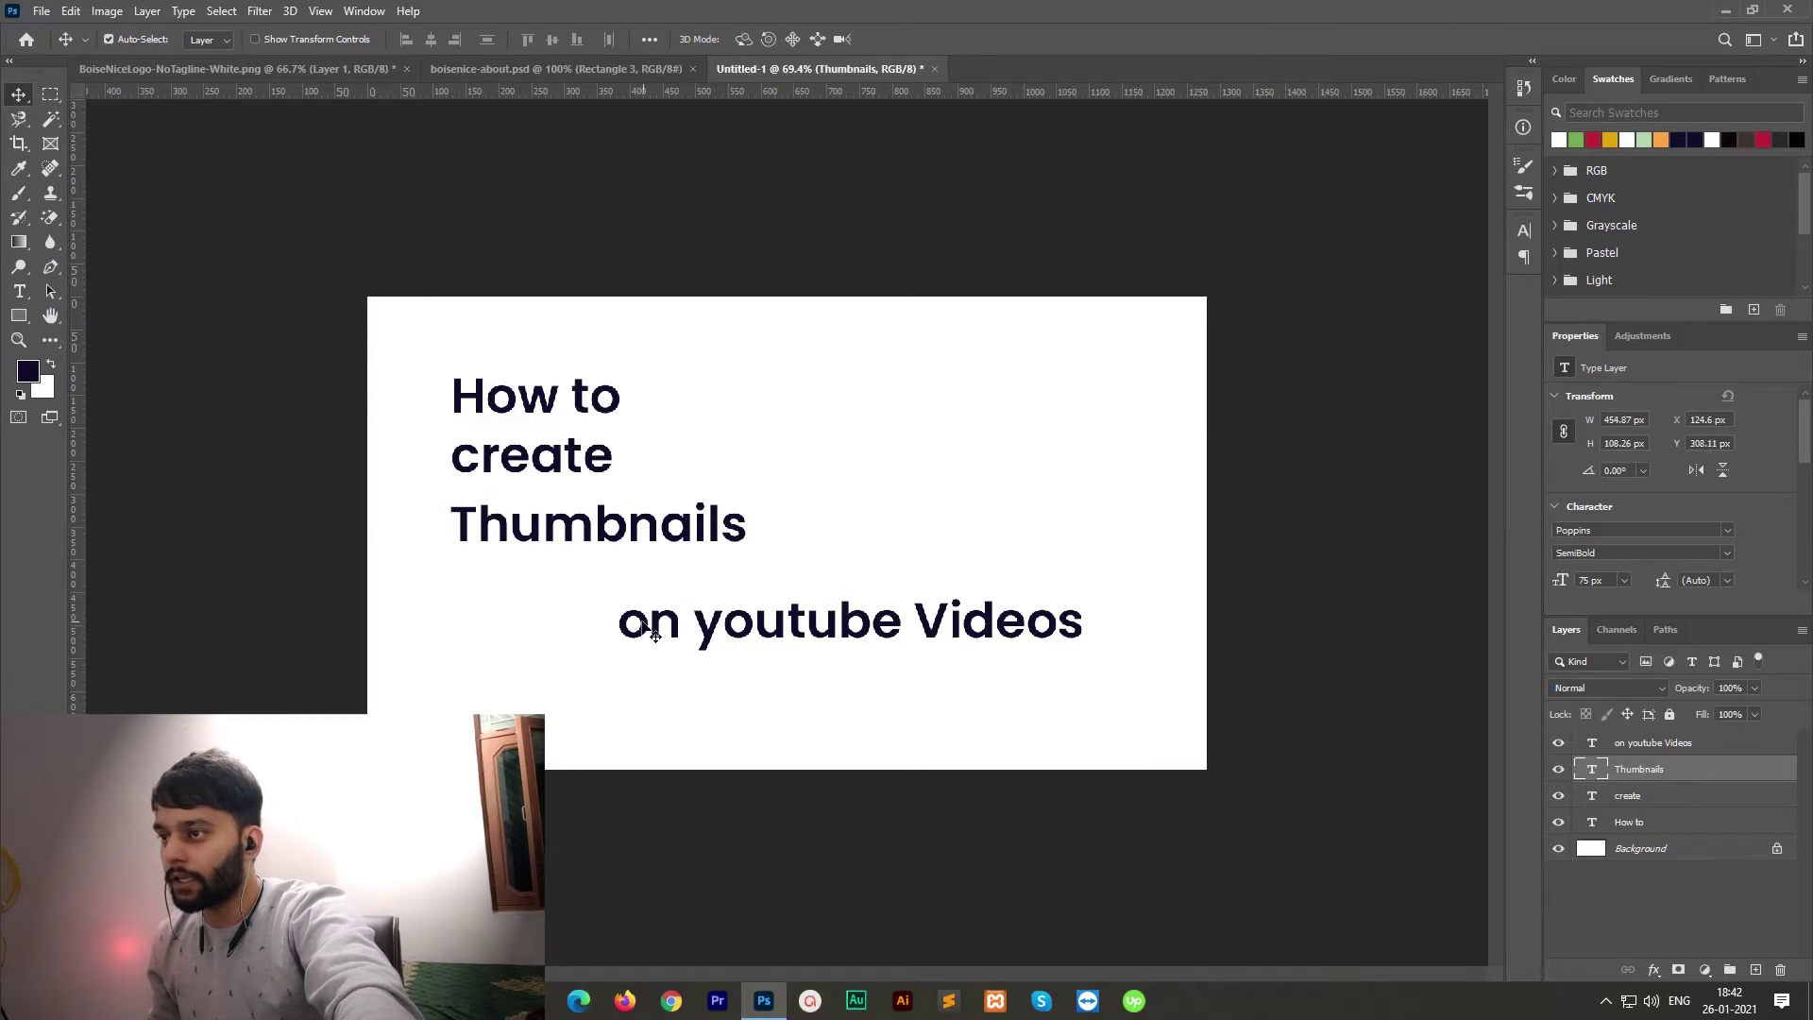
mouse_move(593, 605)
mouse_down()
mouse_move(549, 589)
mouse_move(481, 605)
mouse_up()
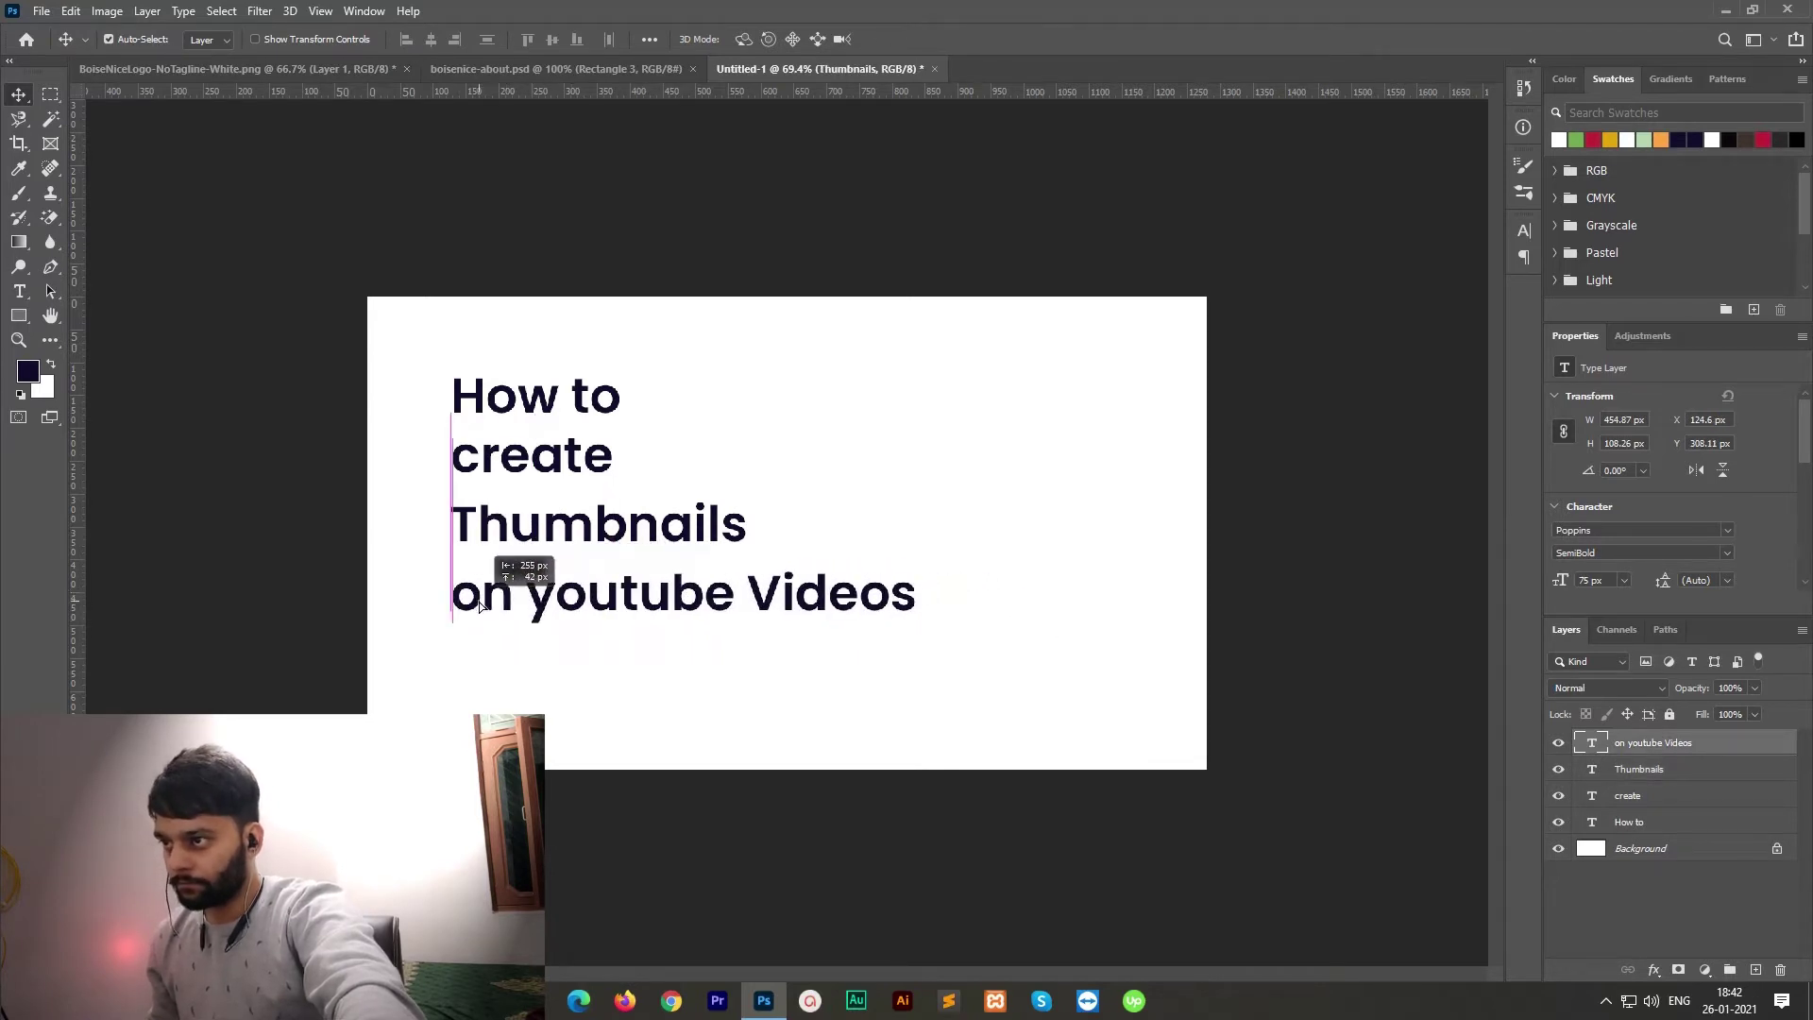
drag(481, 605, 479, 606)
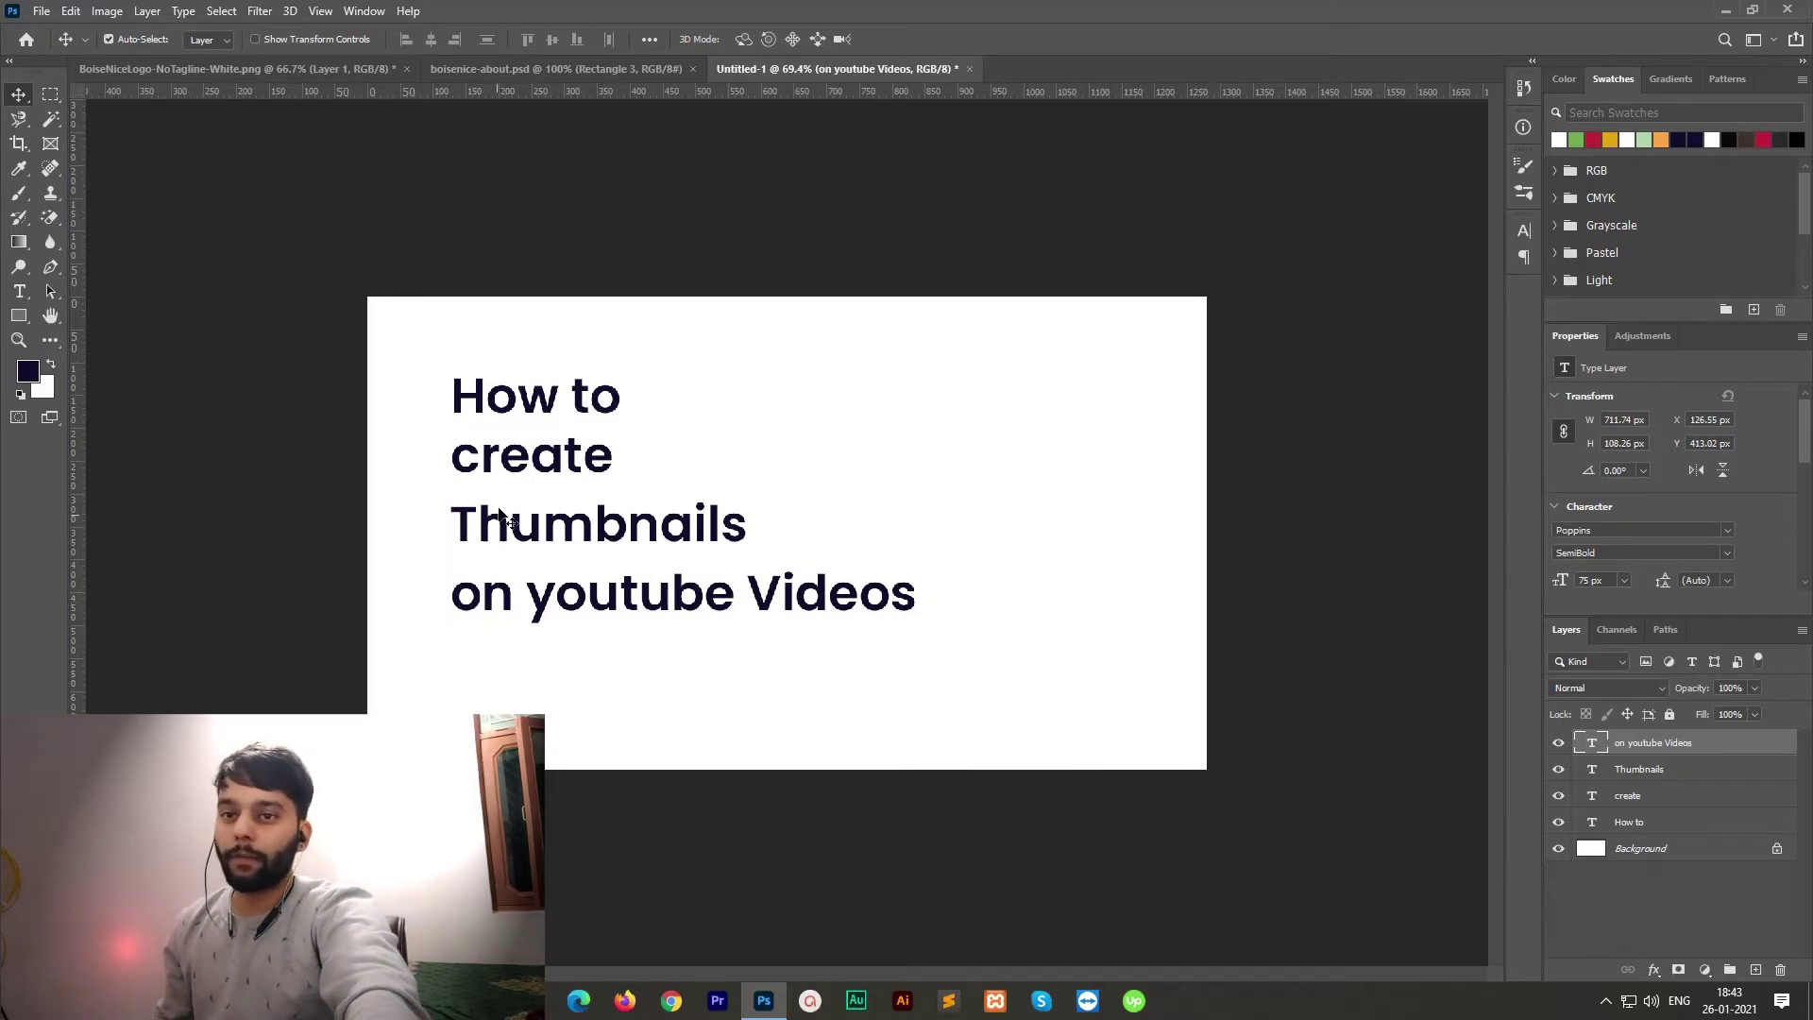
shift+click(1653, 829)
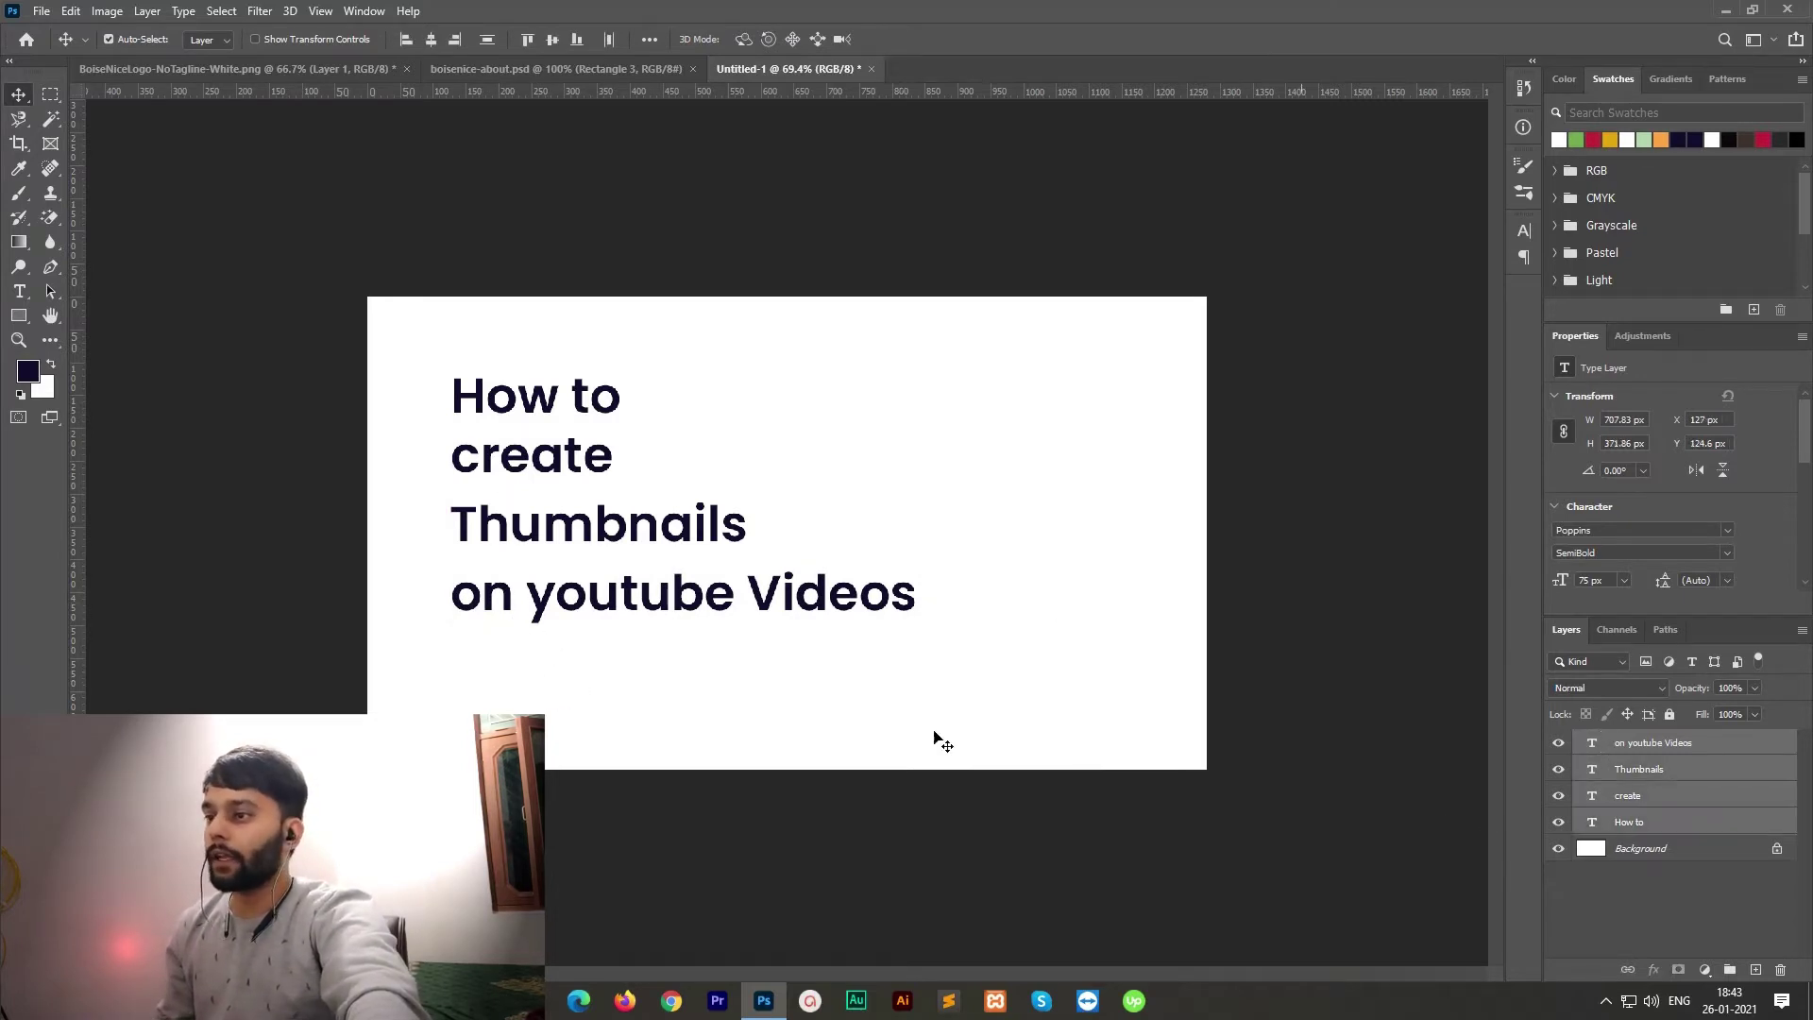
drag(611, 605, 607, 619)
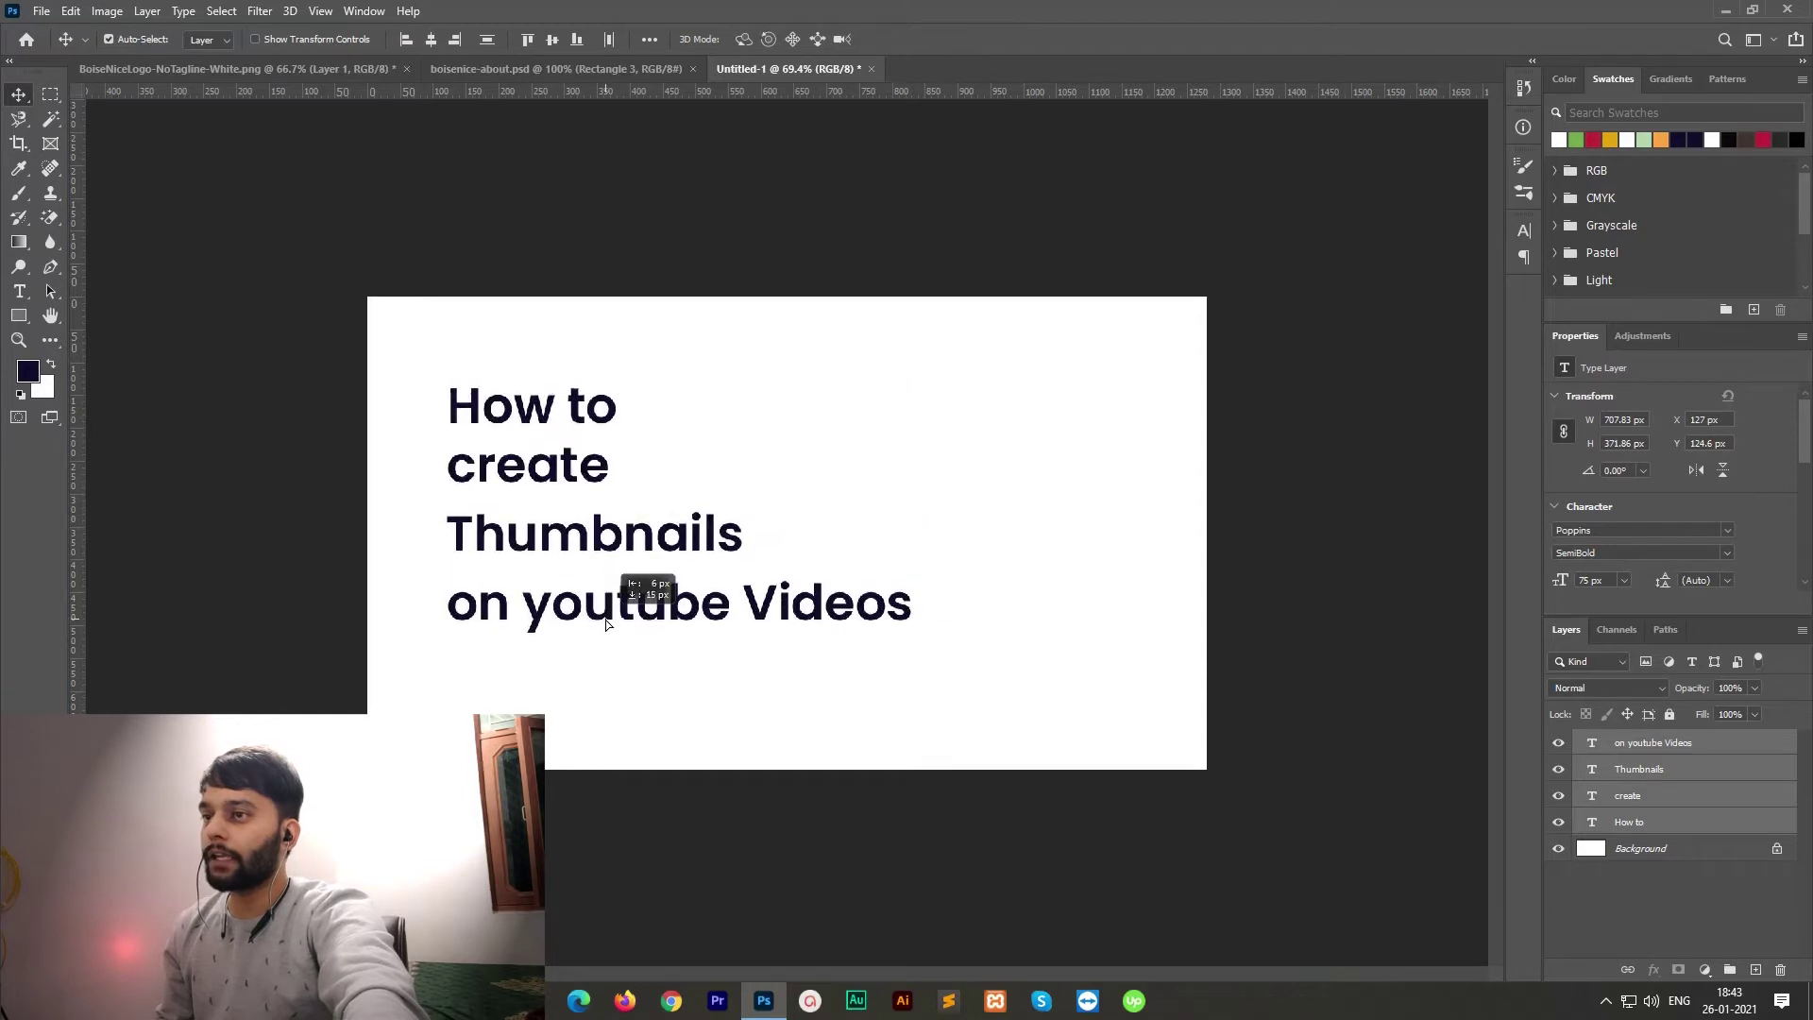
Step: Shrink How to to 61 px and enlarge create to 124 px in all caps
click(1085, 825)
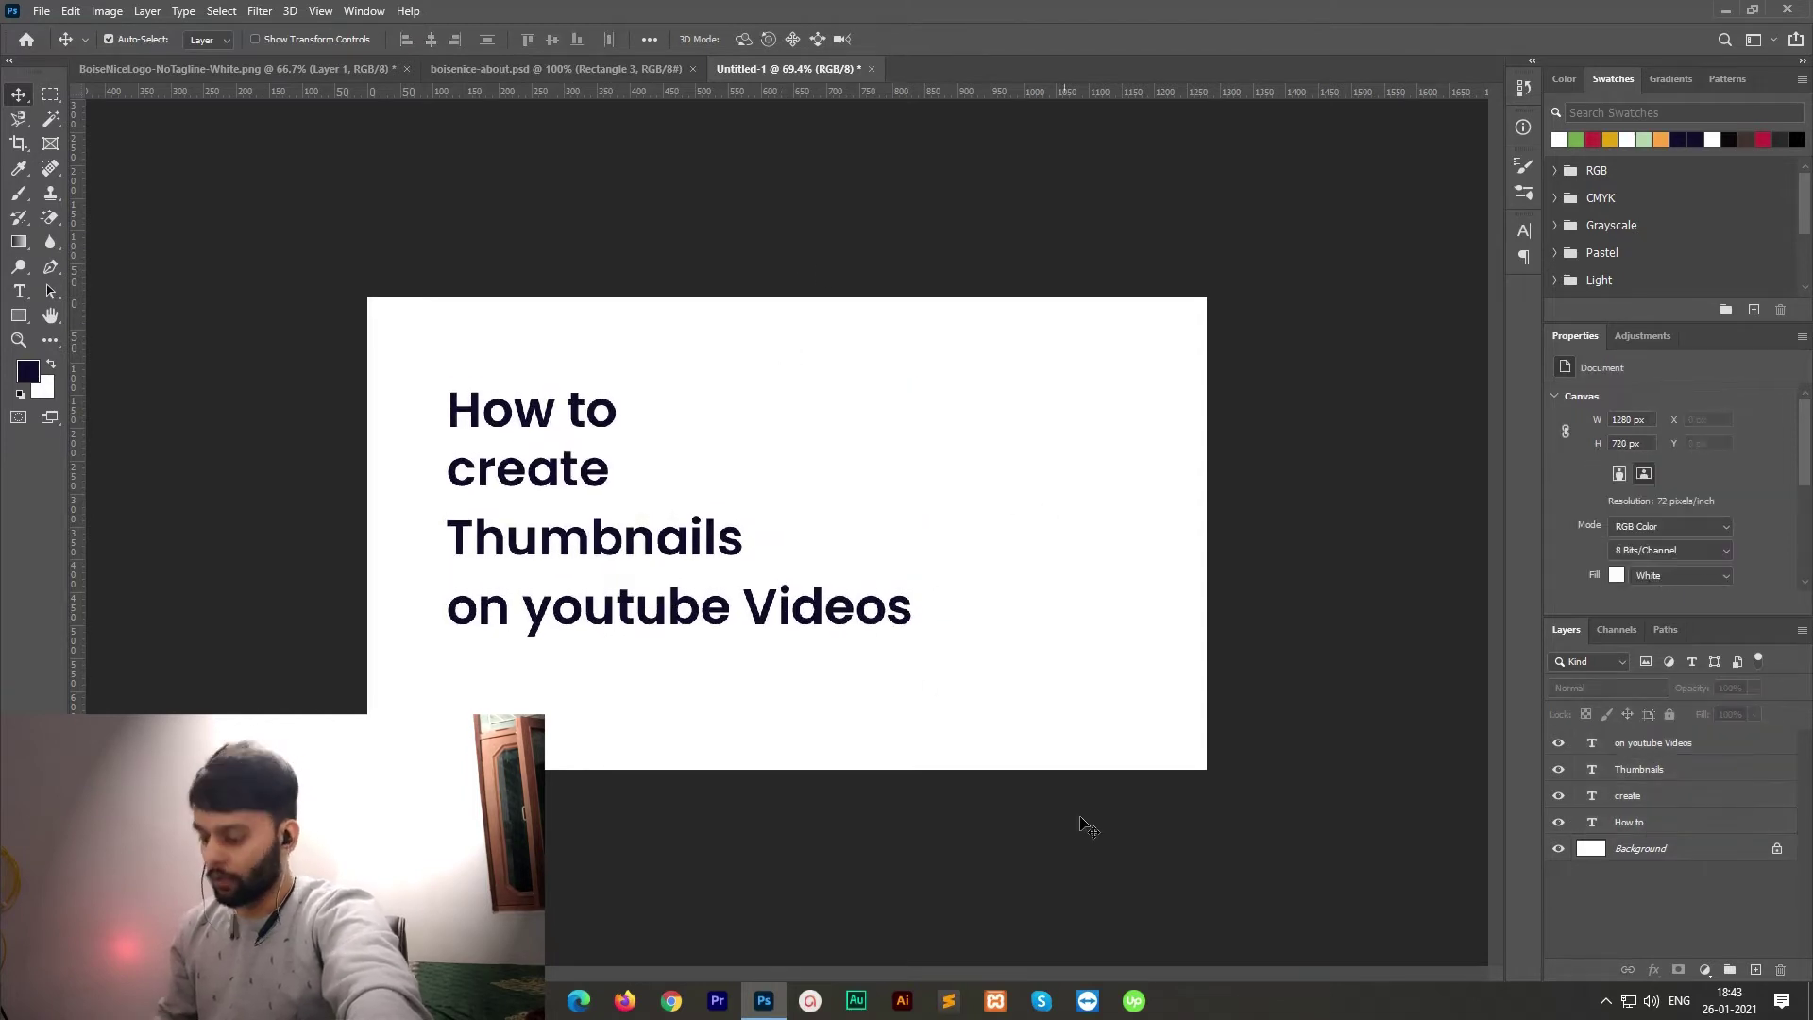
key(t)
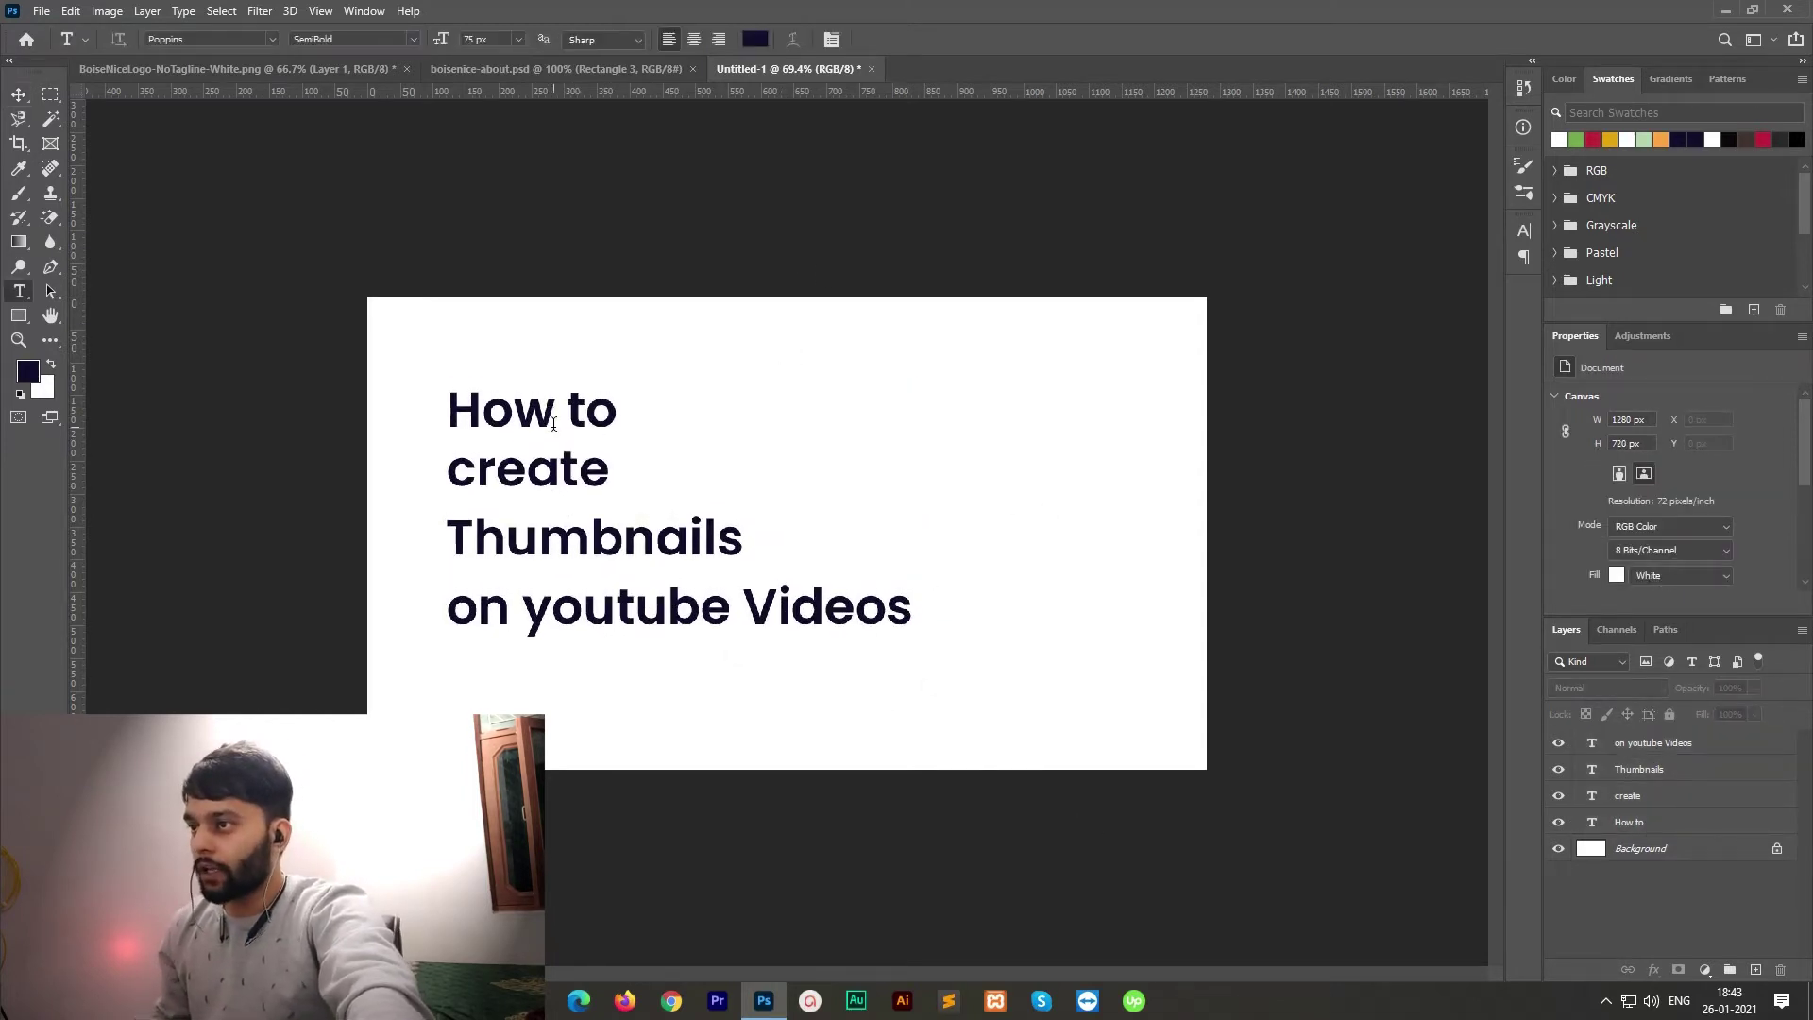
triple_click(554, 420)
key(ctrl+shift+comma)
key(ctrl+shift+comma)
key(ctrl+shift+comma)
key(ctrl+shift+comma)
key(ctrl+shift+comma)
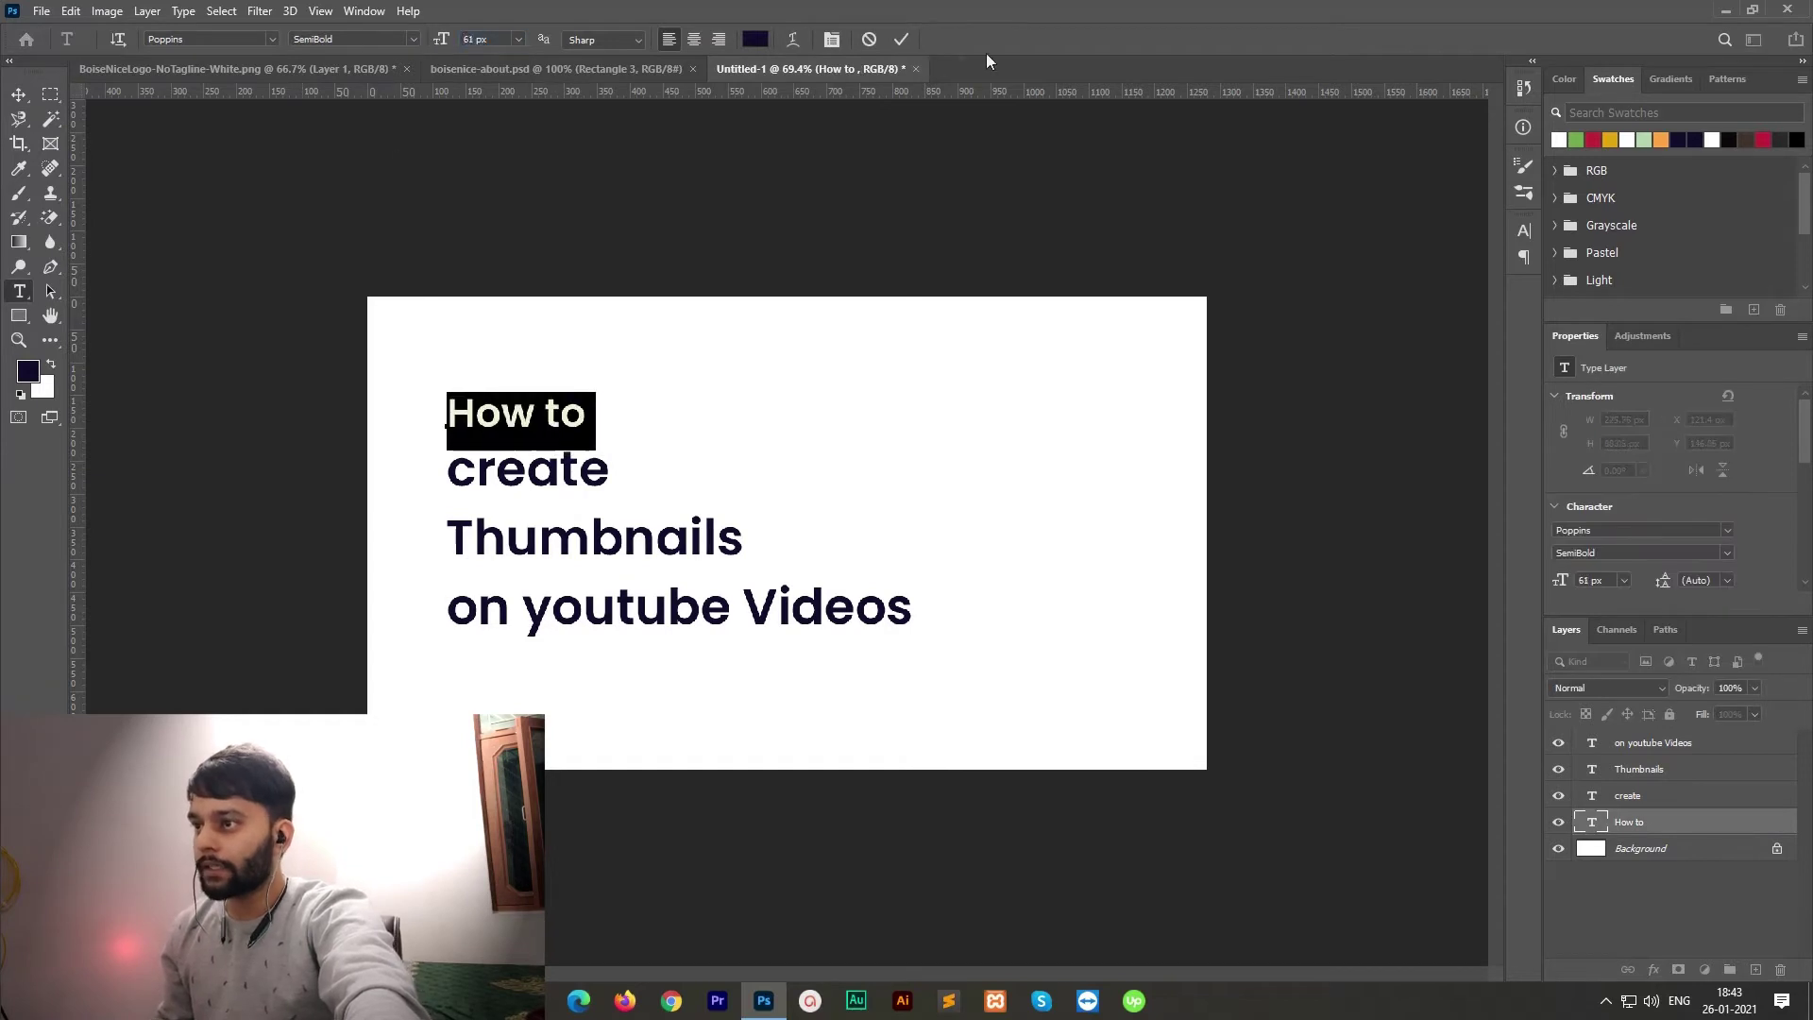
key(ctrl+Return)
triple_click(555, 477)
key(ctrl+shift+period)
key(ctrl+shift+period)
key(ctrl+shift+period)
key(ctrl+shift+period)
key(ctrl+shift+period)
key(ctrl+shift+period)
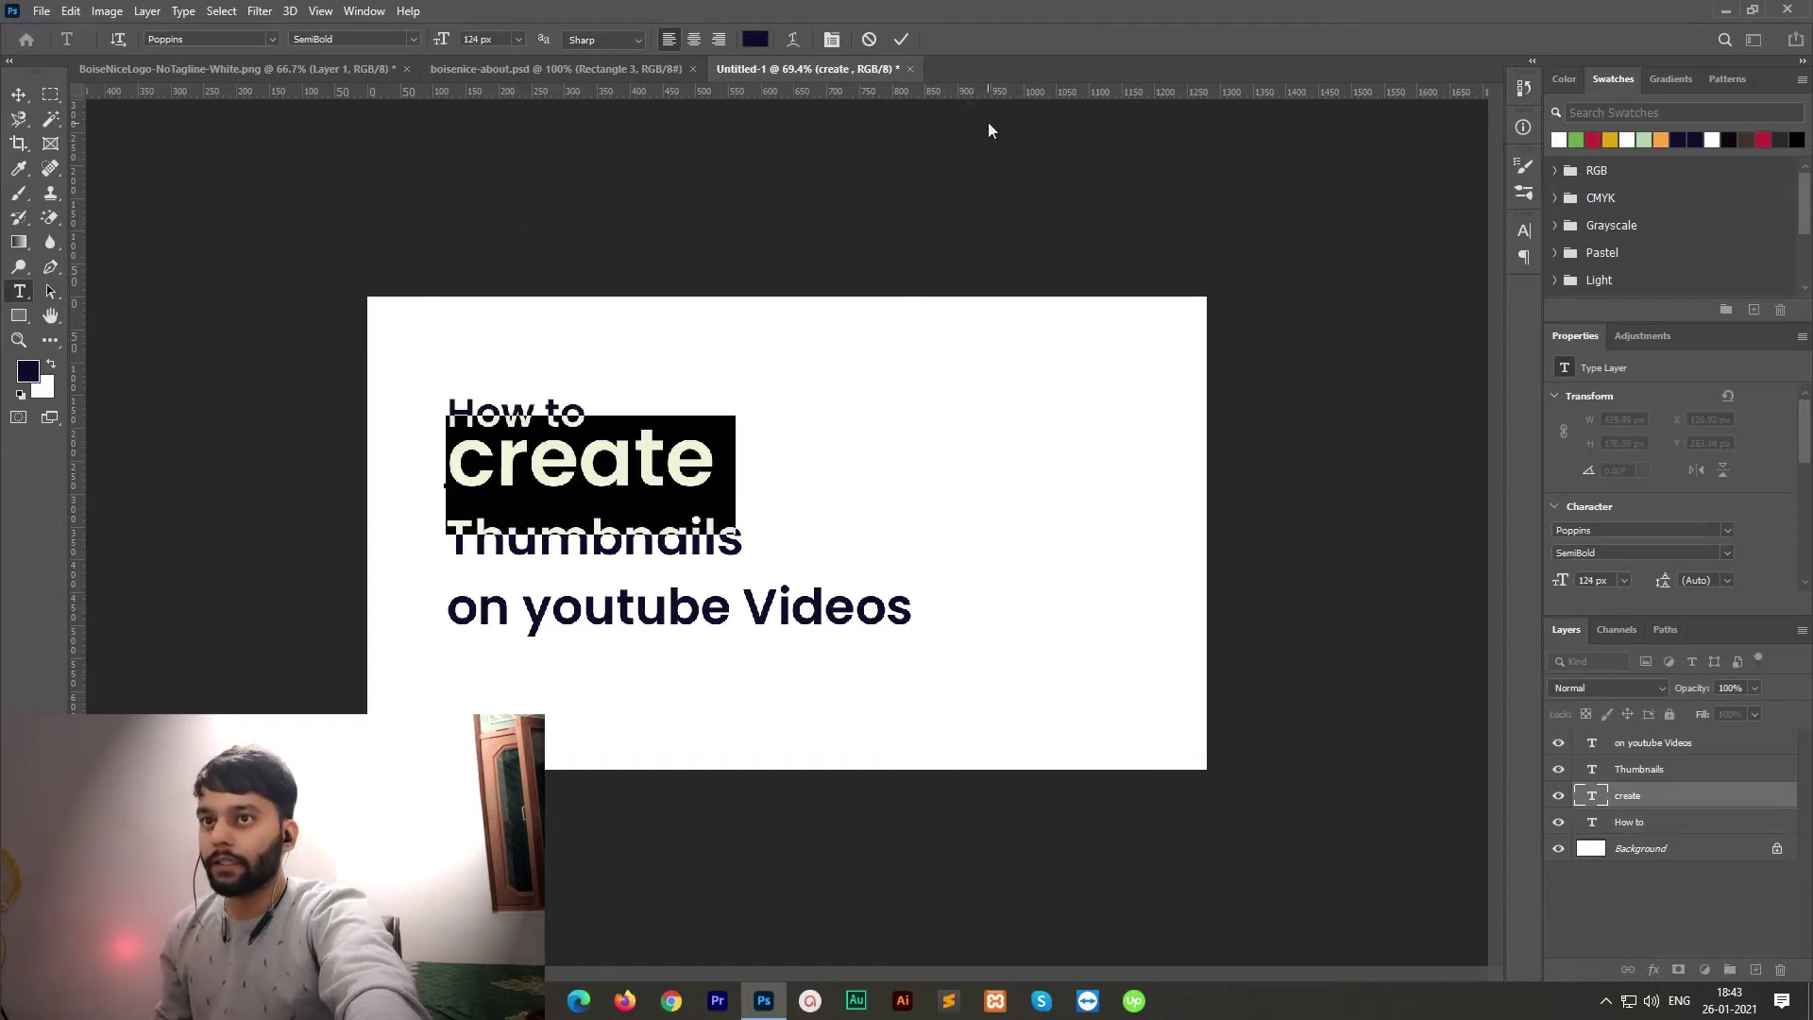
click(1524, 231)
click(1368, 361)
key(ctrl+Return)
Step: Tighten the line spacing and shrink on youtube Videos to 51 px under Thumbnails
key(v)
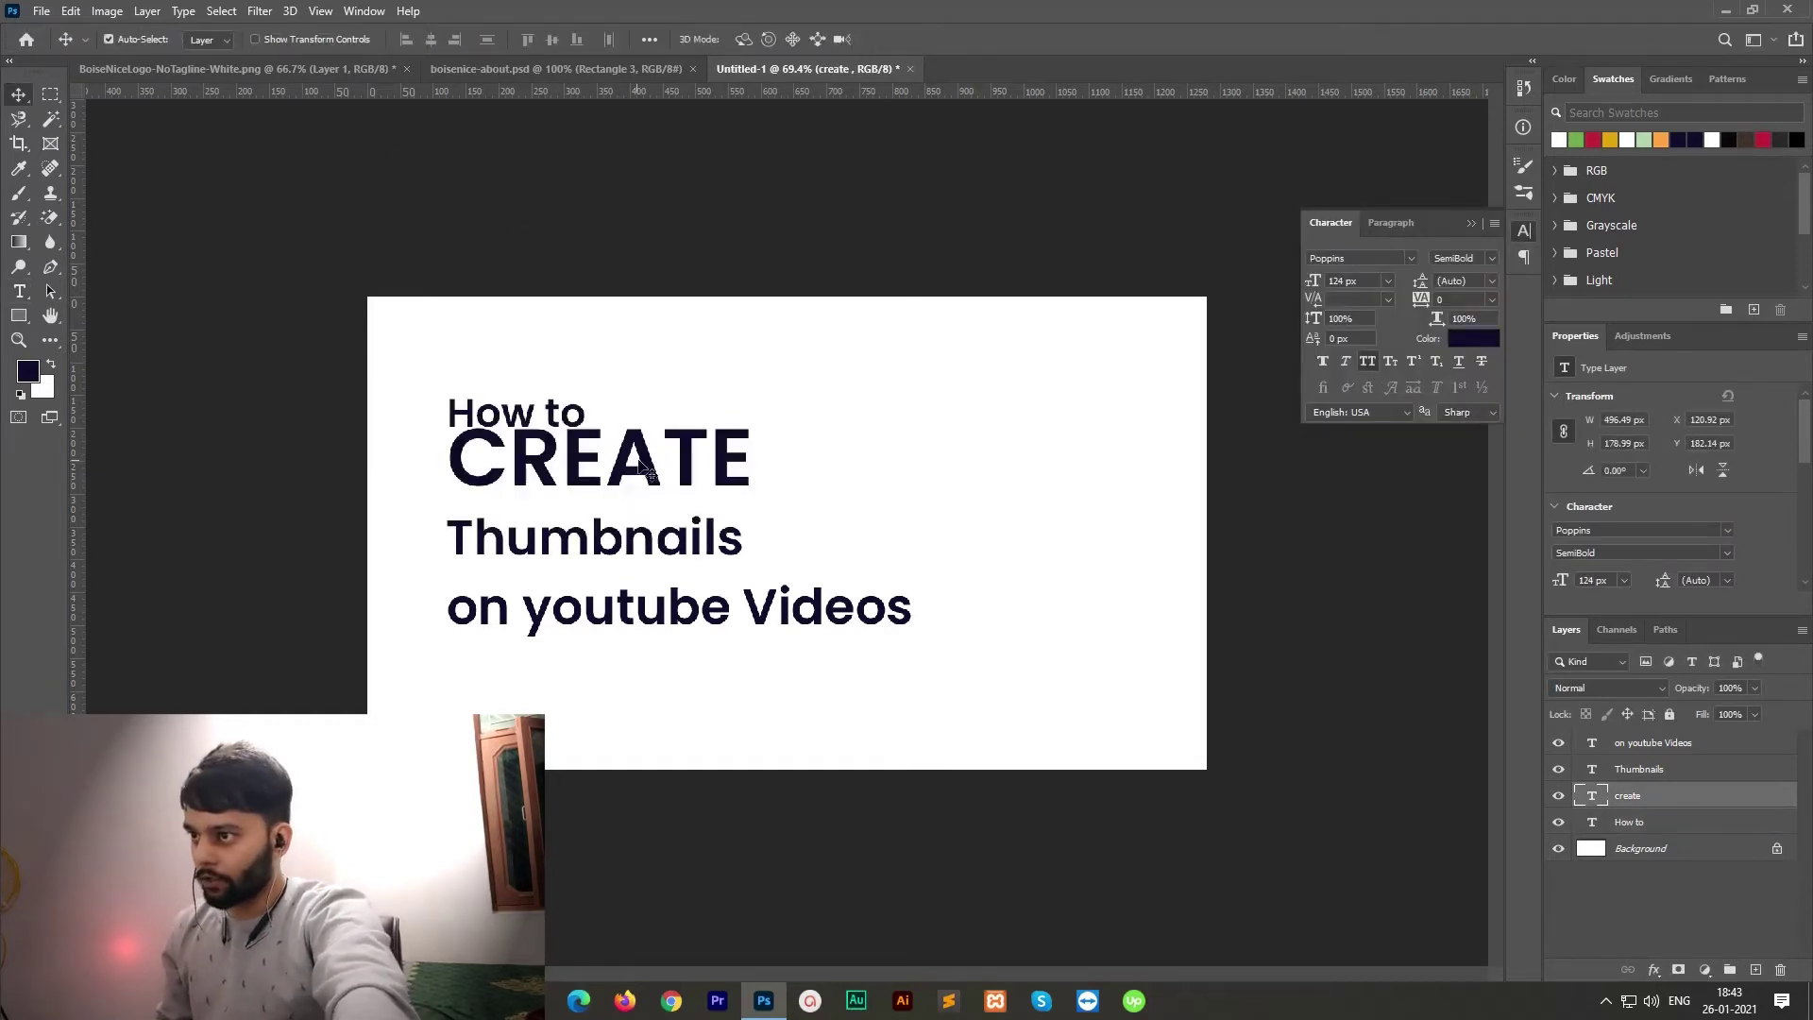
drag(619, 486, 612, 485)
key(Down)
key(Down)
key(Down)
key(Down)
key(Down)
key(Down)
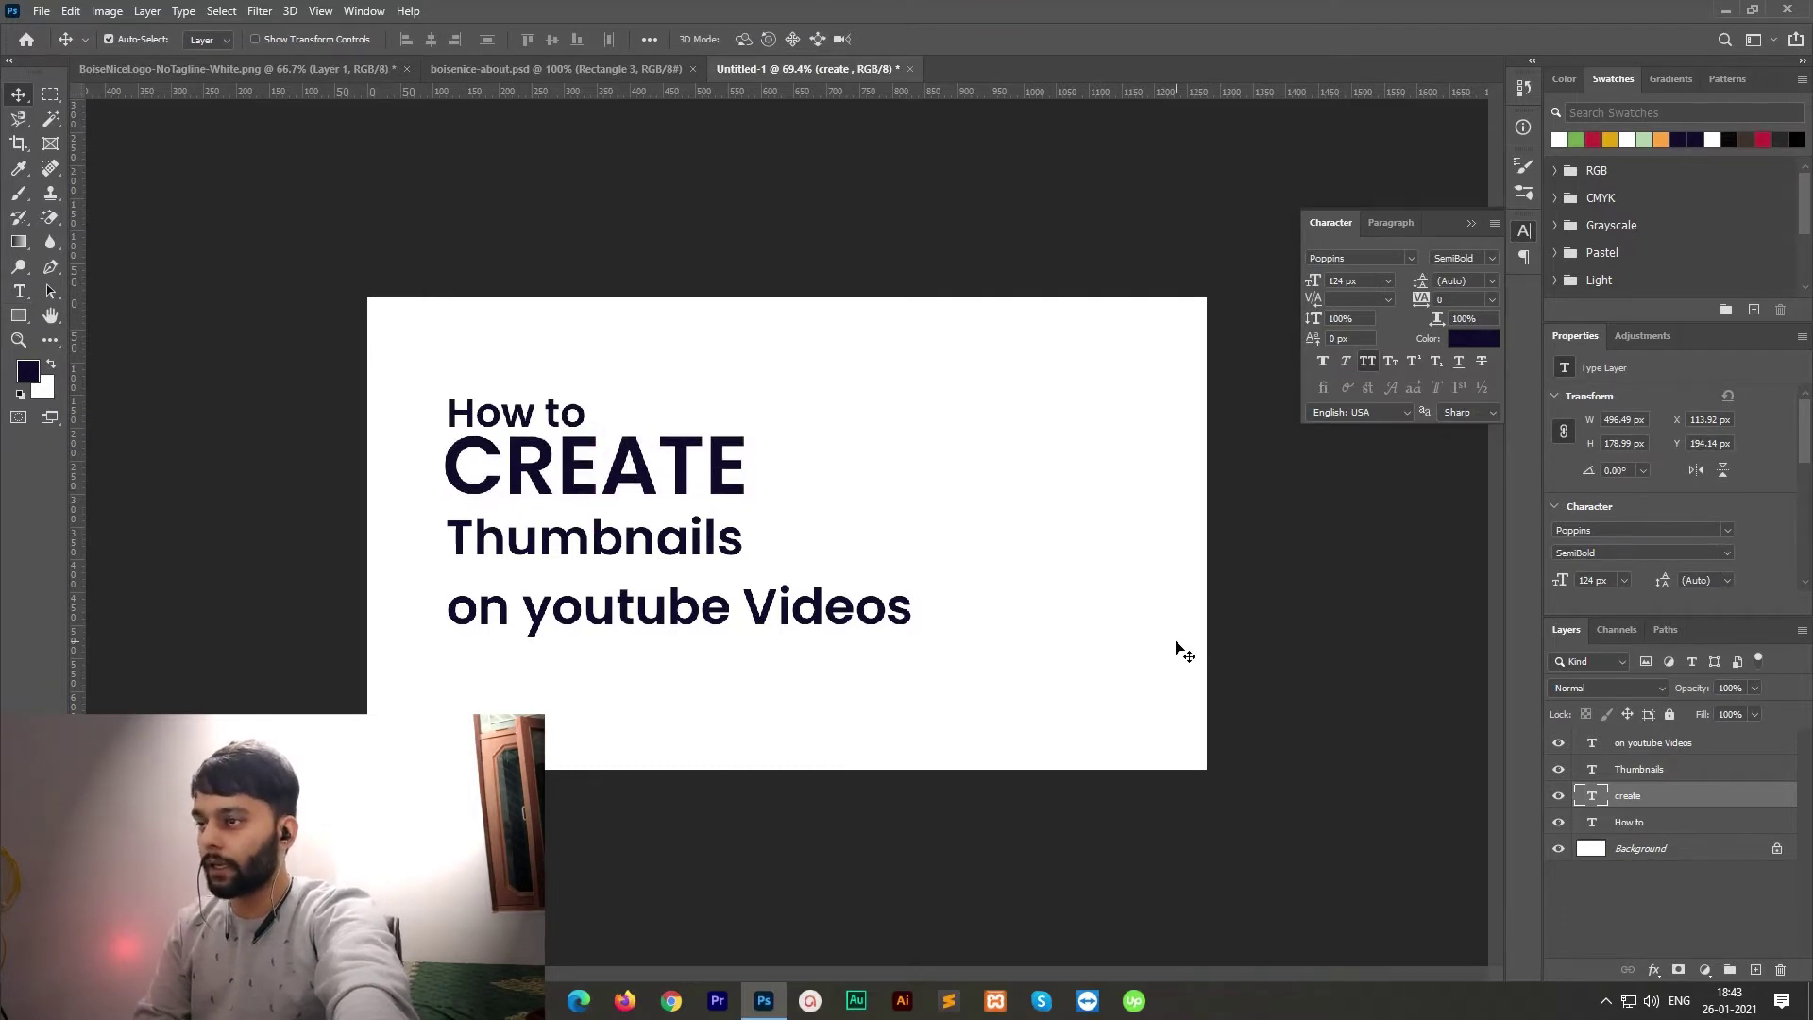
drag(590, 552, 591, 540)
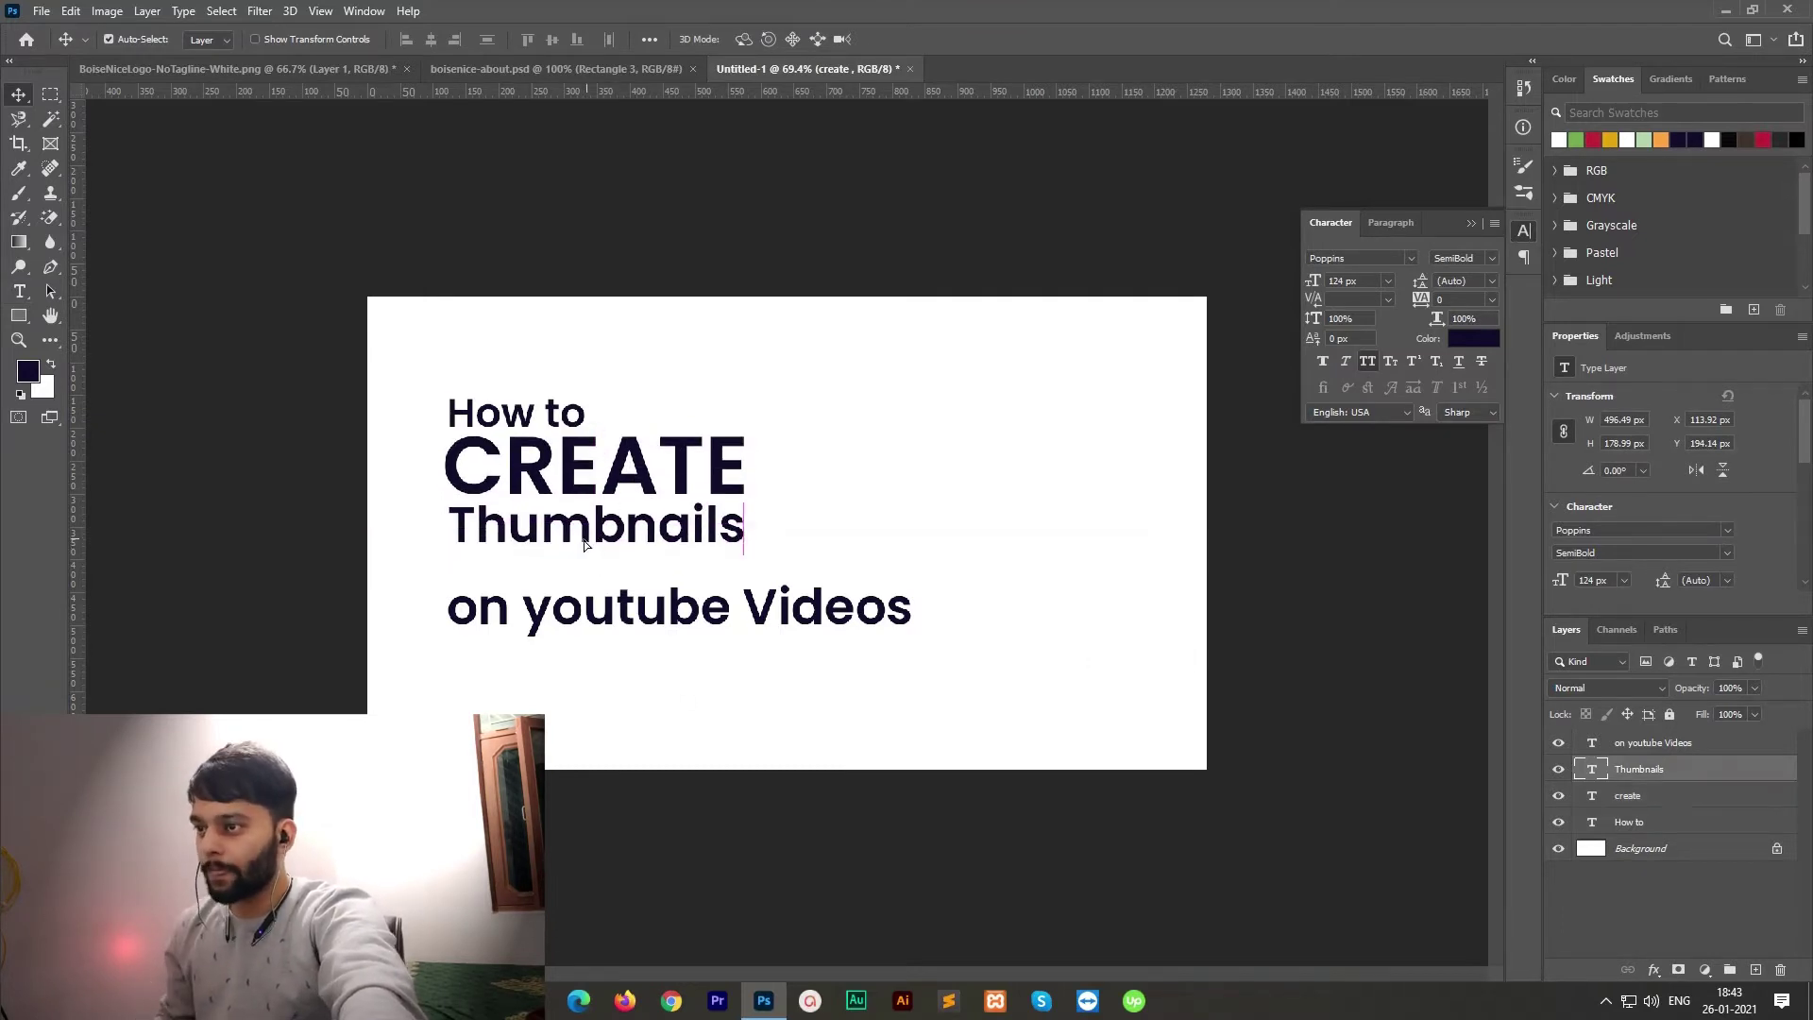
key(t)
triple_click(682, 606)
drag(441, 38, 411, 41)
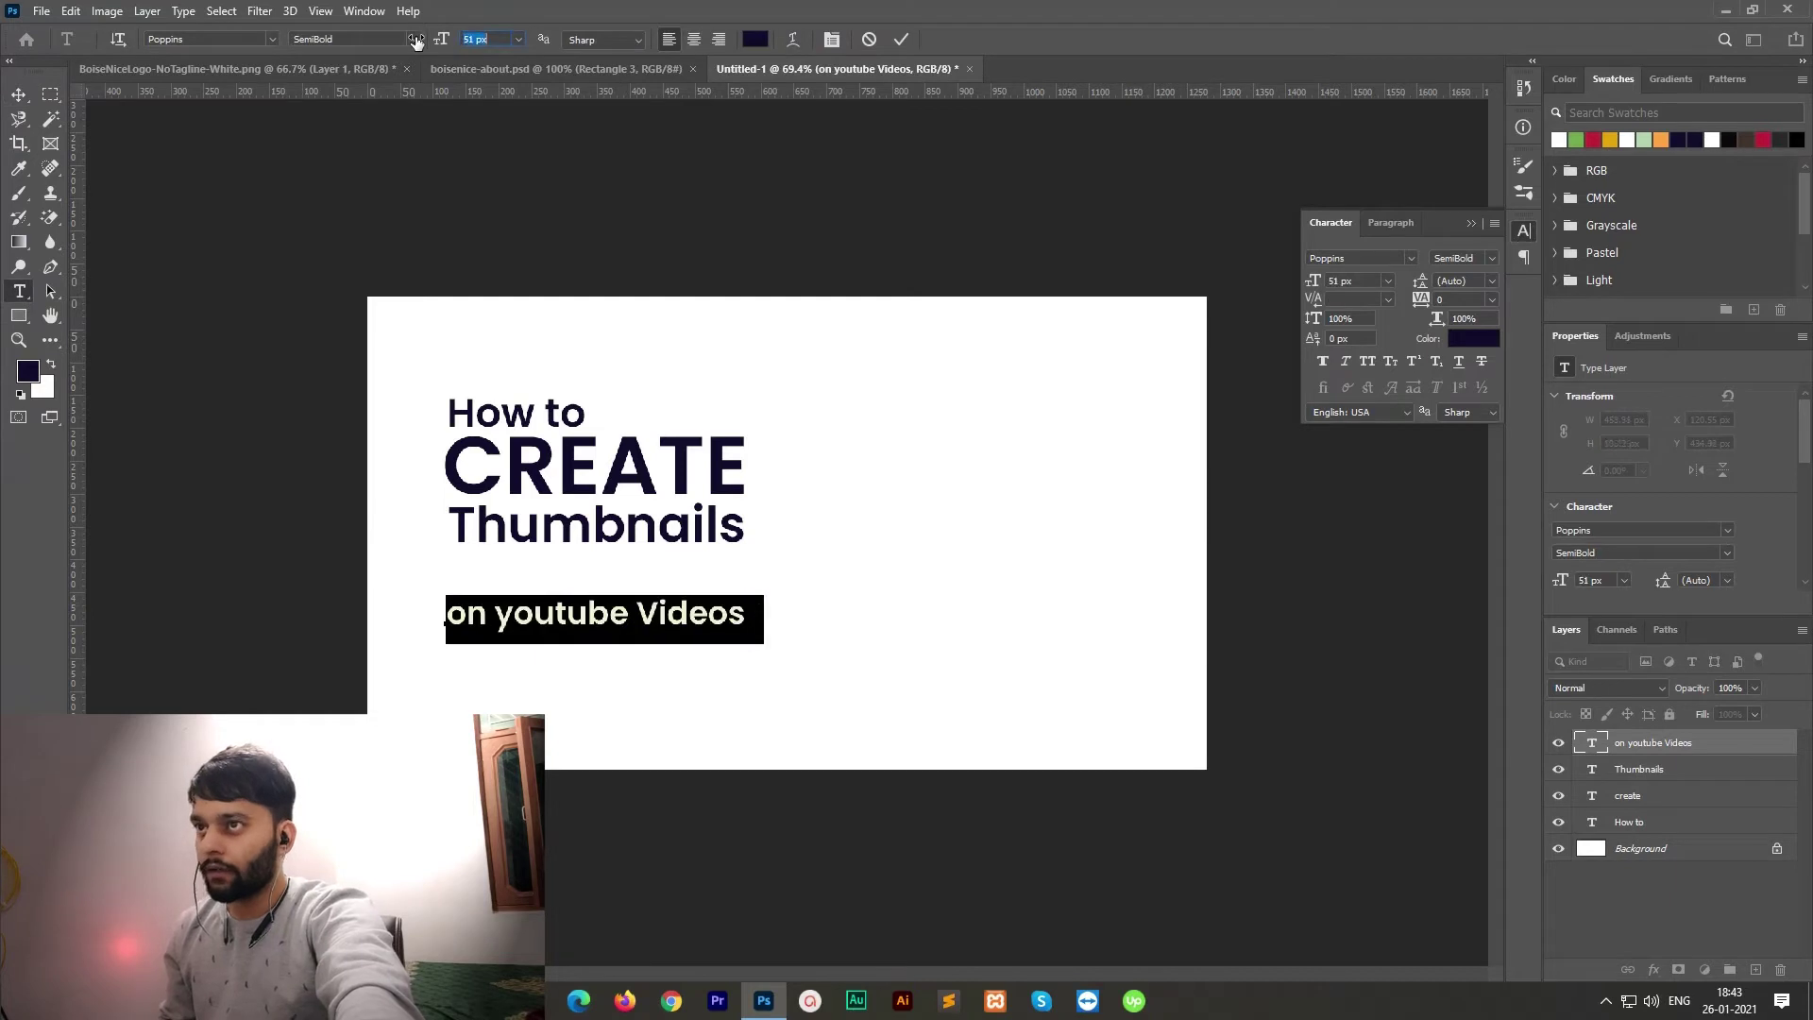
click(902, 39)
key(v)
drag(620, 627, 619, 583)
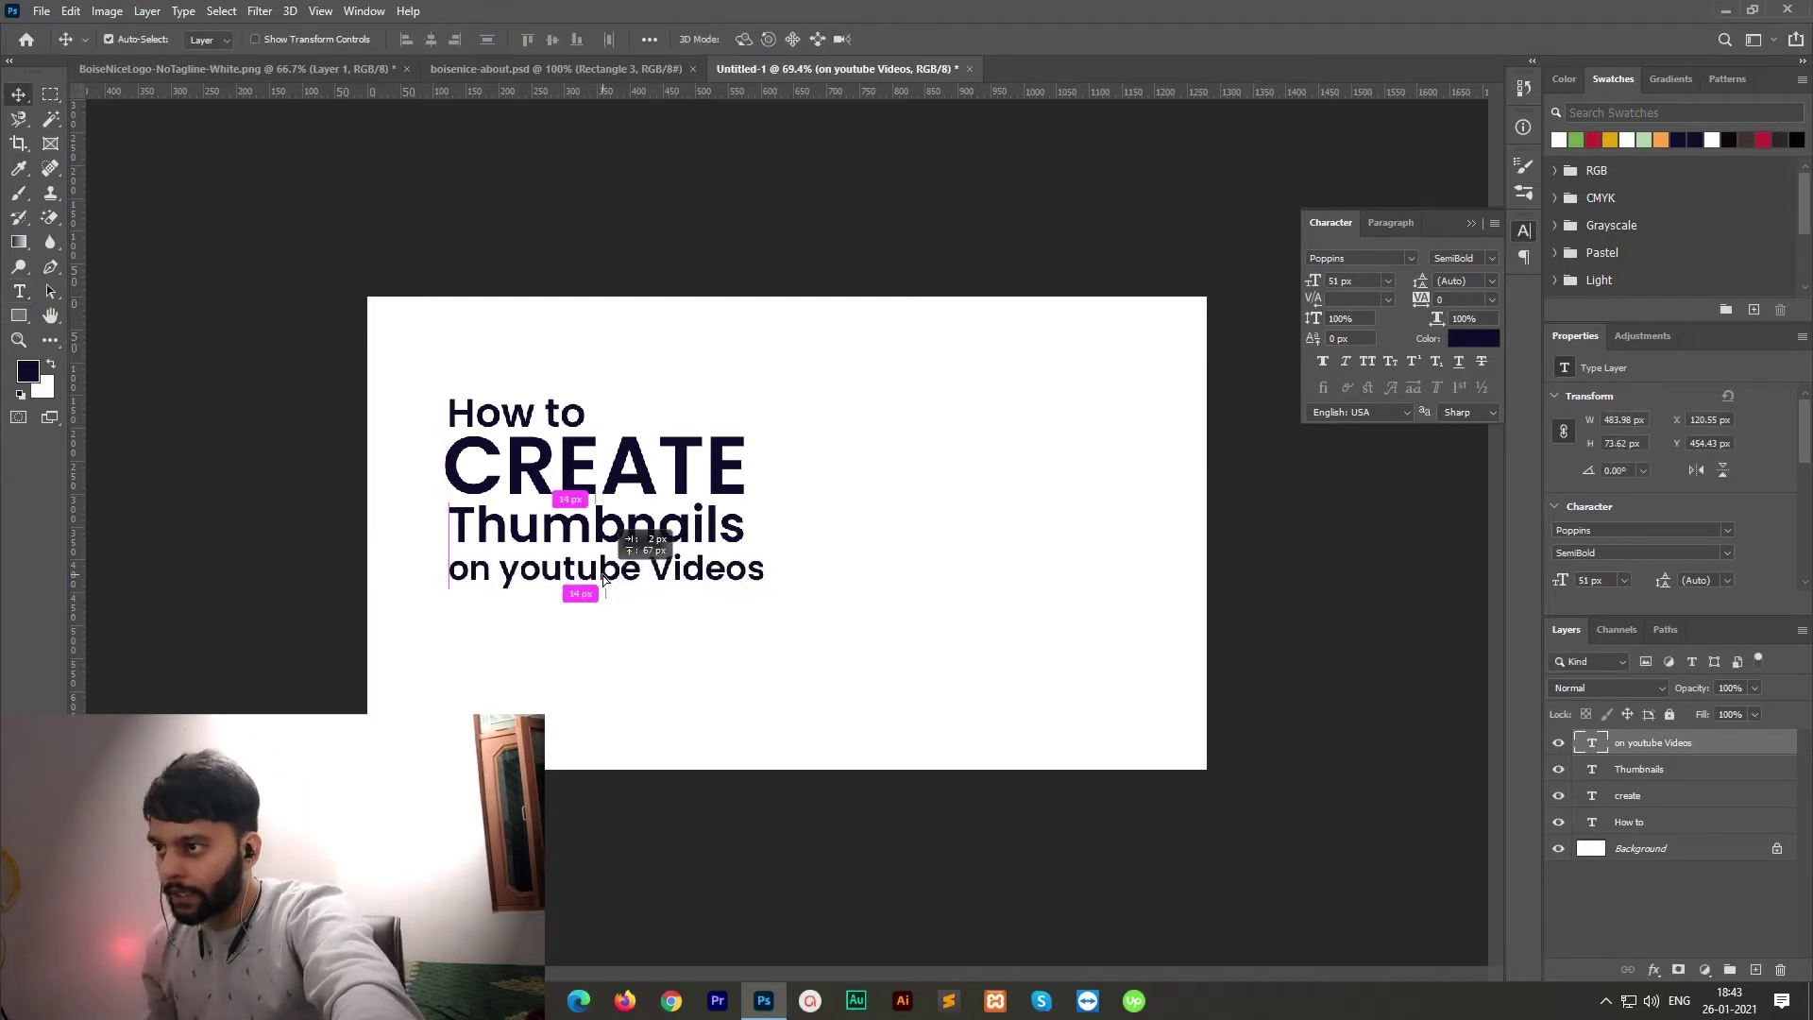
Step: Move the whole four-line title block down
key(r)
key(t)
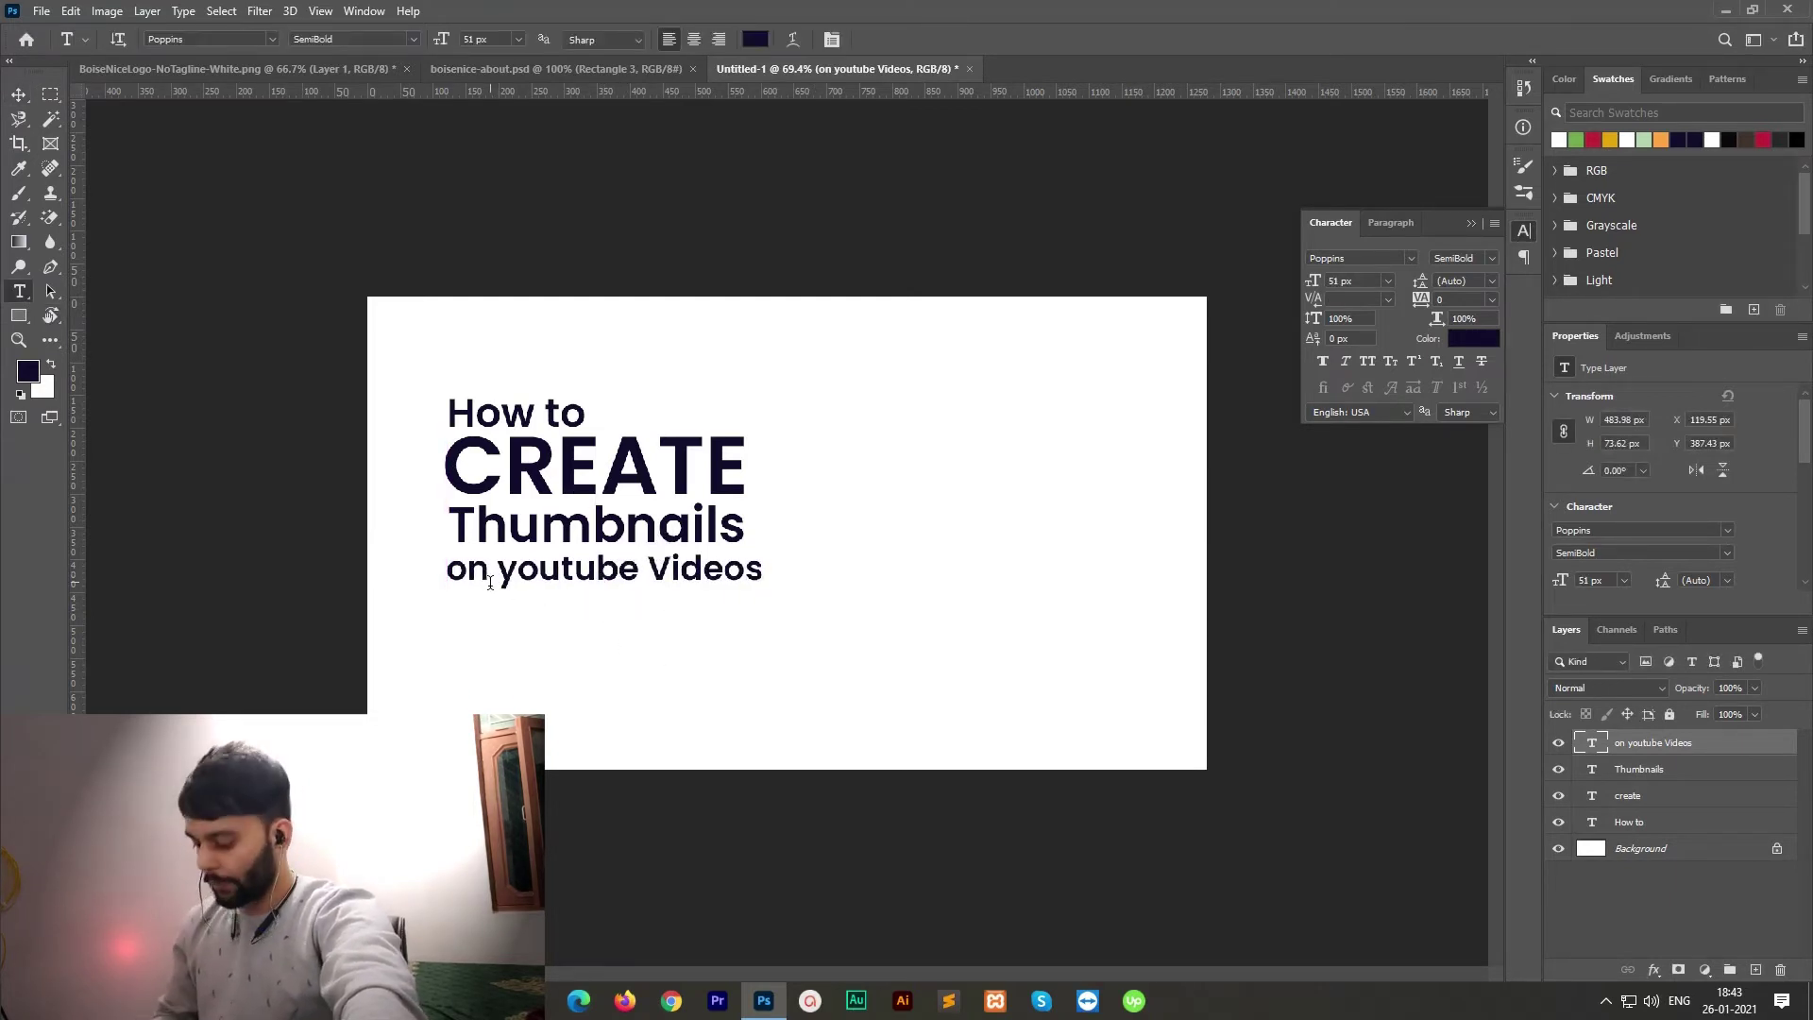
key(v)
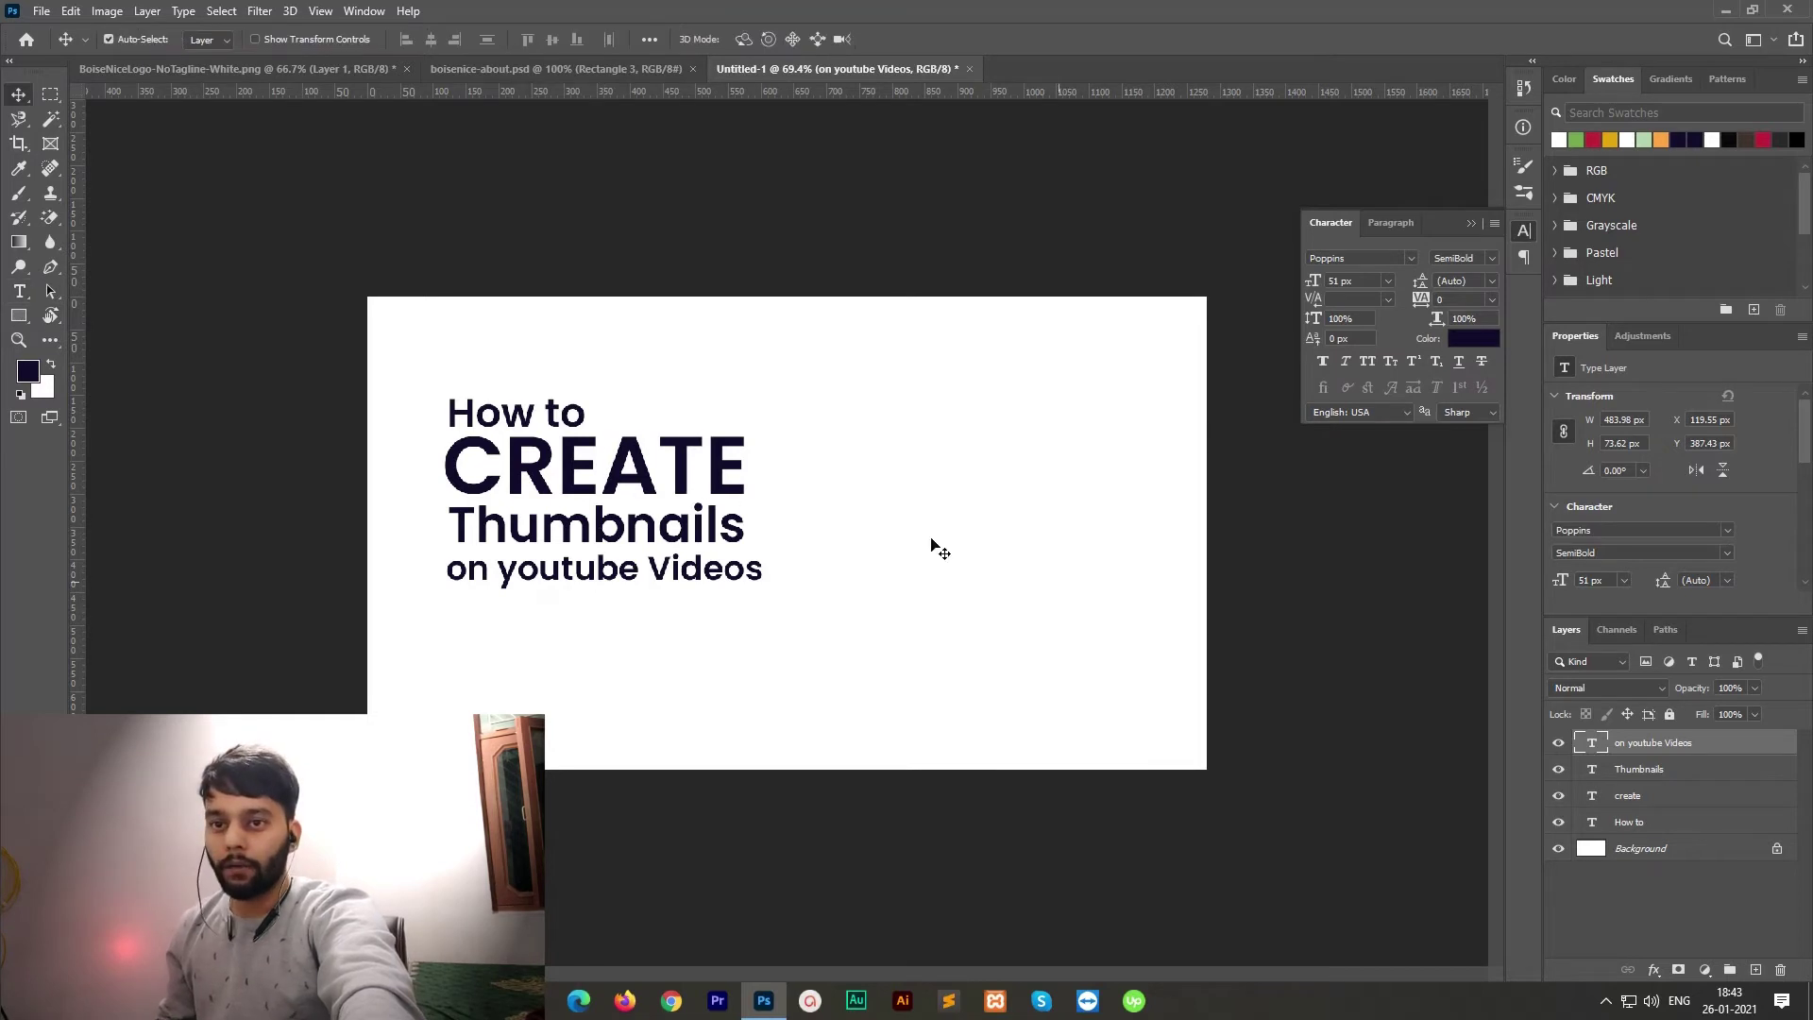
shift+click(1631, 823)
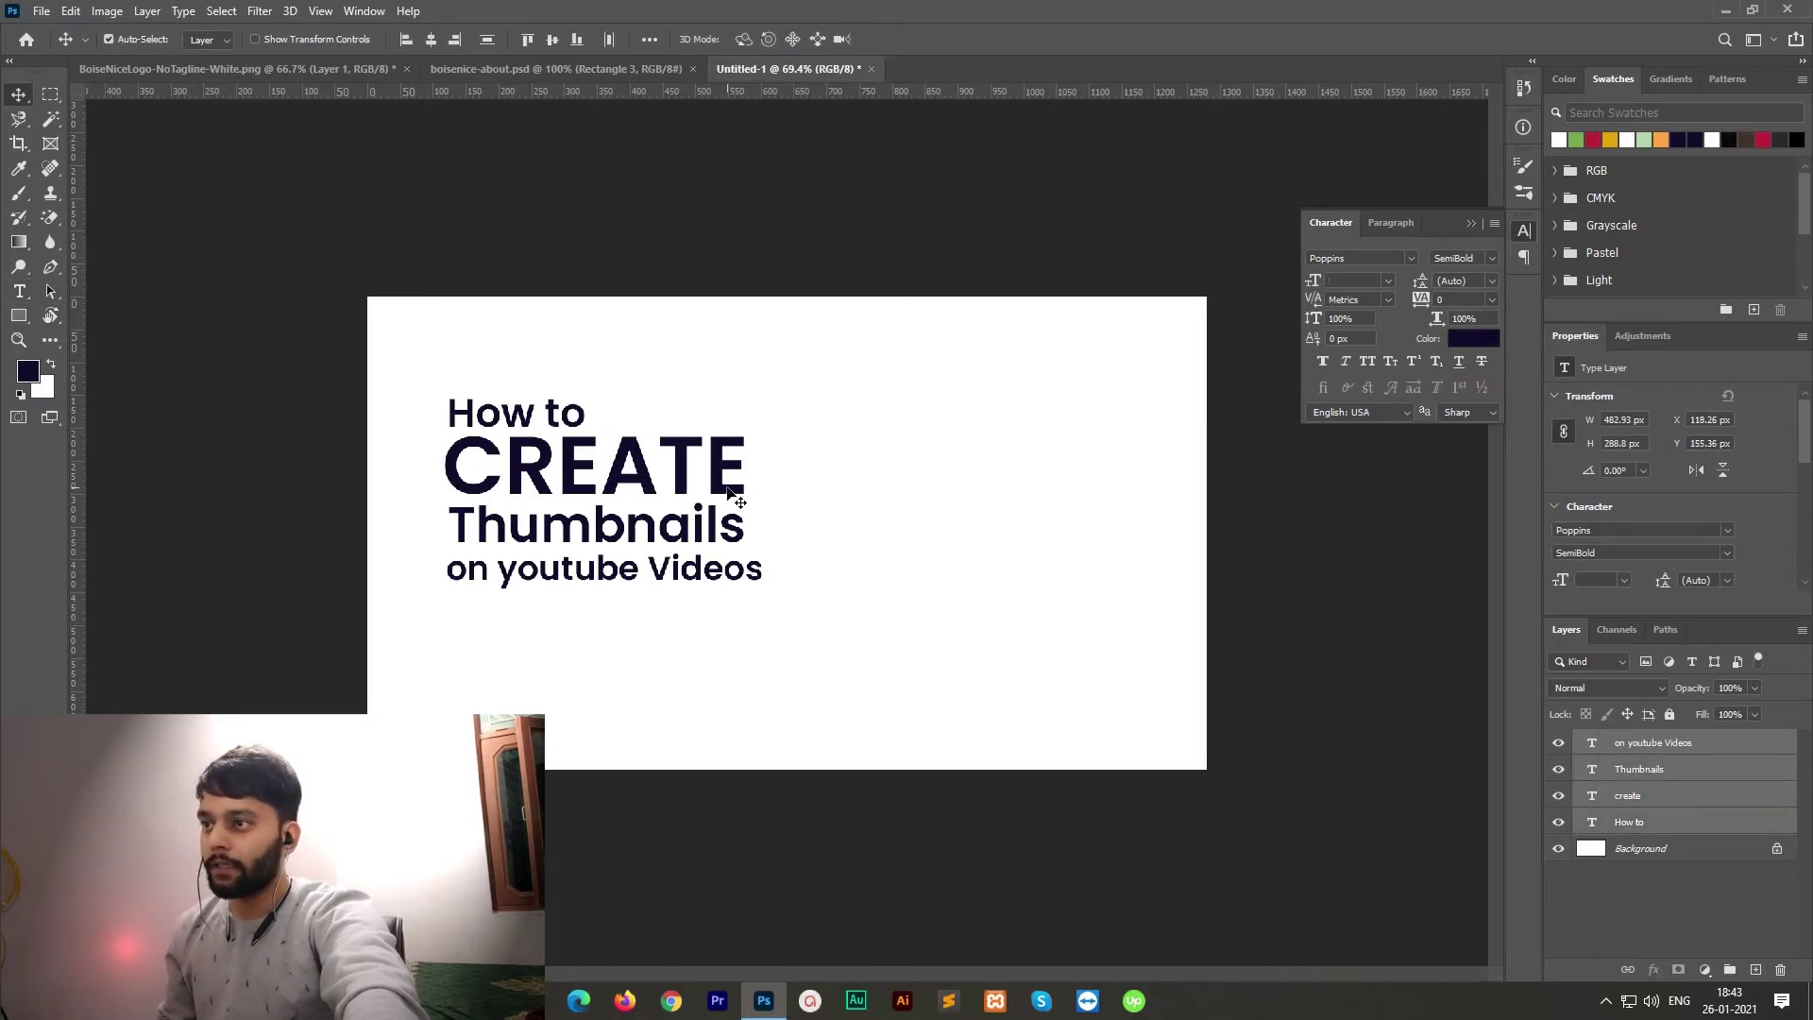
drag(732, 493, 731, 522)
click(825, 591)
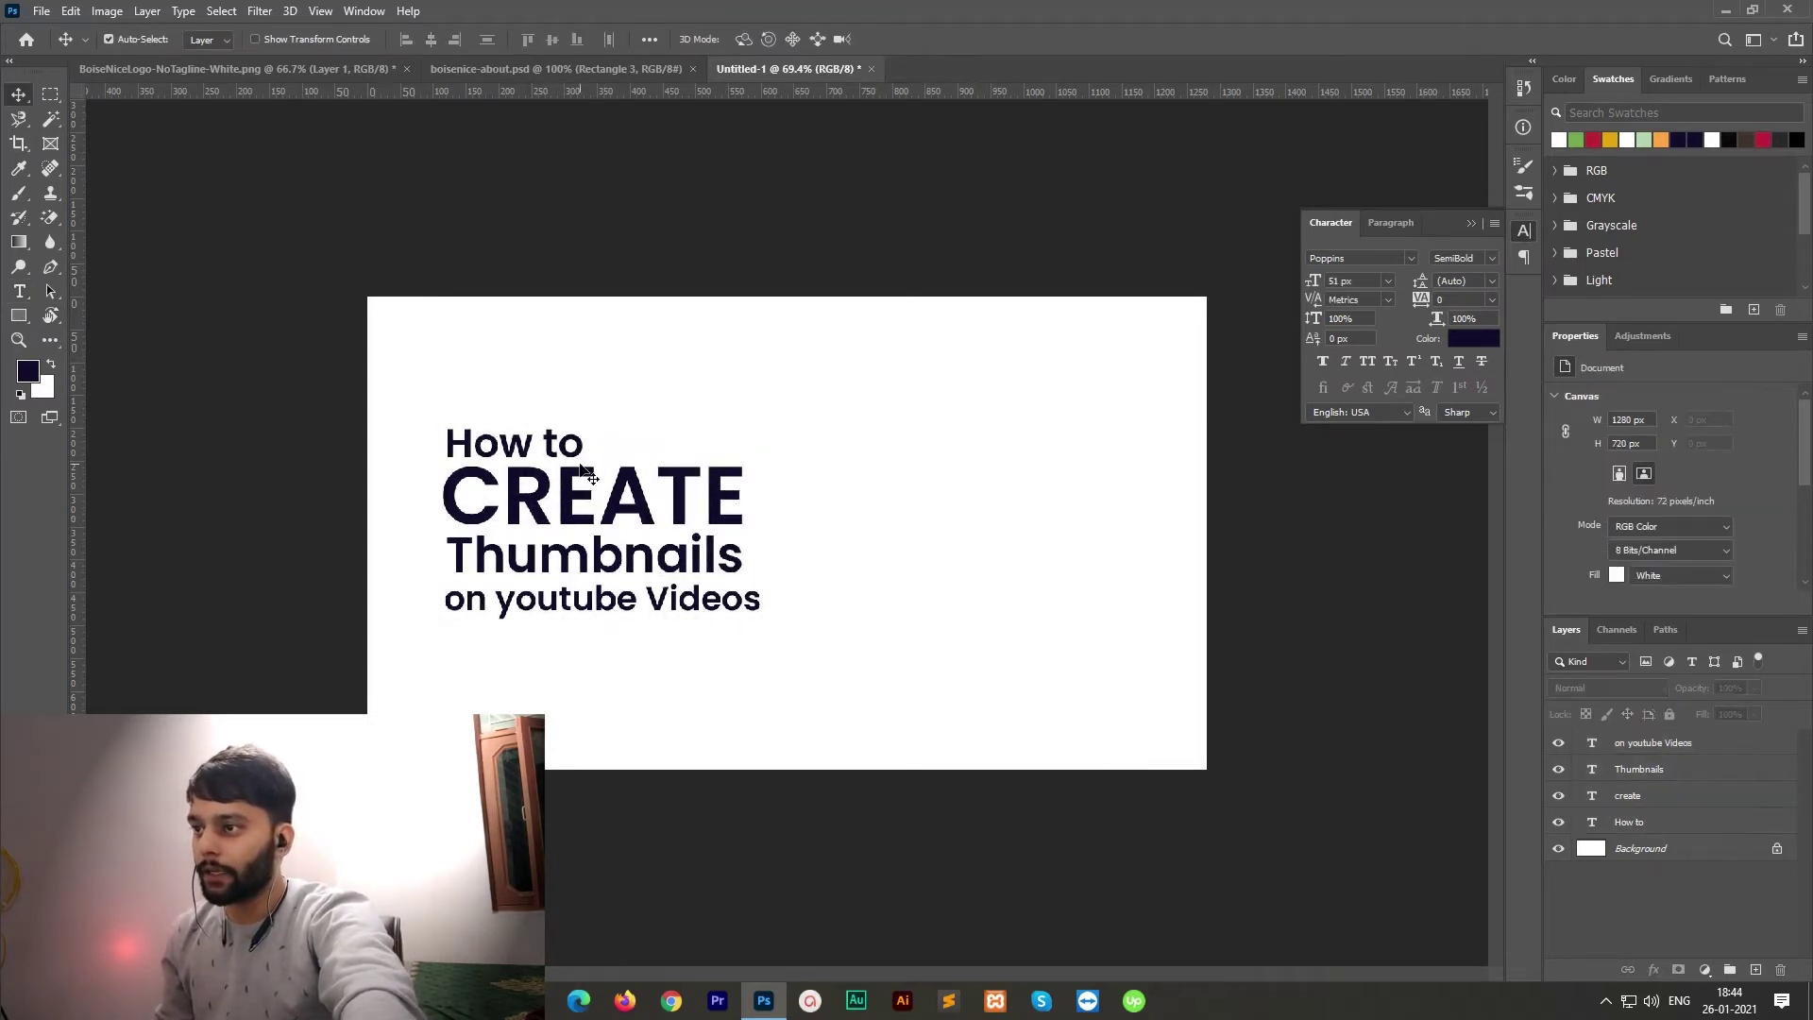
Step: Colour CREATE red and make youtube red all-caps YOUTUBE
click(571, 505)
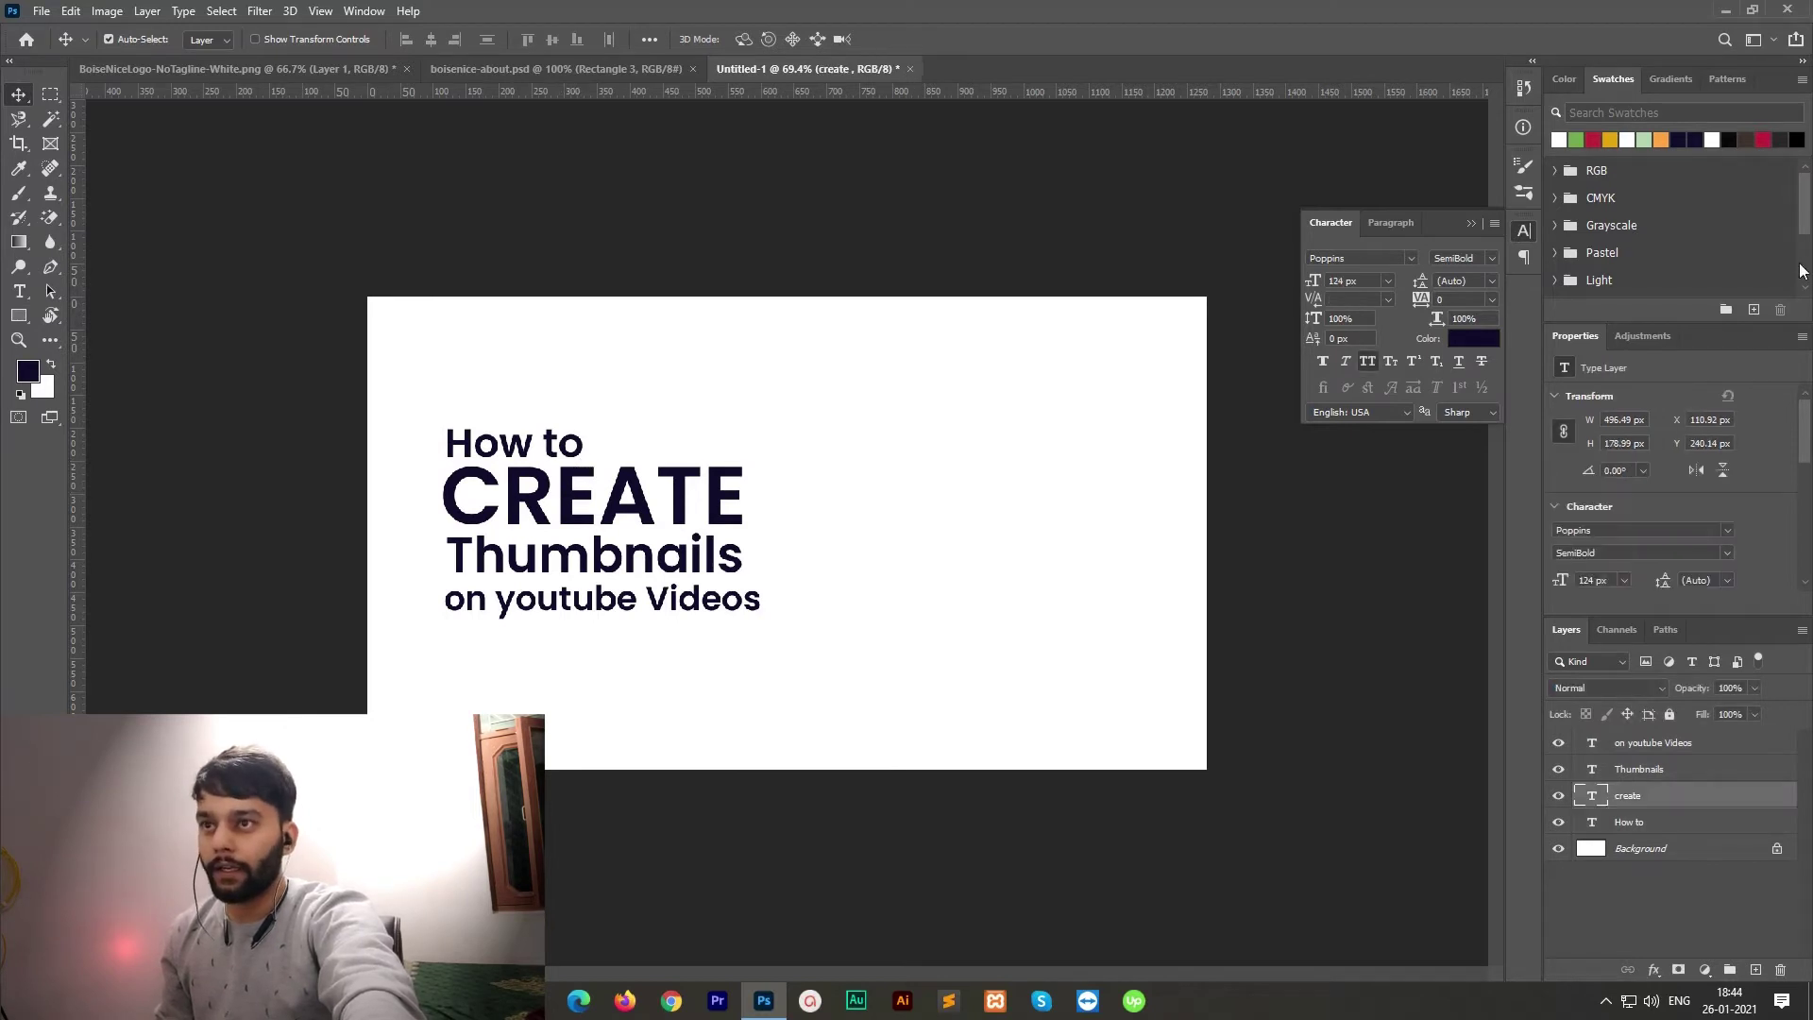
click(1596, 142)
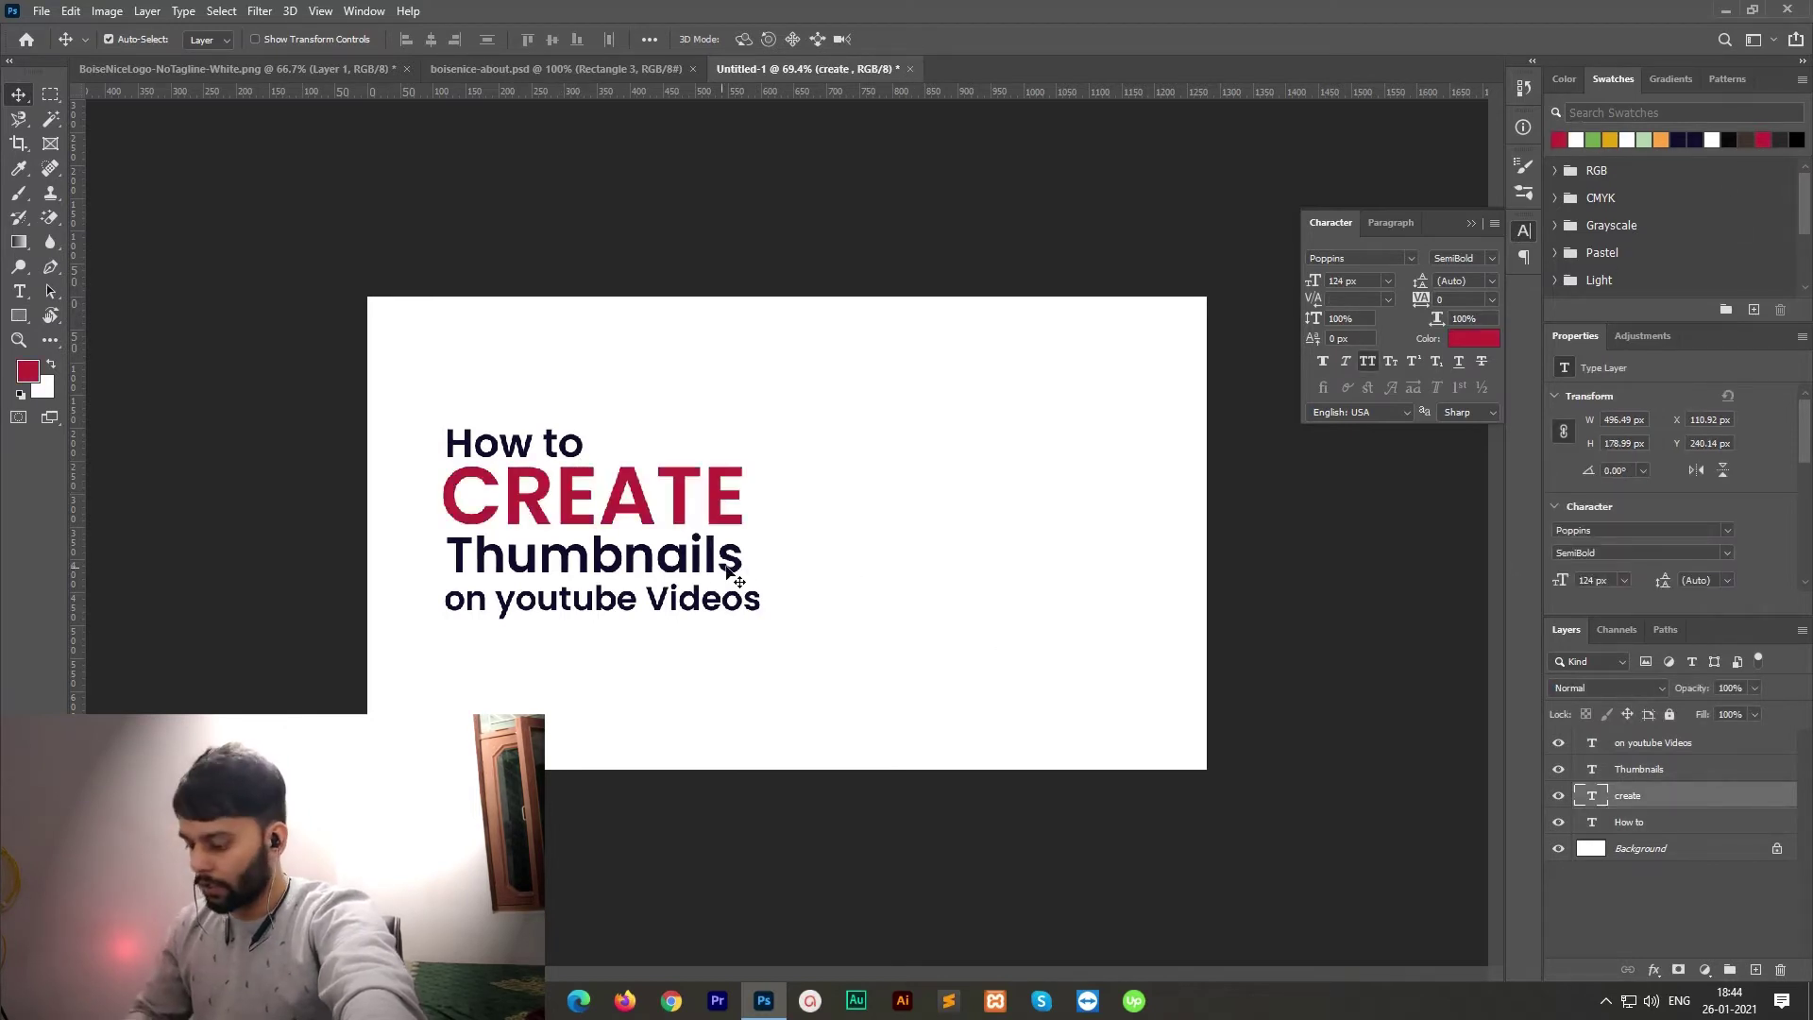
key(t)
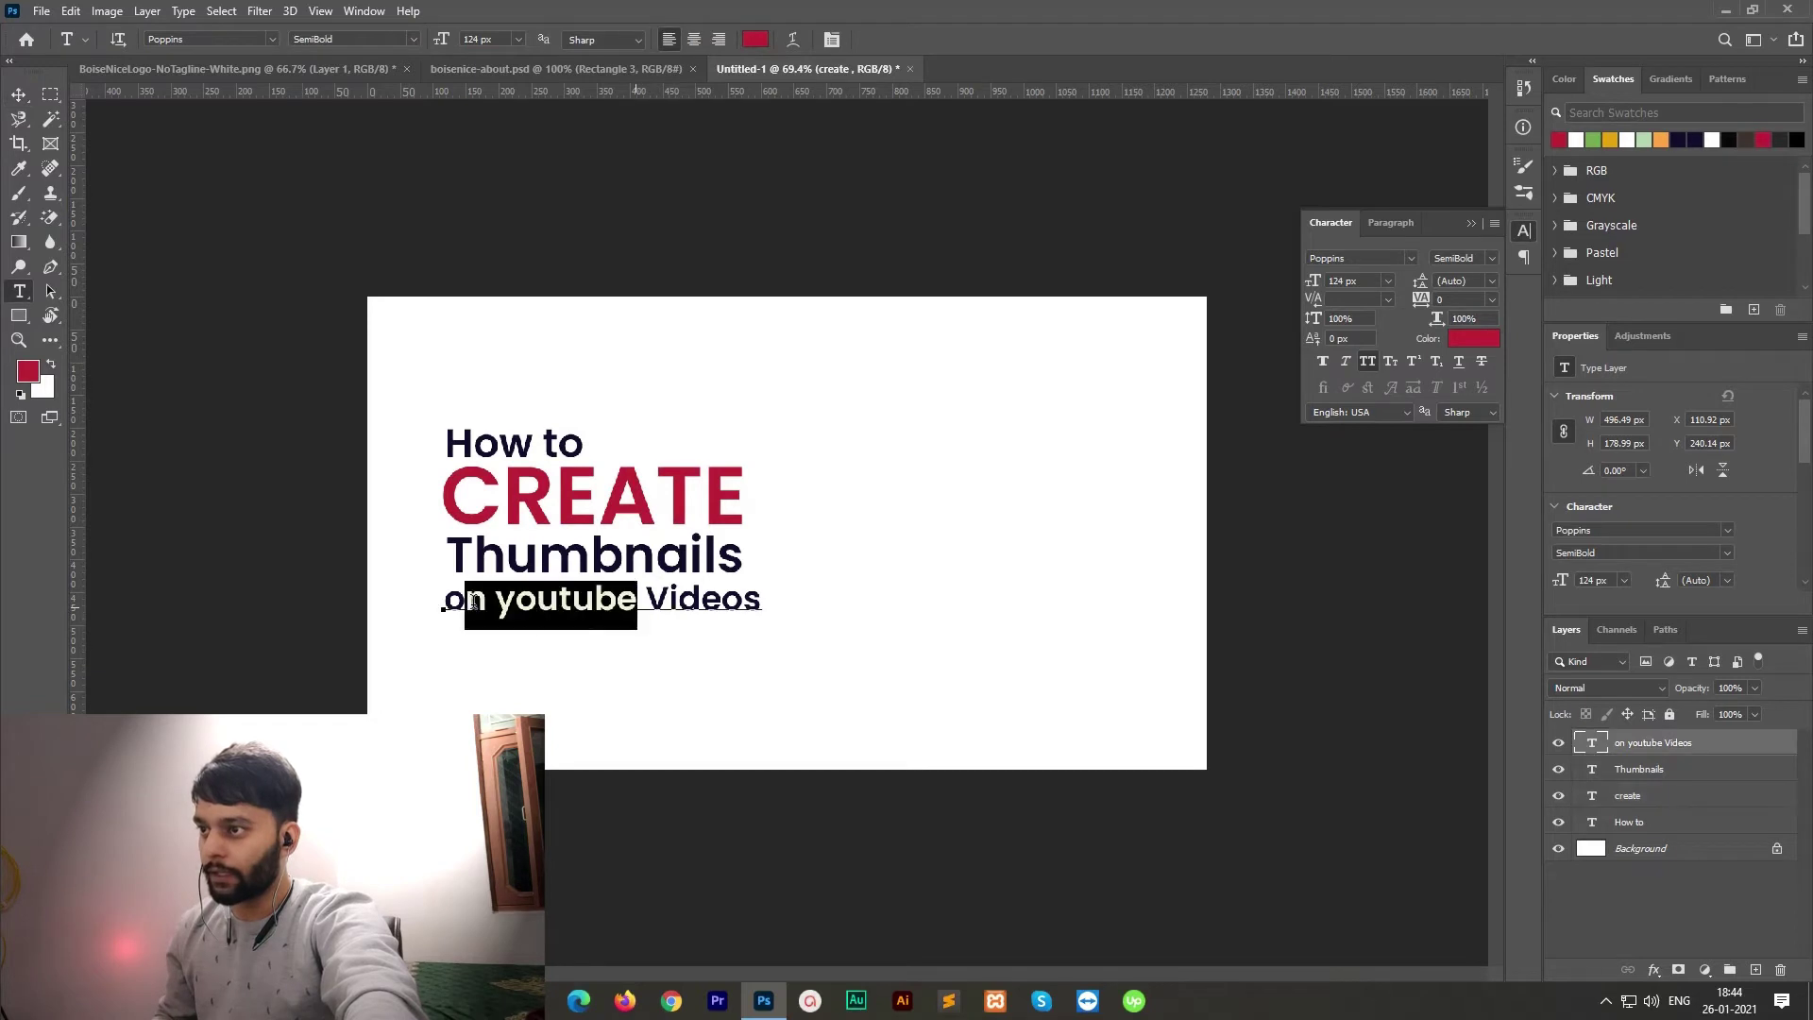
drag(642, 599, 495, 600)
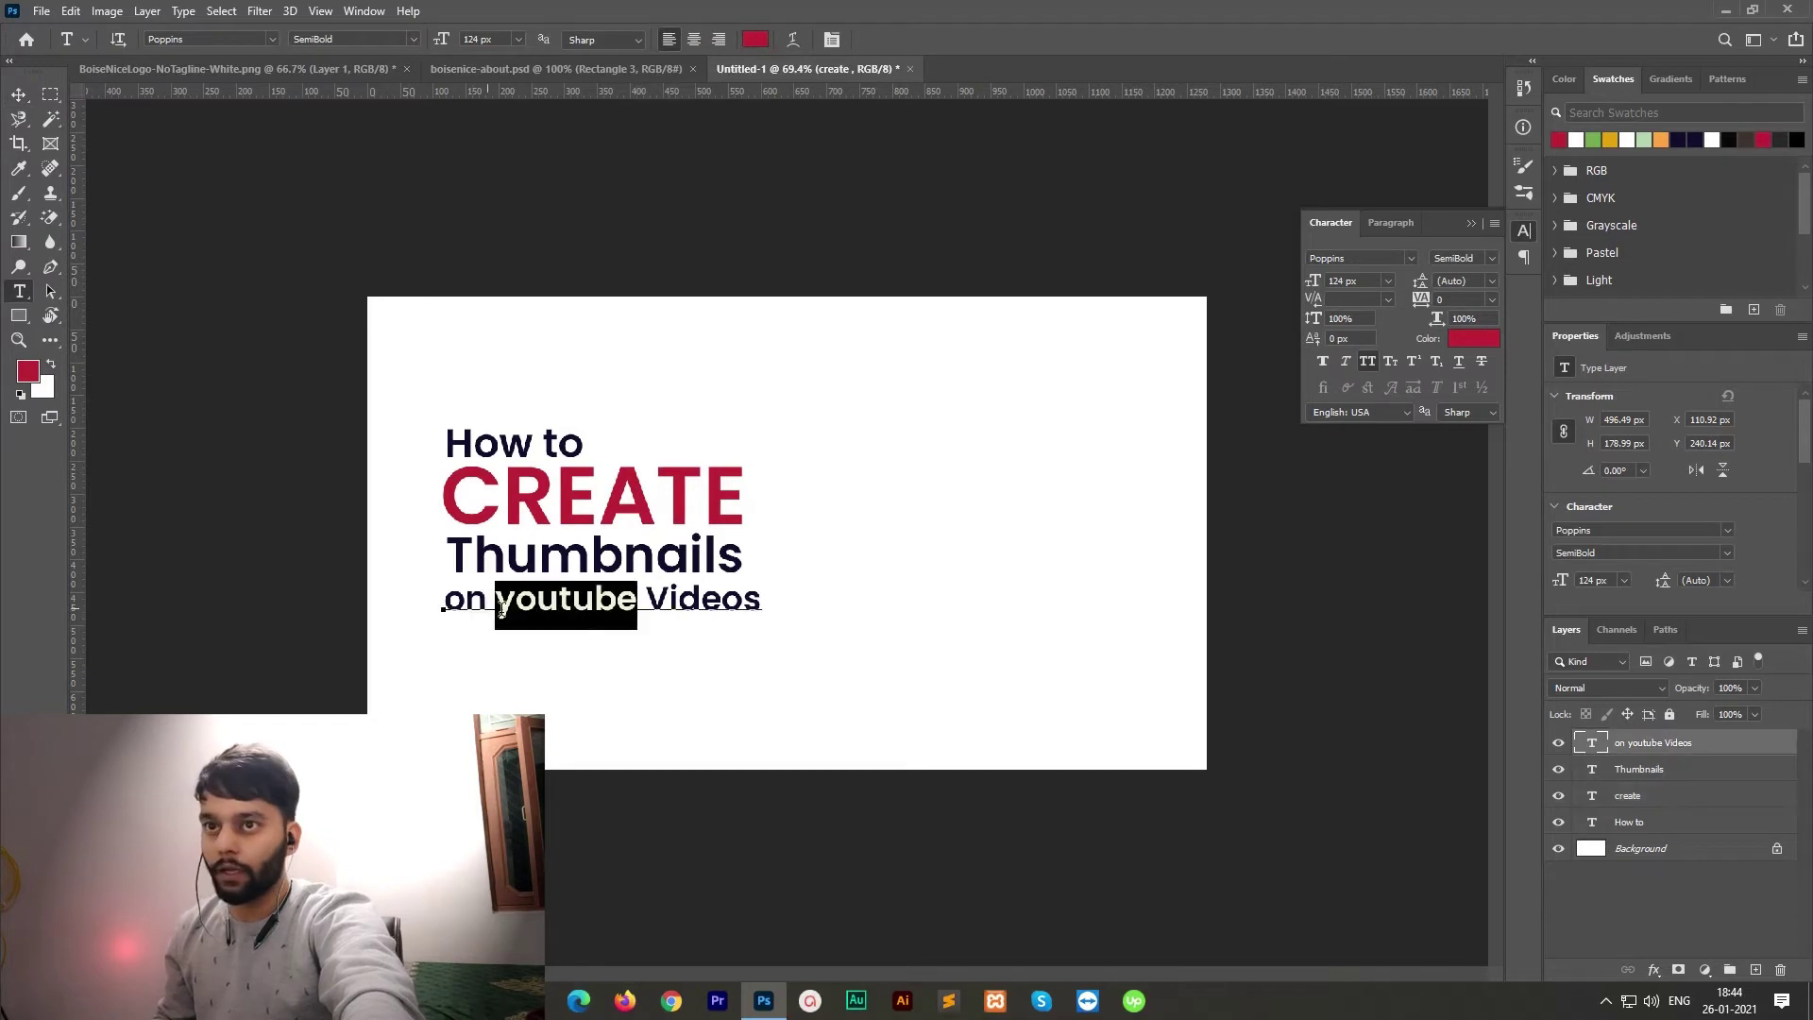
click(1369, 362)
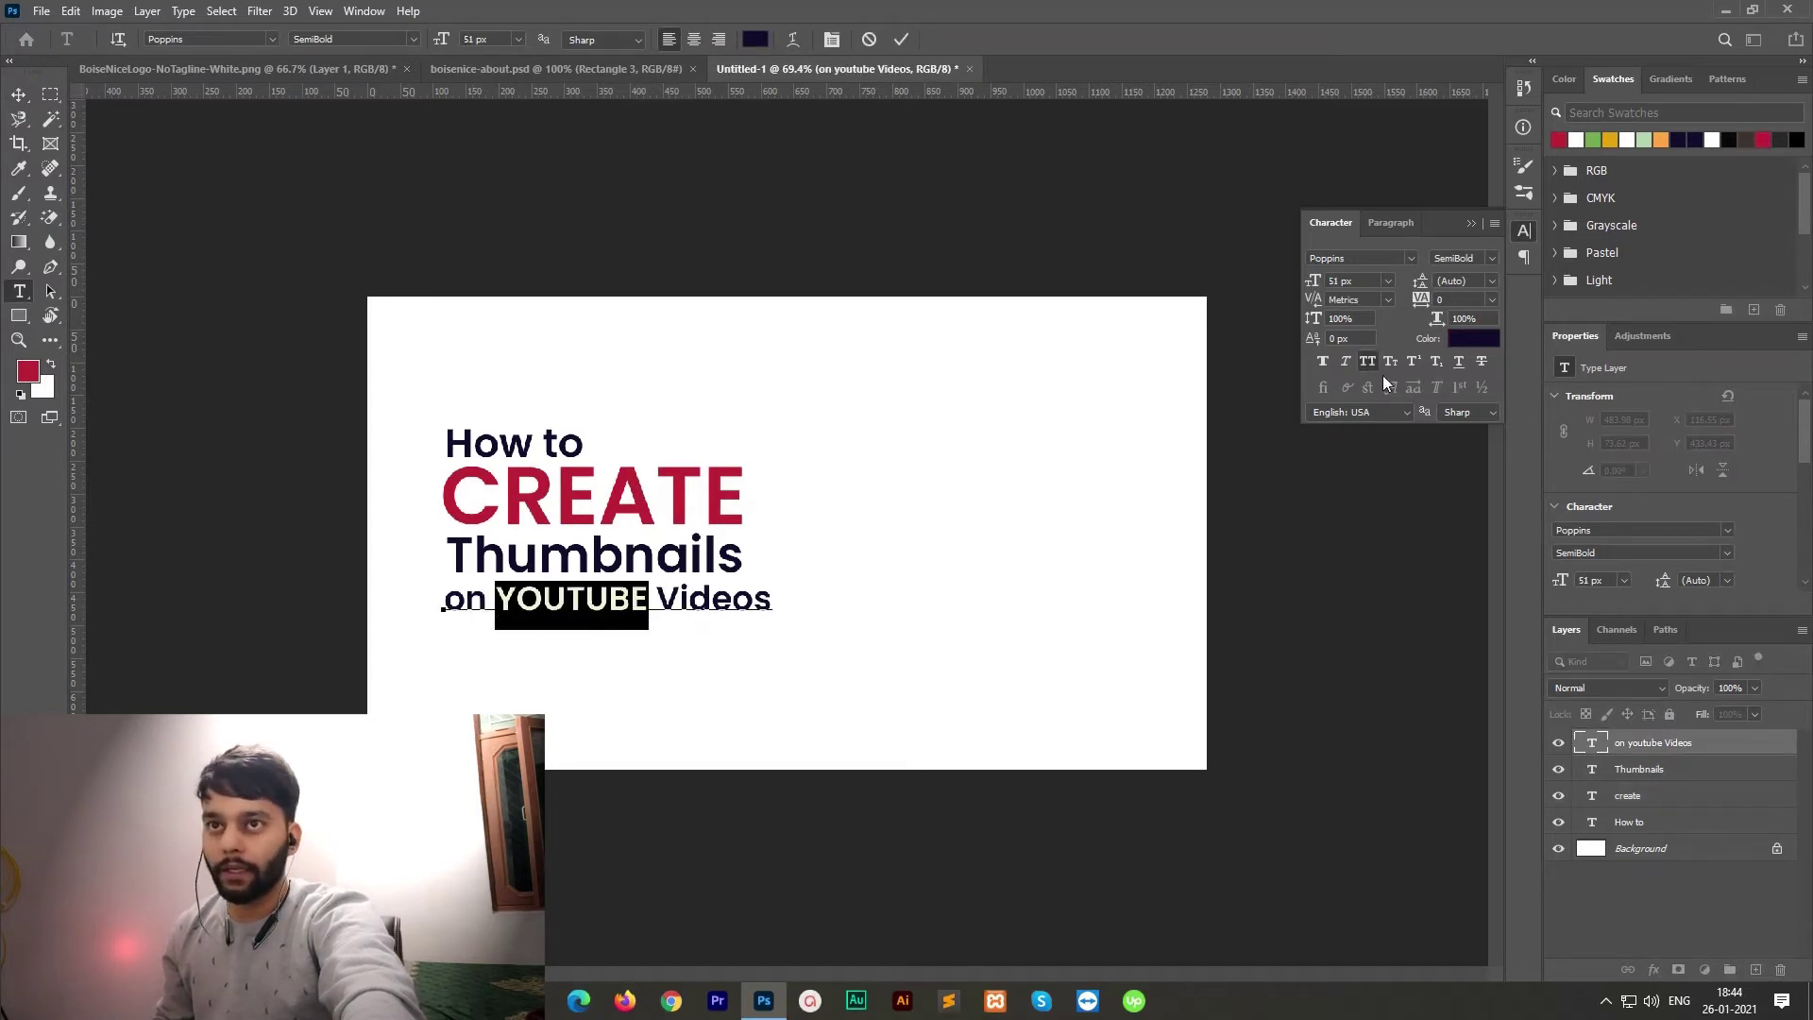
click(1560, 139)
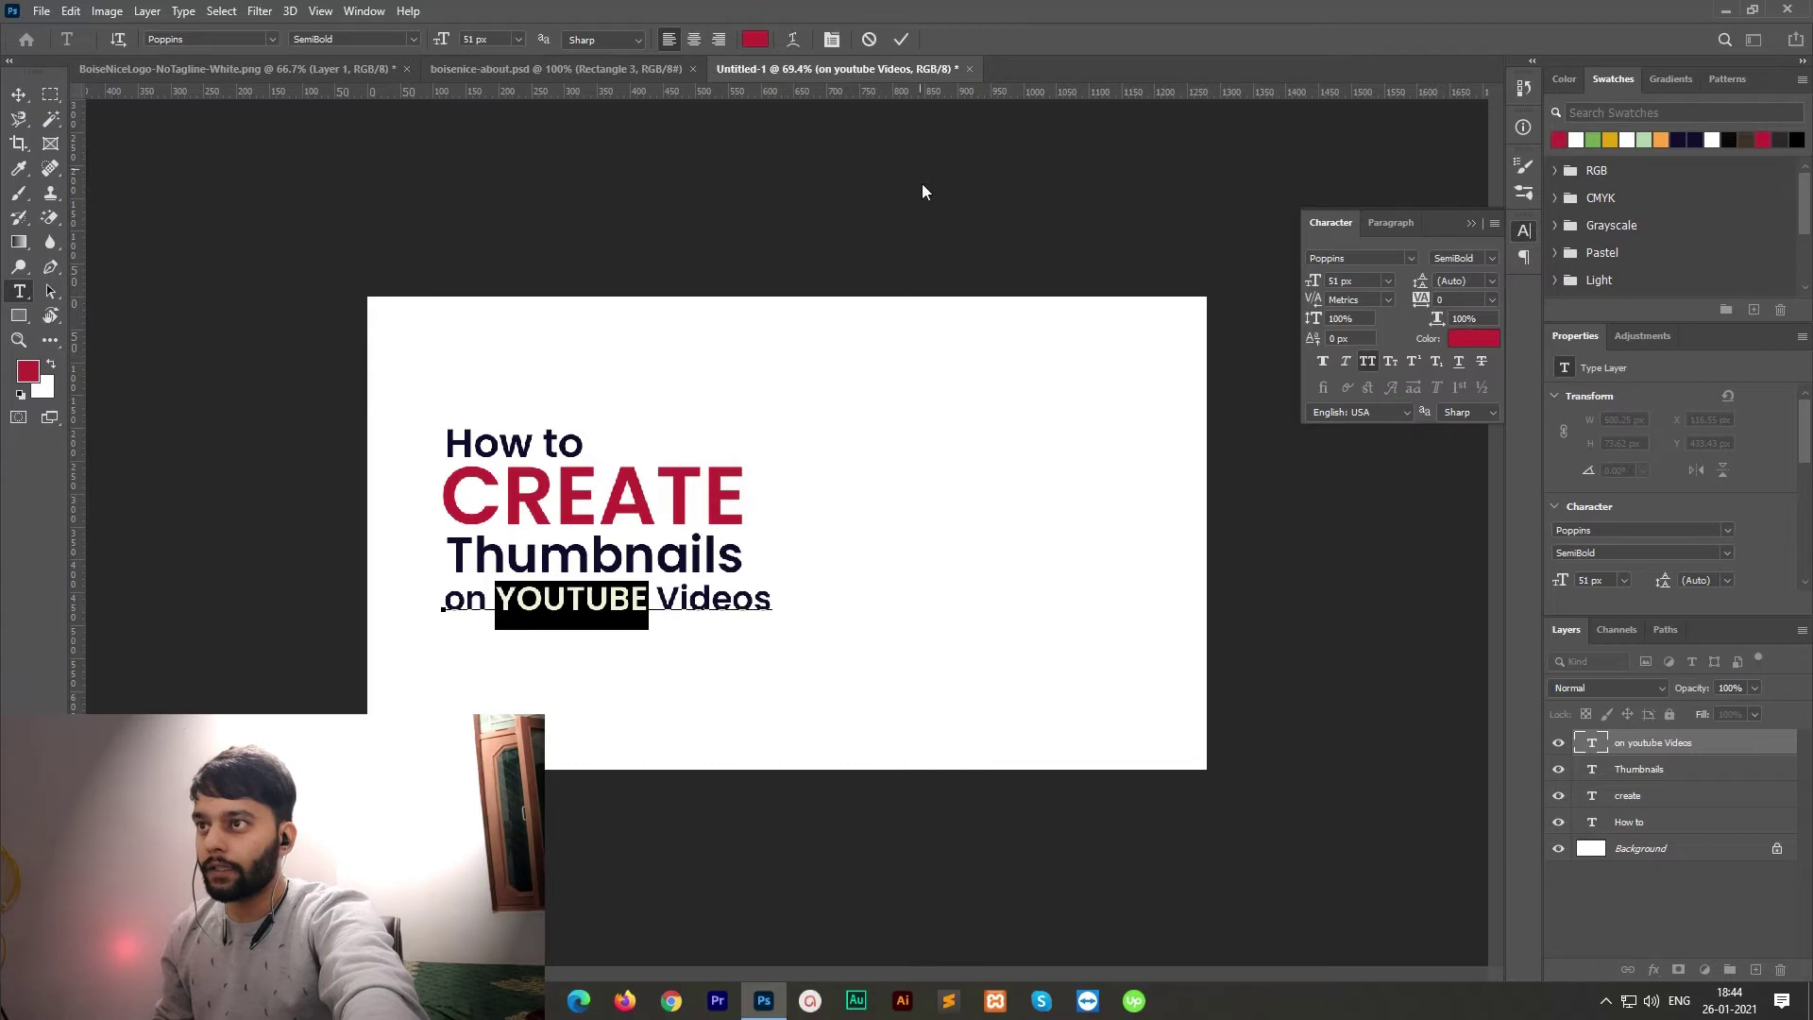
click(904, 39)
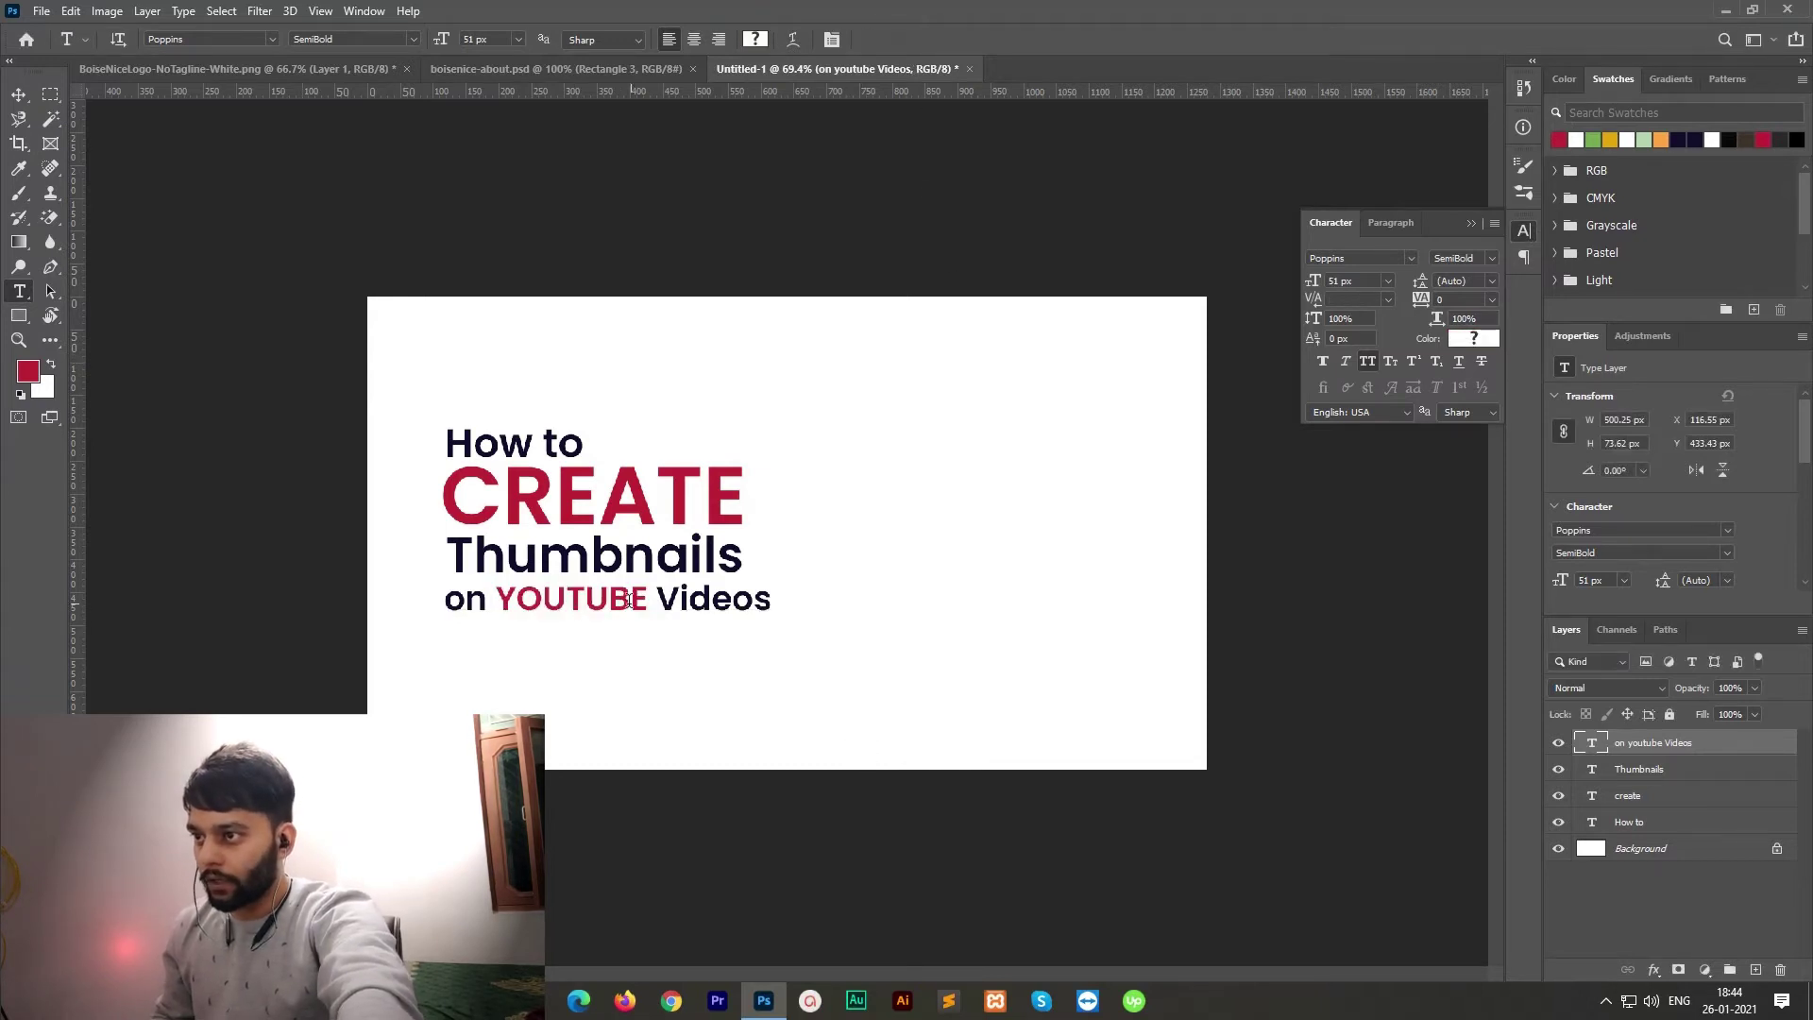
Step: Set the word YOUTUBE to the Bold font weight
drag(648, 600, 495, 601)
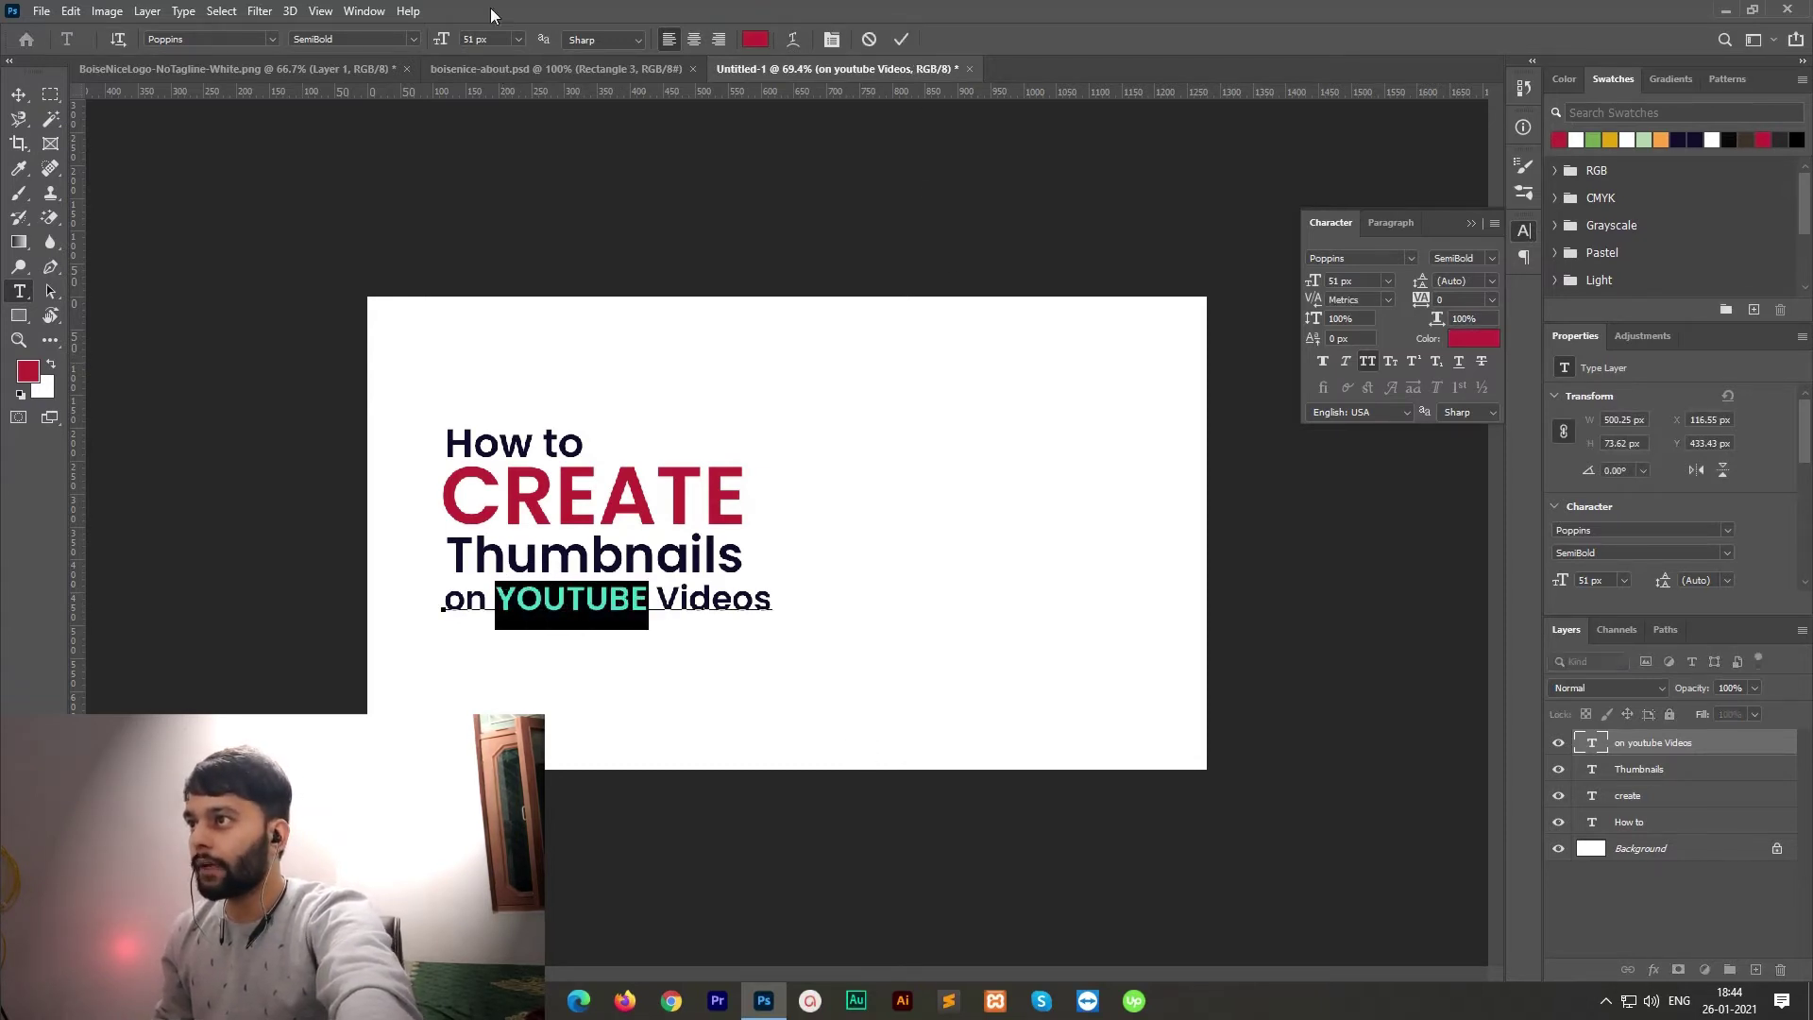
click(415, 40)
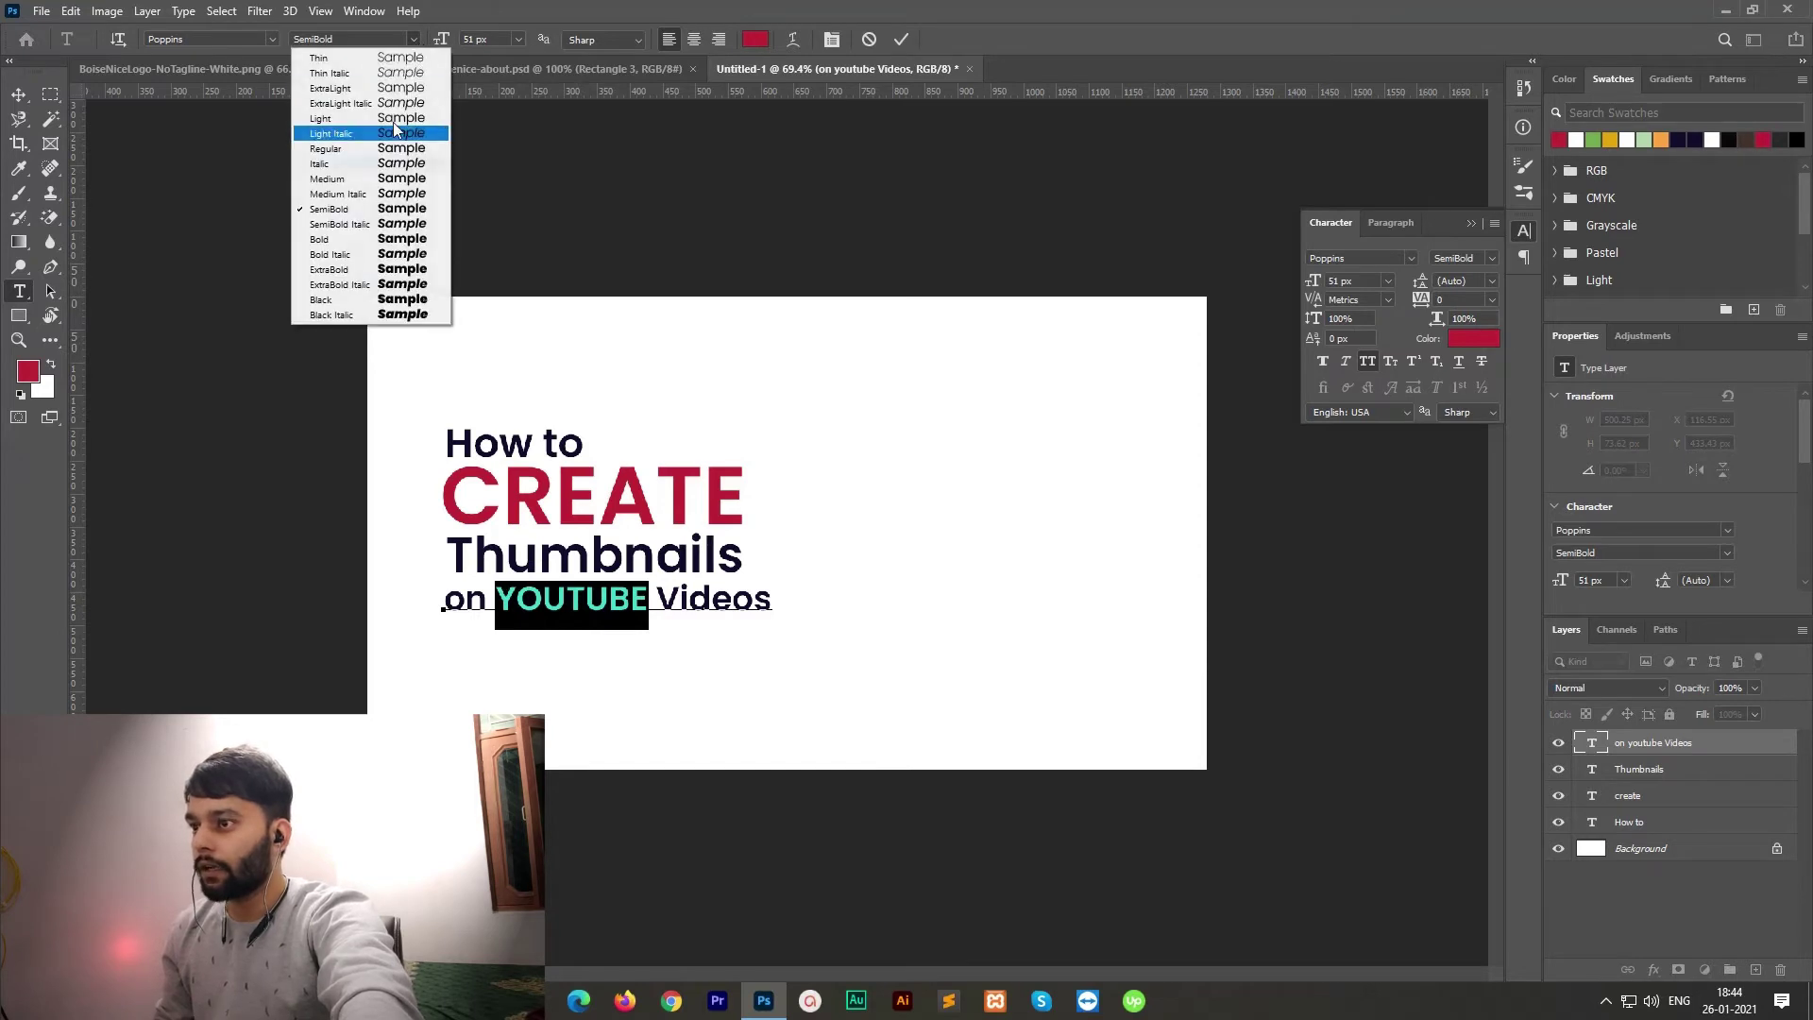
click(362, 241)
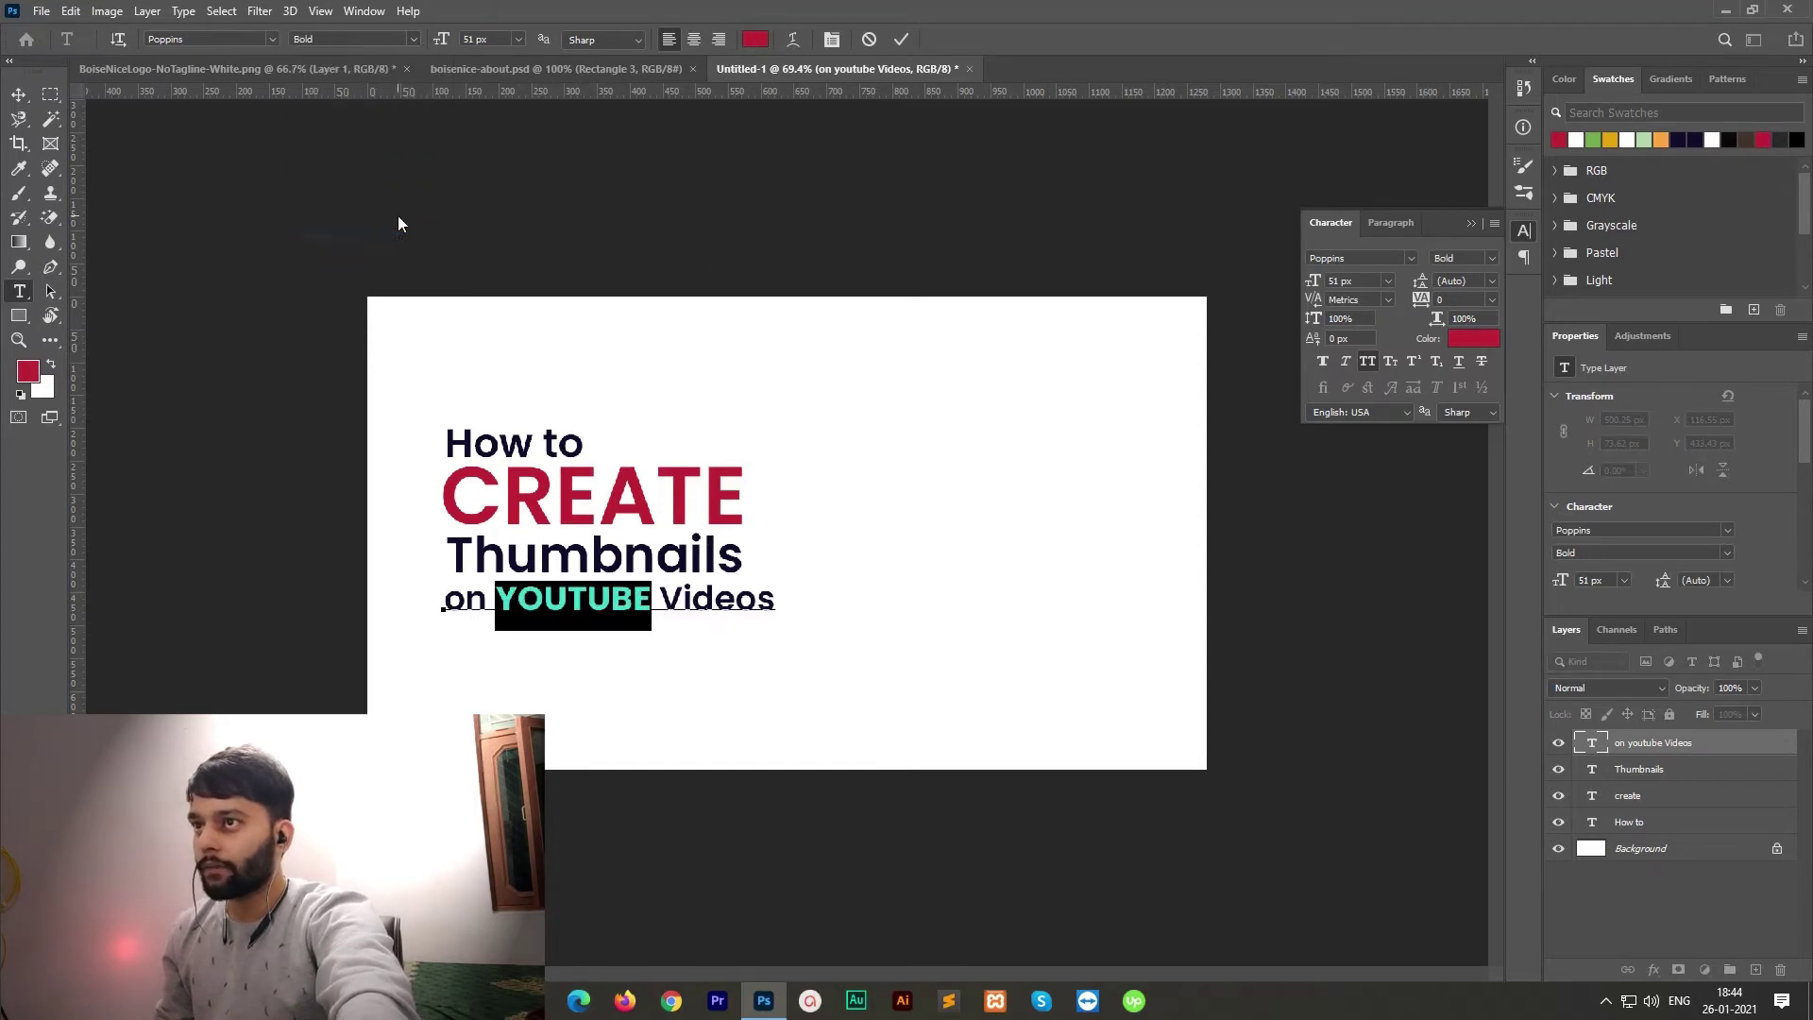
click(902, 38)
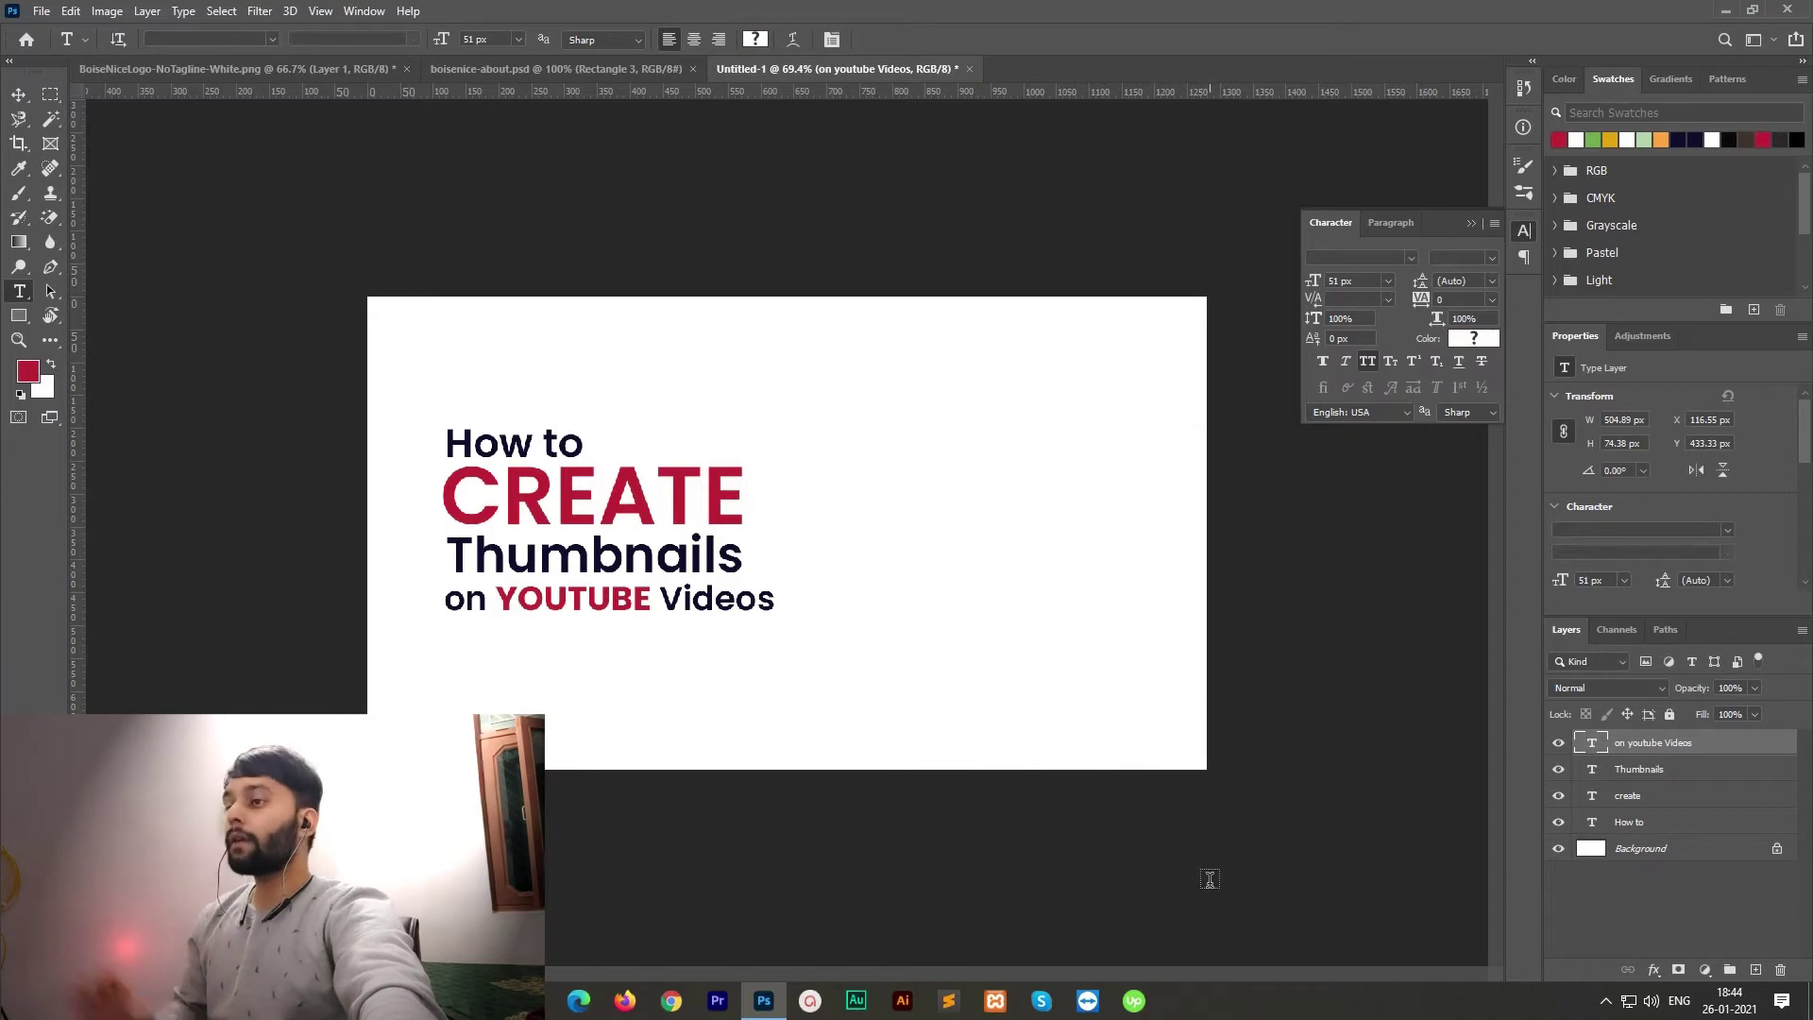
key(v)
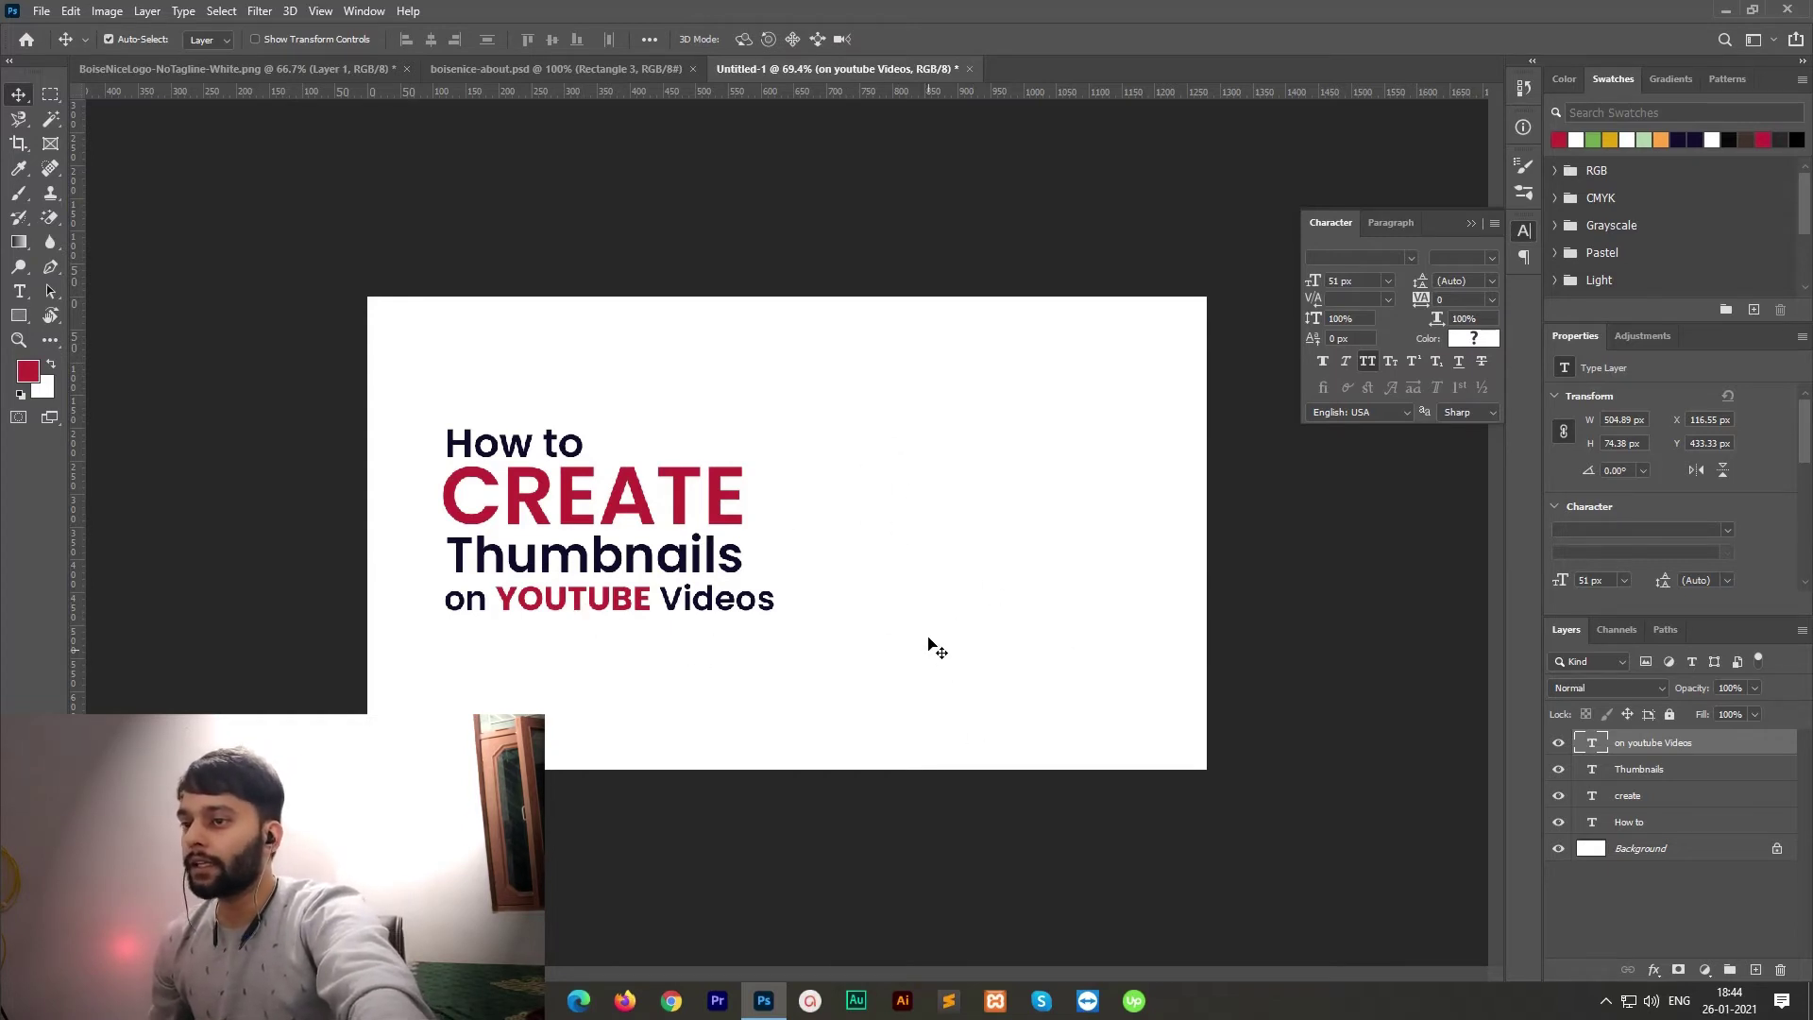
Step: Draw a near-black rectangle over the left side, layered beneath the title text
click(959, 677)
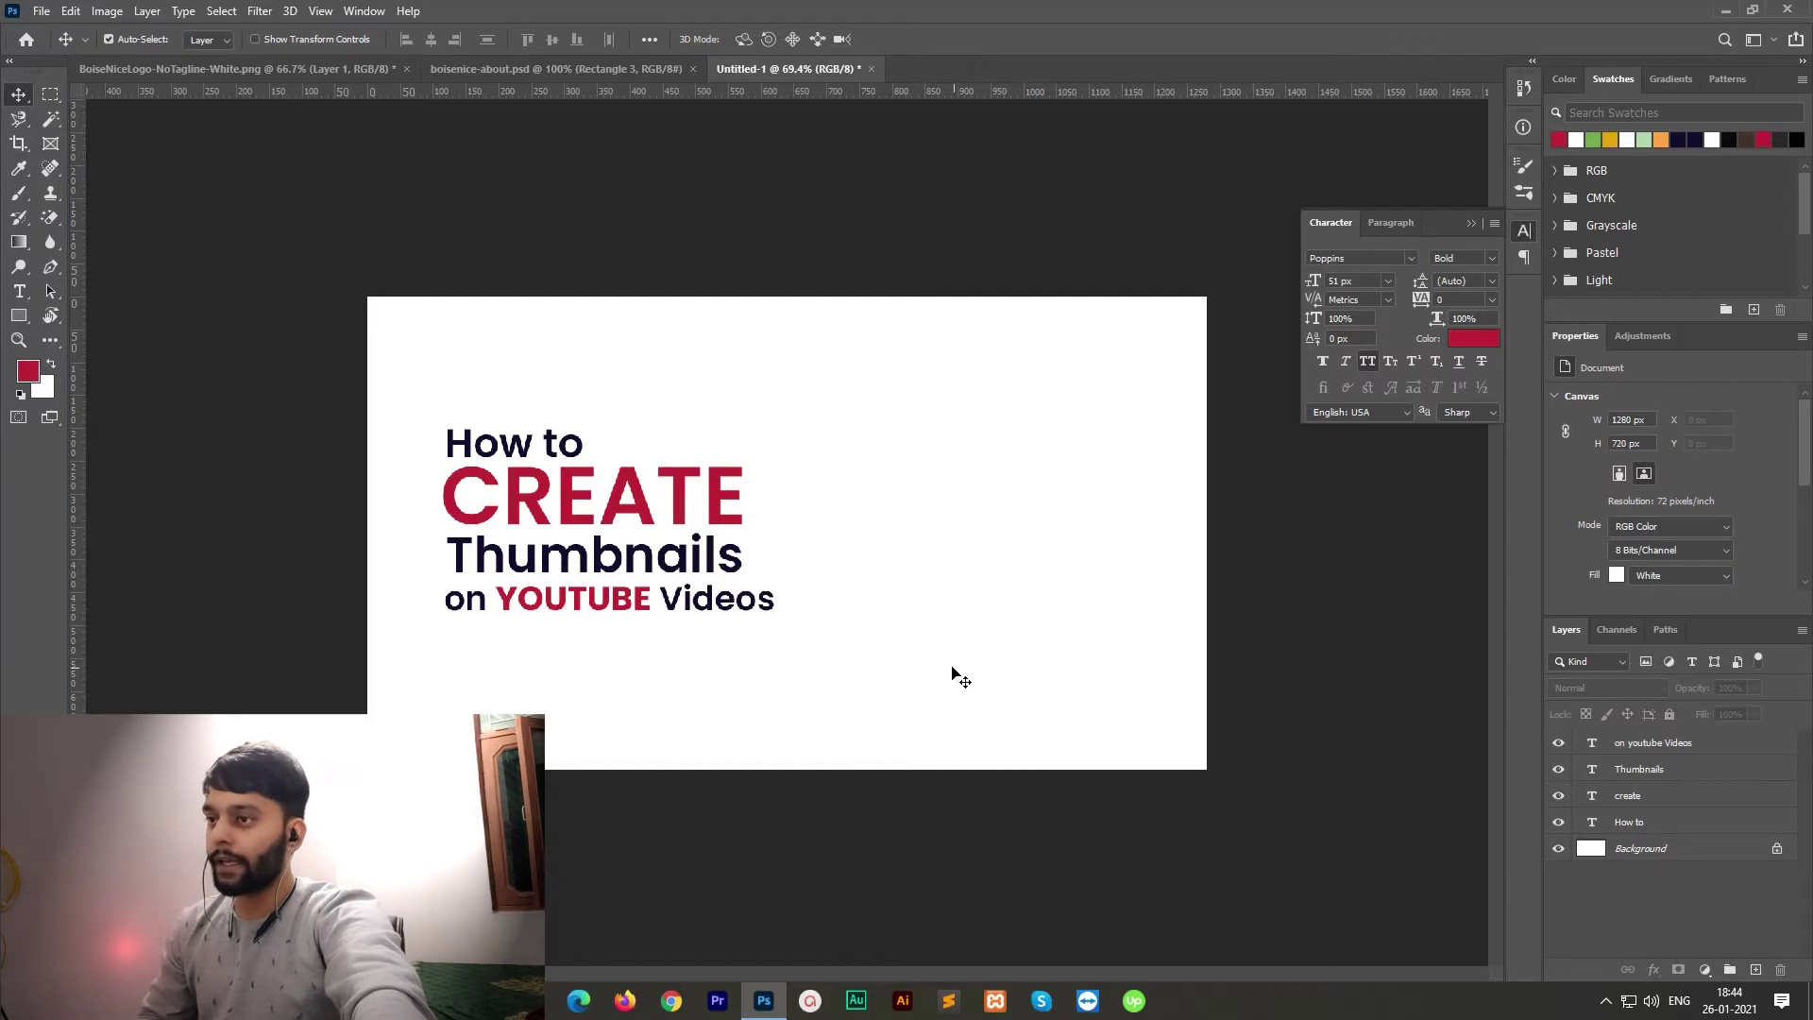
key(u)
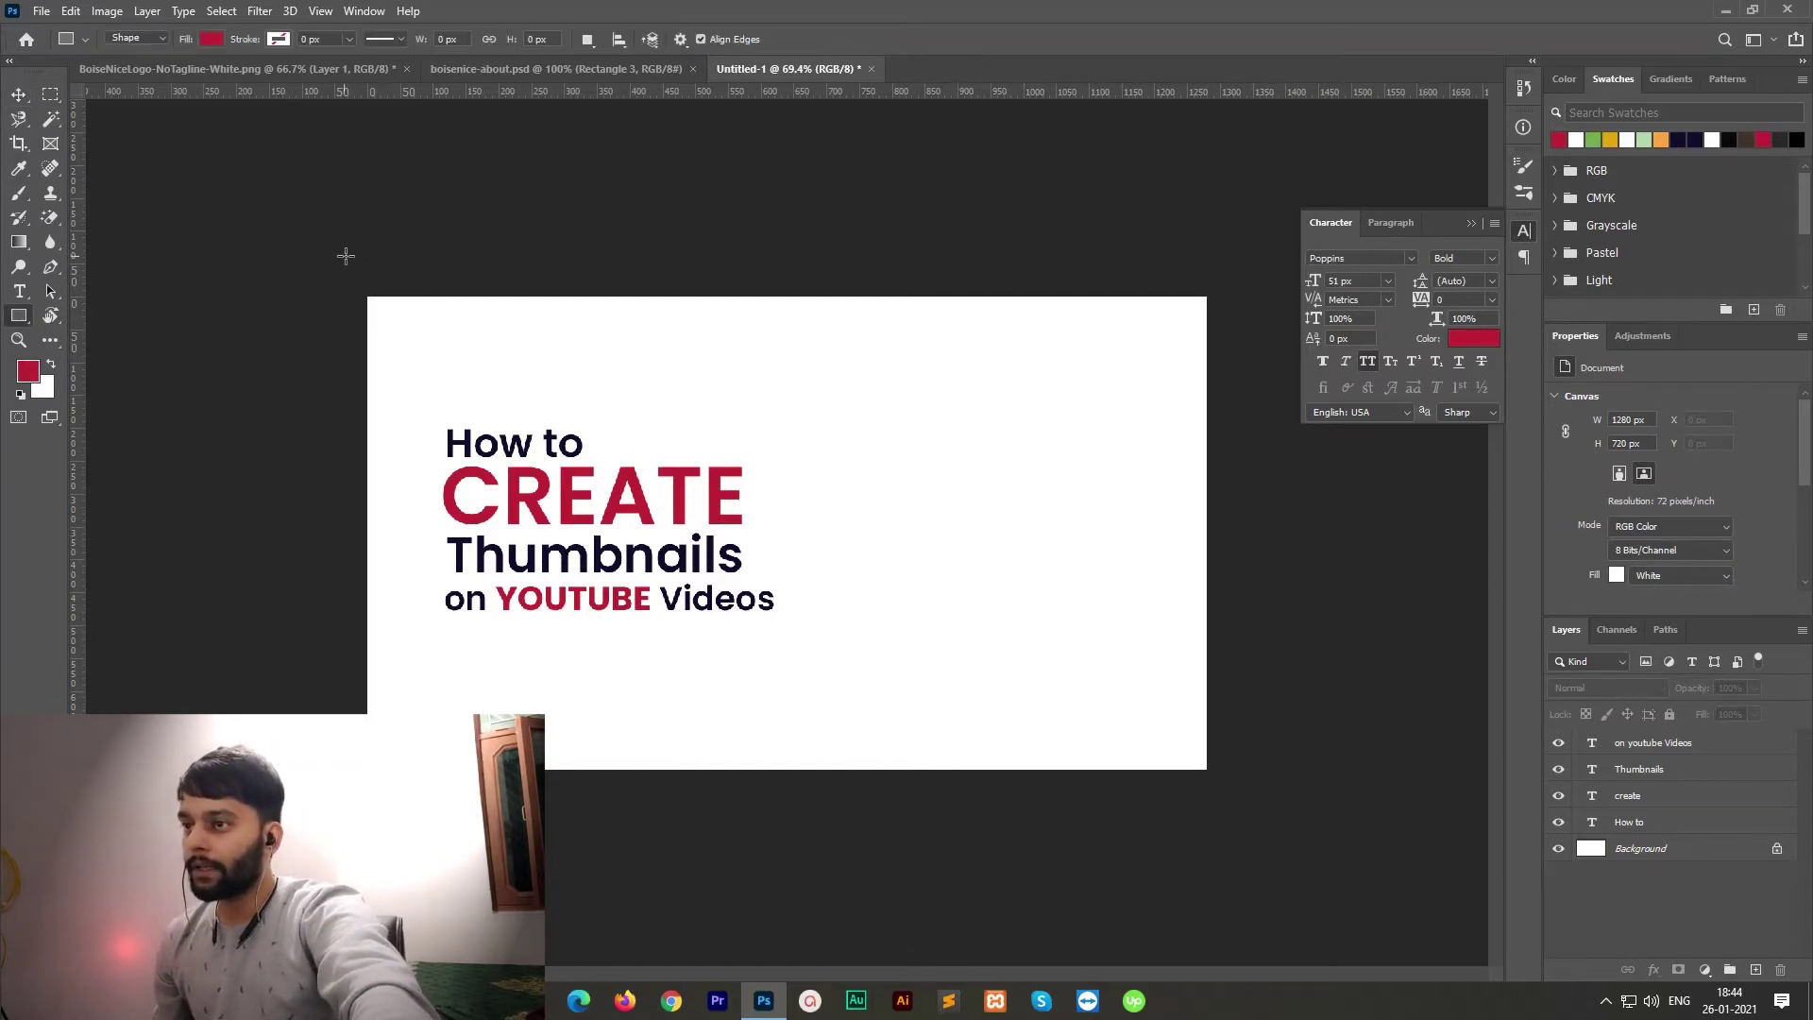
drag(342, 255, 796, 806)
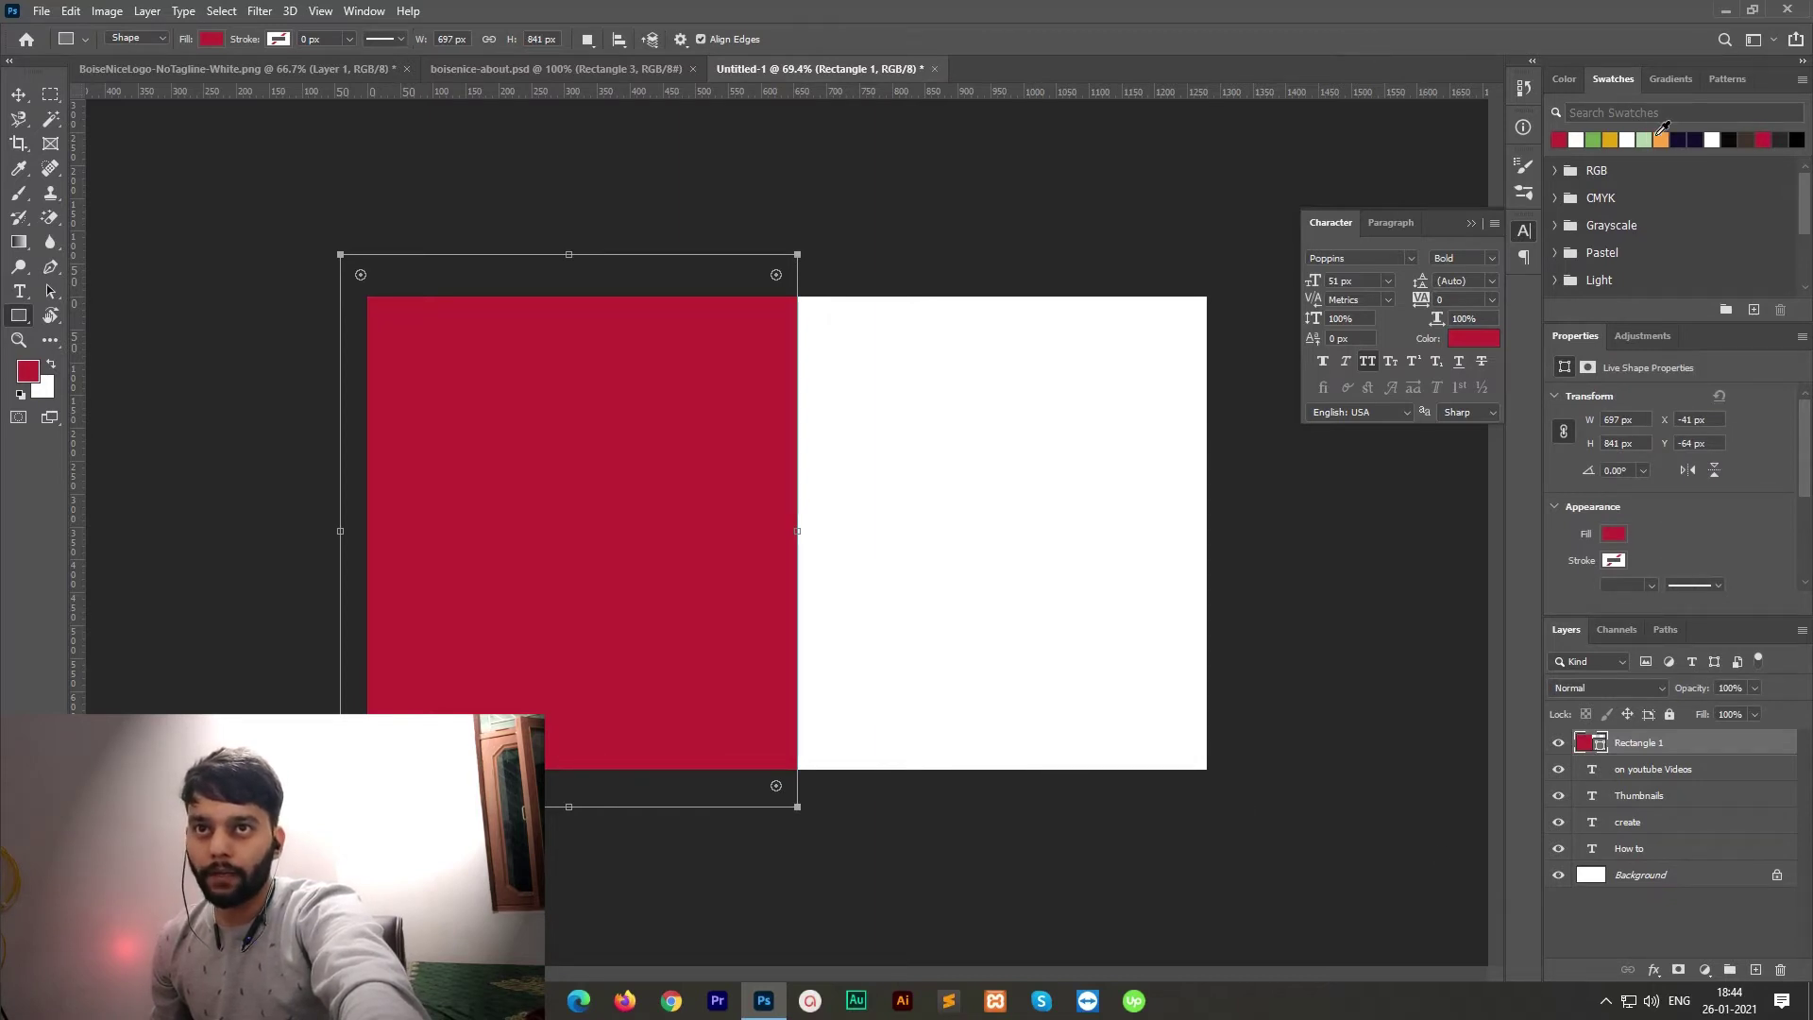
click(1732, 138)
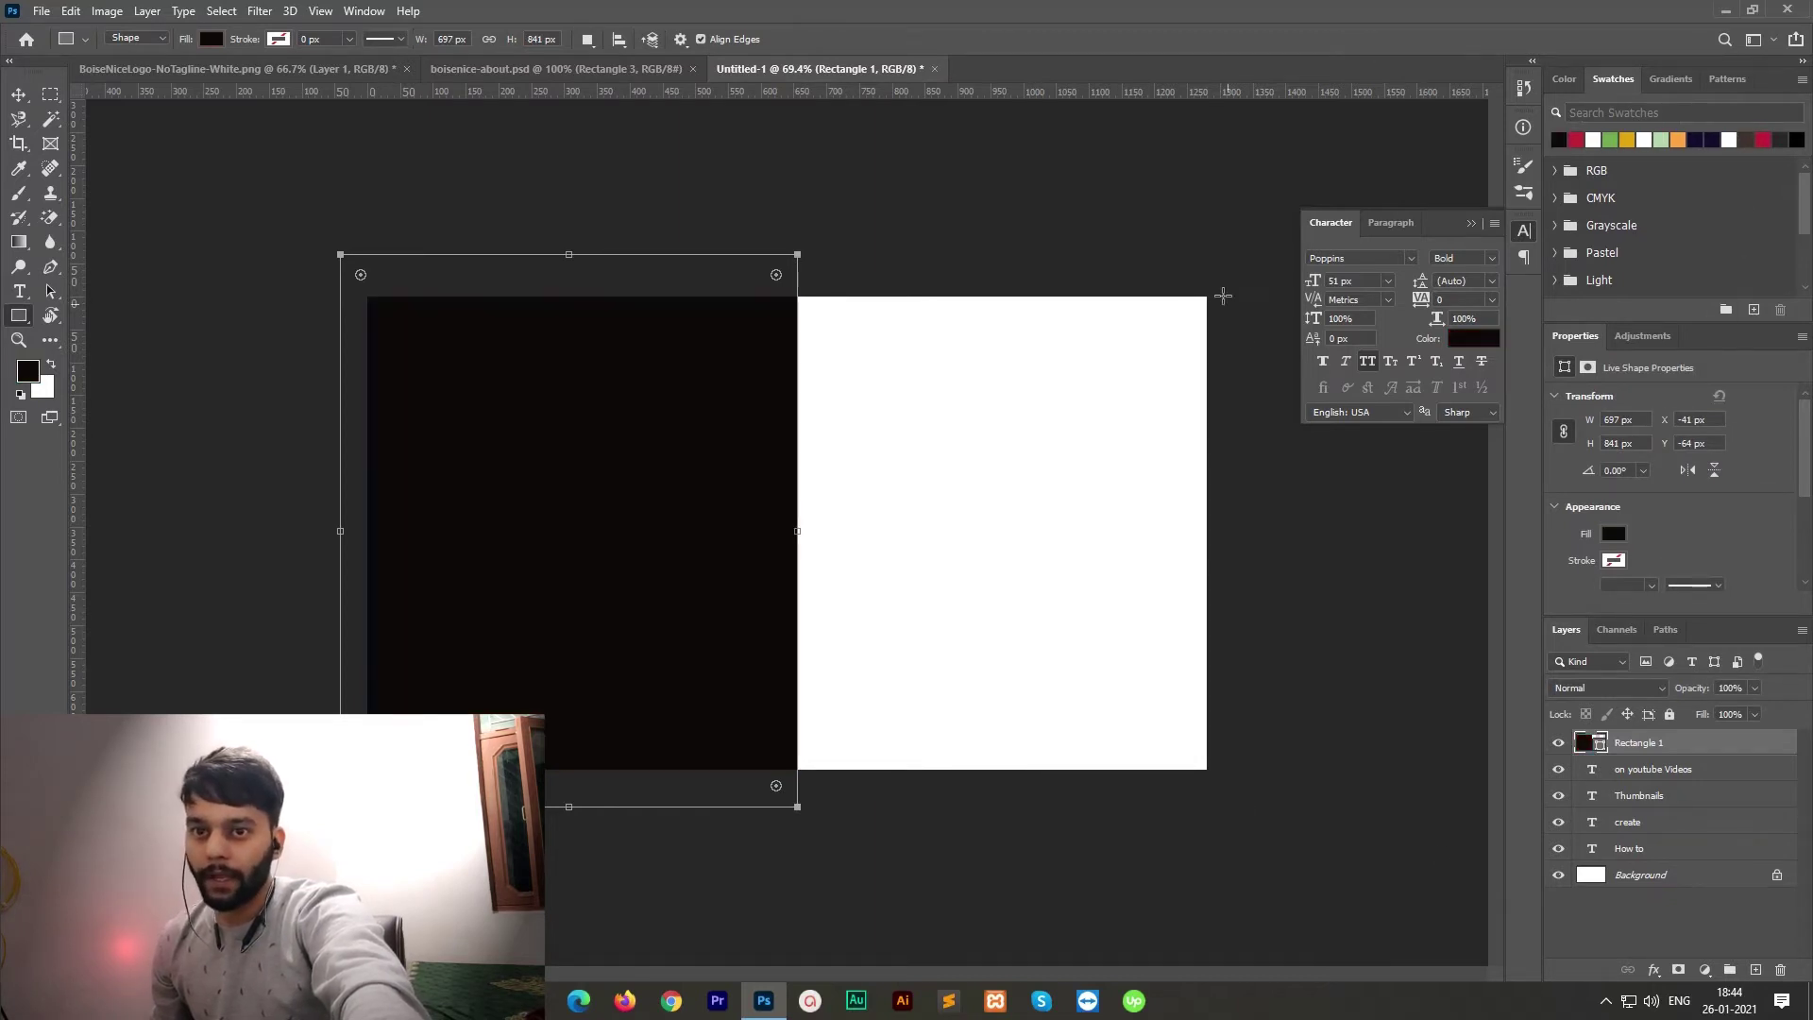
drag(1645, 747, 1644, 862)
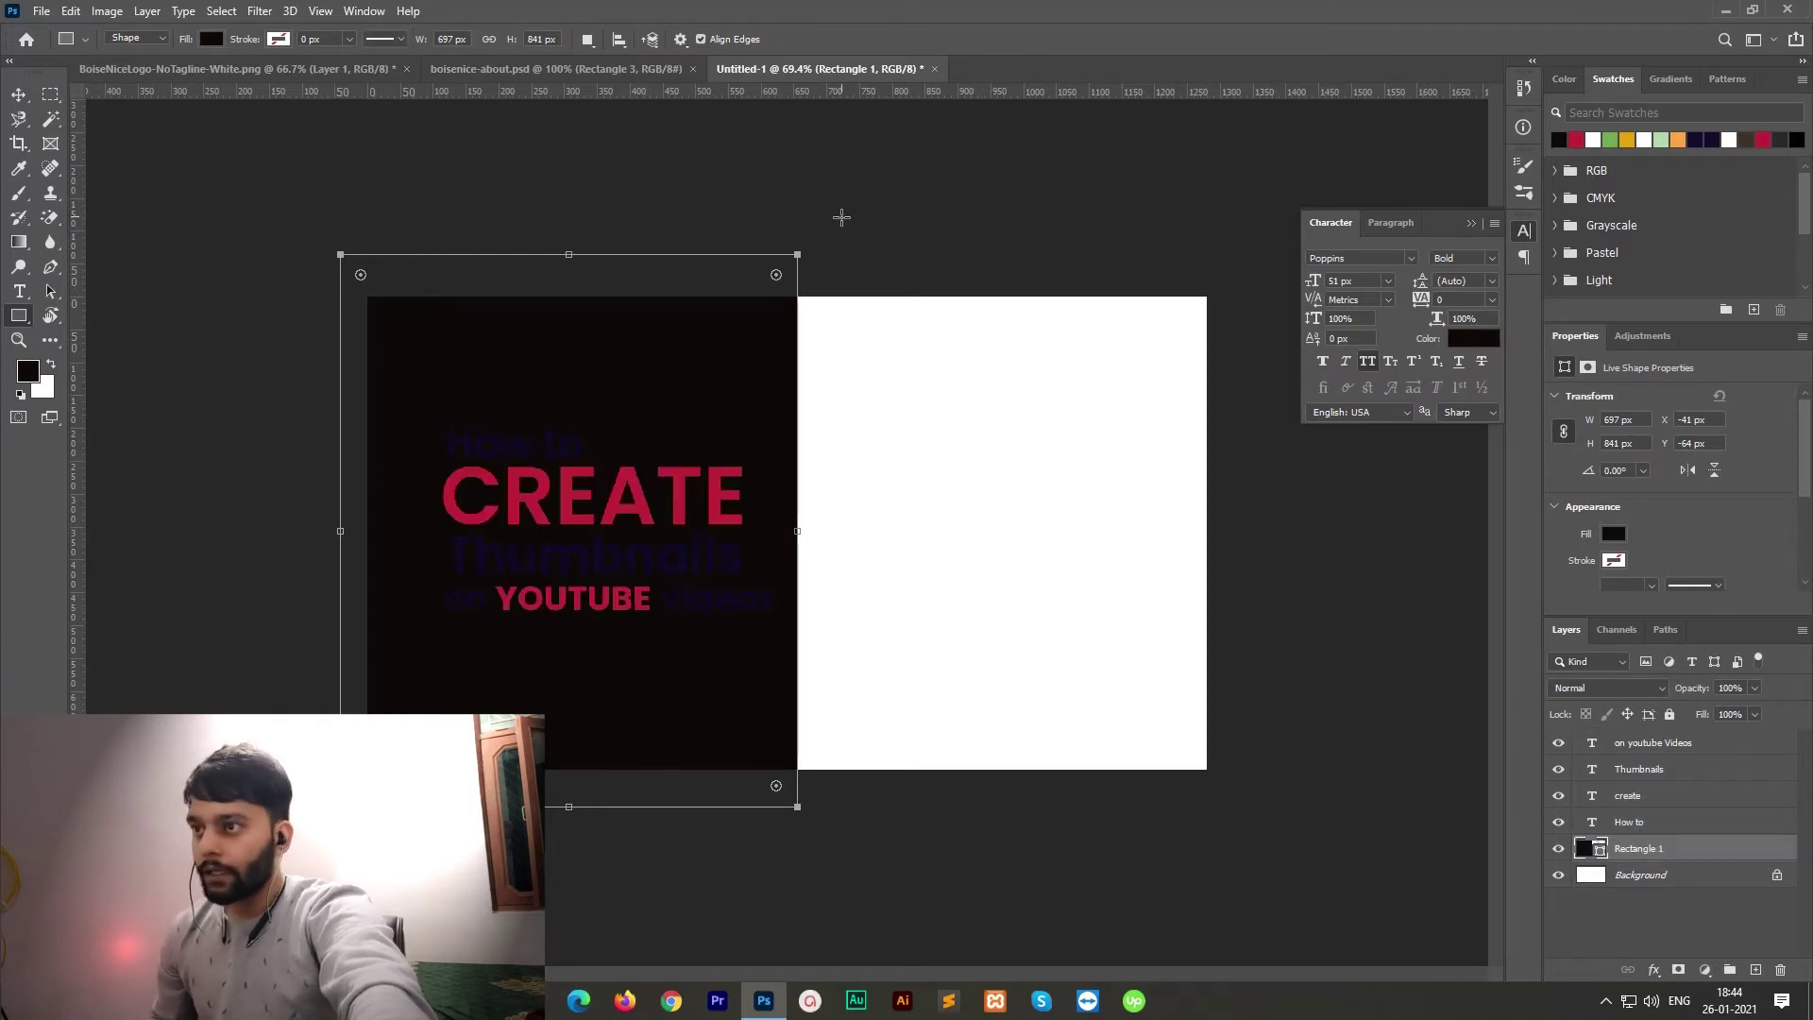
key(v)
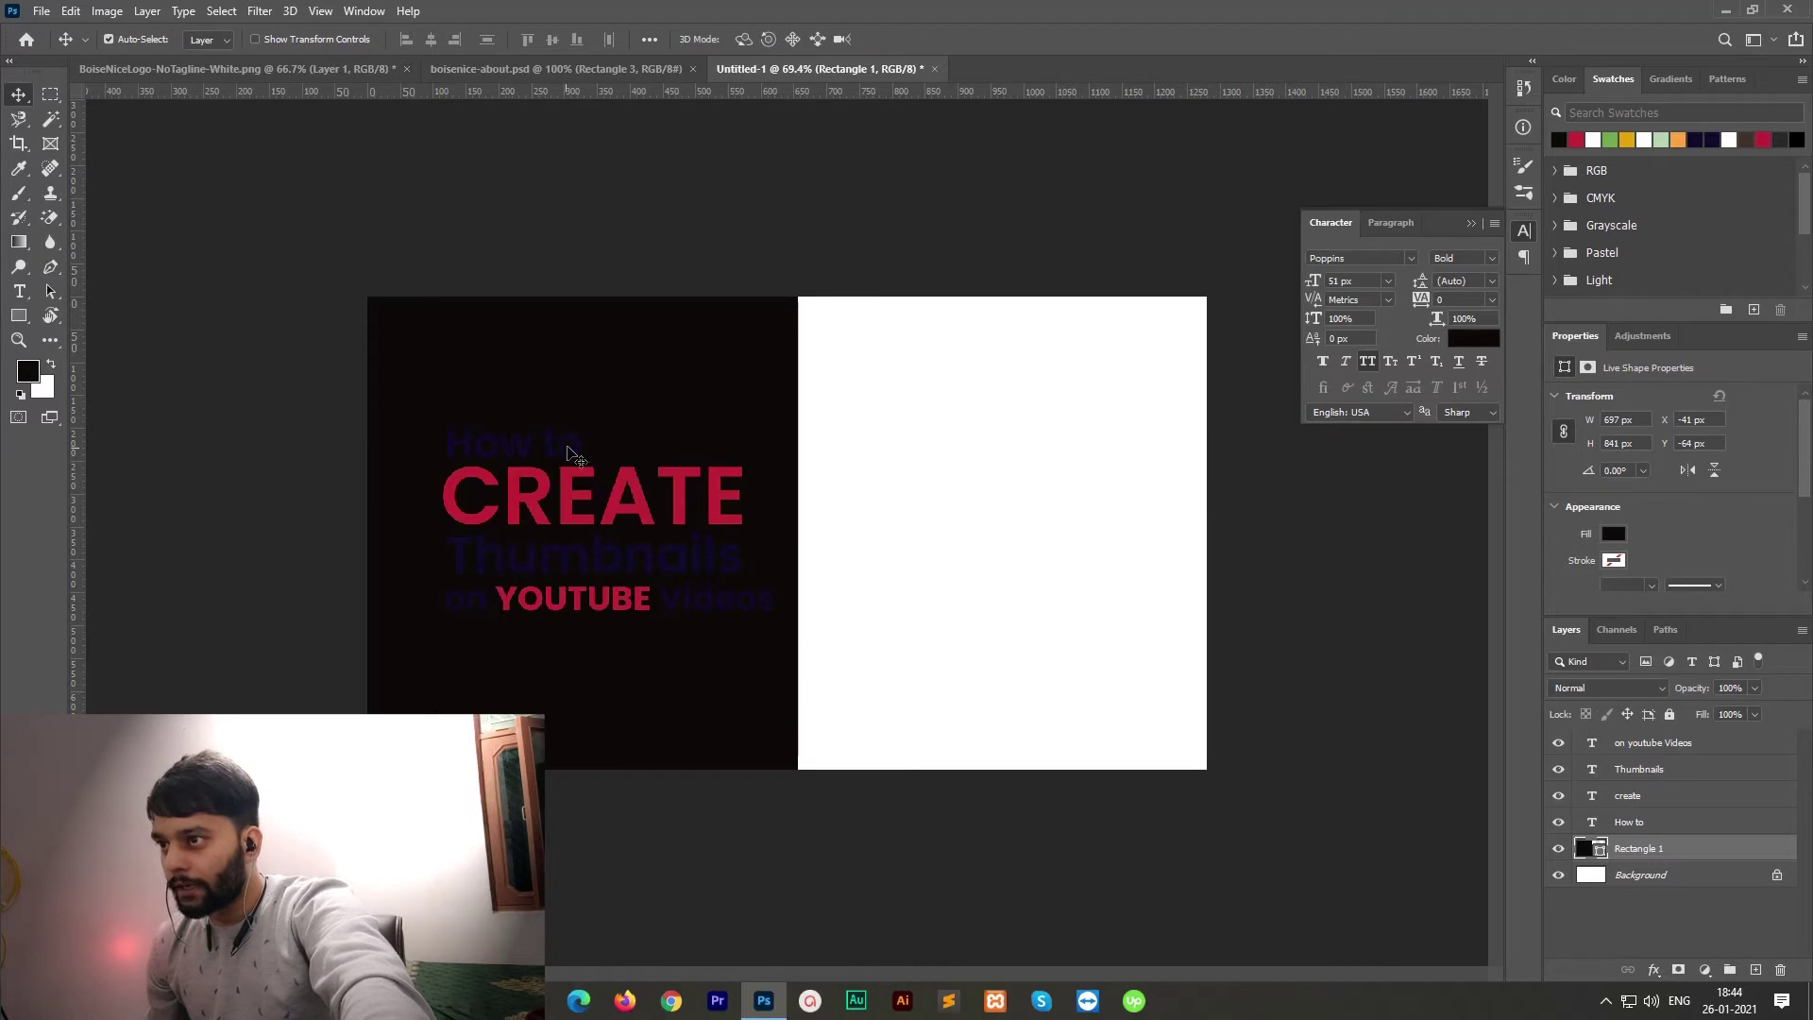
Step: Make How to, Thumbnails and the bottom line white, keeping YOUTUBE red
click(558, 459)
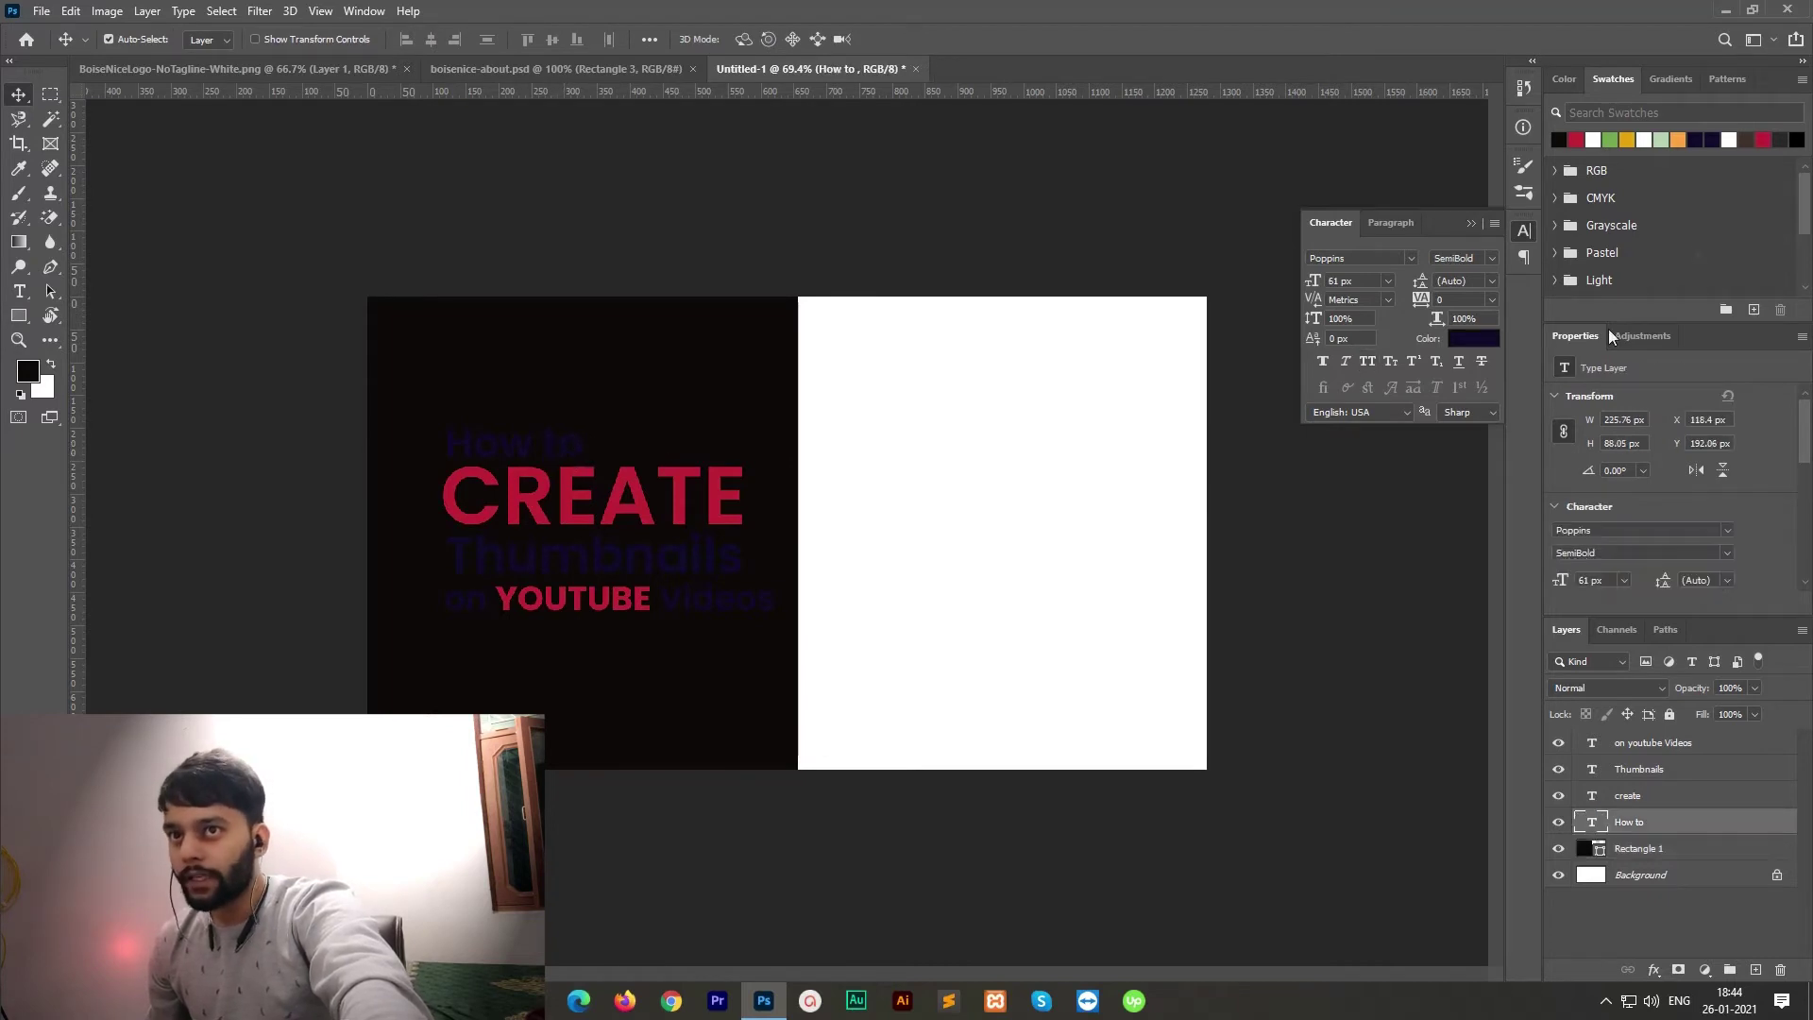
click(1595, 139)
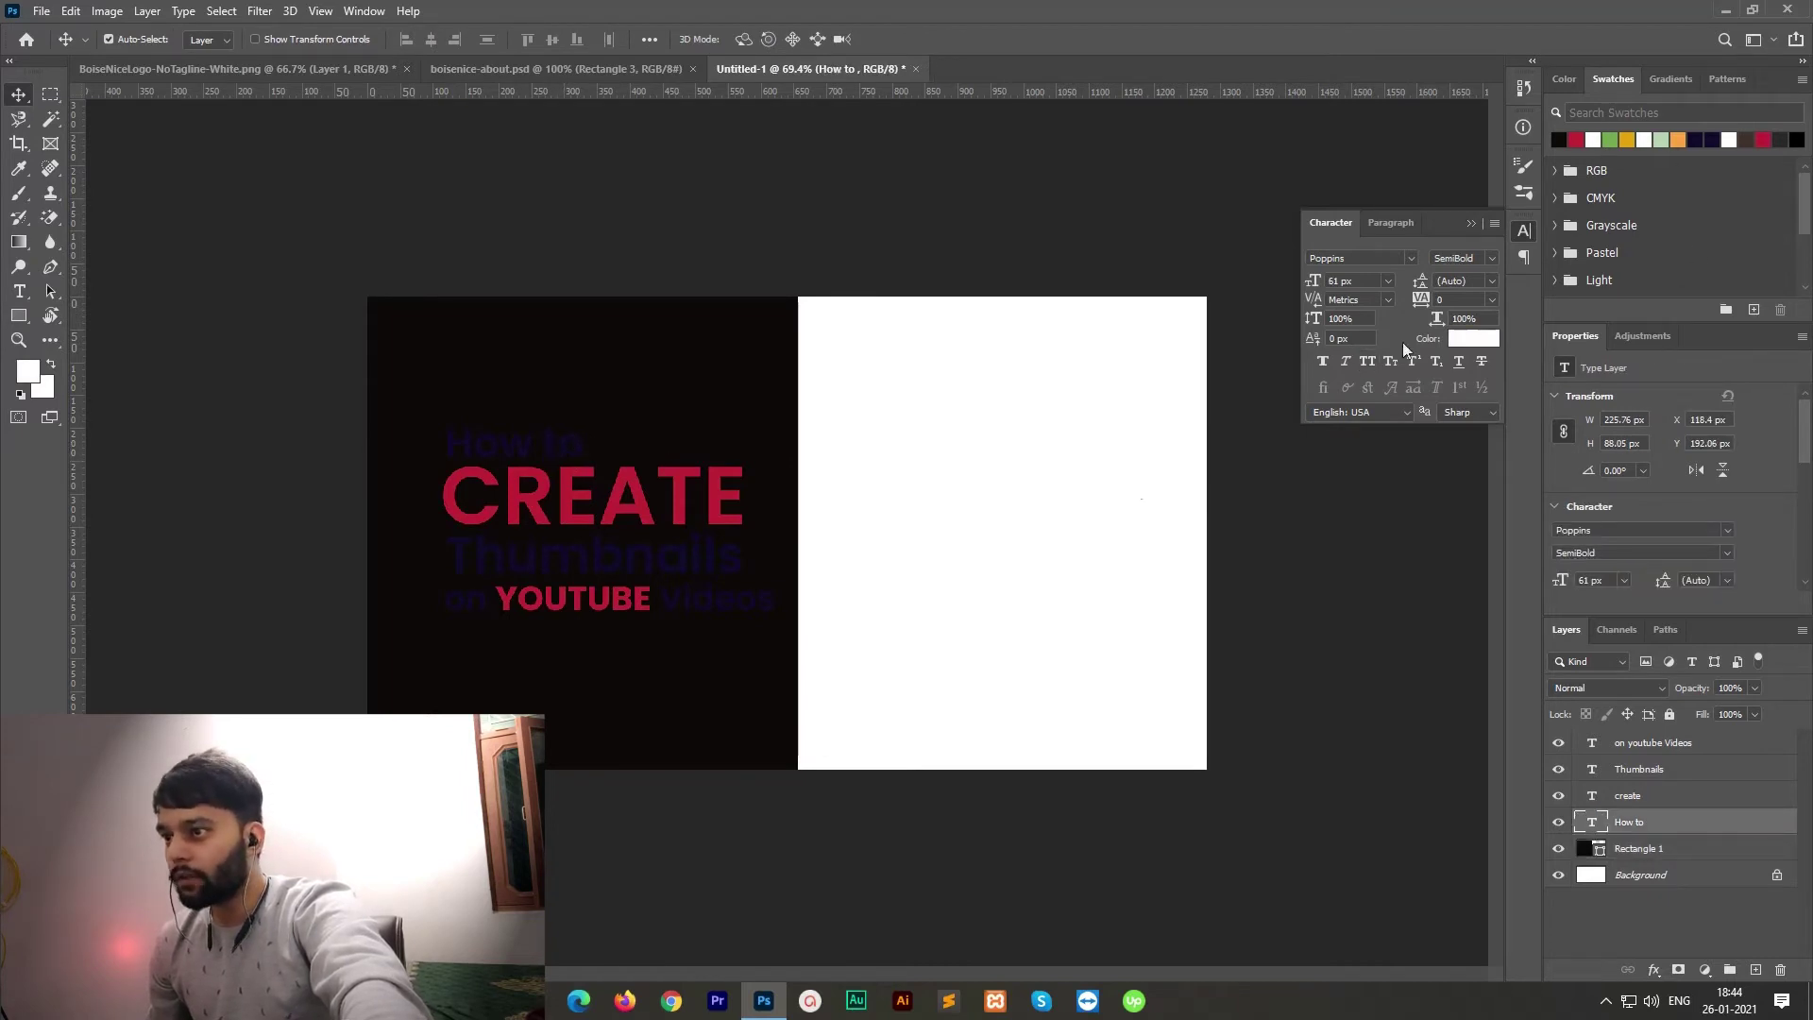
click(592, 570)
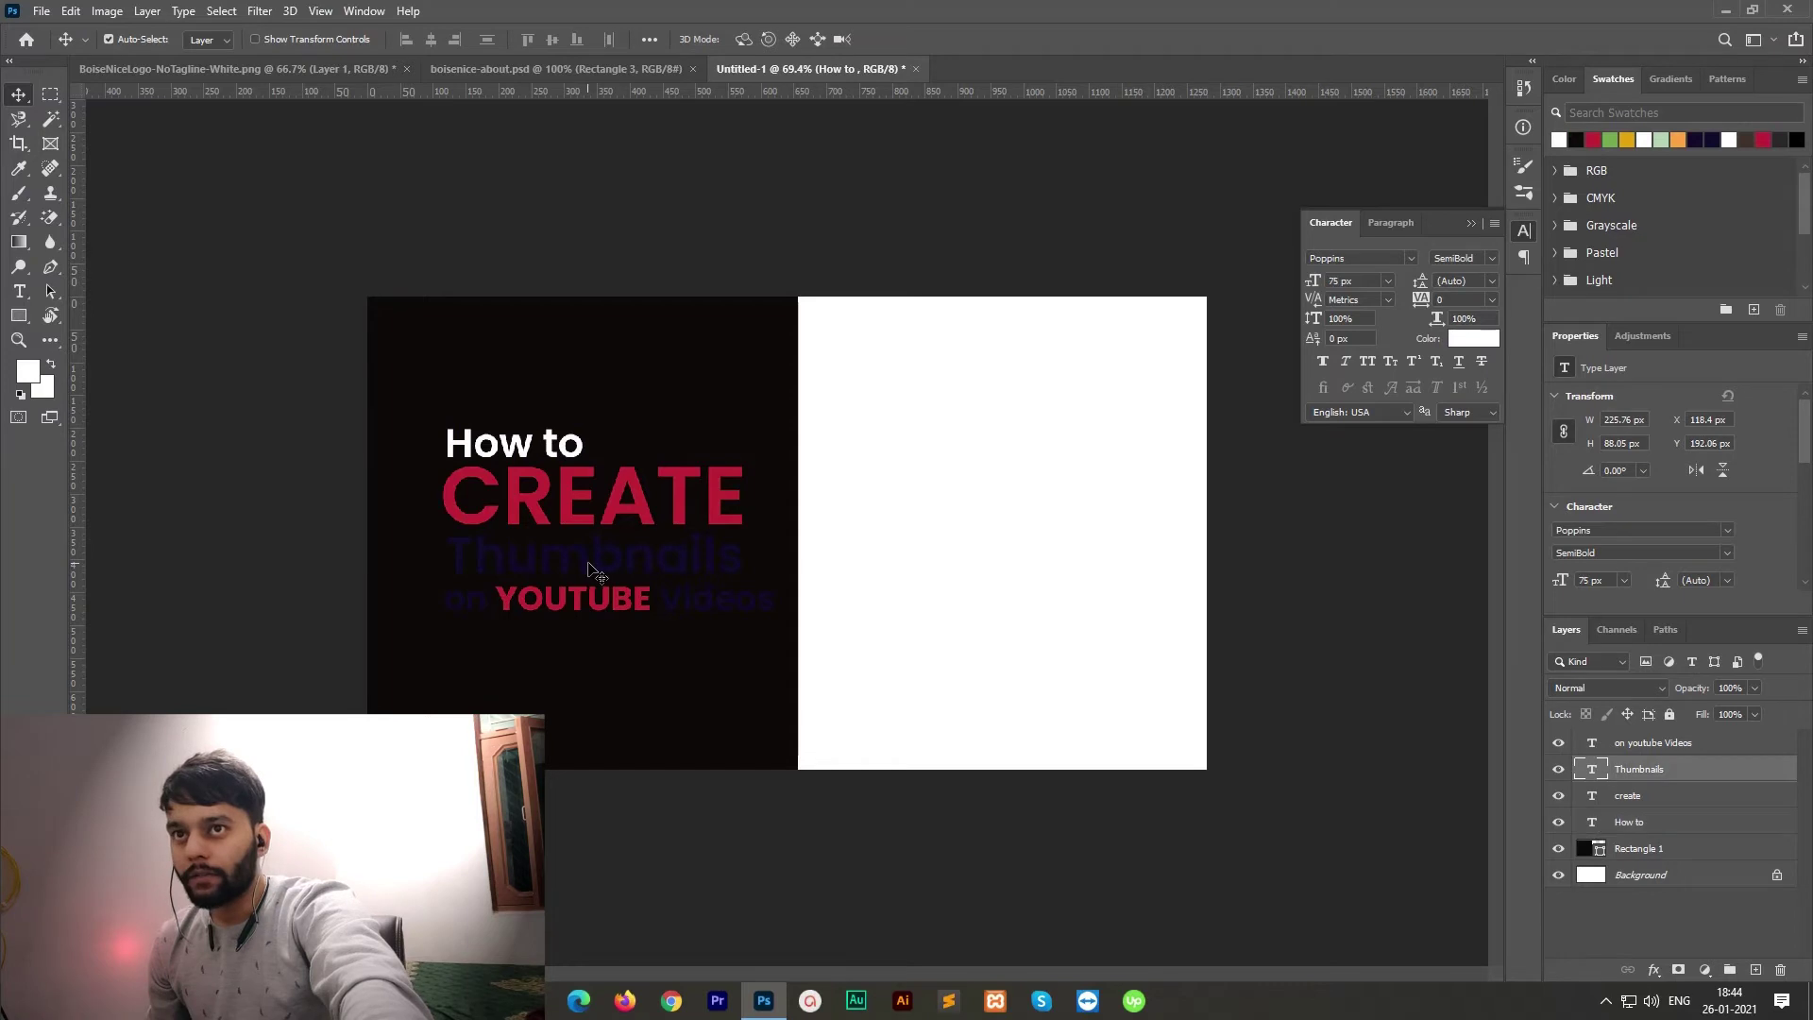
click(1559, 139)
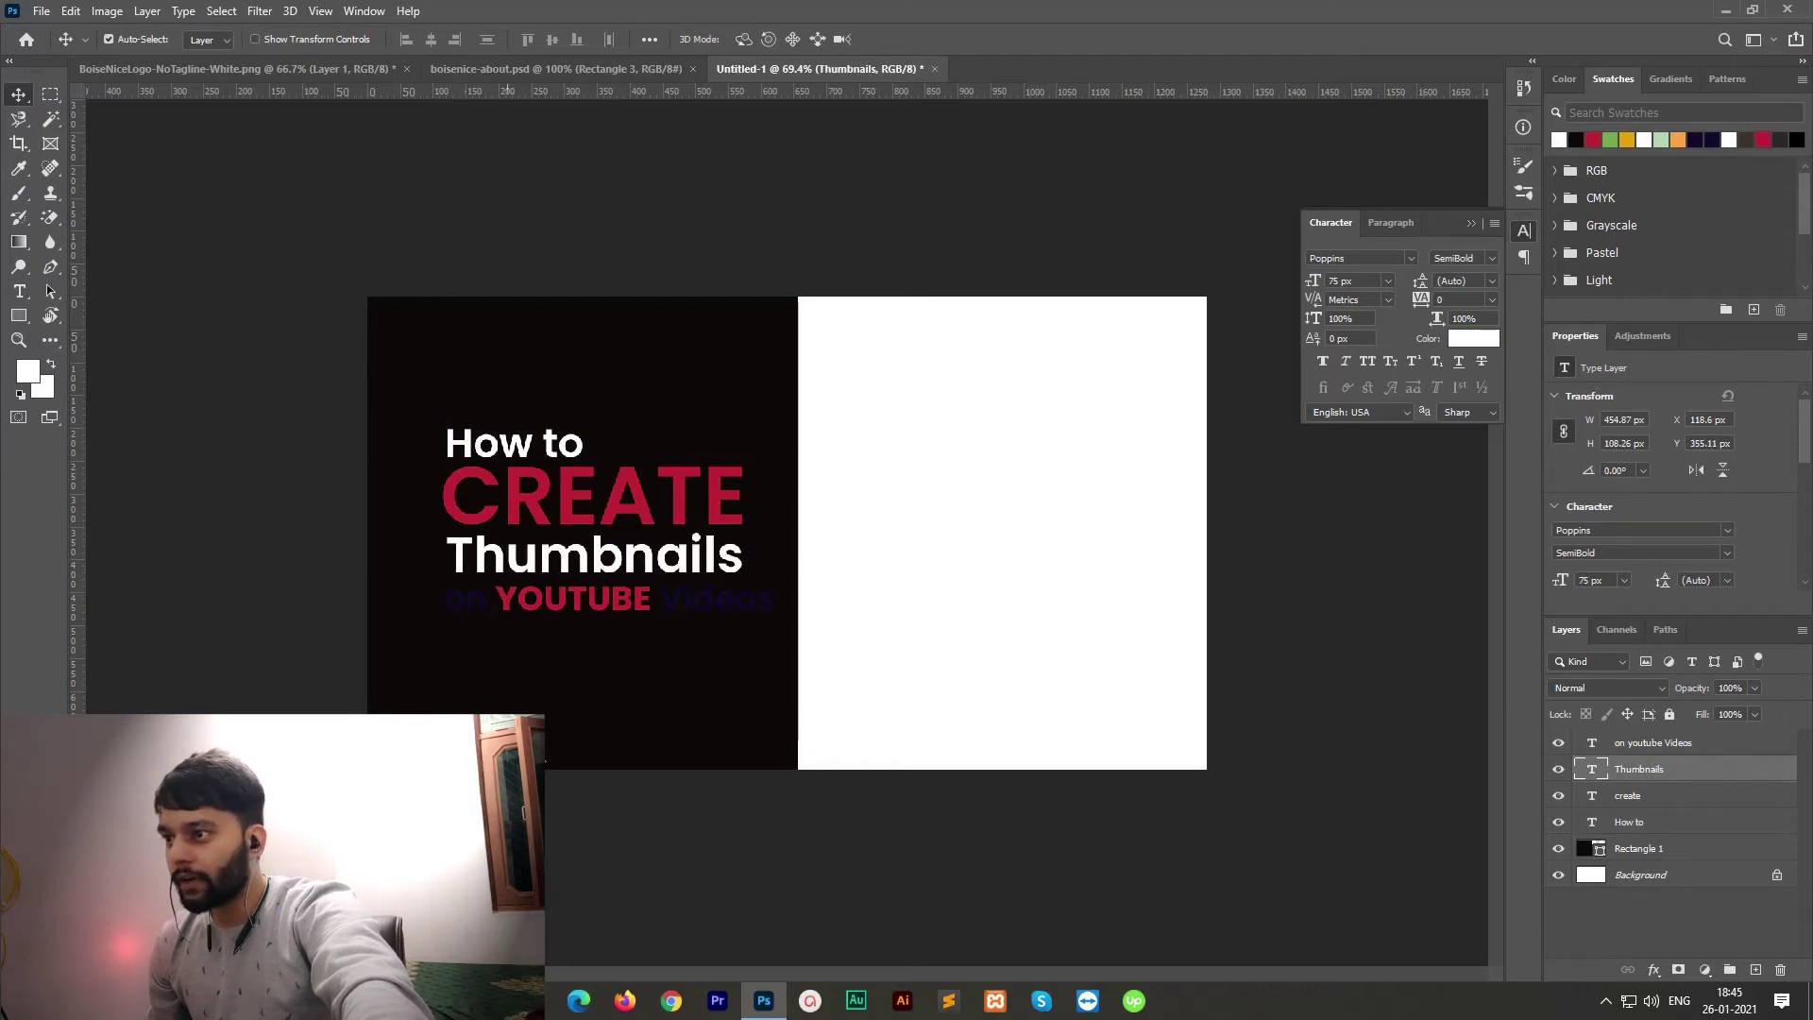
click(477, 614)
click(1560, 140)
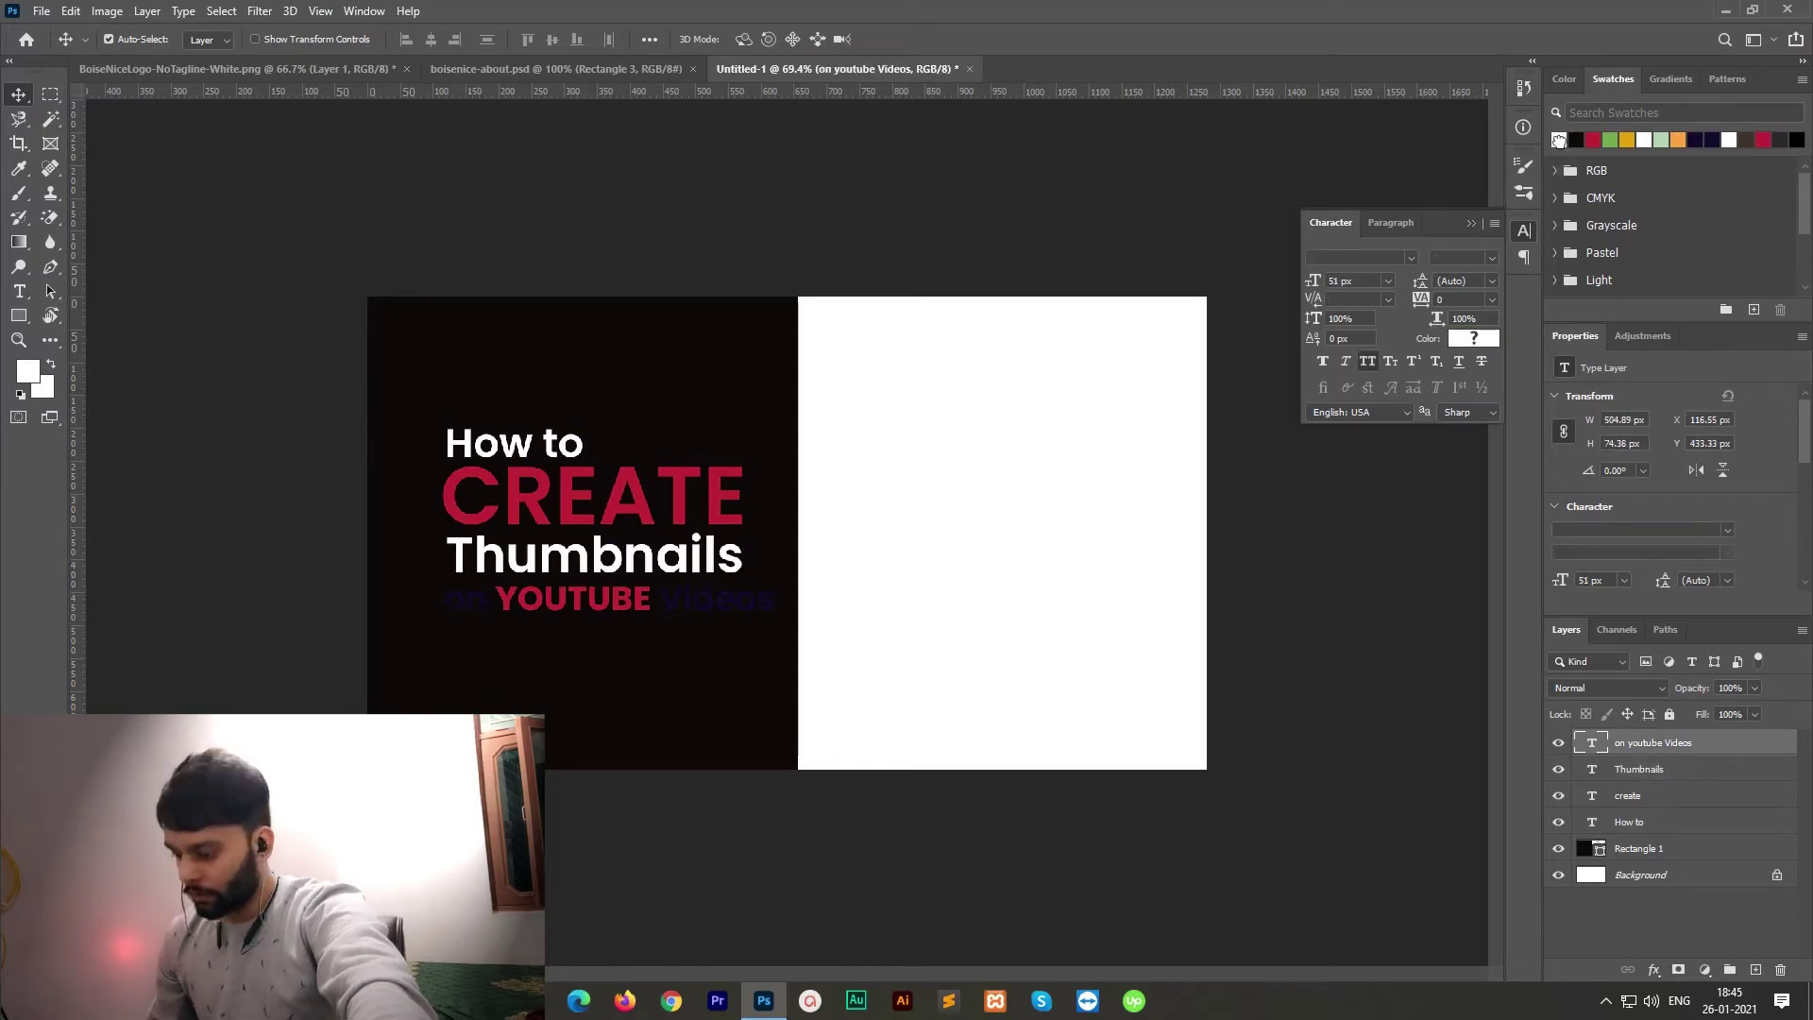
key(t)
drag(495, 612, 655, 600)
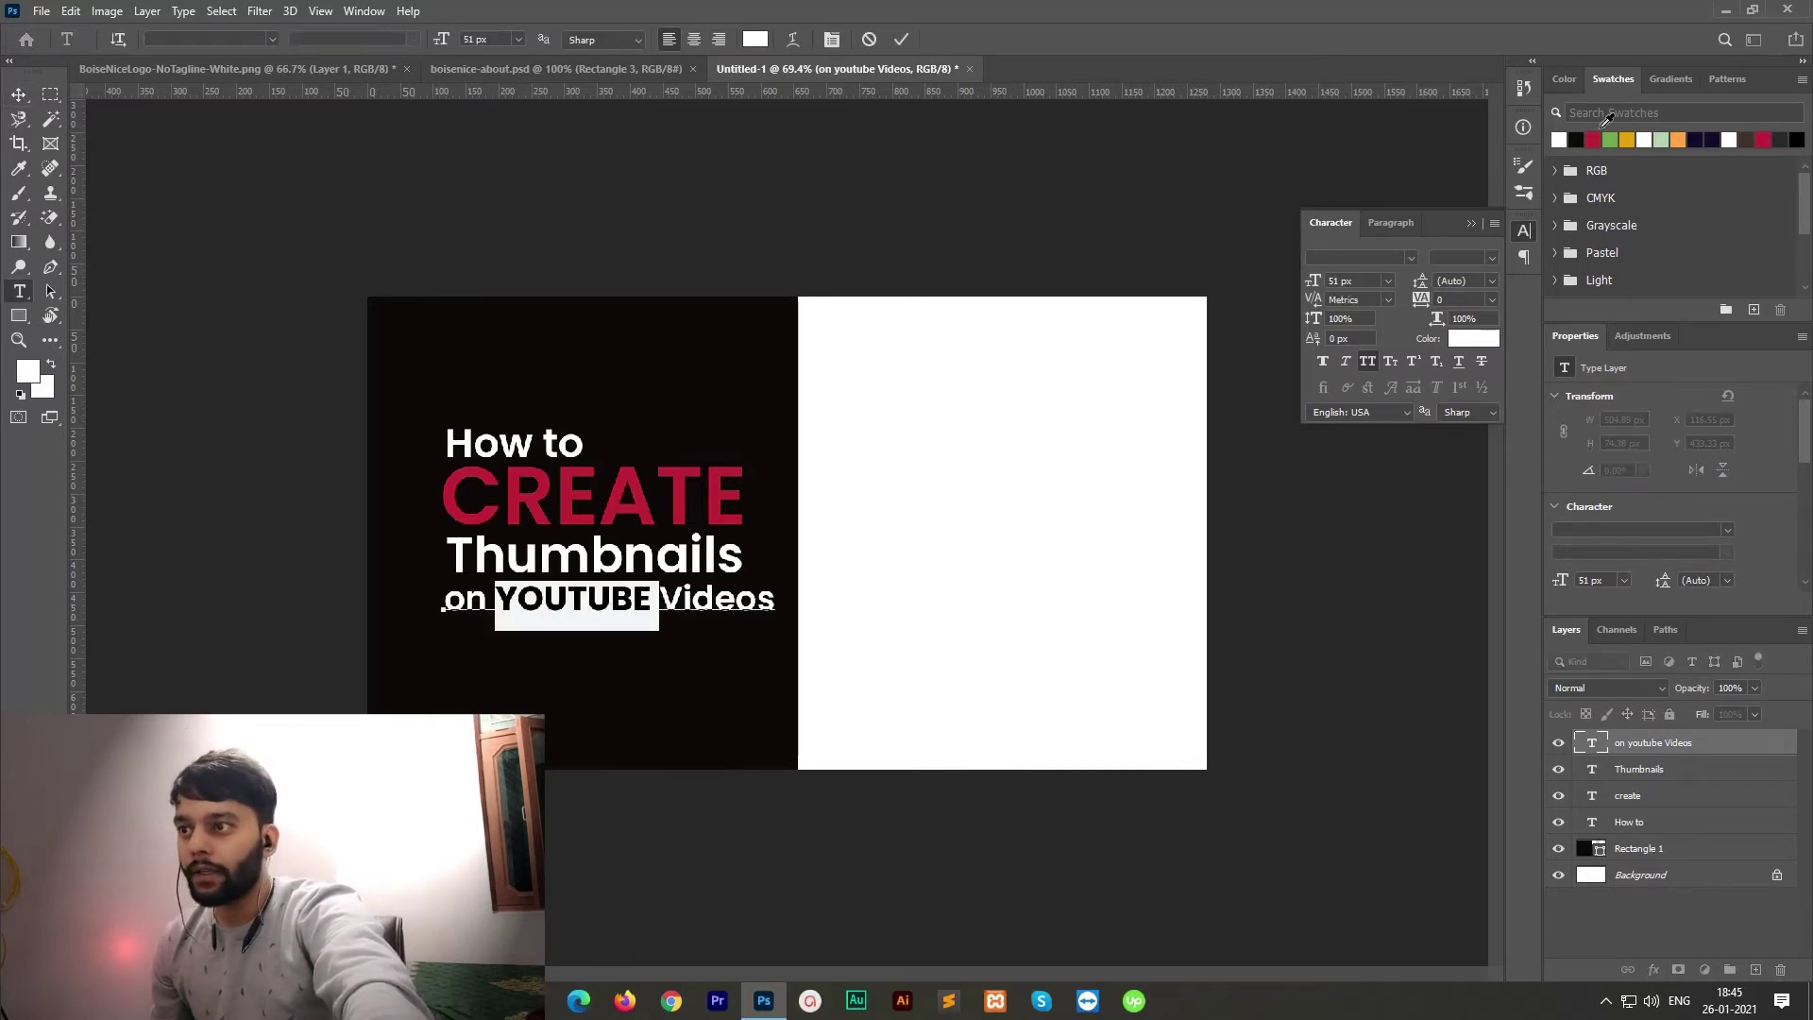
click(1596, 139)
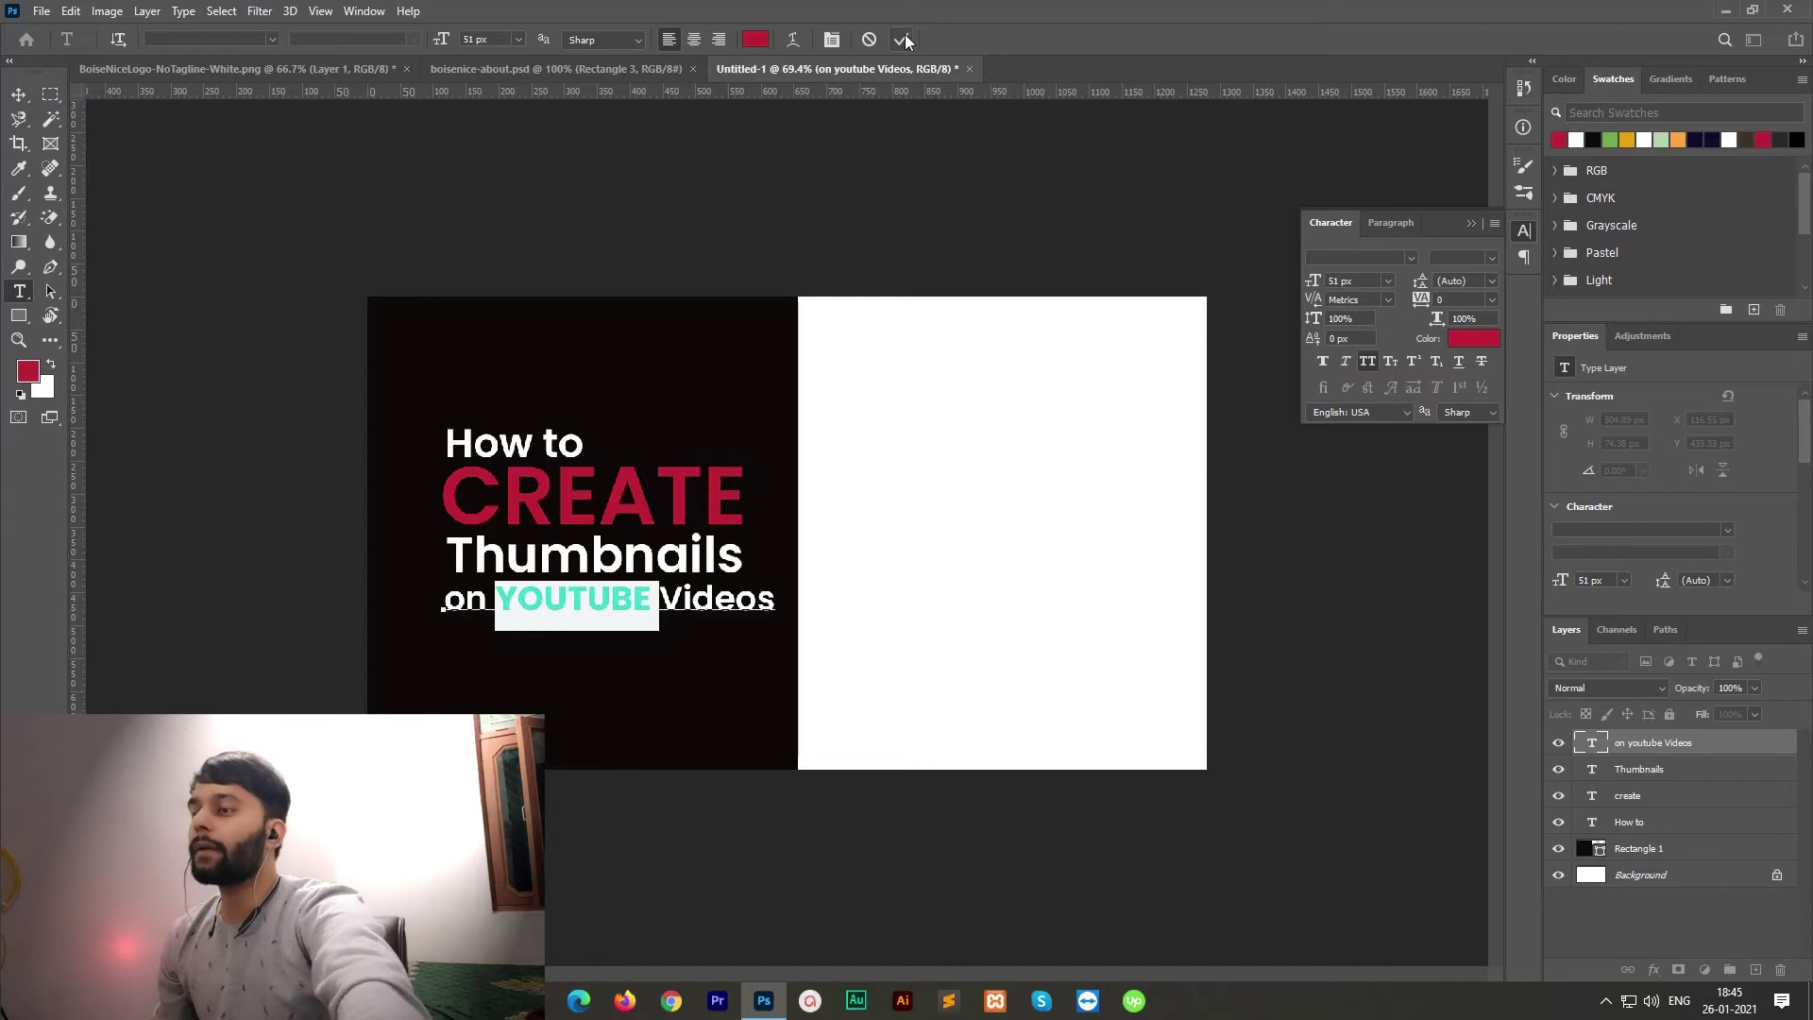
click(933, 628)
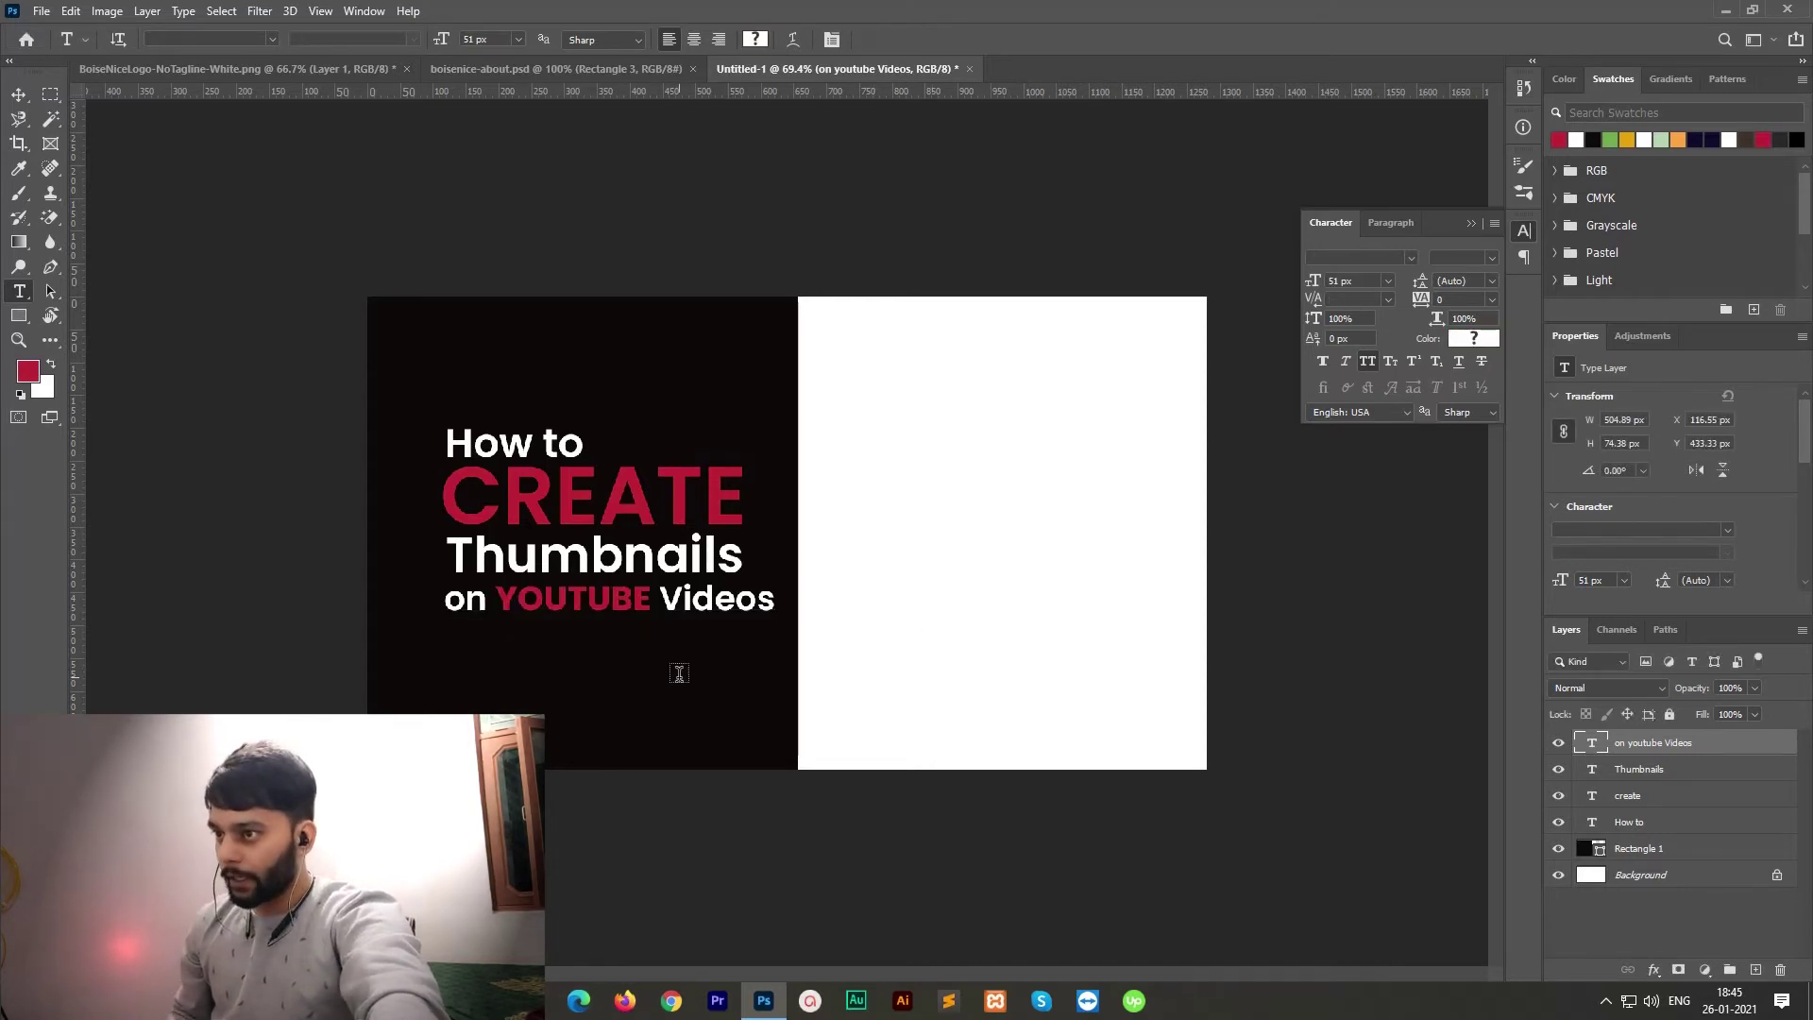
Step: Scale the title lines to about 120%, reposition them, and shift the dark rectangle right
shift+click(1680, 824)
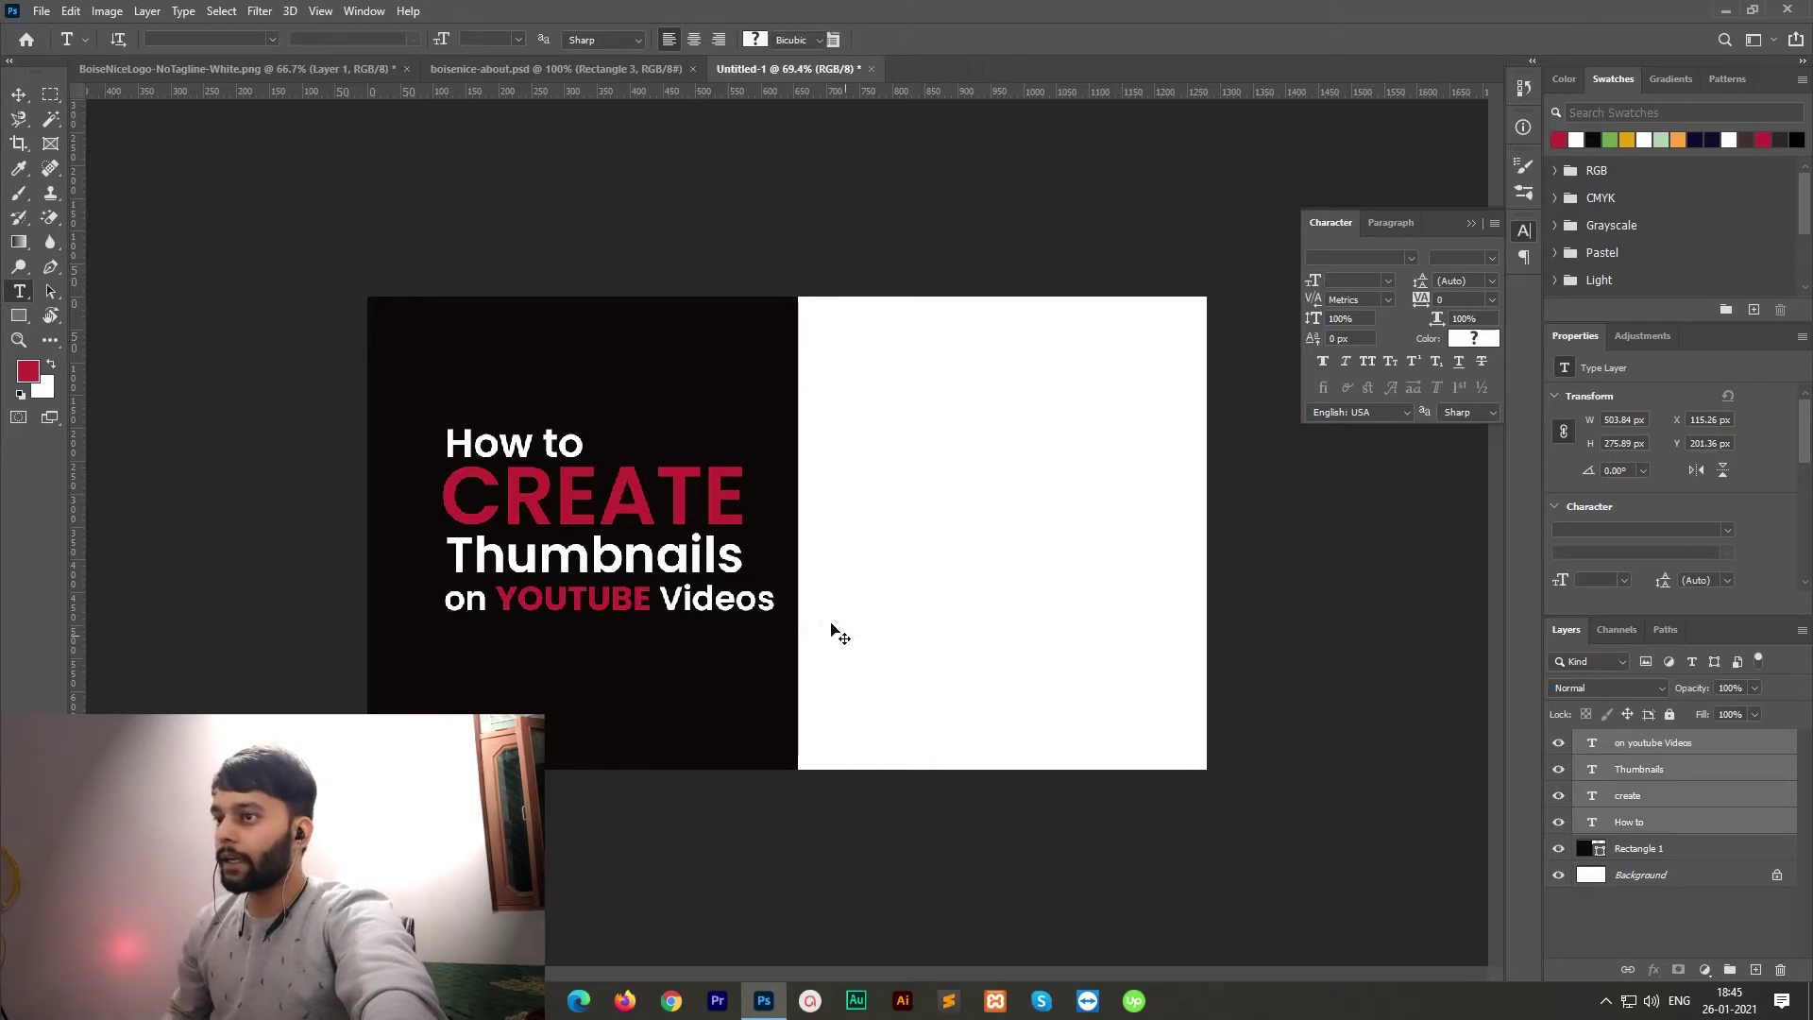
key(ctrl+t)
drag(773, 429, 840, 391)
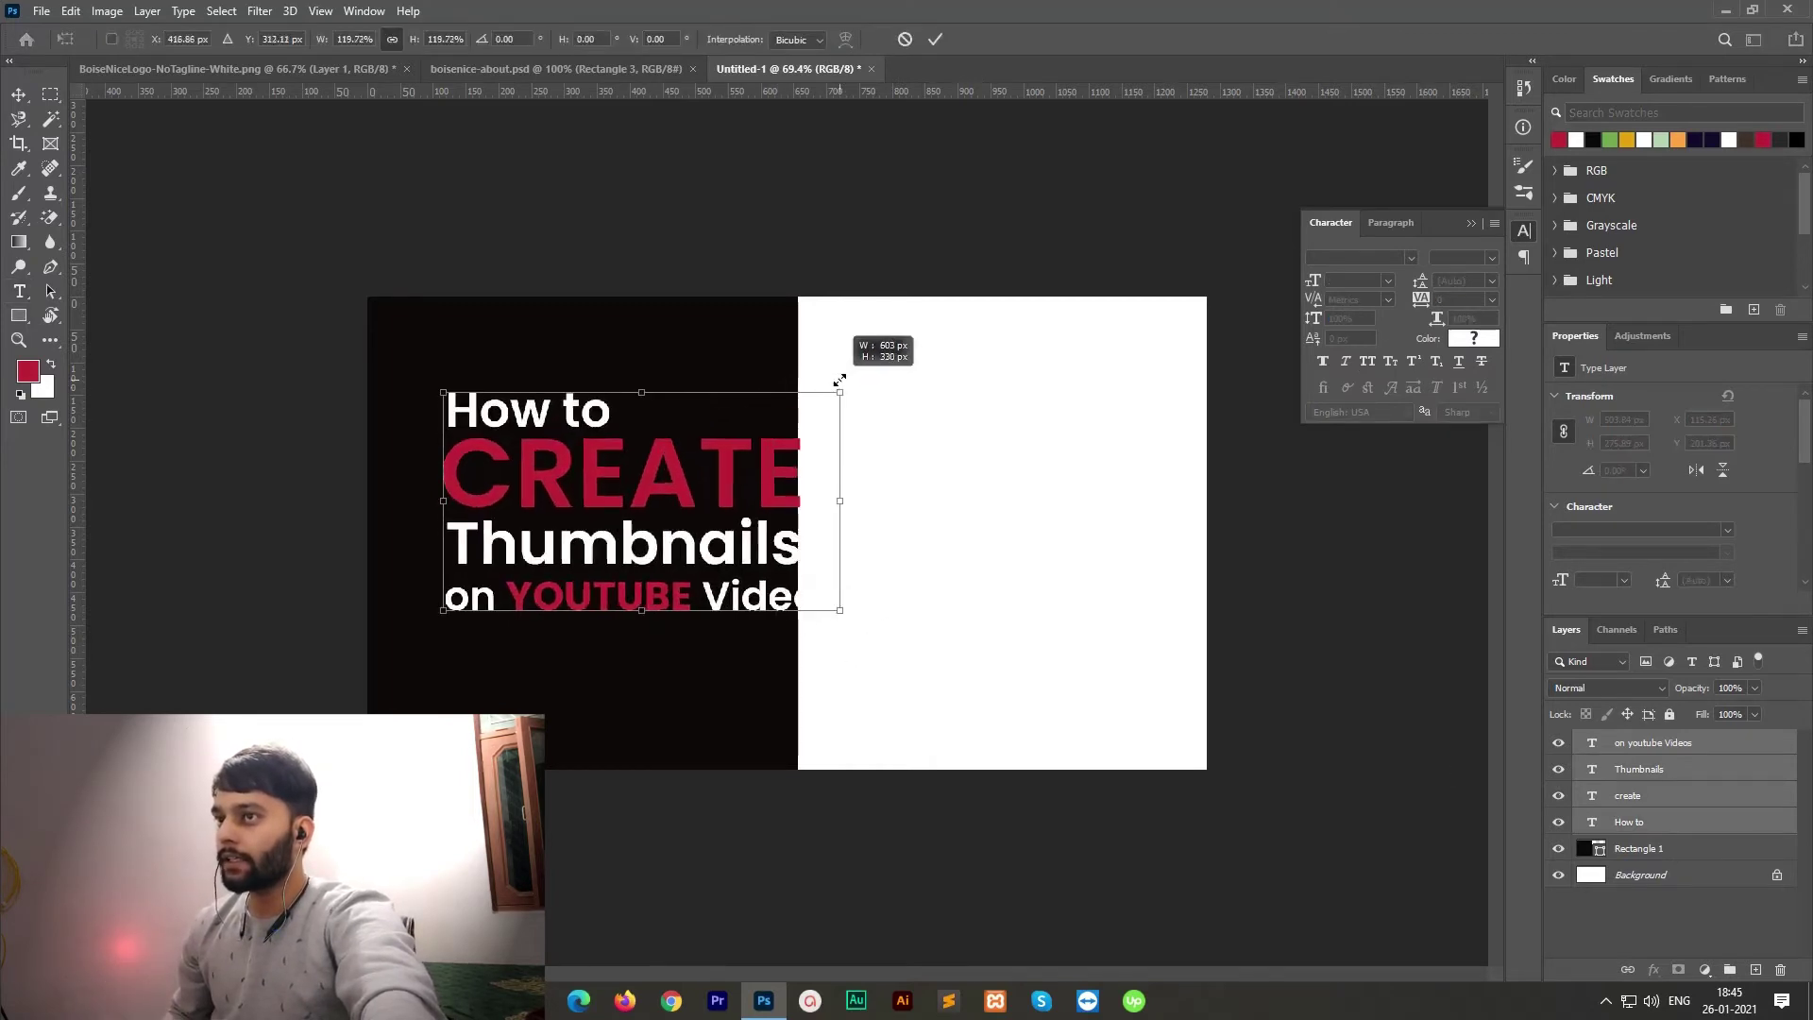
click(935, 38)
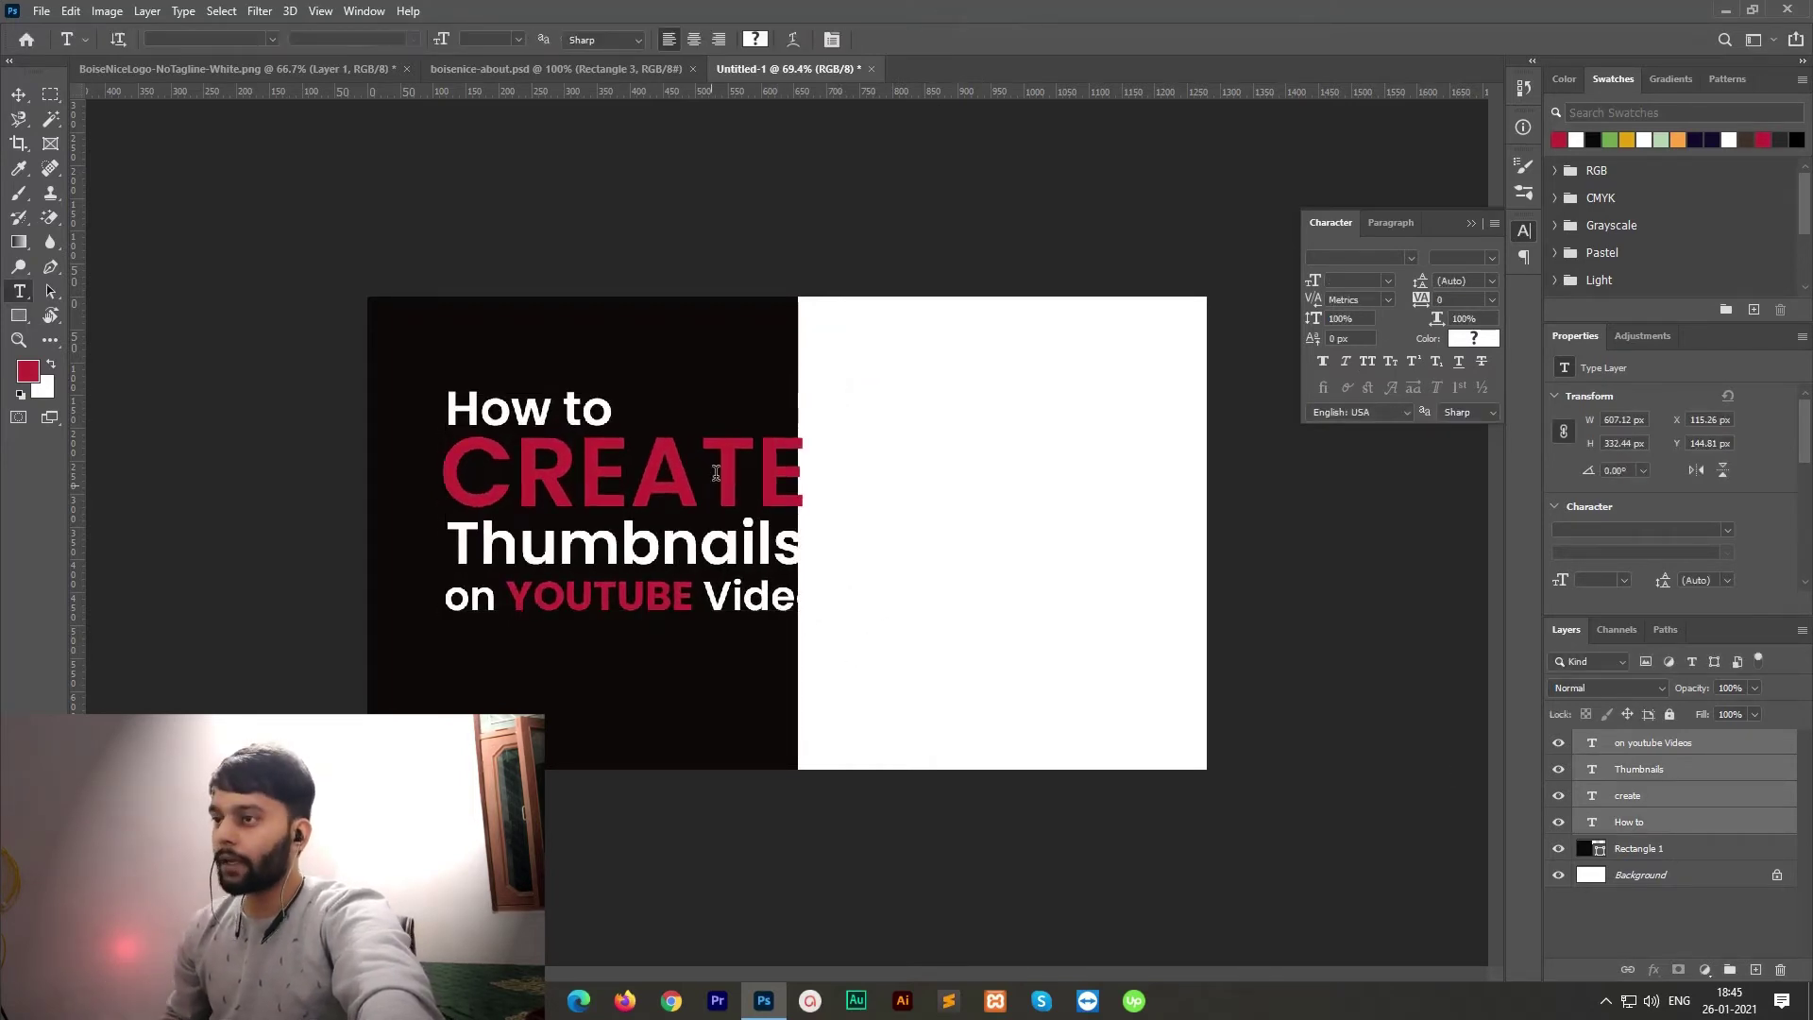
drag(671, 501, 641, 515)
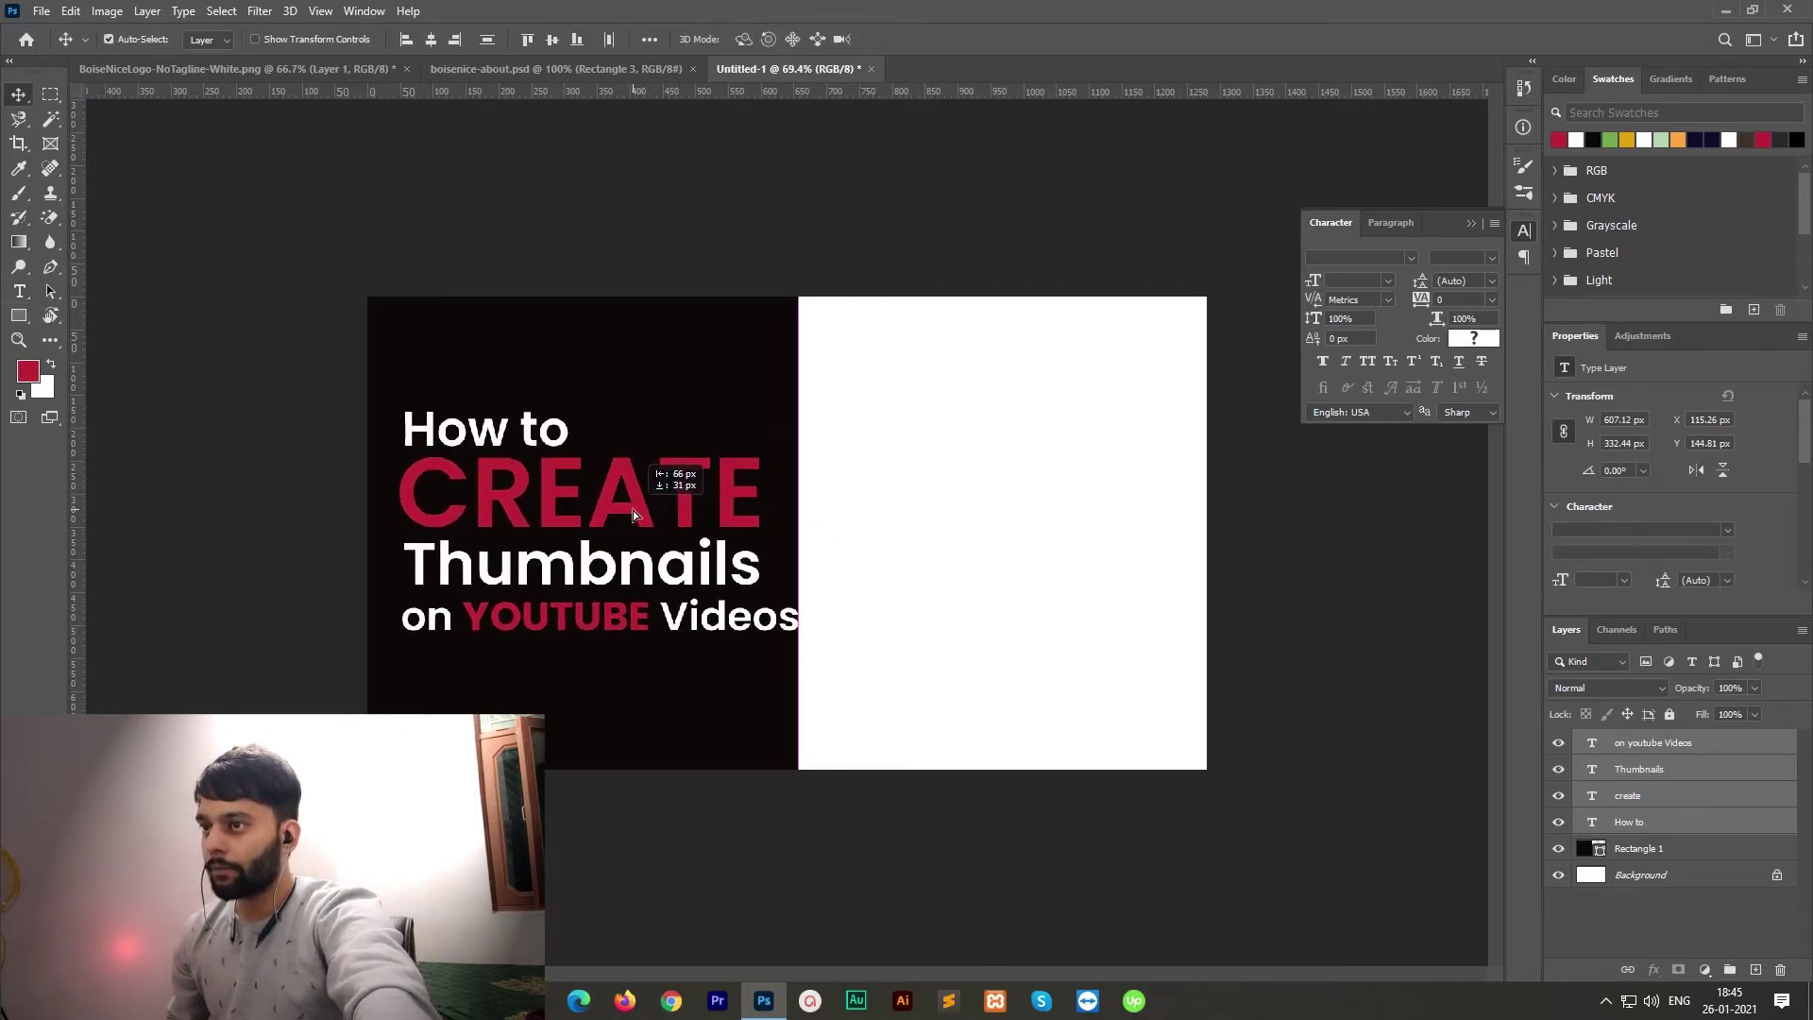
drag(633, 514, 632, 515)
drag(780, 415, 802, 416)
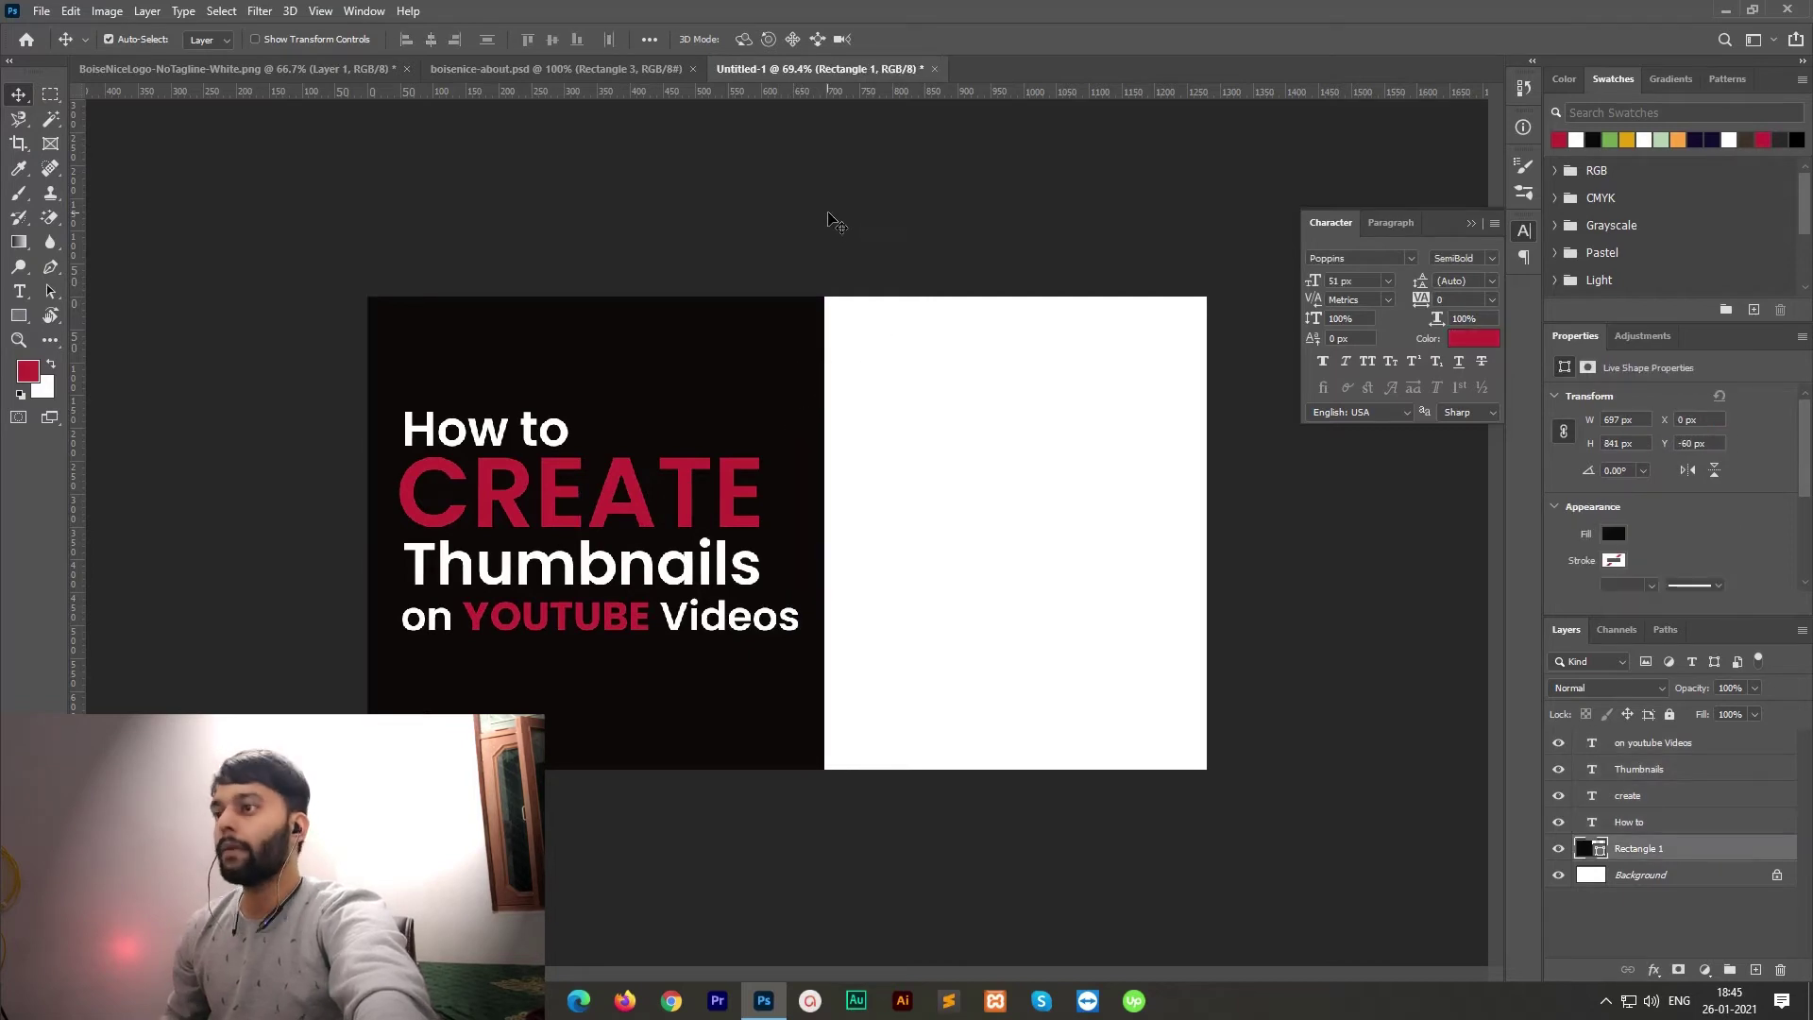
click(830, 223)
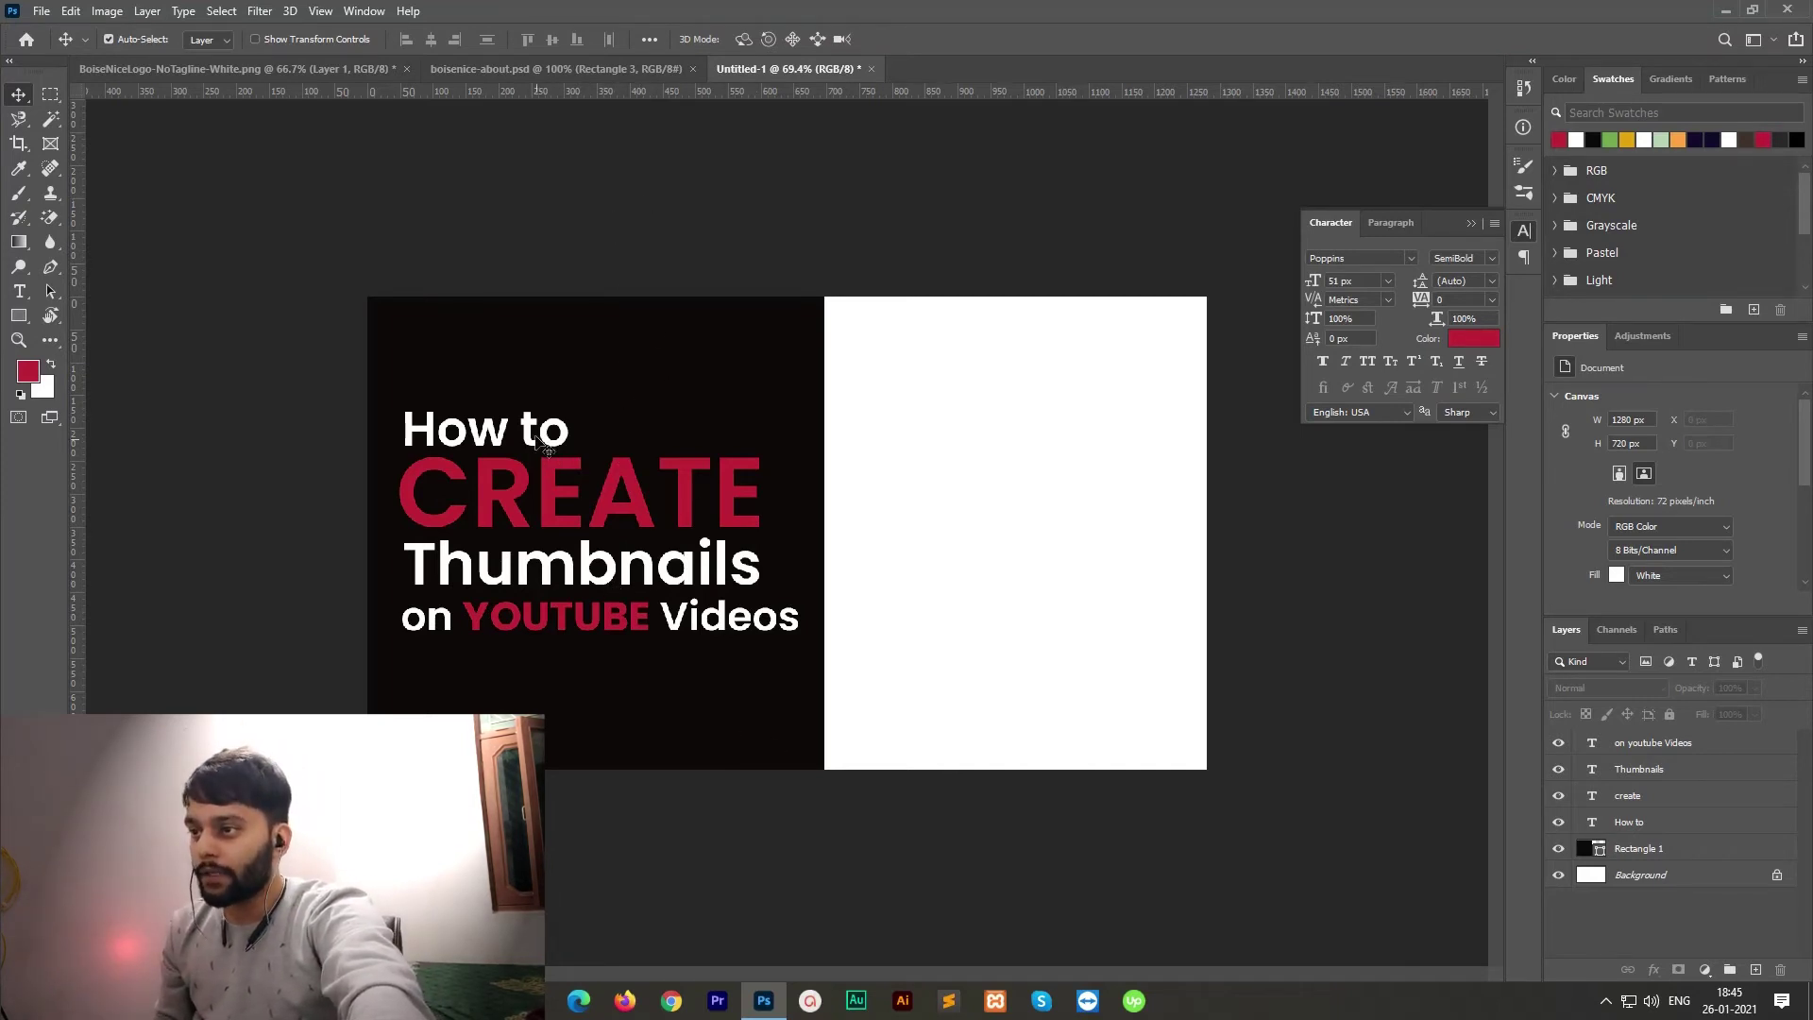
Step: Colour the Thumbnails text yellow #e3ea26 using the Color Picker
click(539, 446)
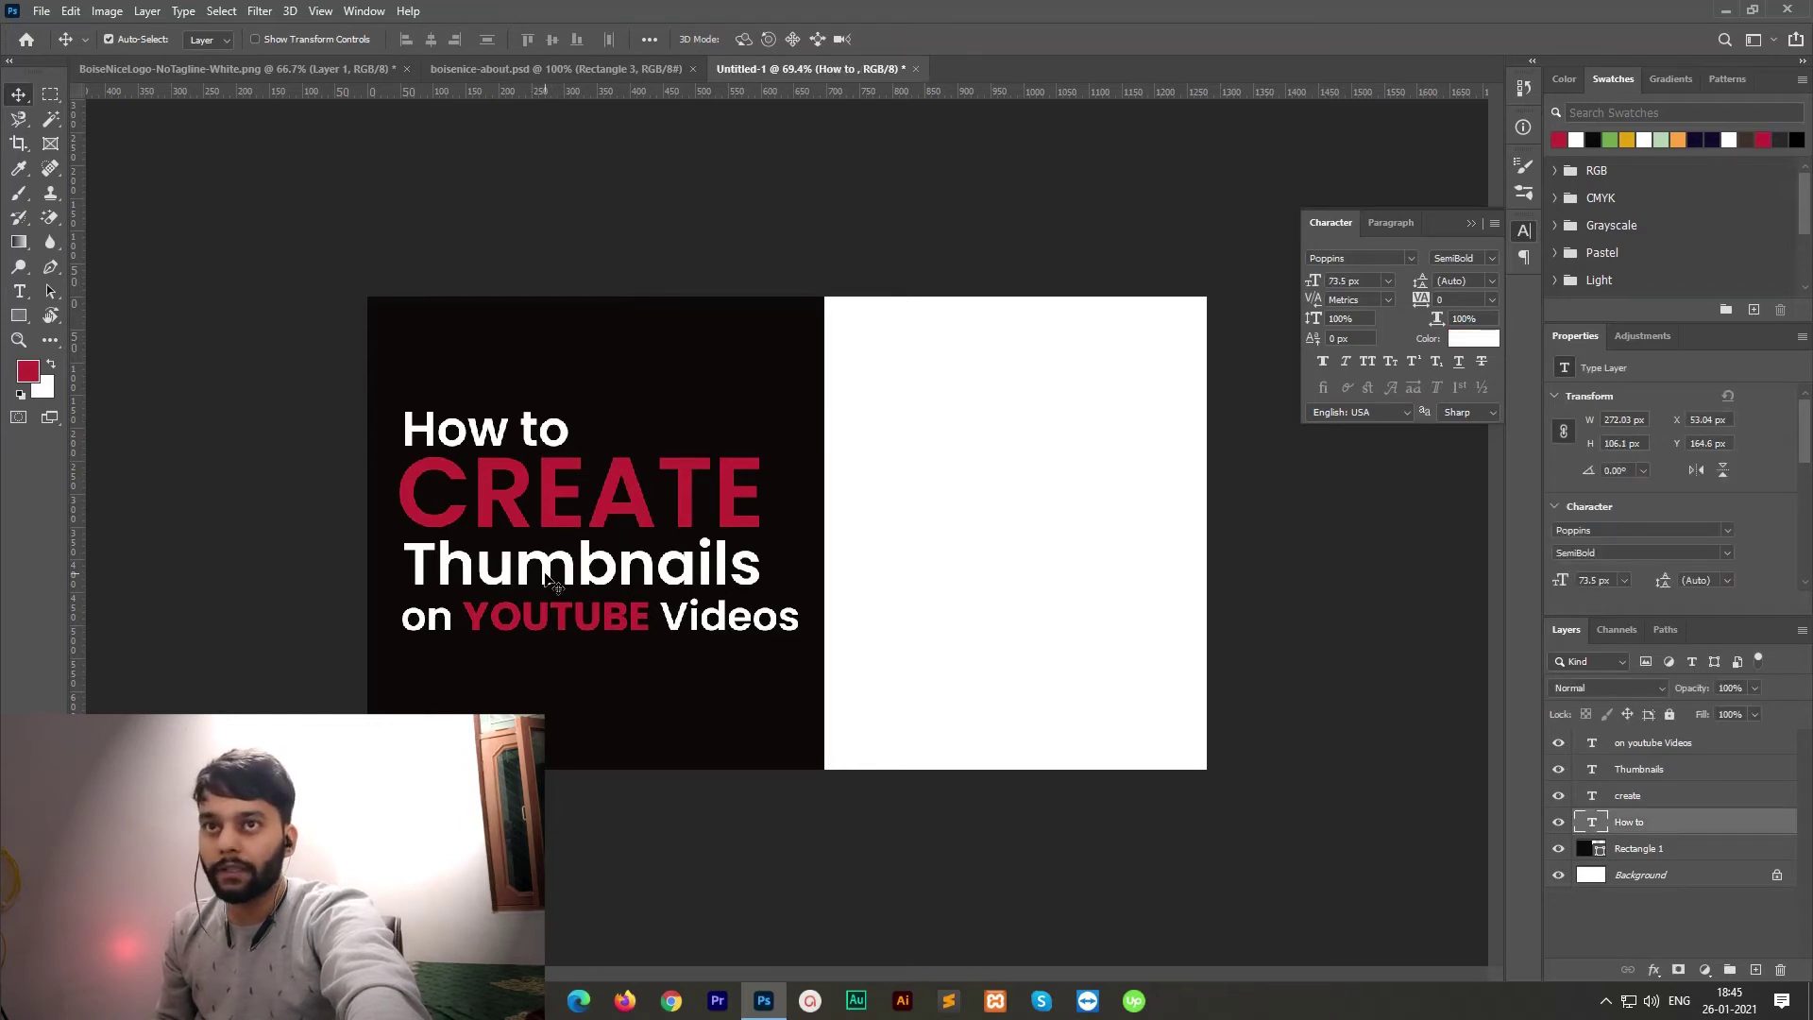
click(548, 578)
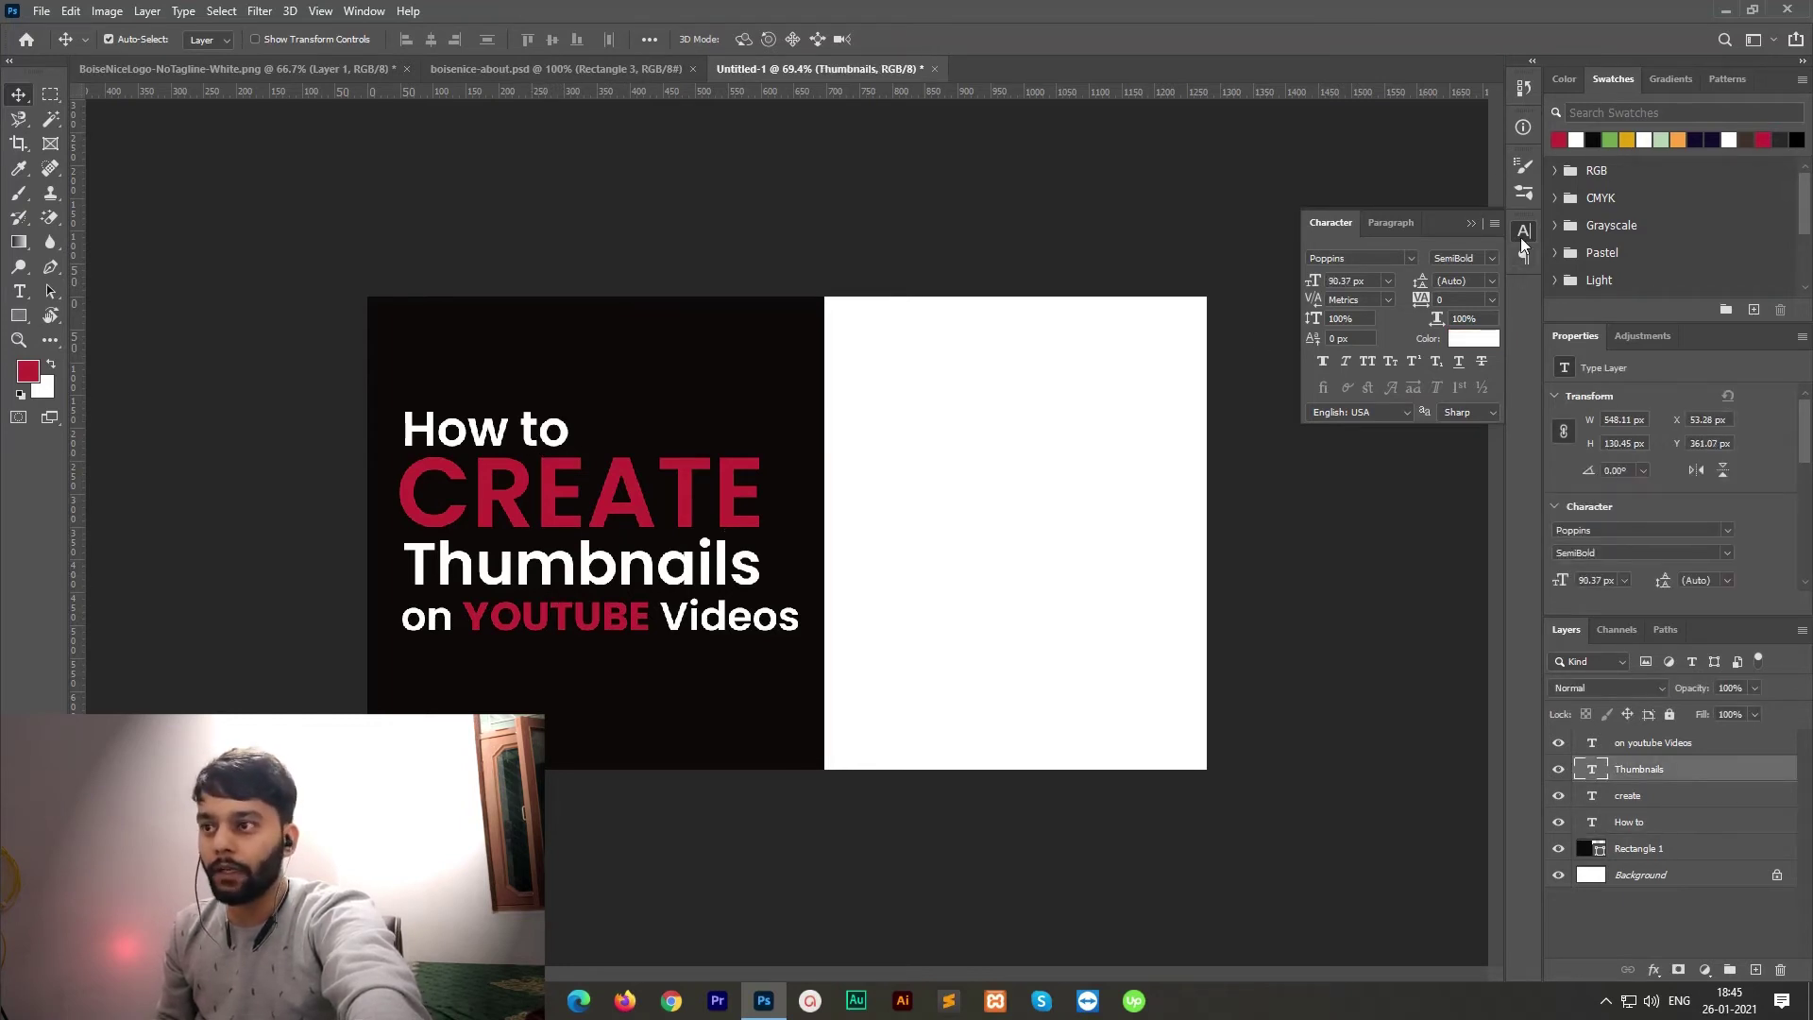
click(1479, 338)
click(1353, 567)
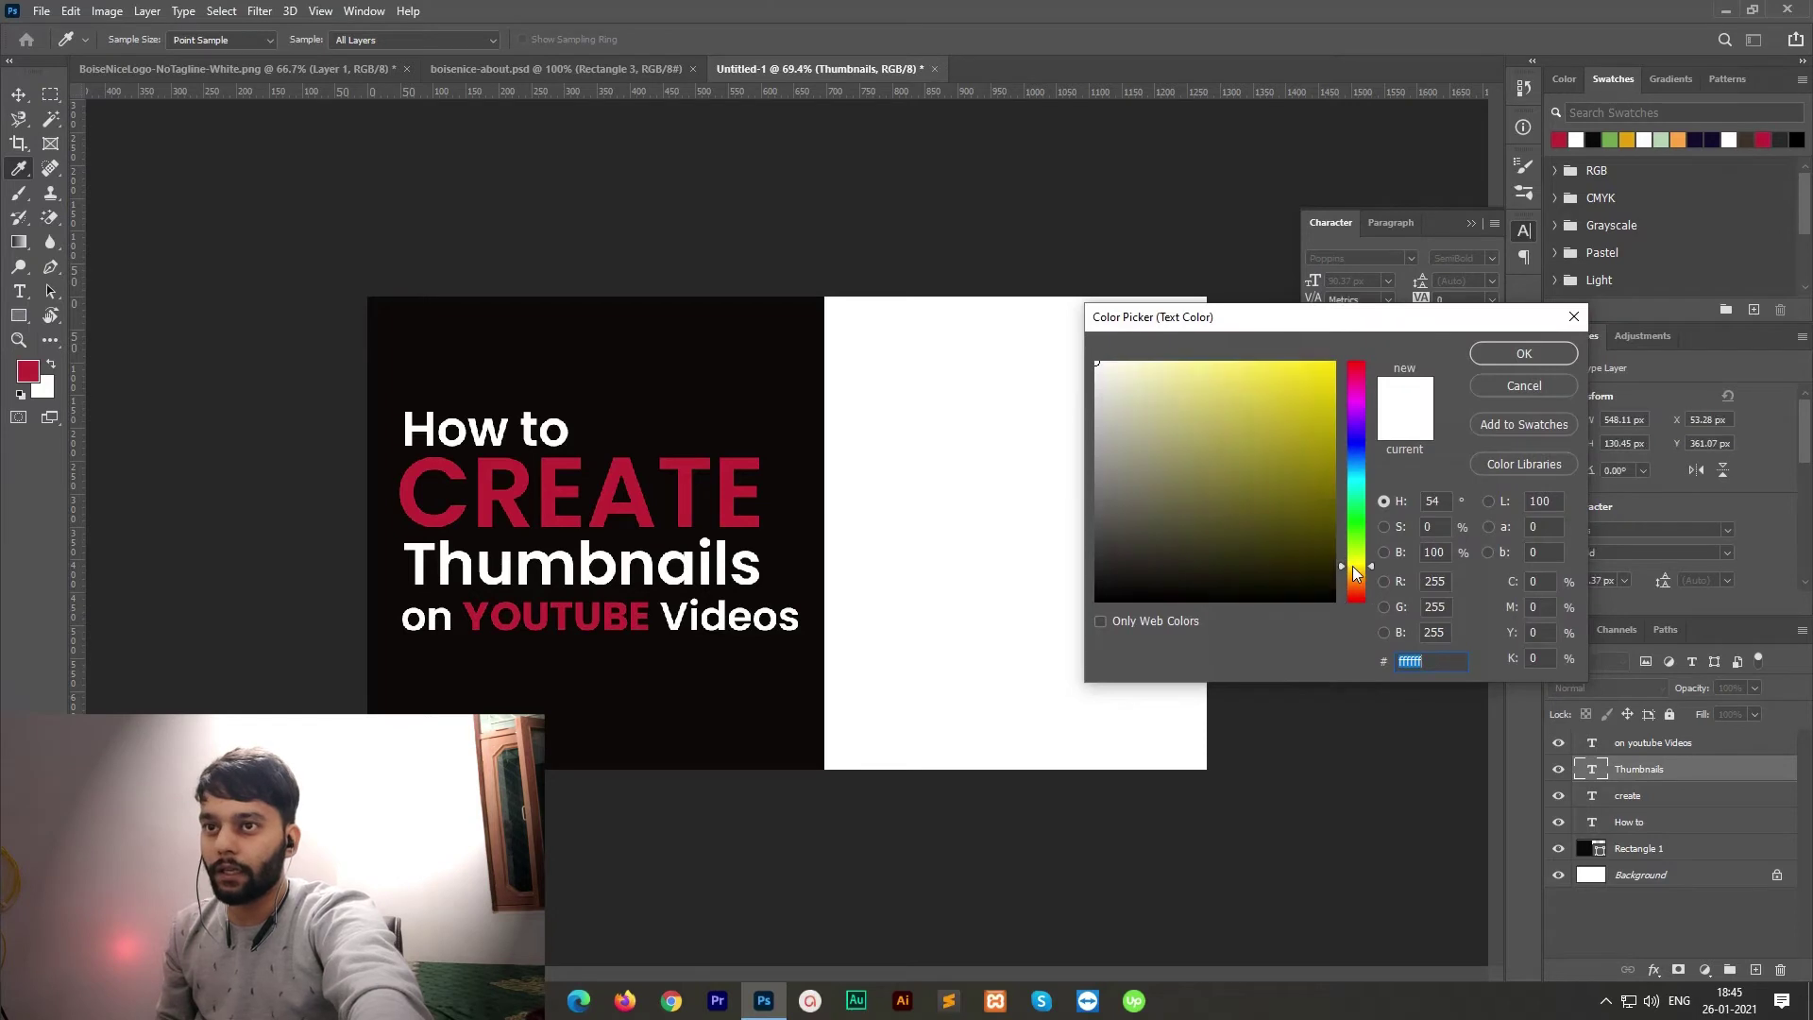
click(1319, 385)
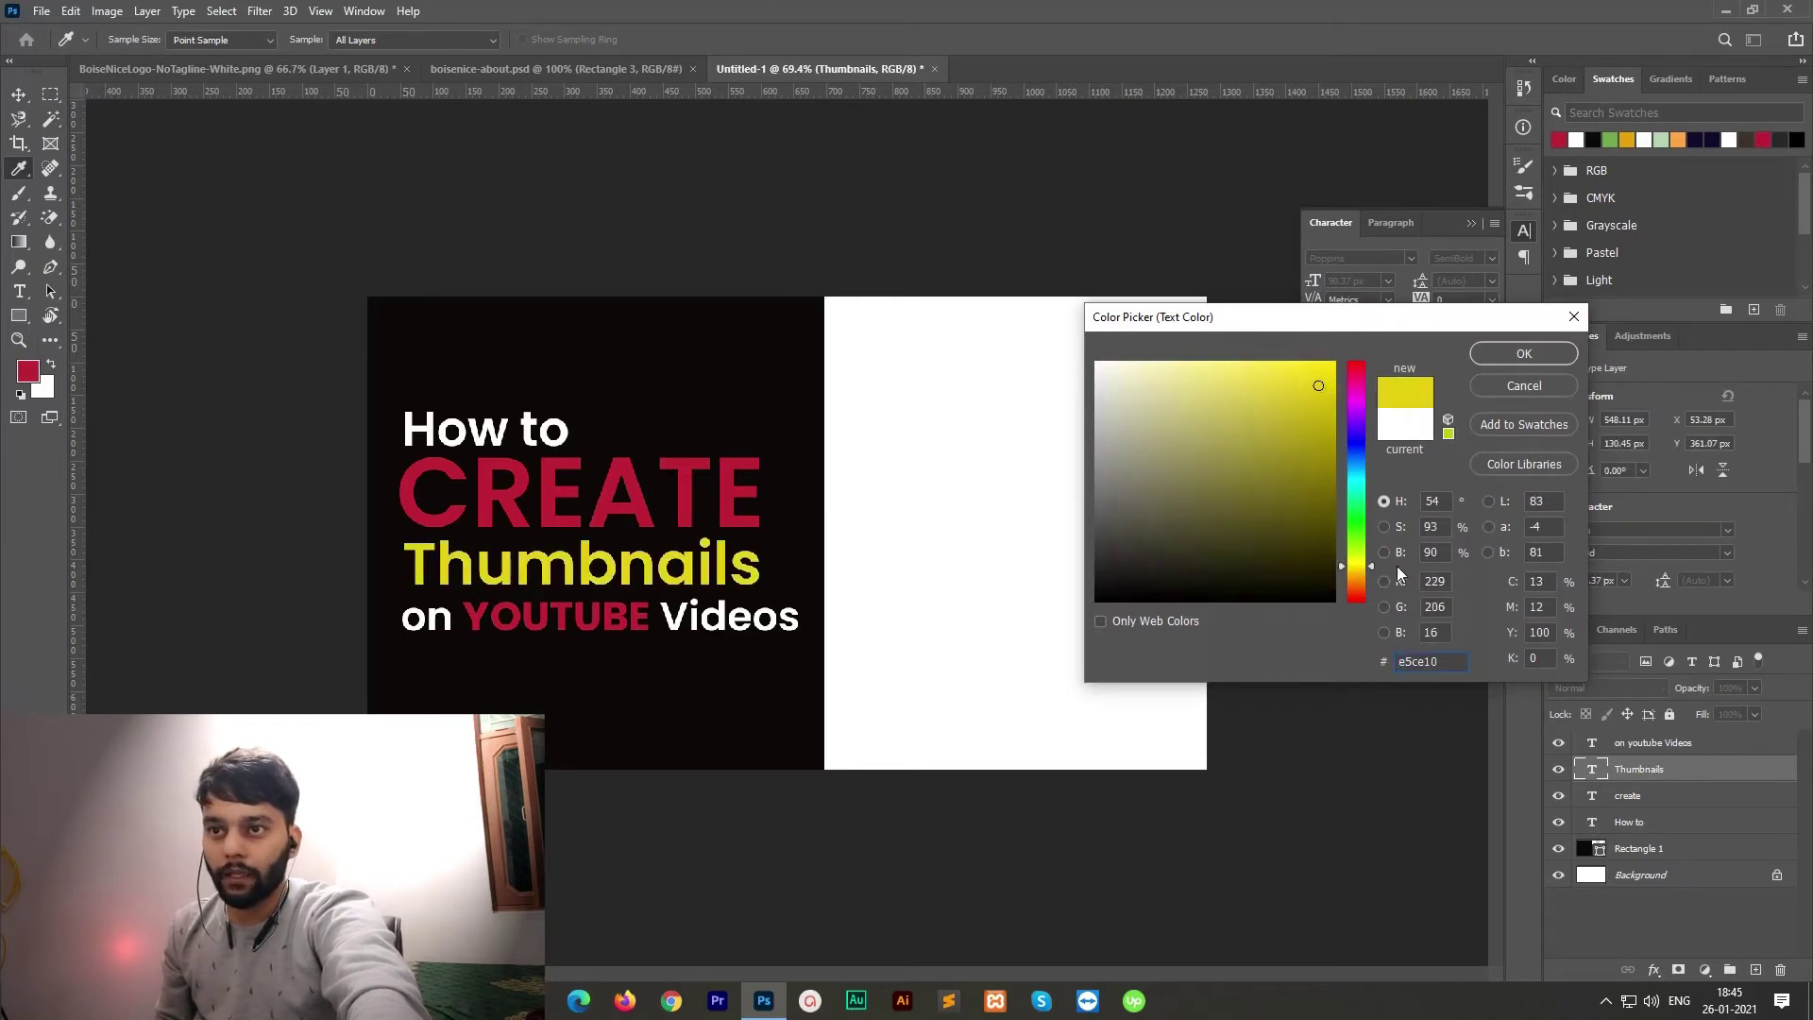
drag(1360, 559, 1364, 540)
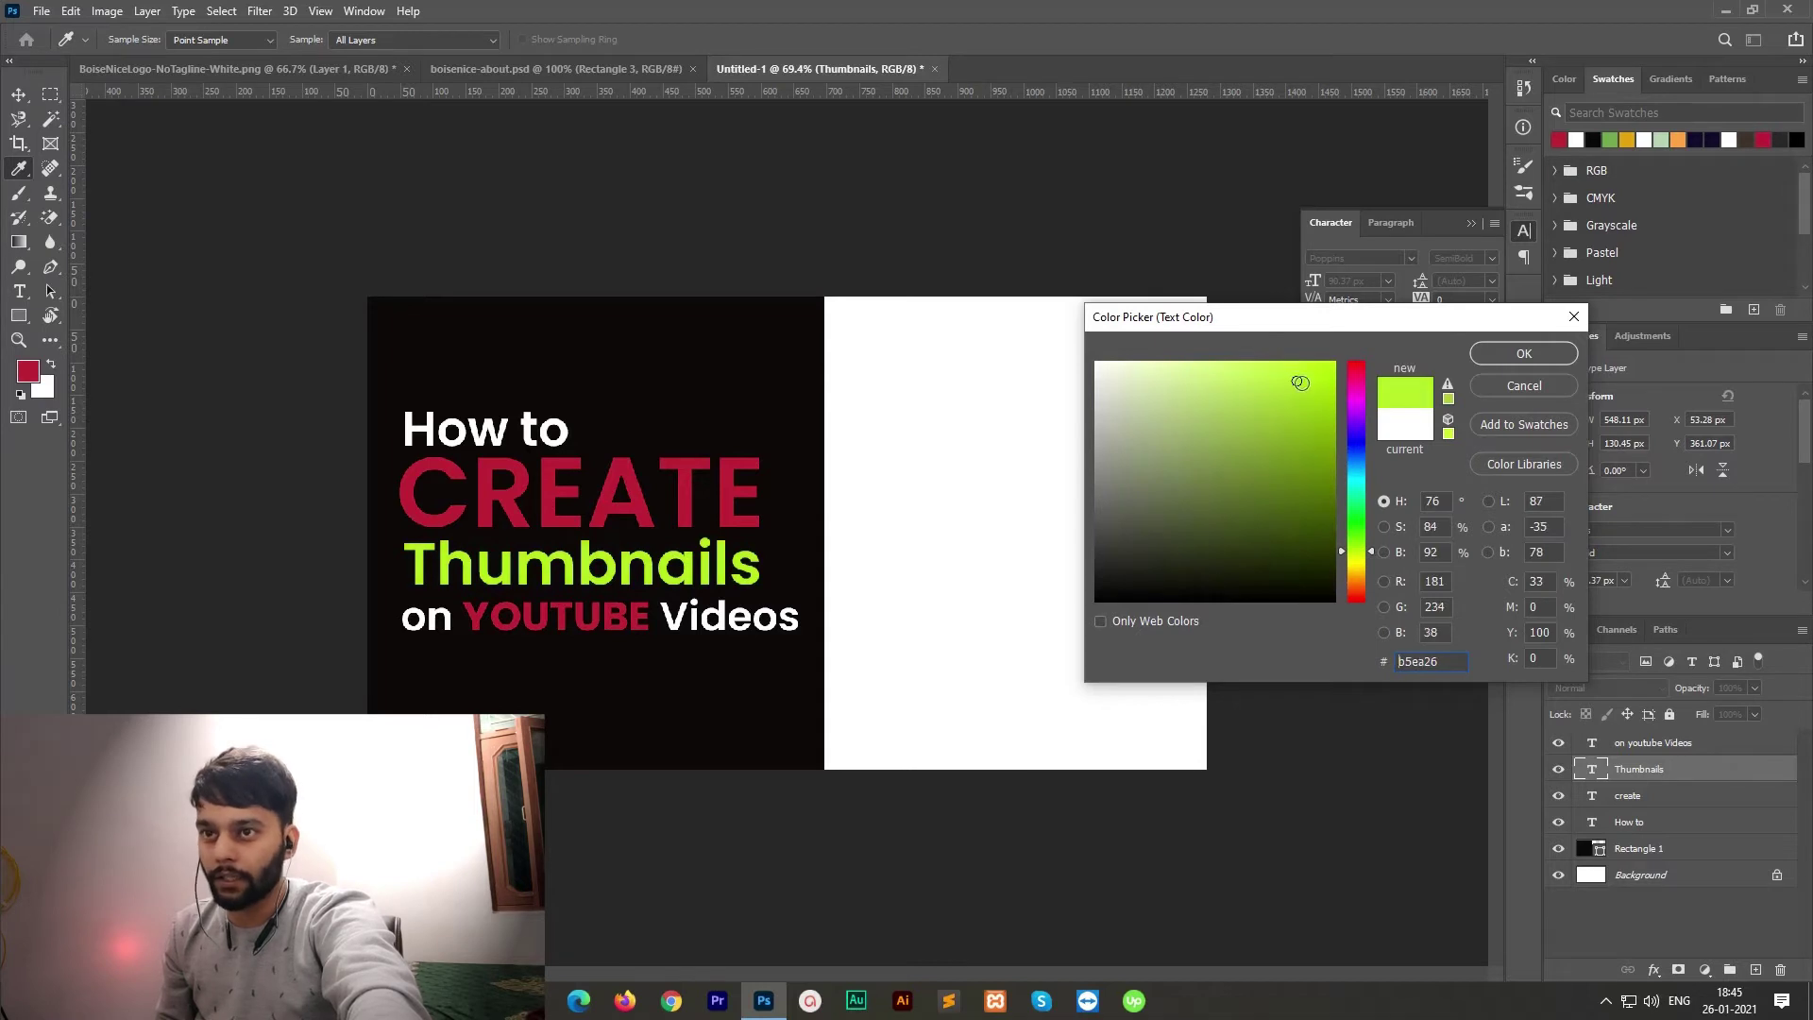
click(1360, 548)
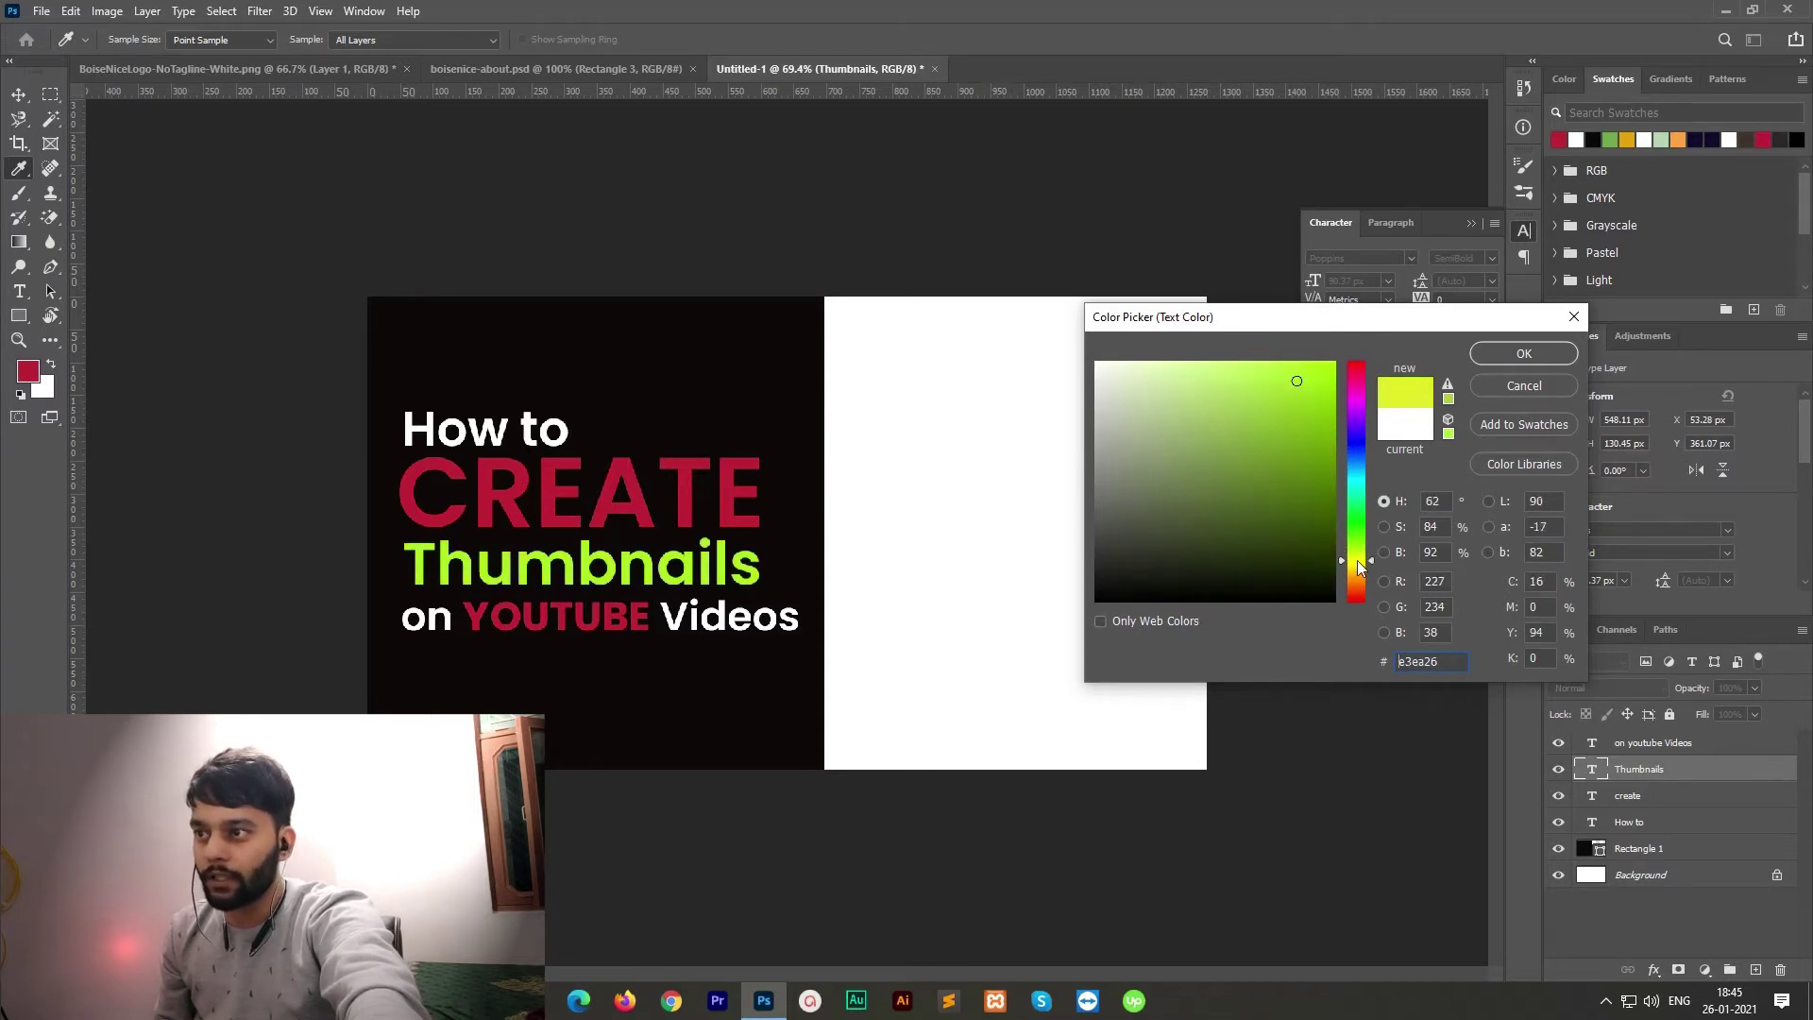
click(1357, 560)
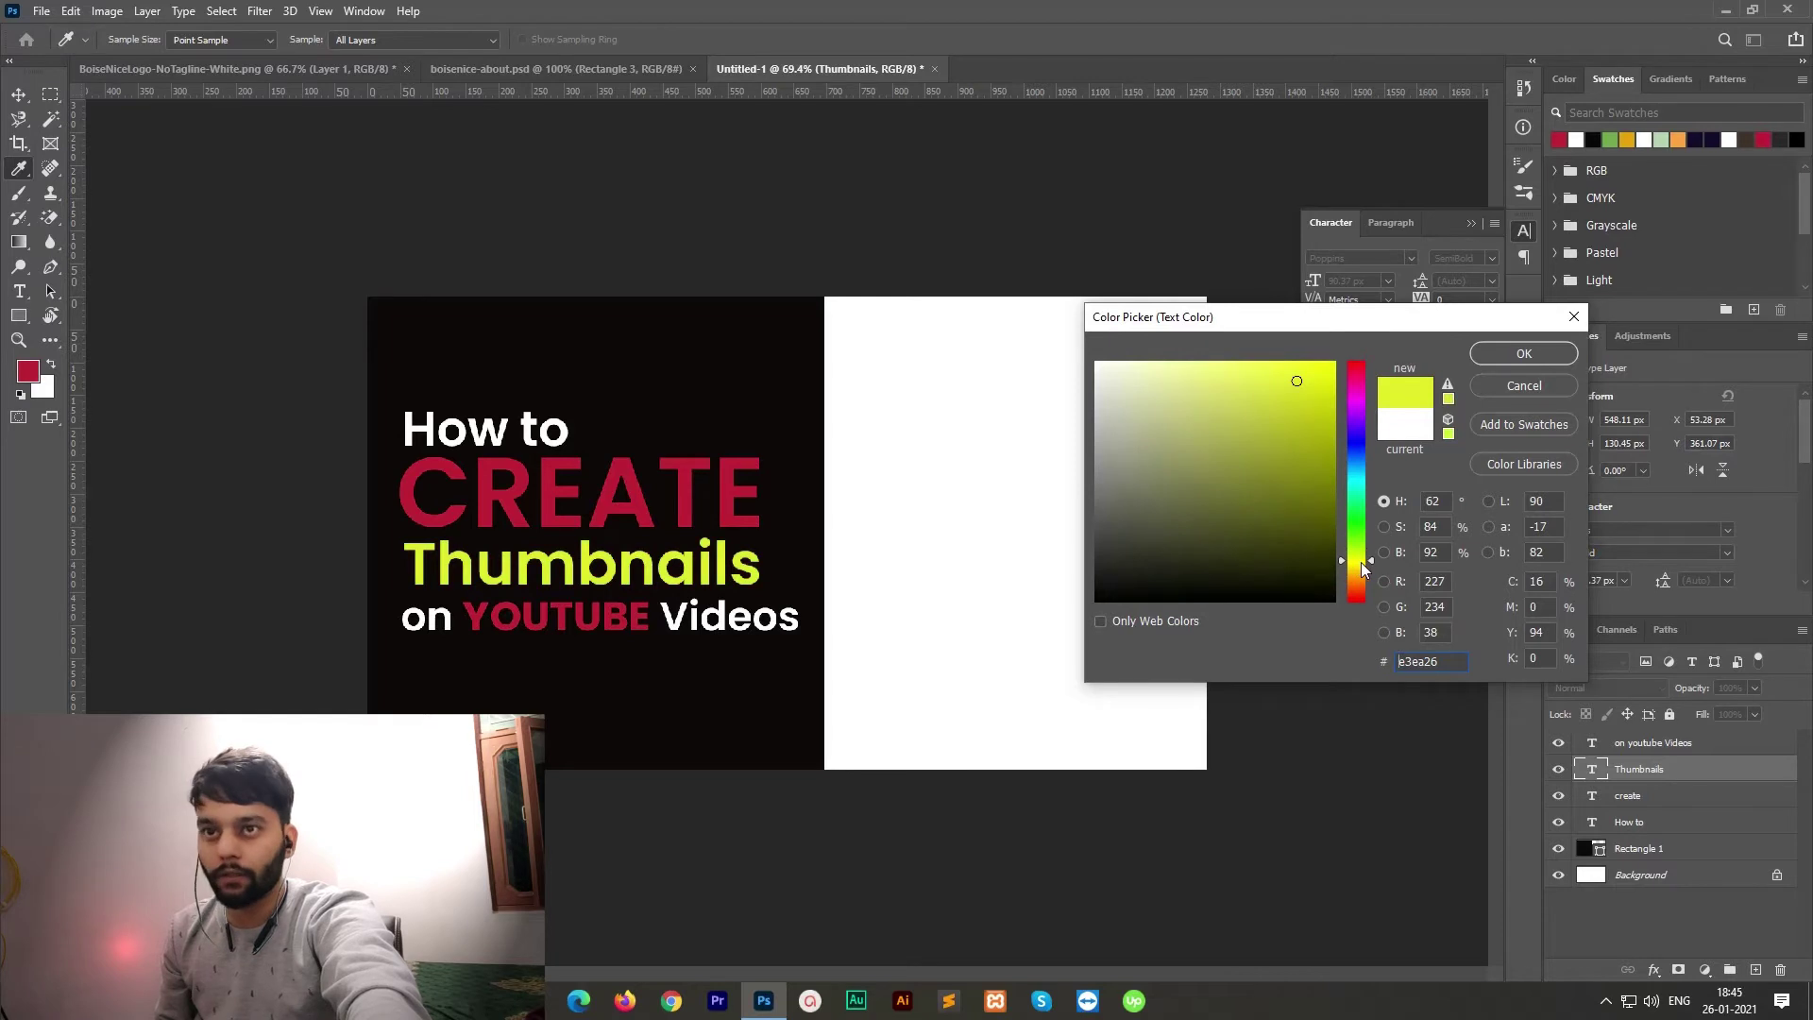
click(1492, 351)
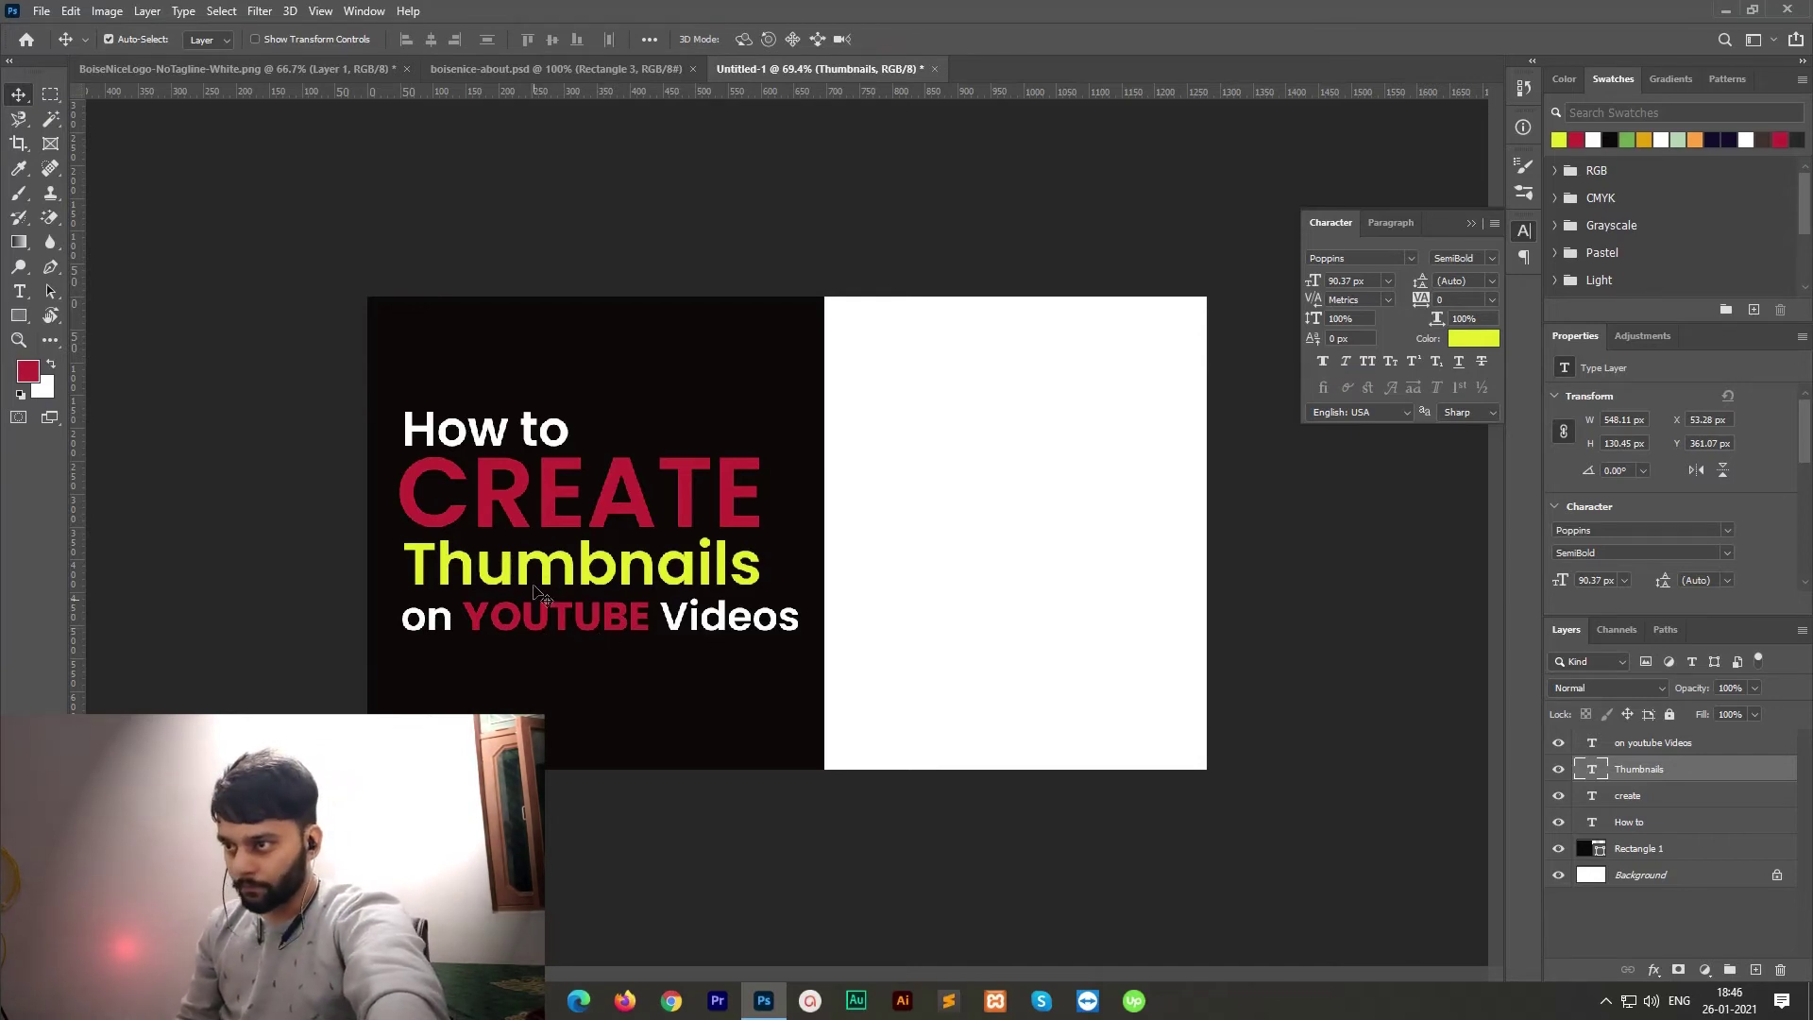
Step: Nudge the bottom title line and CREATE down slightly, then deselect
mouse_move(545, 612)
mouse_down()
mouse_move(544, 629)
mouse_move(546, 589)
mouse_up()
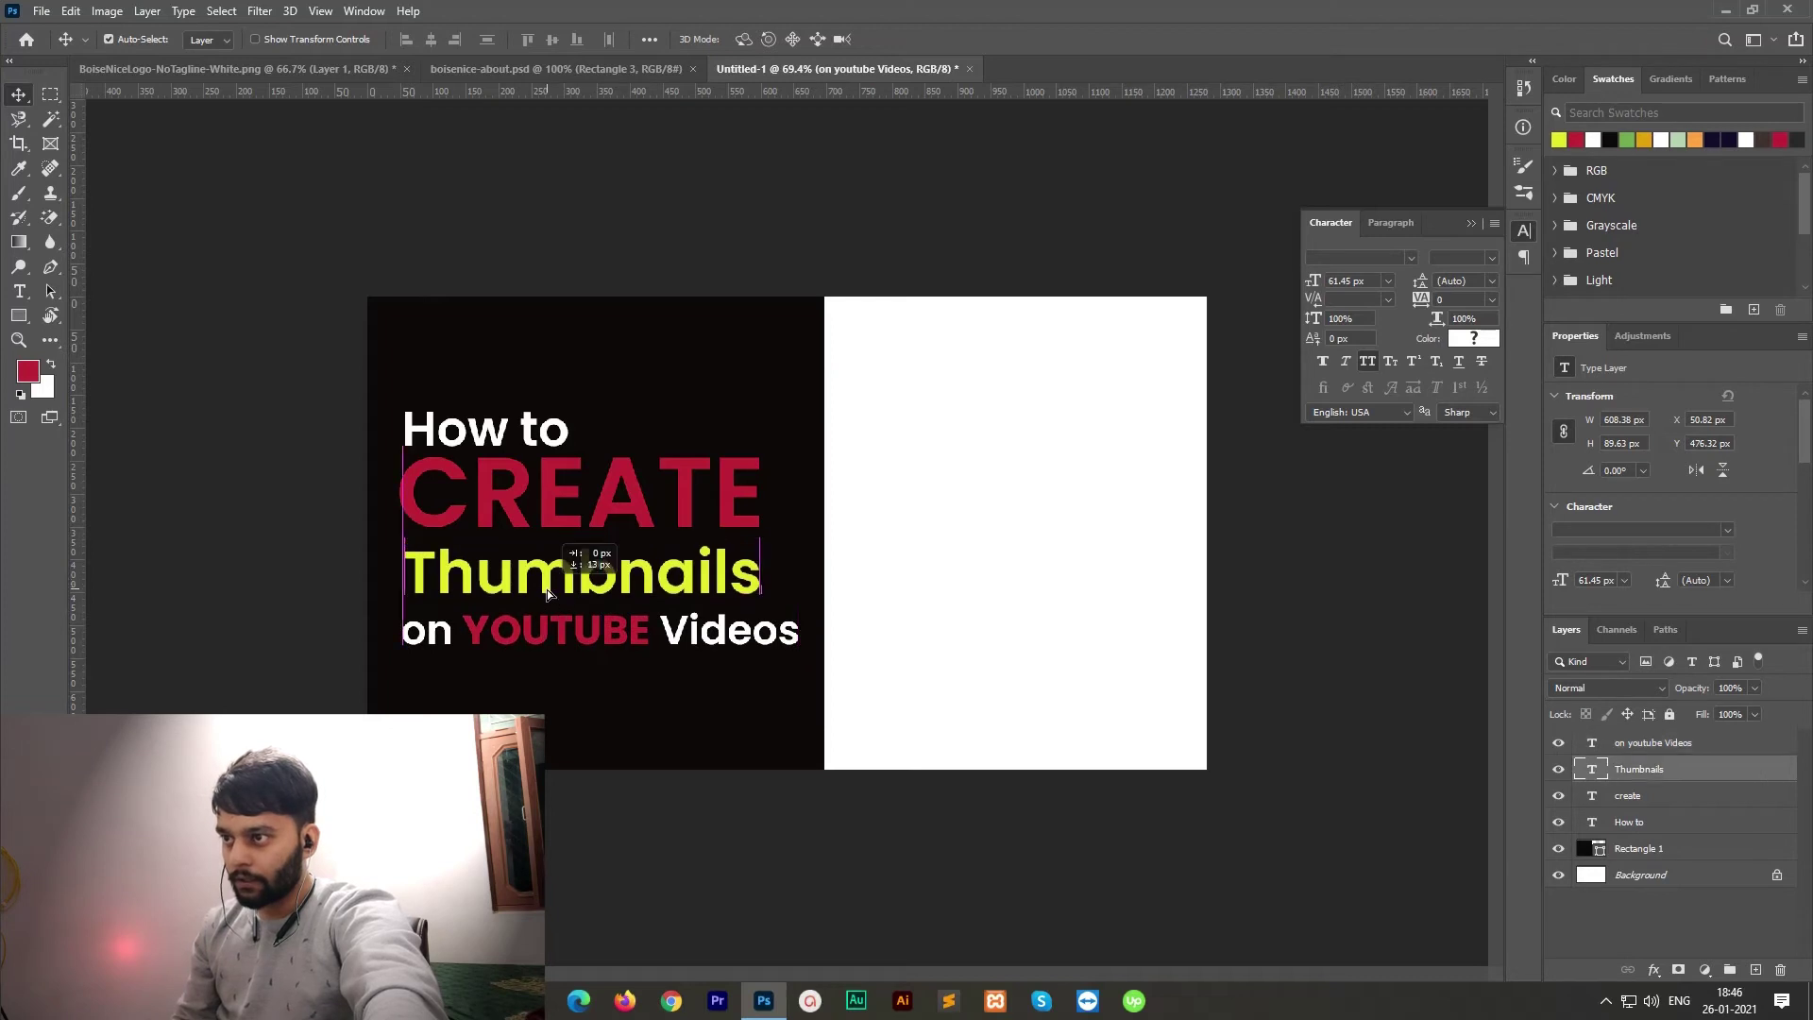
drag(563, 522, 561, 530)
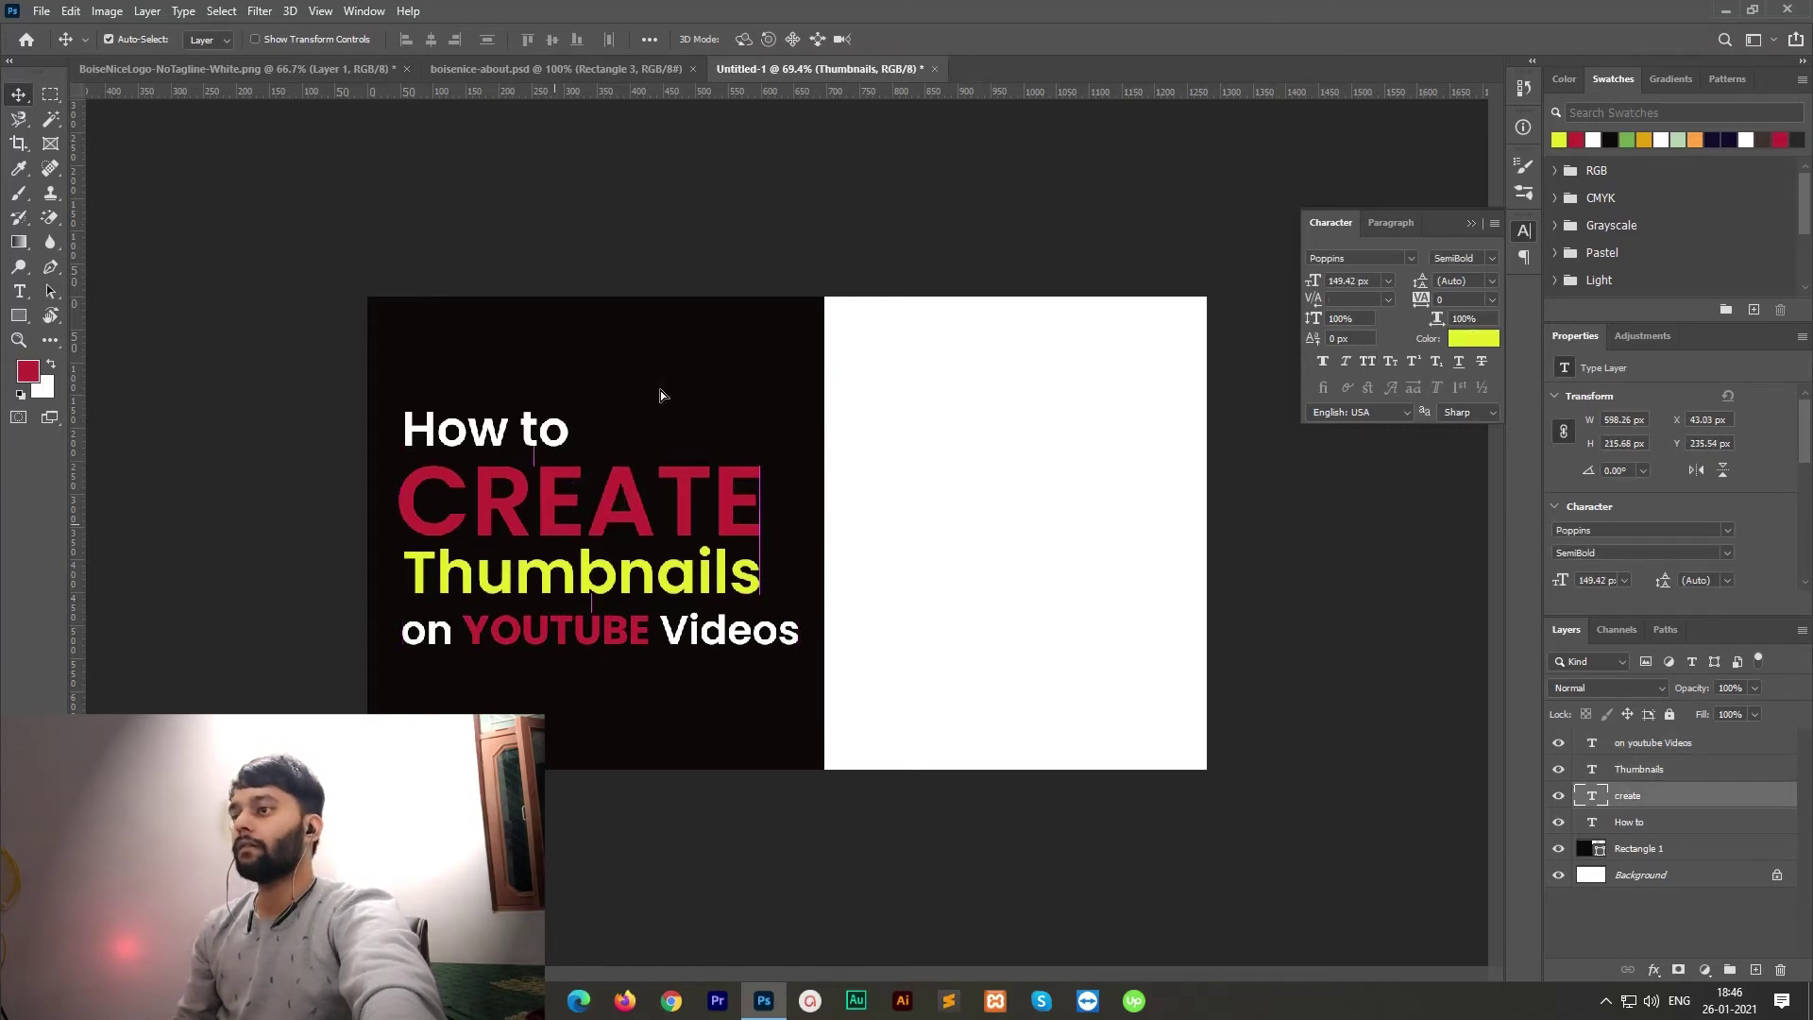
click(822, 809)
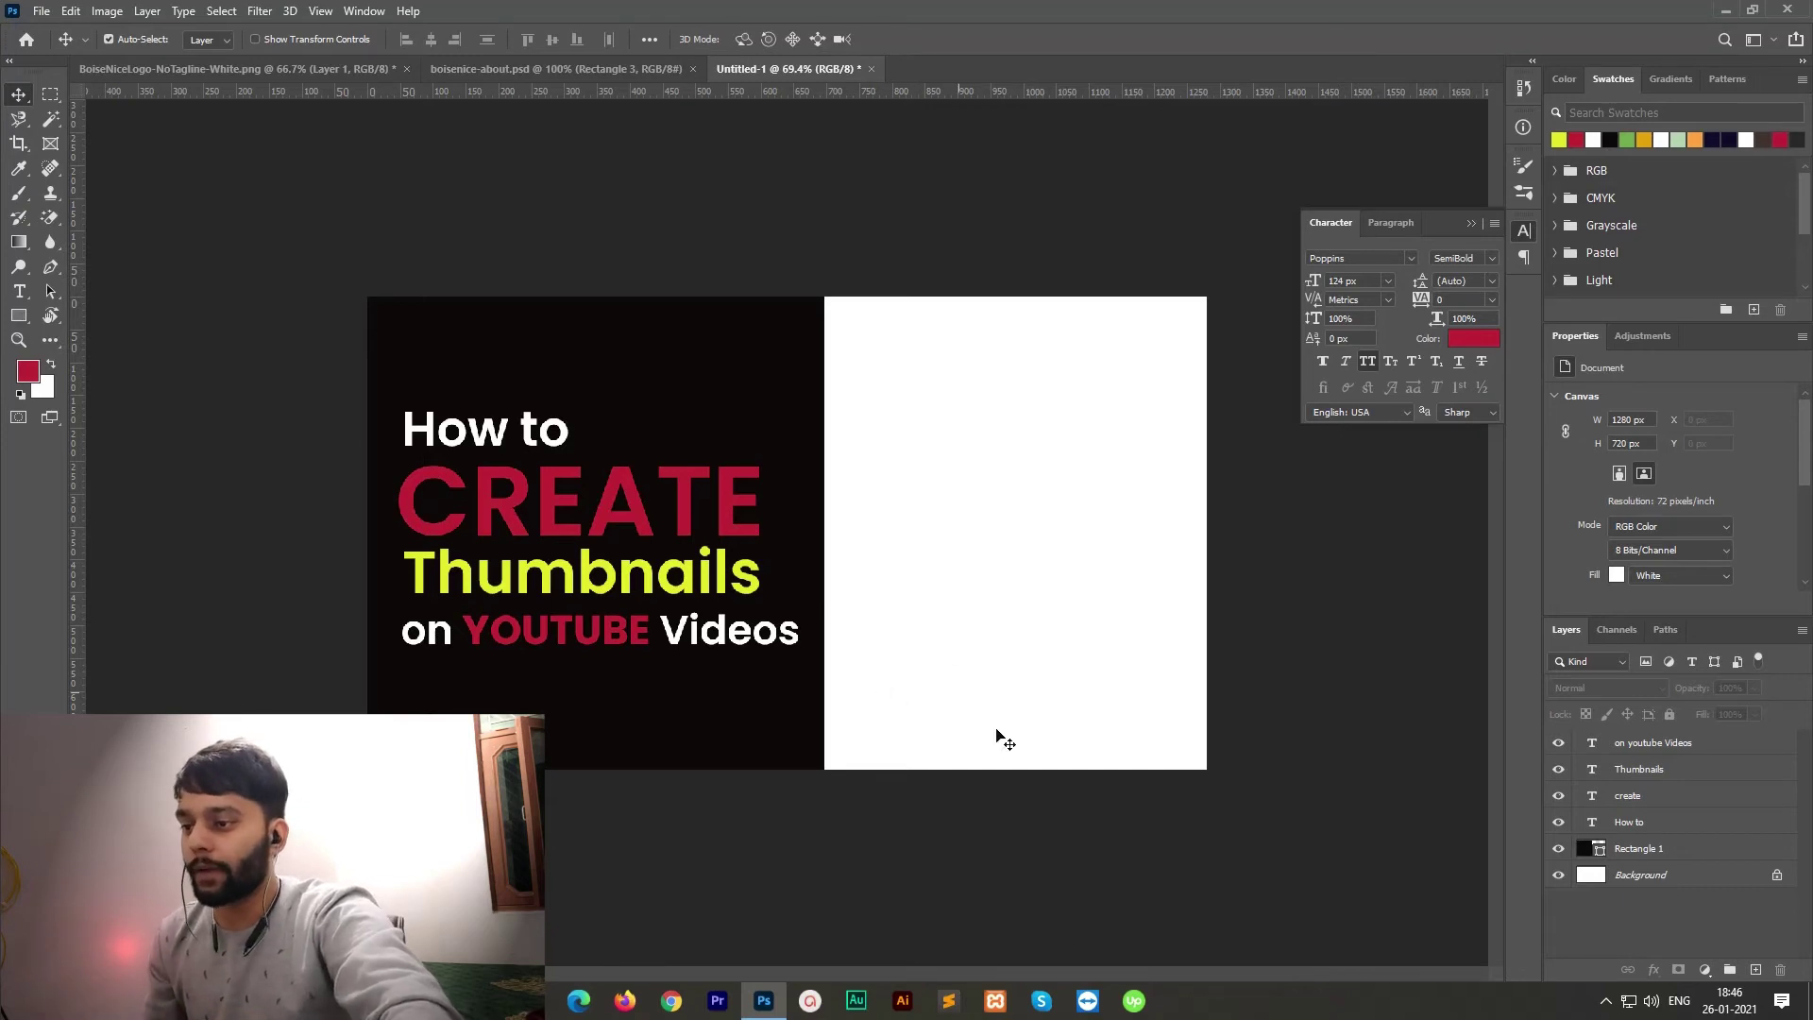
Step: Search Chrome for 'person png' and drag the Happy Person thumbs-up image into Photoshop
click(672, 1001)
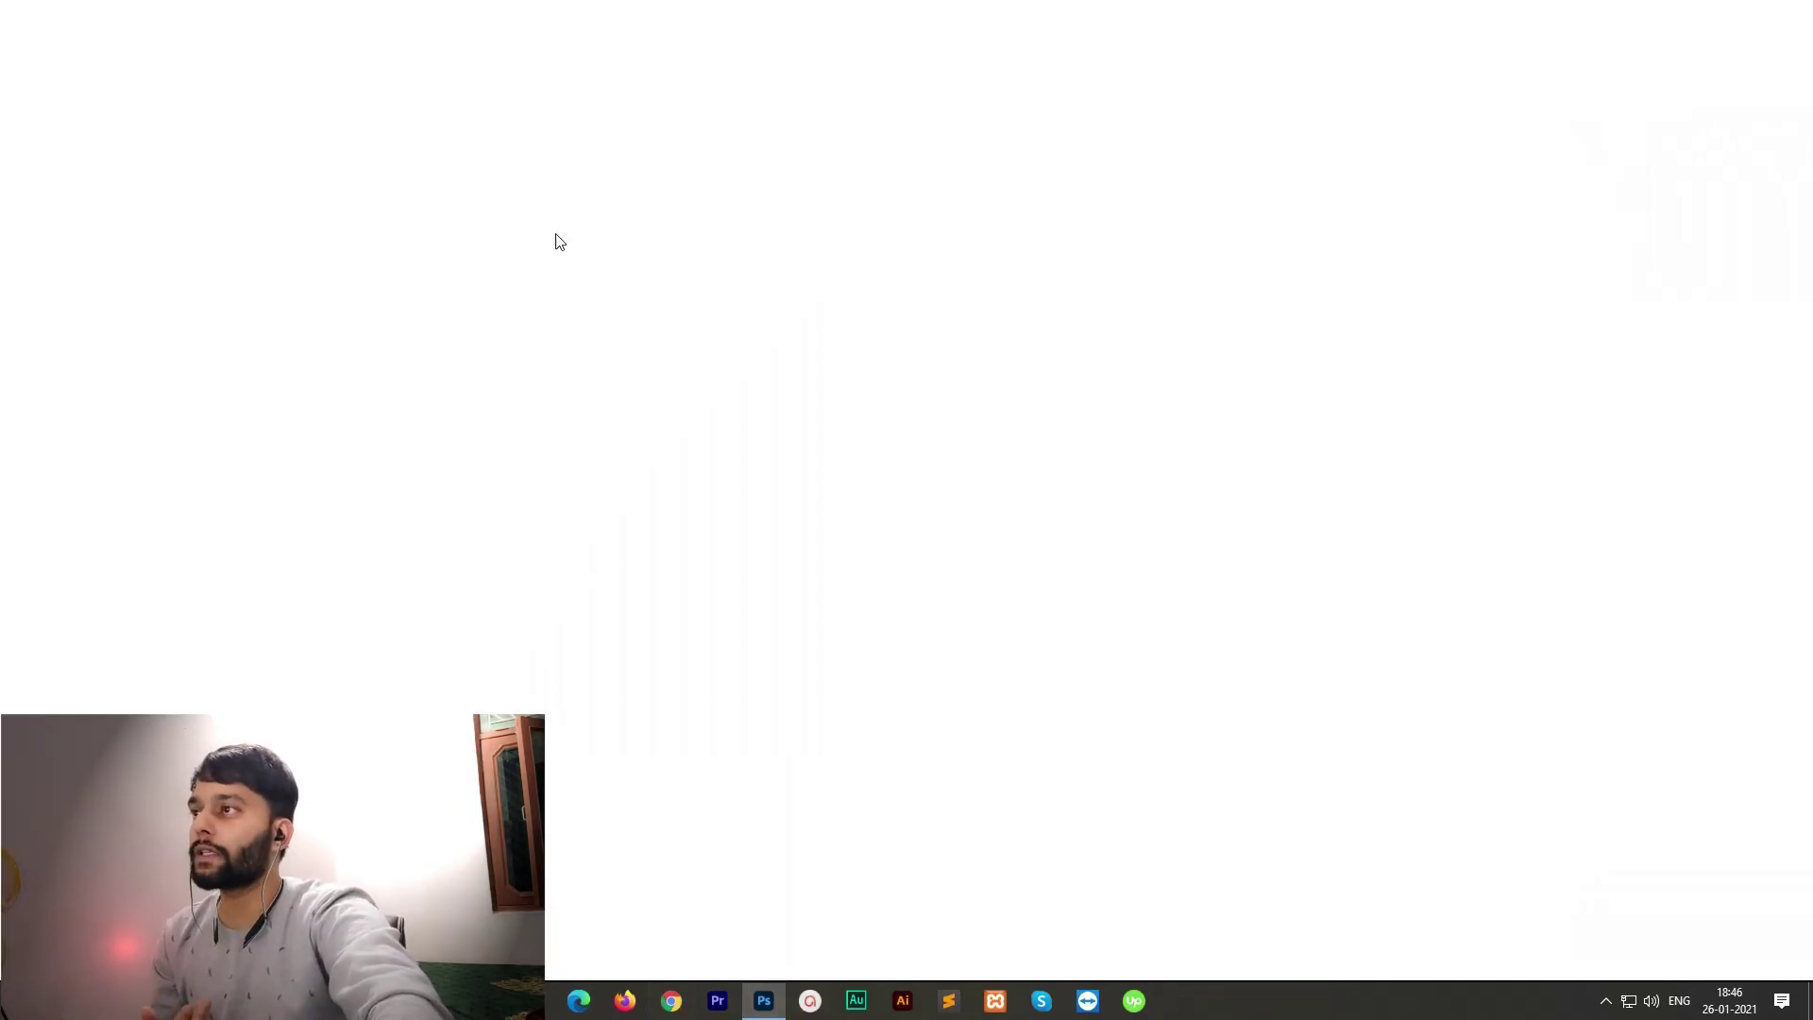
click(310, 47)
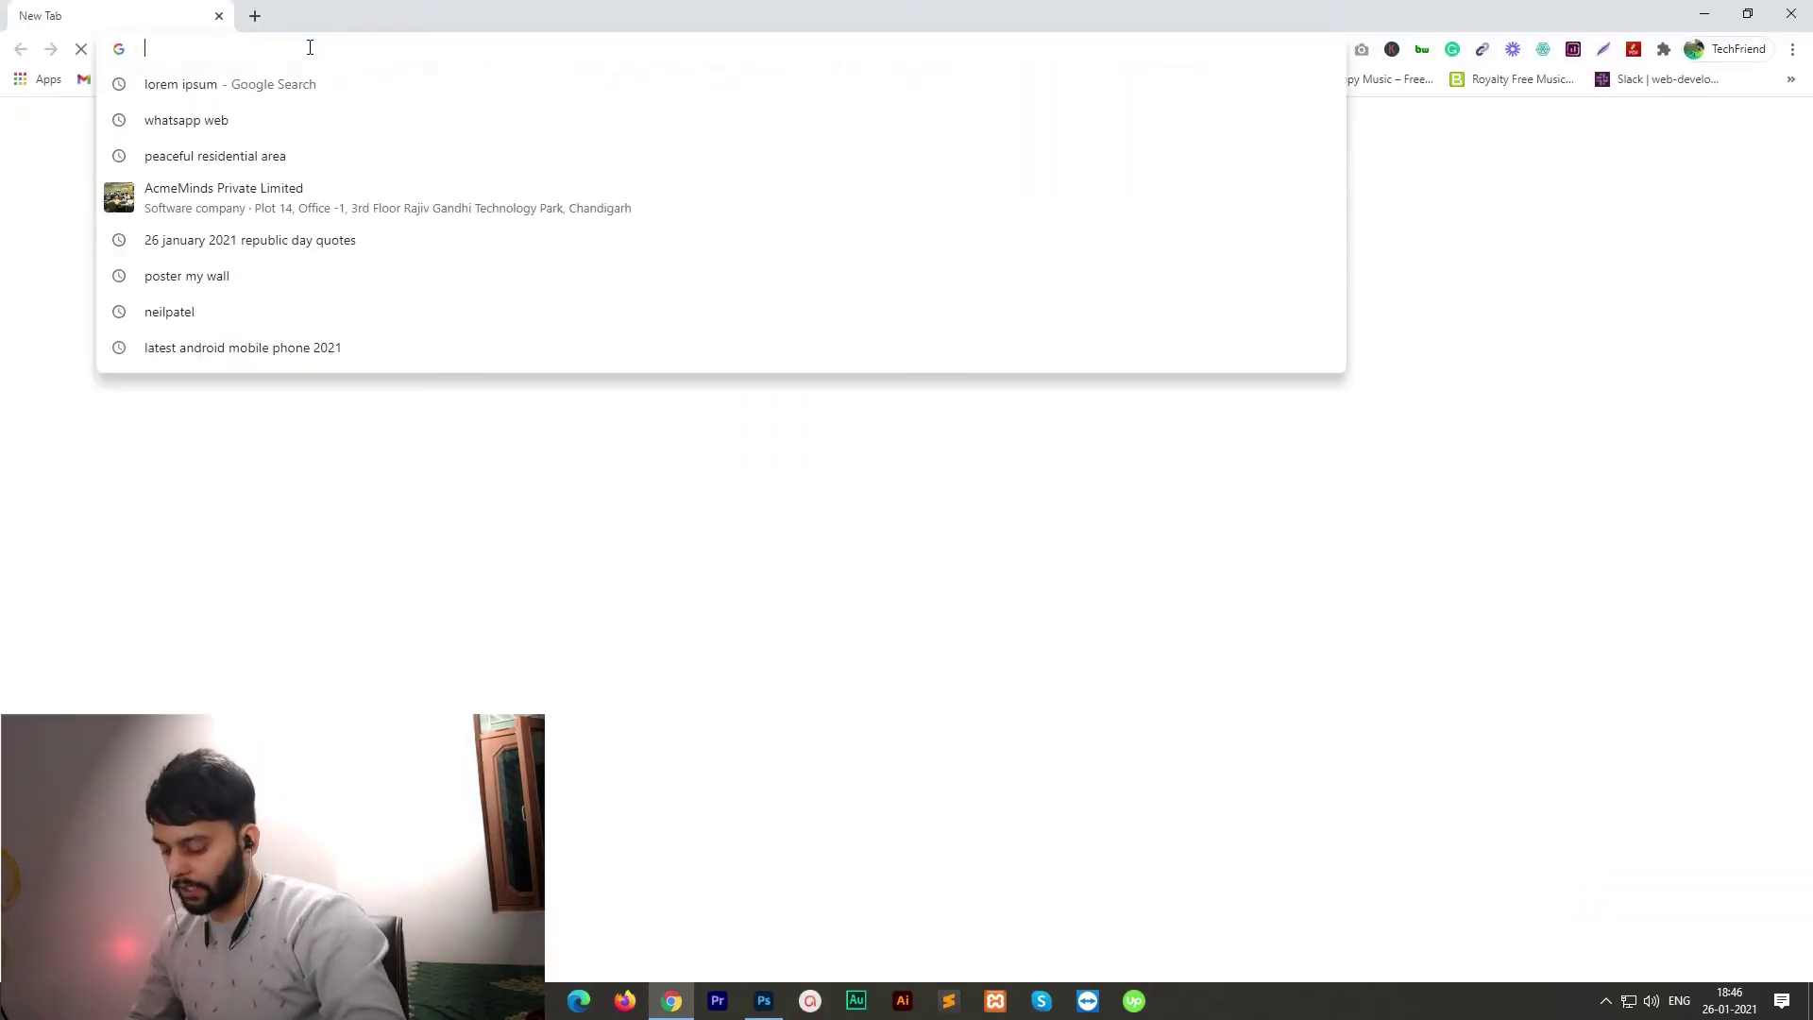
text(pers)
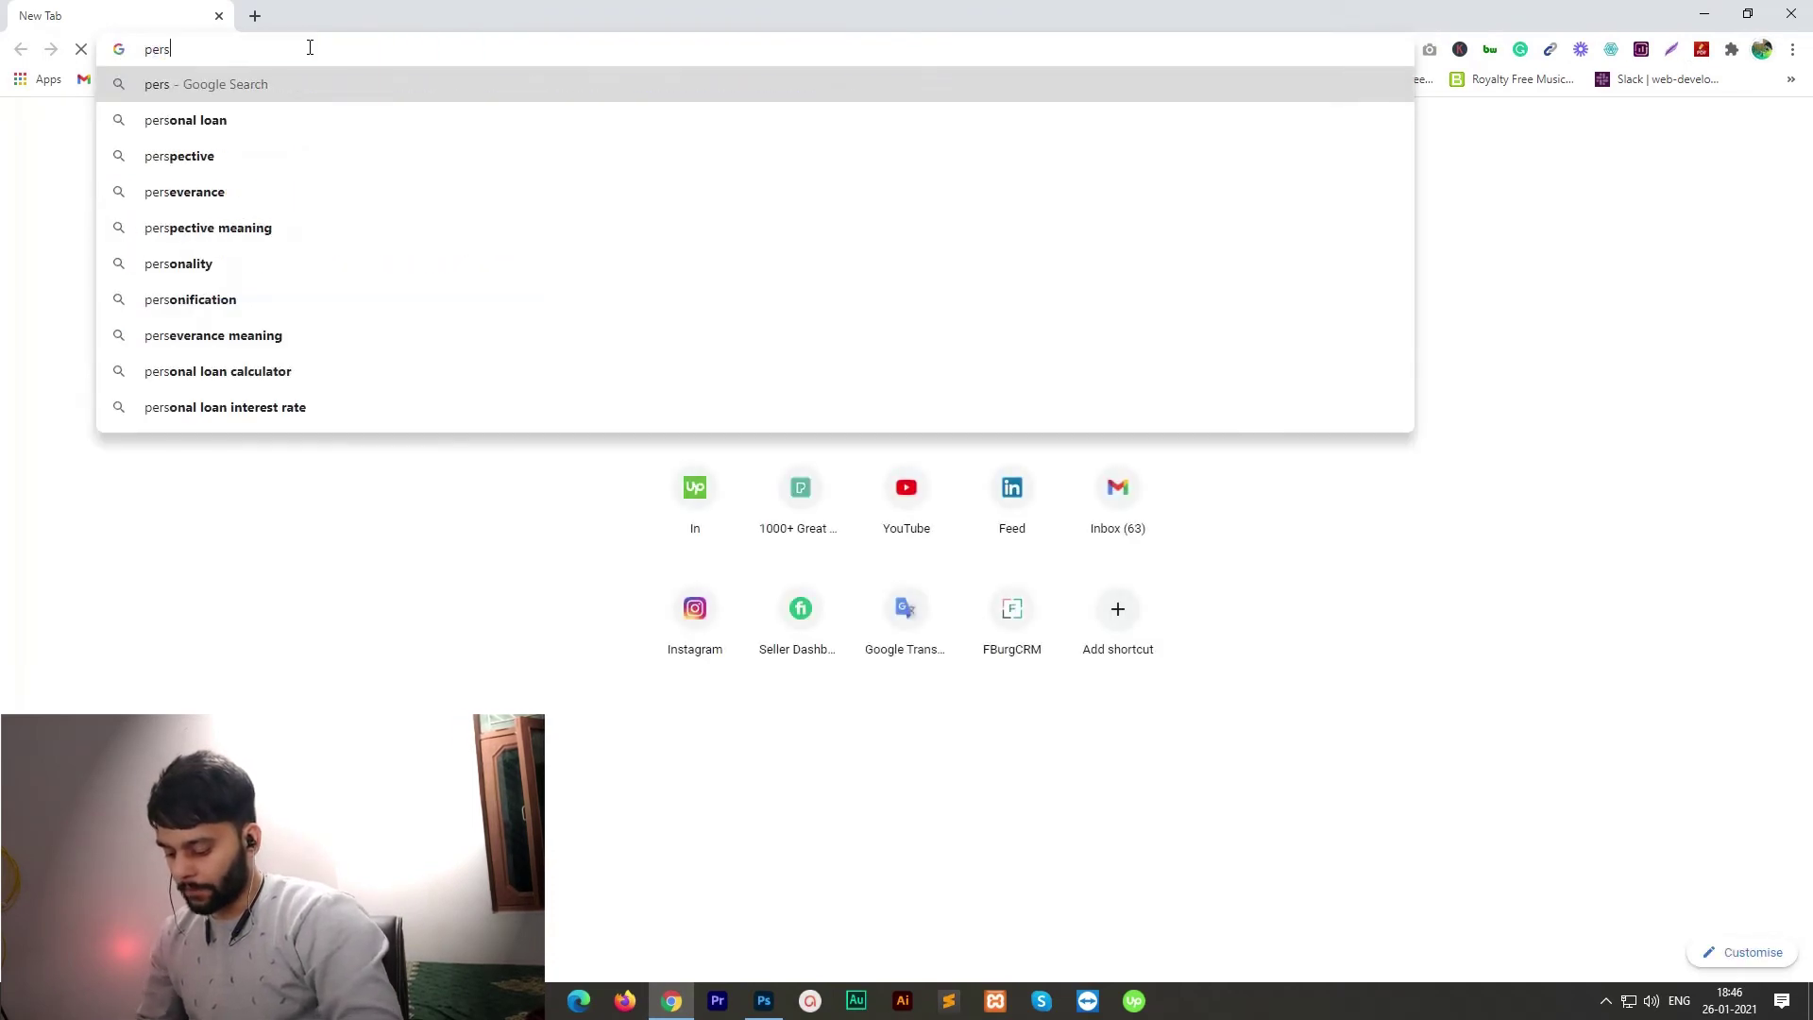
text(on png)
key(Return)
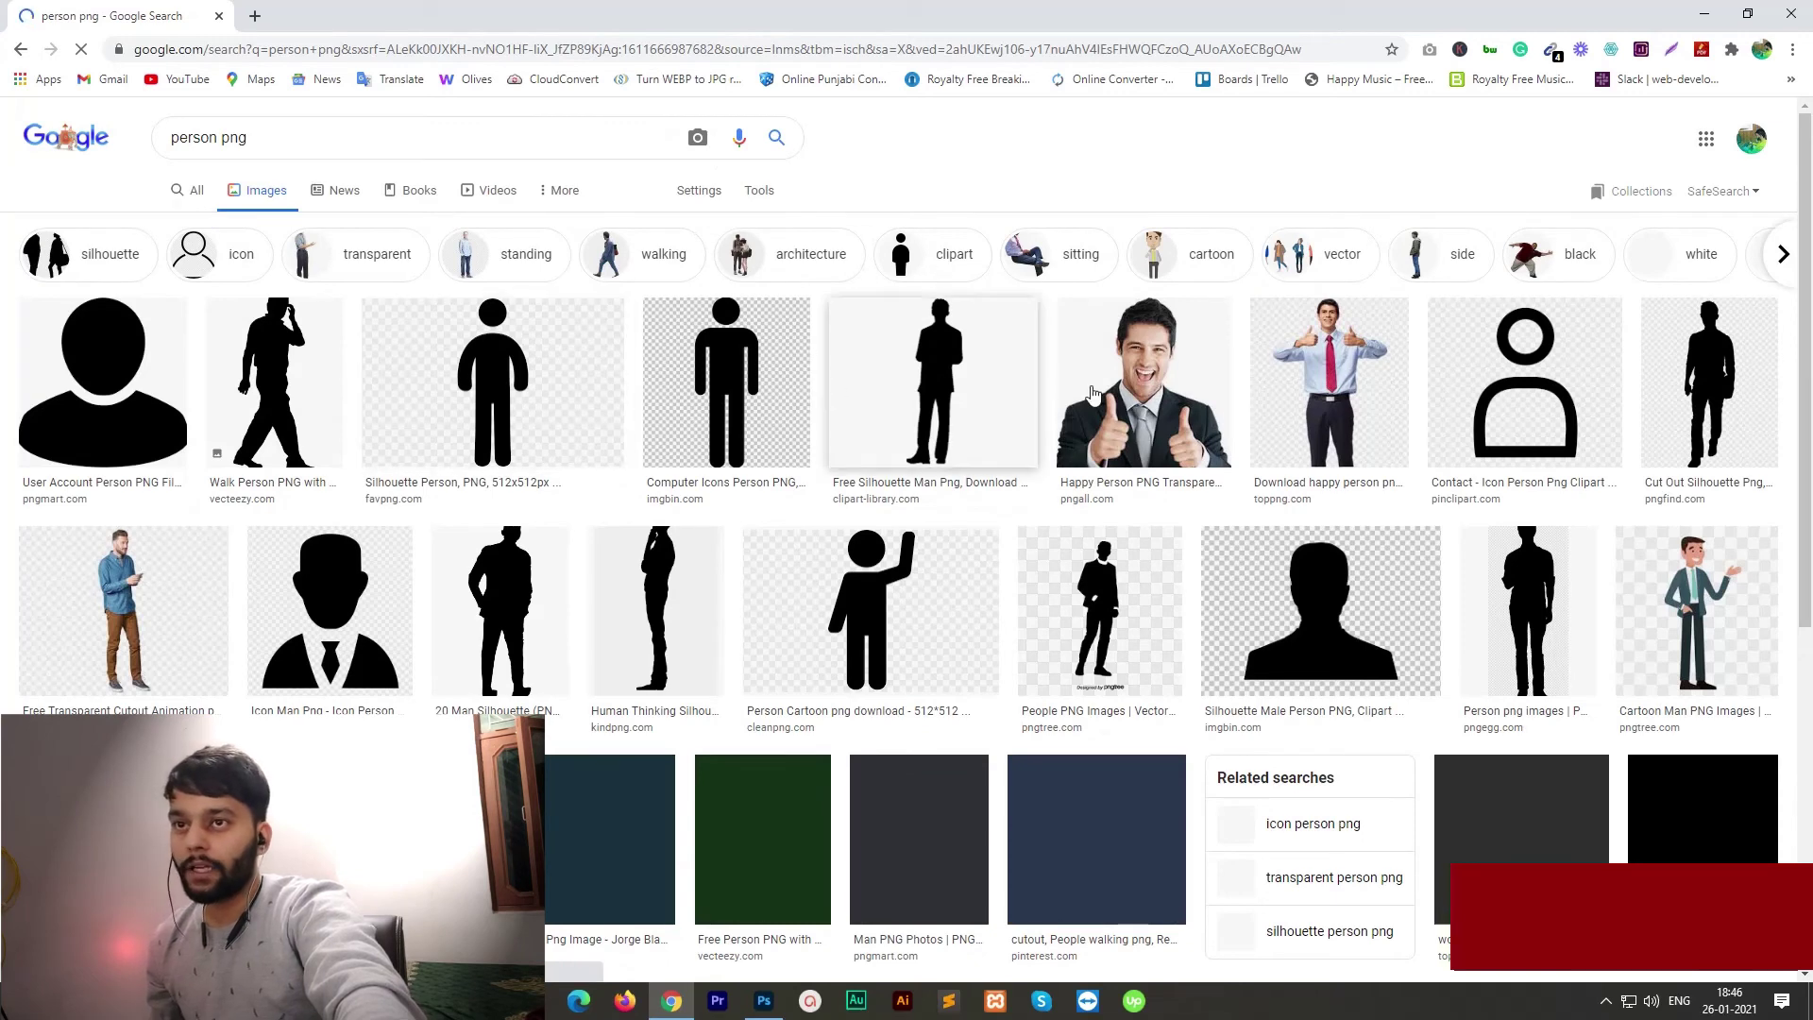
click(1176, 396)
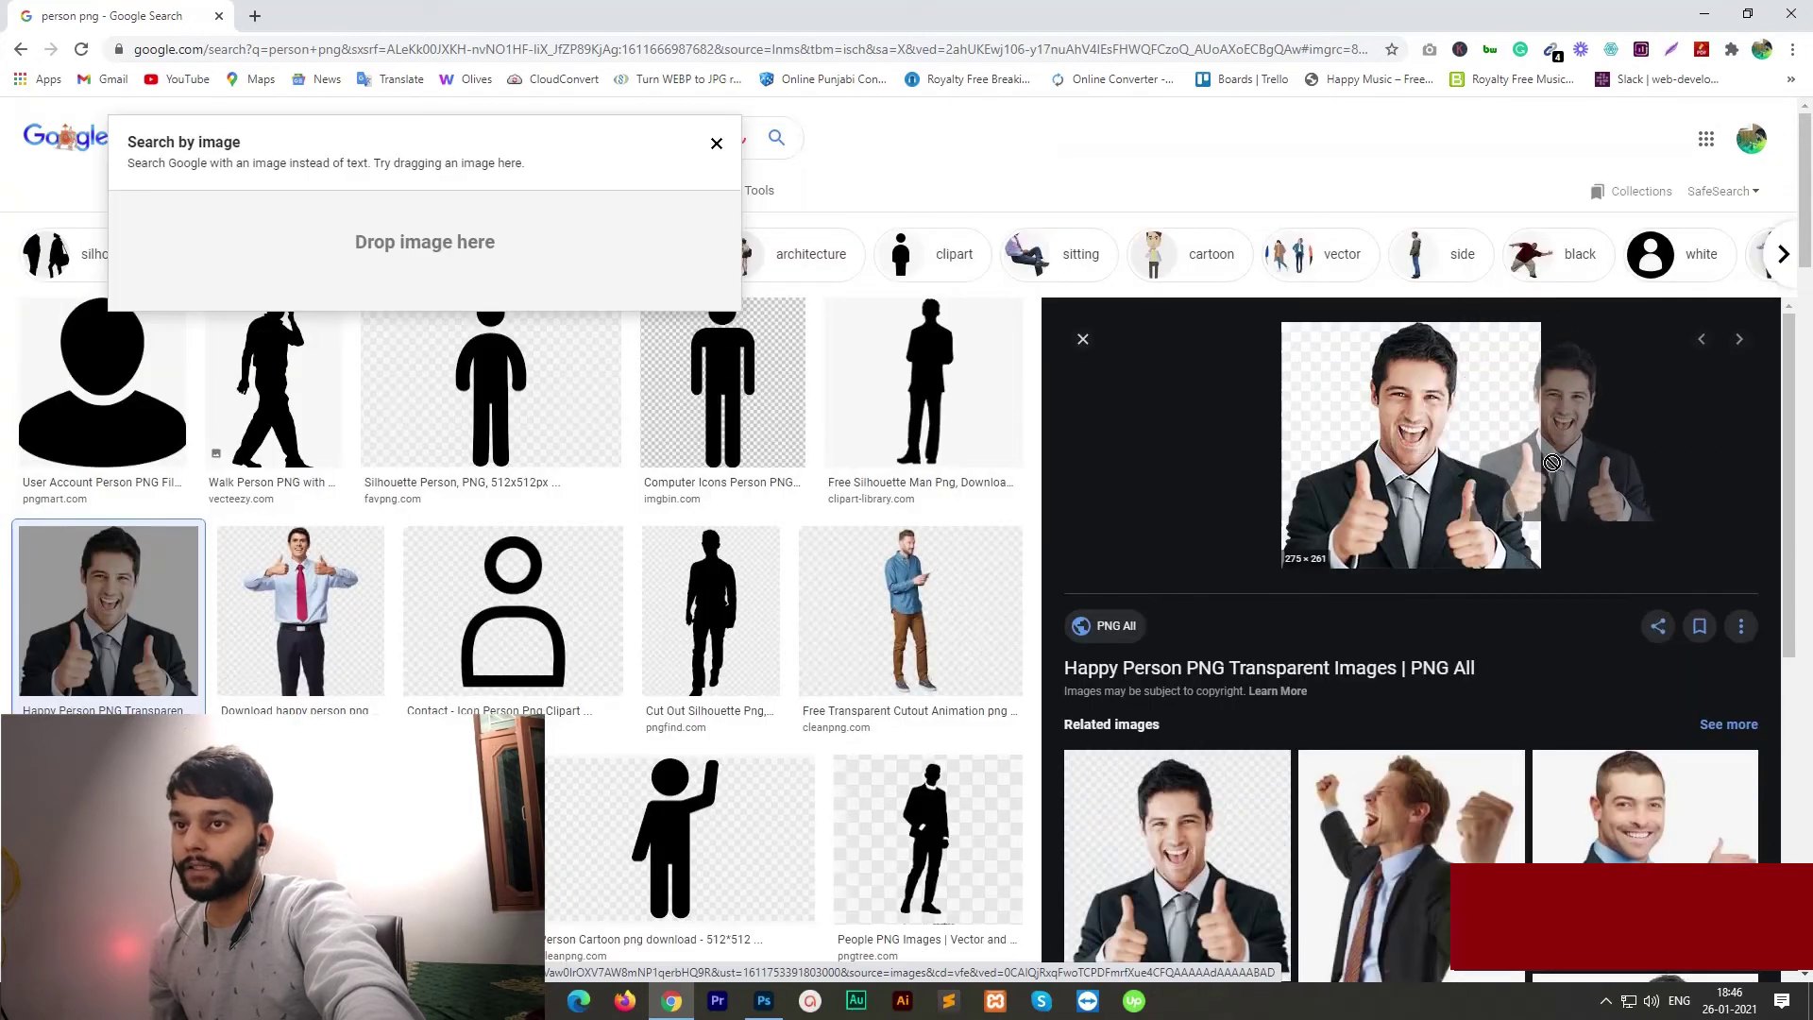
mouse_move(1437, 365)
mouse_down()
mouse_move(1256, 795)
mouse_move(1044, 712)
mouse_move(939, 609)
mouse_move(1075, 775)
mouse_move(1186, 715)
mouse_up()
key(alt+Tab)
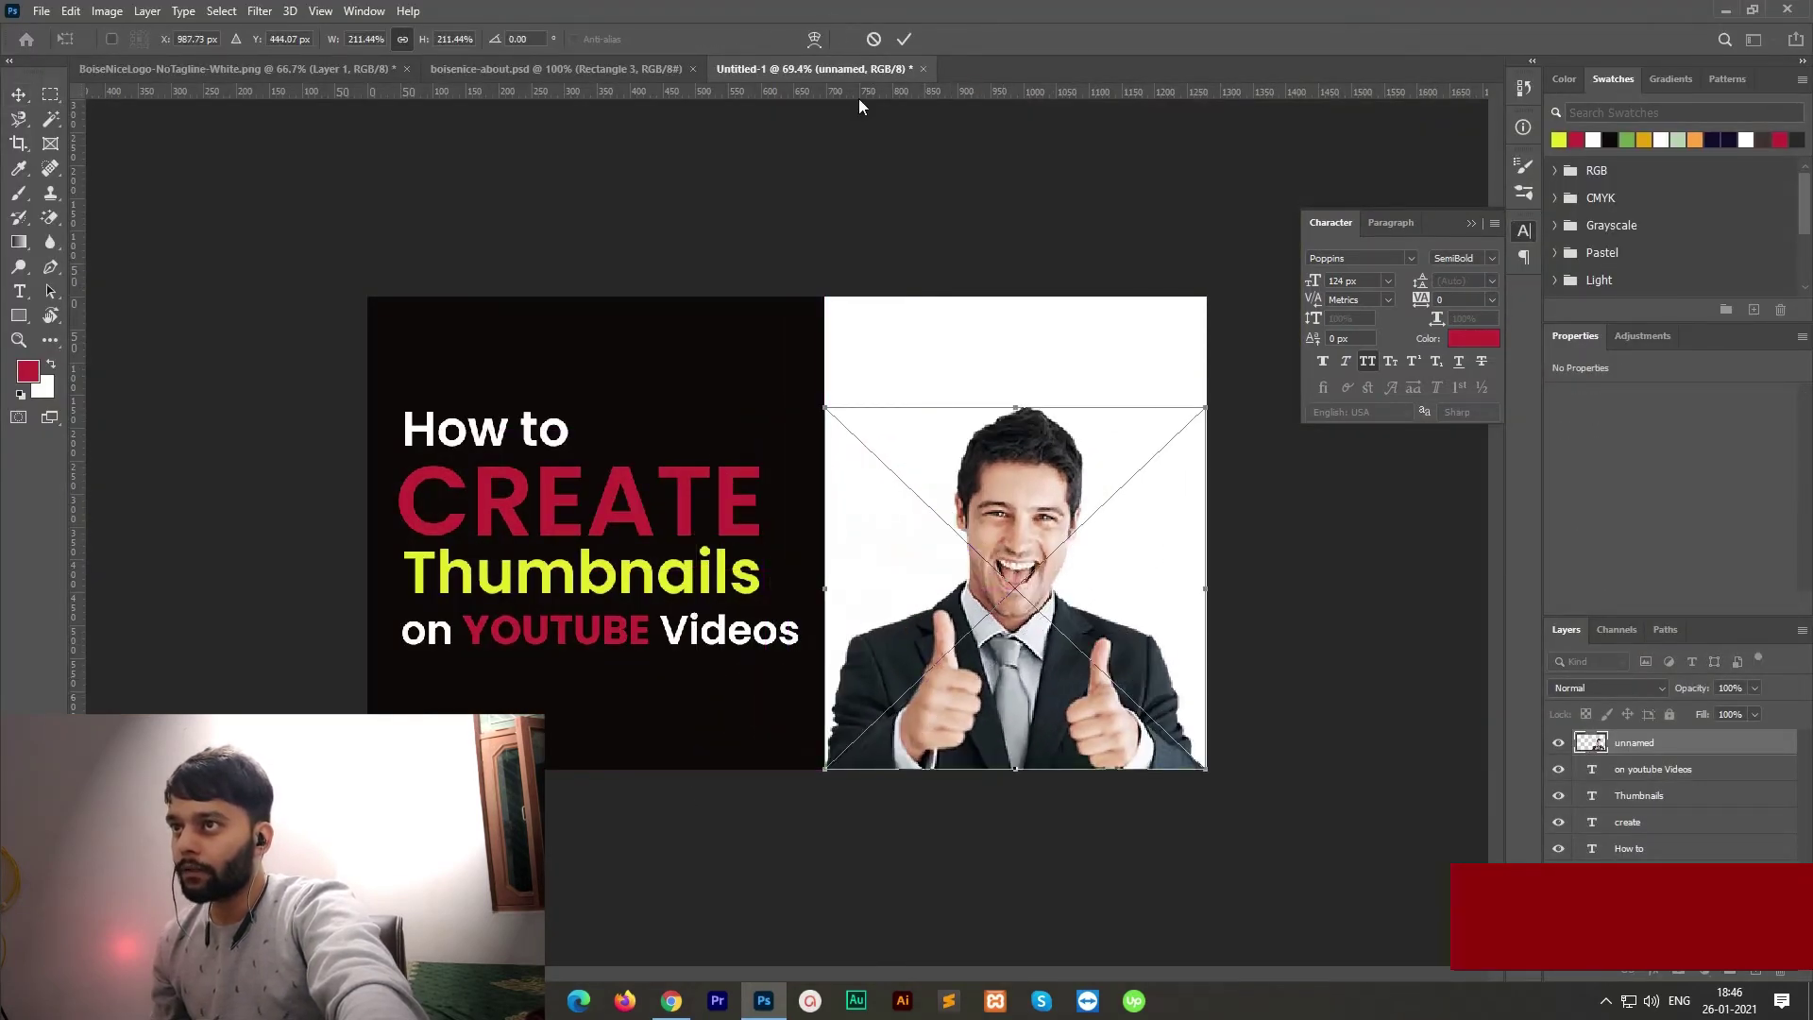
Step: Commit the thumbs-up man photo and fill the unlocked Background layer with the yellow swatch
click(905, 39)
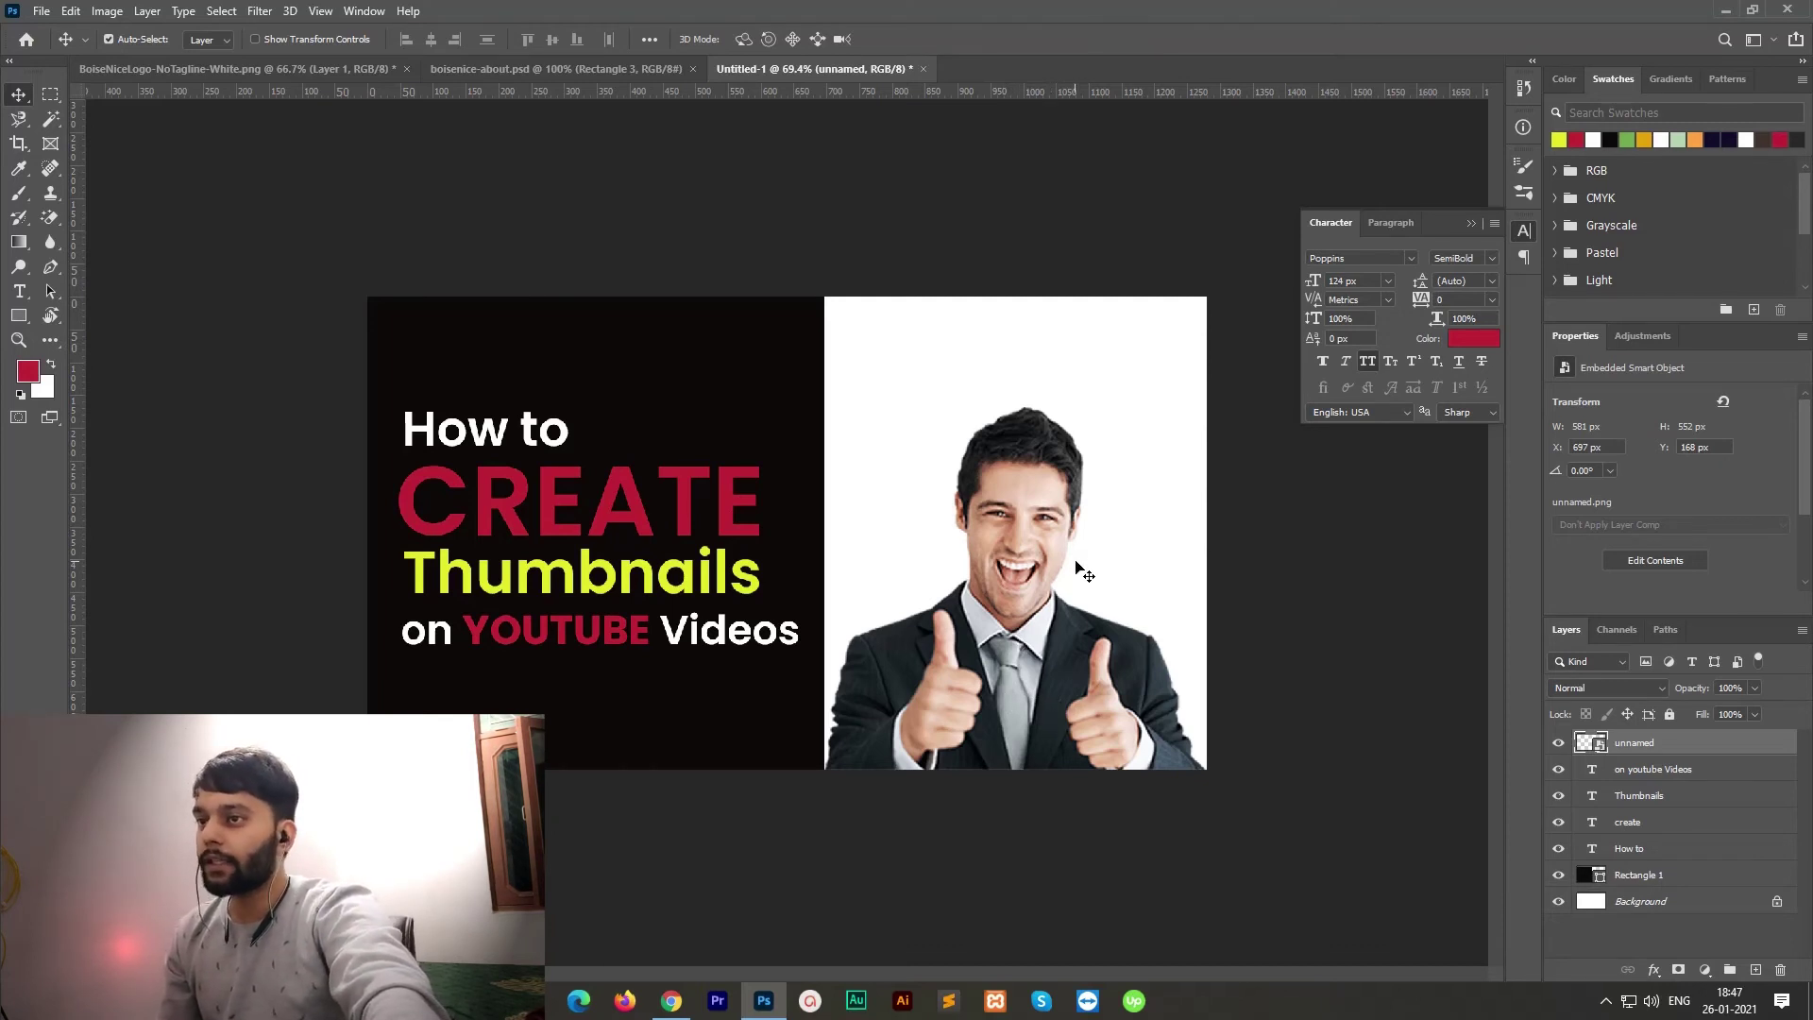
click(1058, 359)
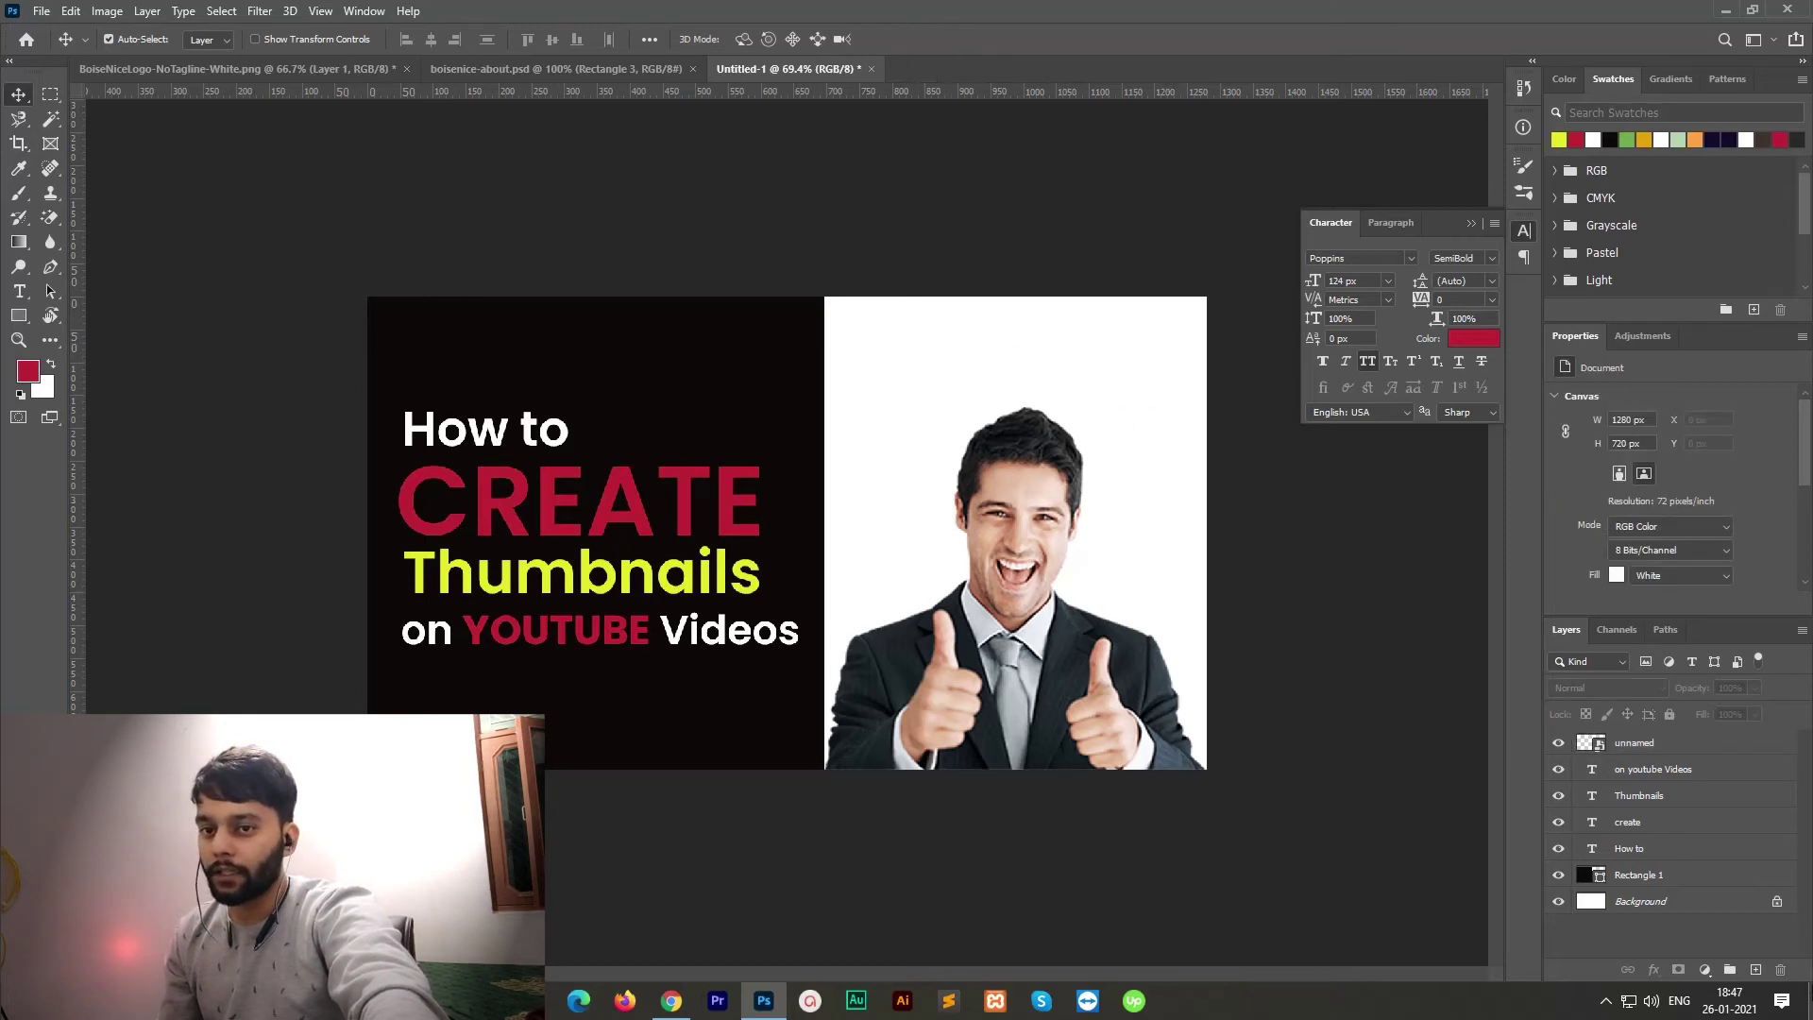
click(1778, 902)
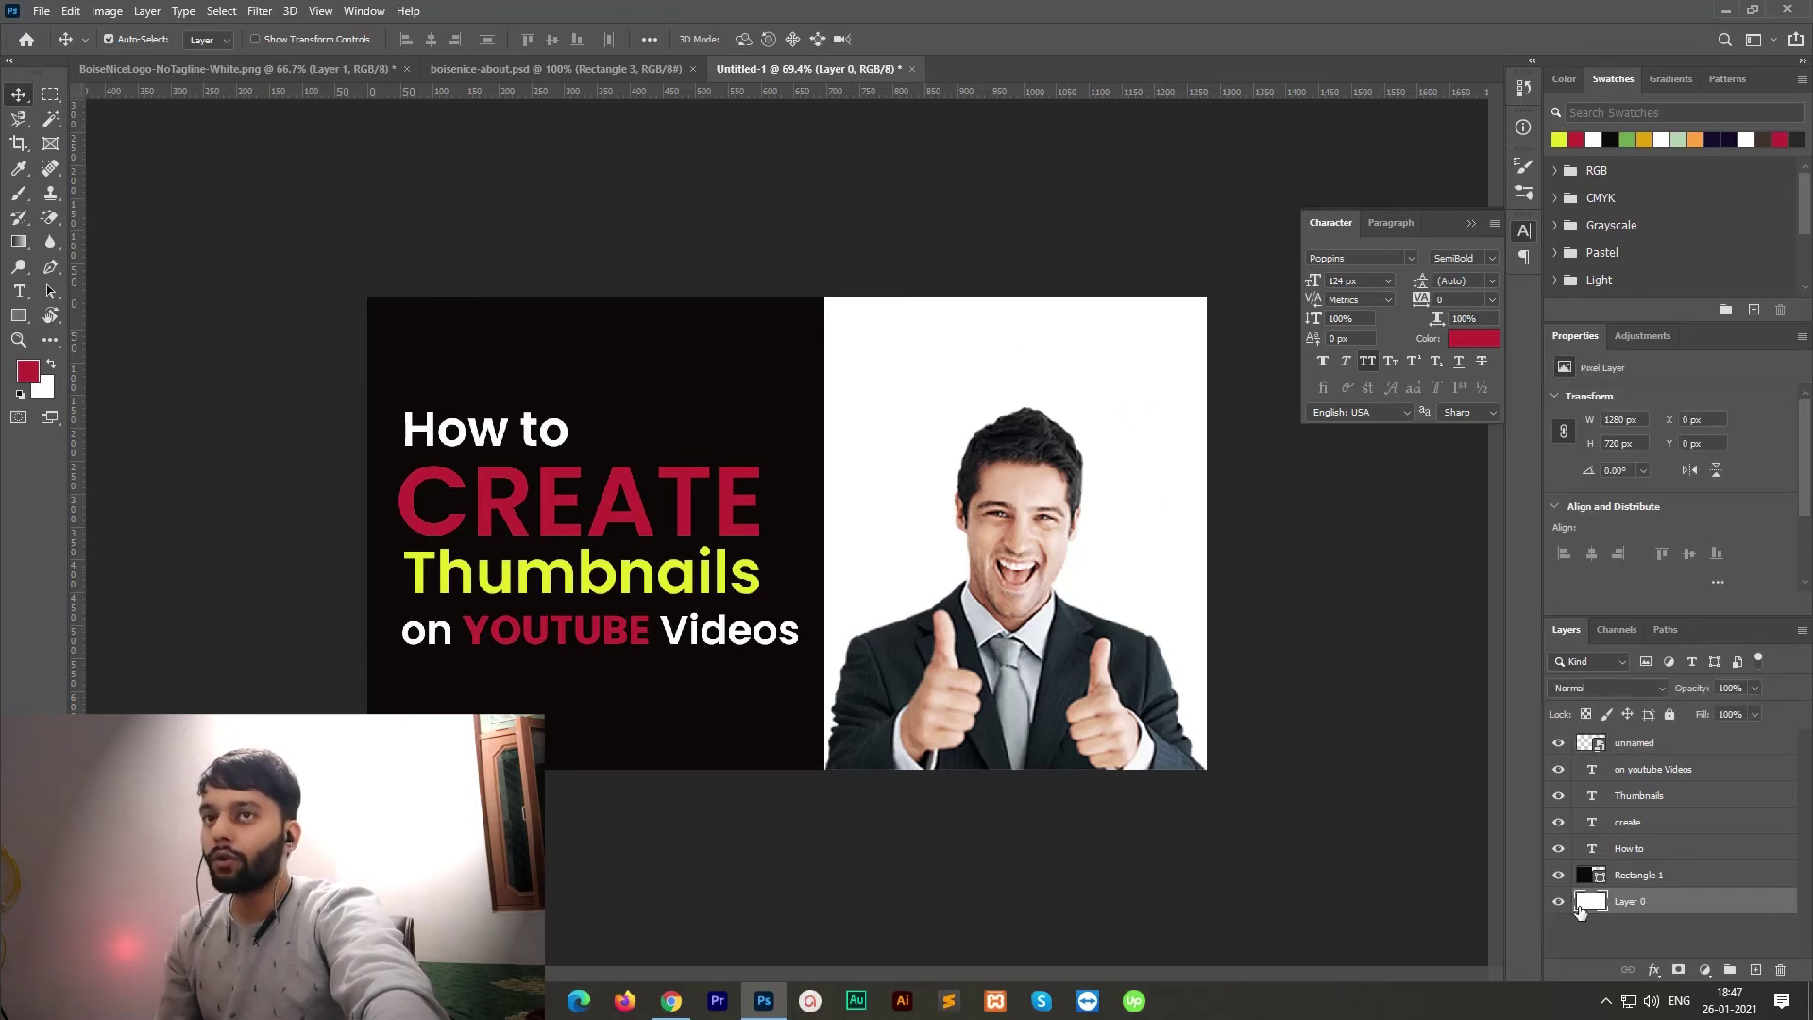
click(1559, 140)
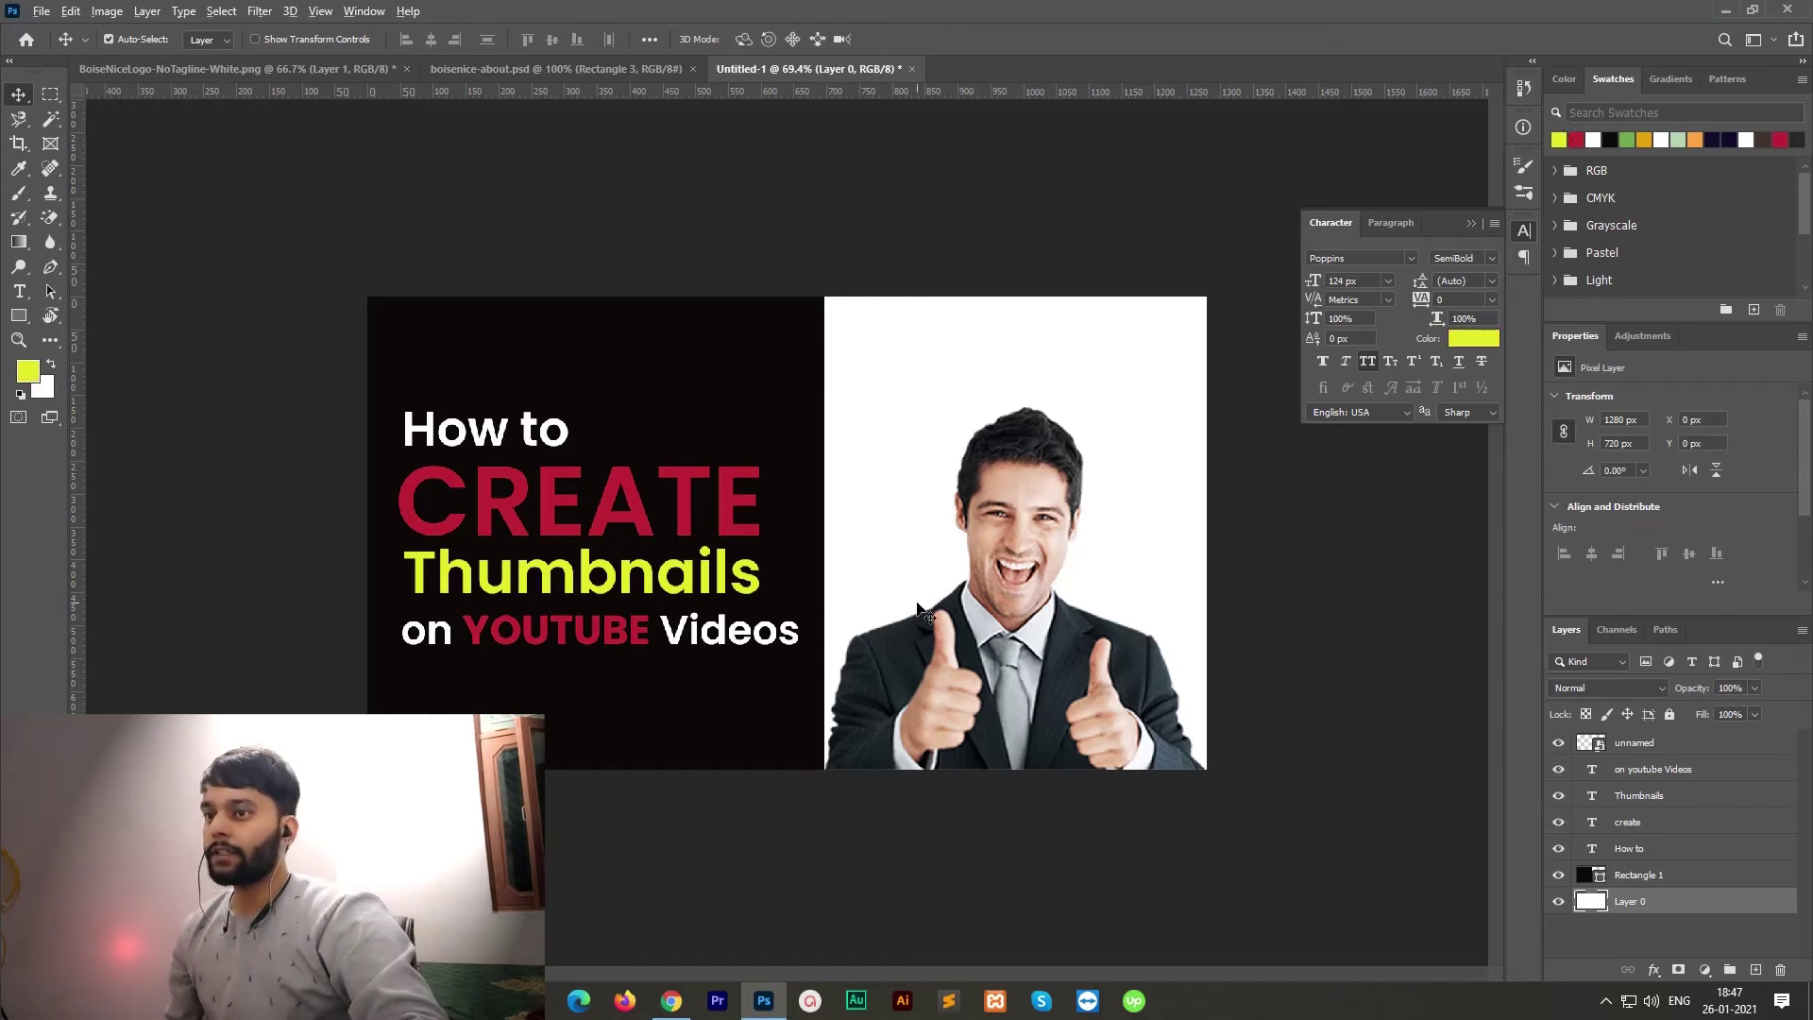
key(alt+BackSpace)
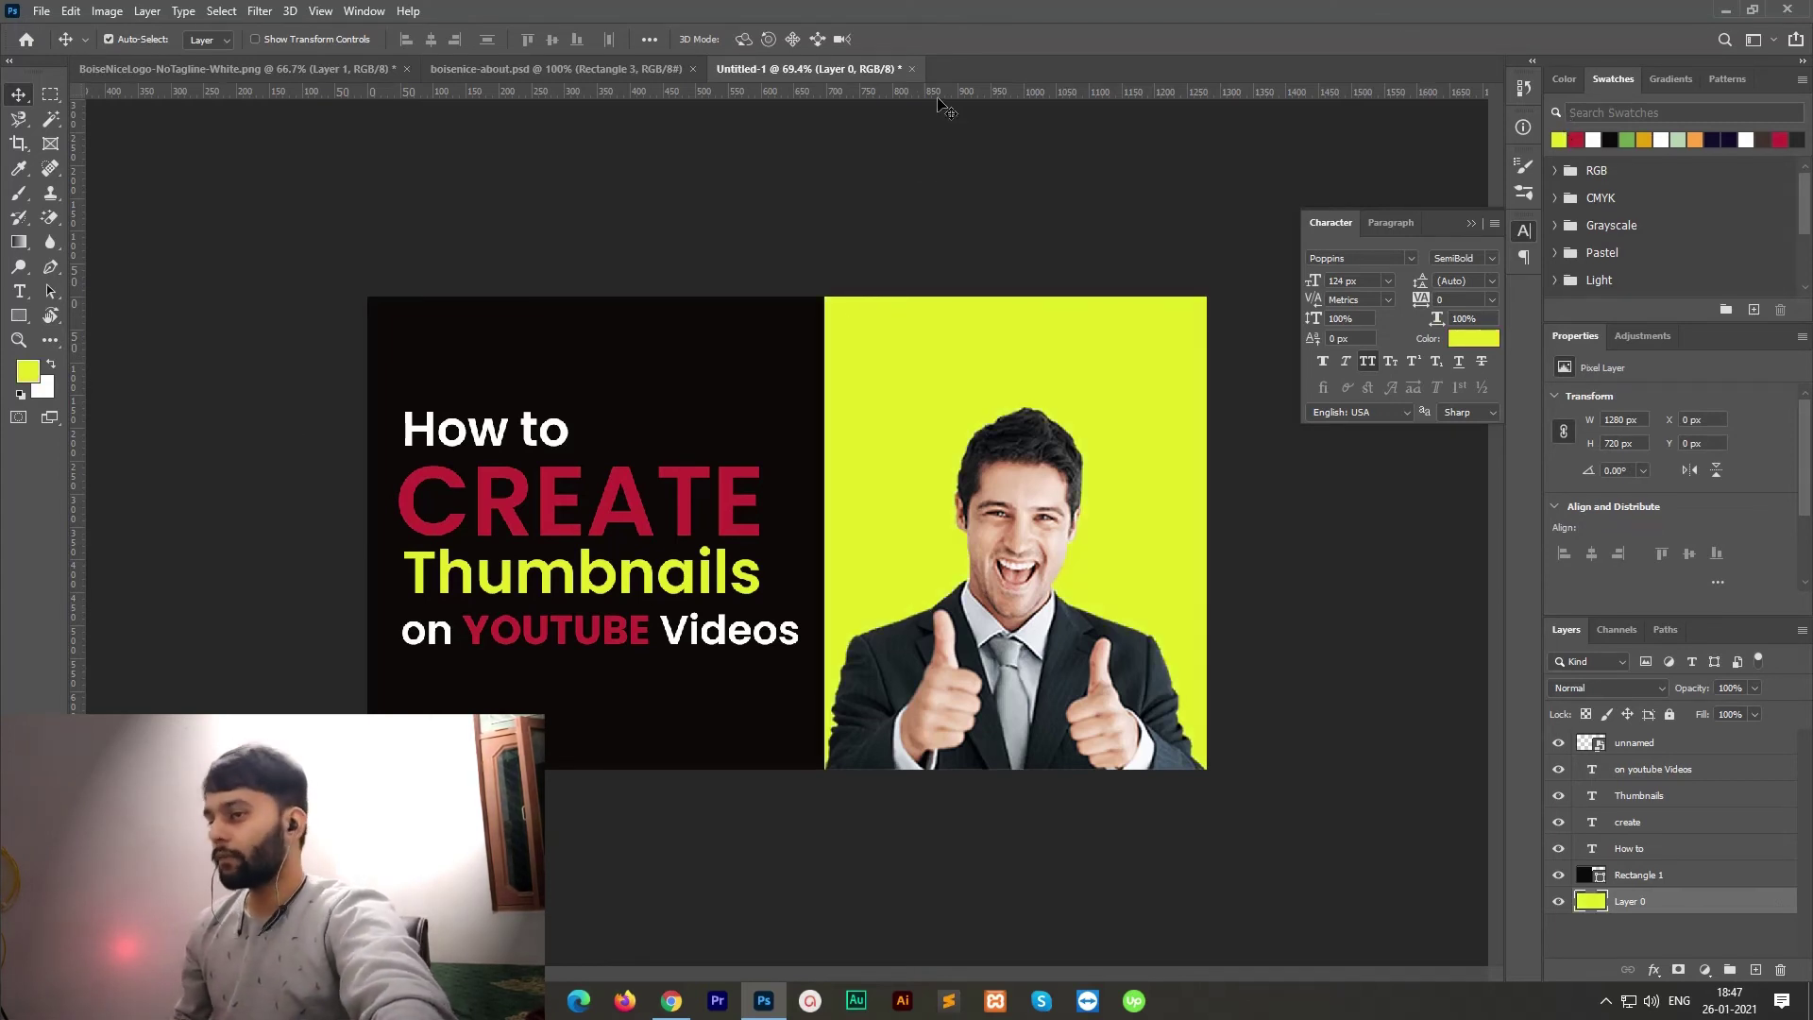
click(915, 168)
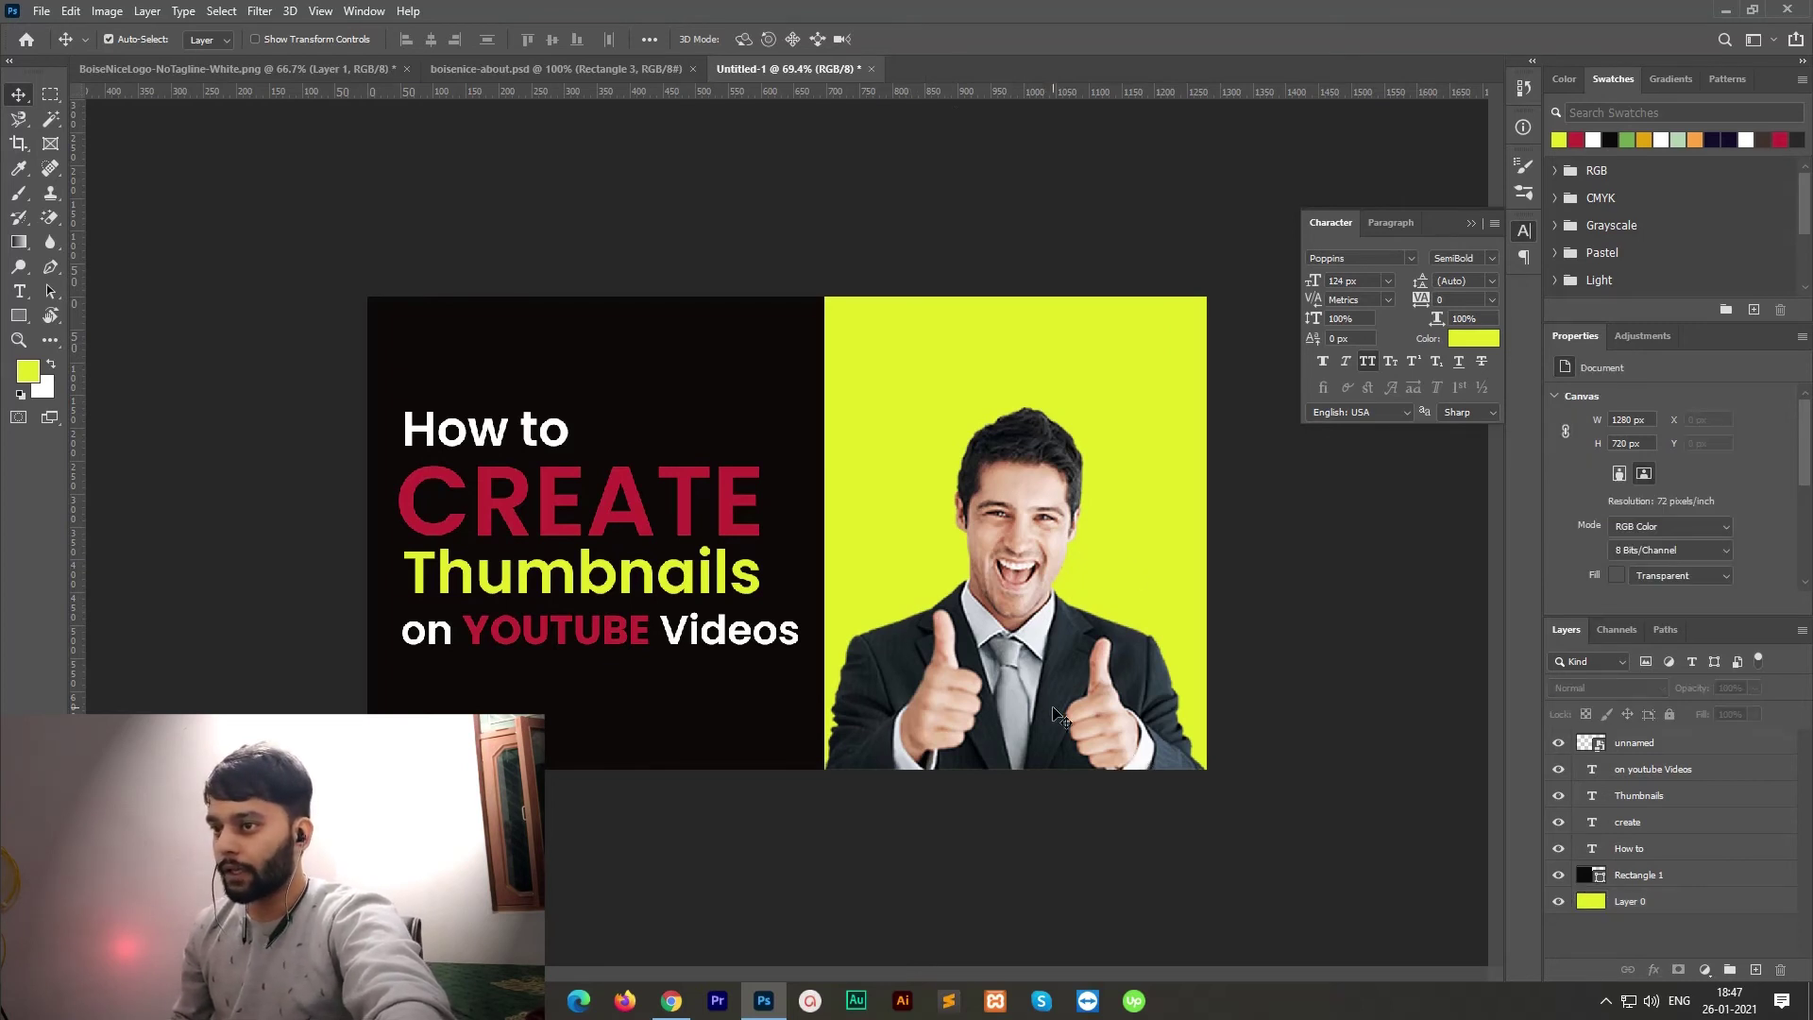
Step: Raise the man photo slightly and draw a thin white bar across its bottom
drag(1056, 715, 1050, 646)
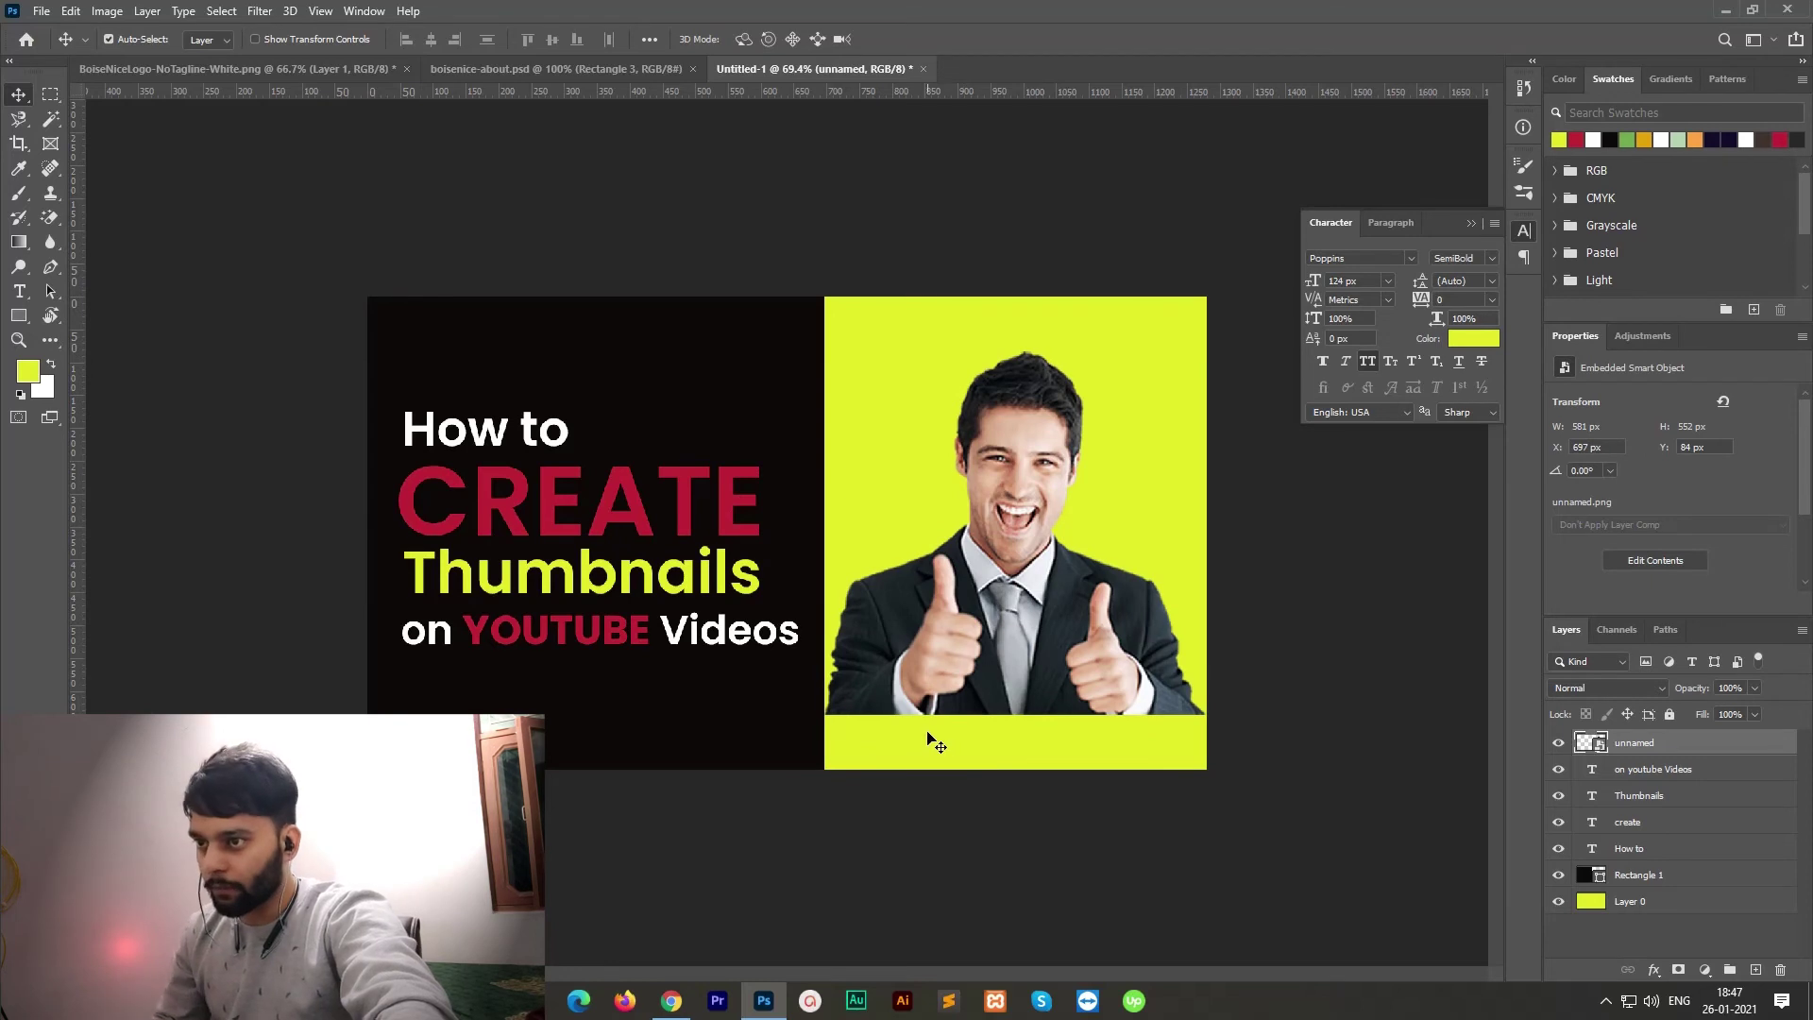
key(u)
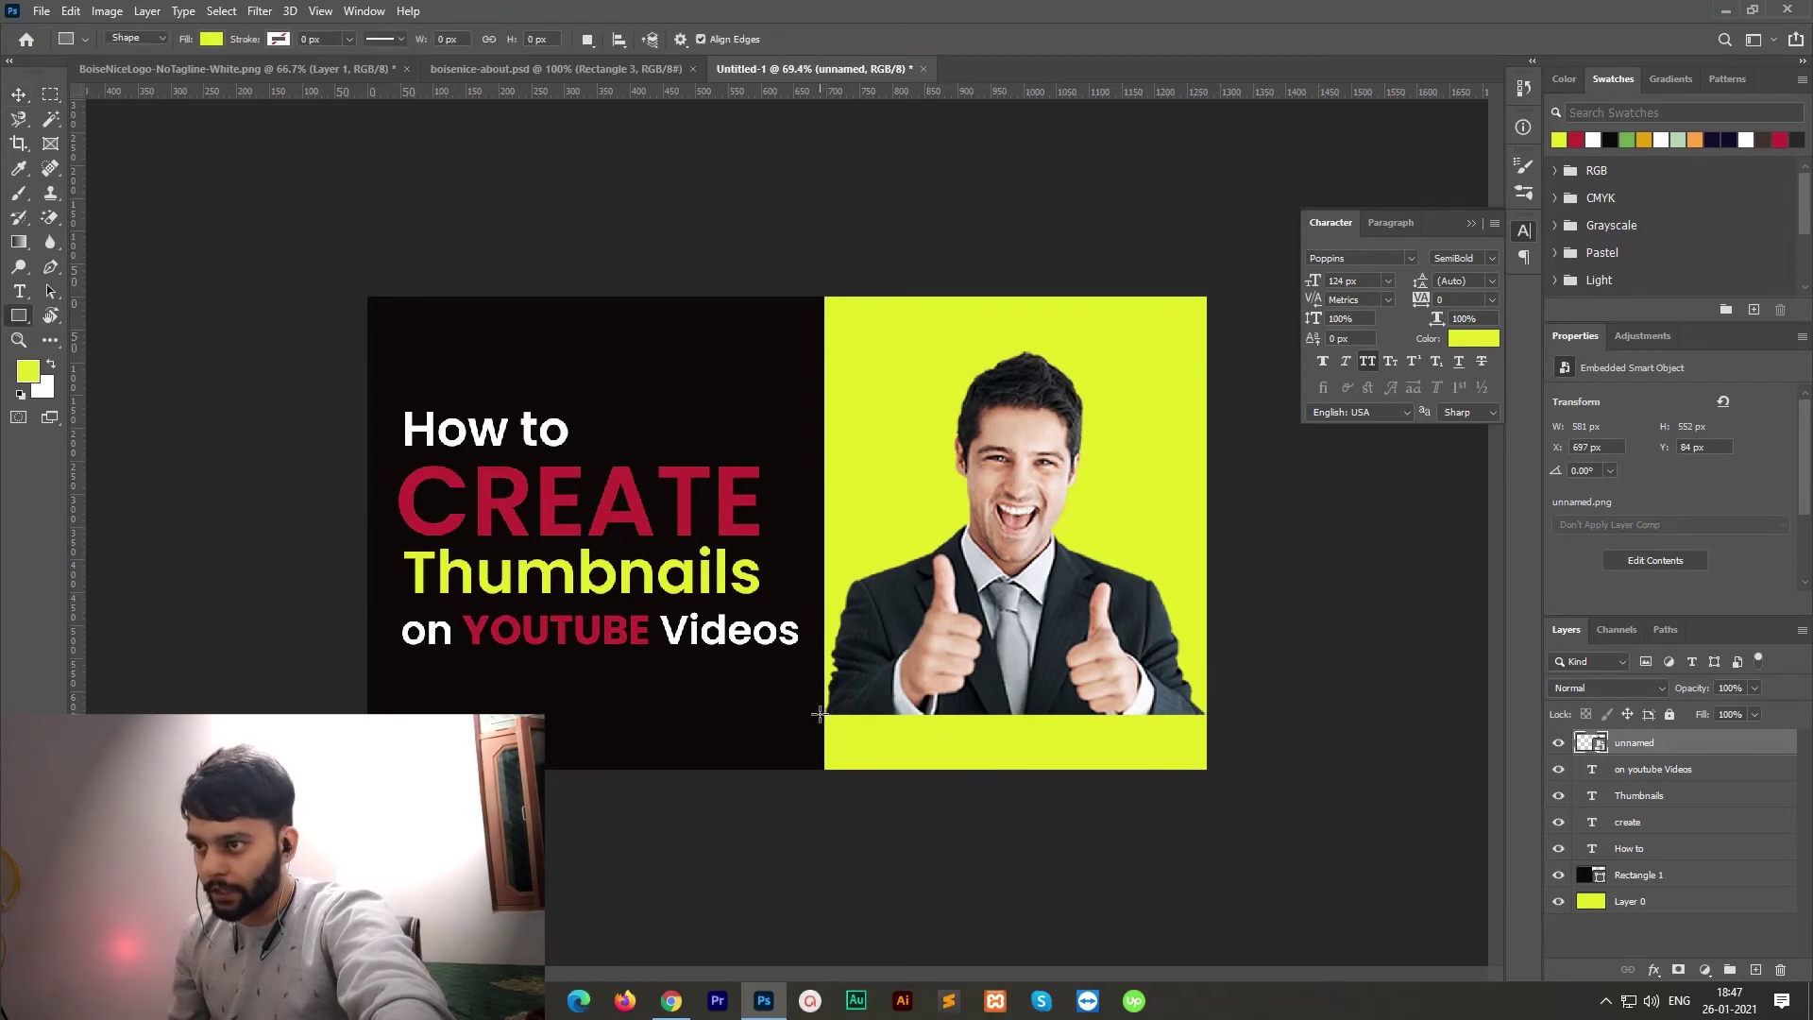
drag(819, 714, 1218, 741)
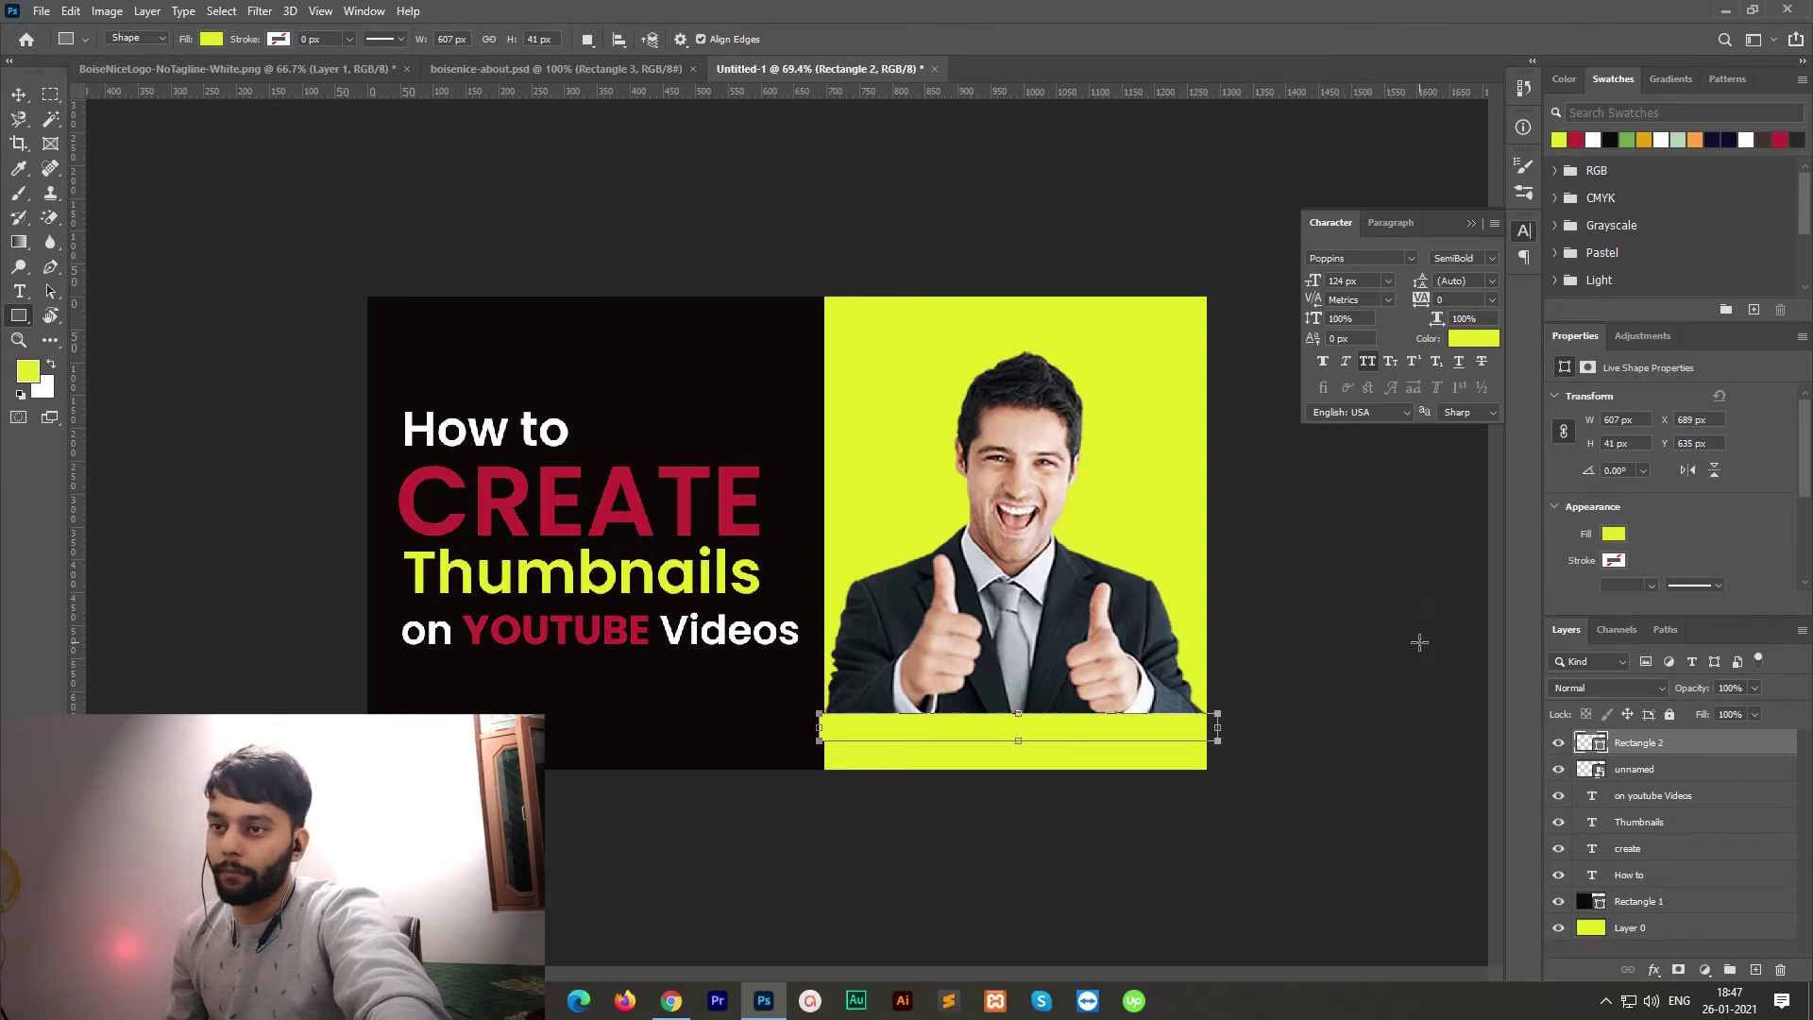
click(1611, 138)
key(v)
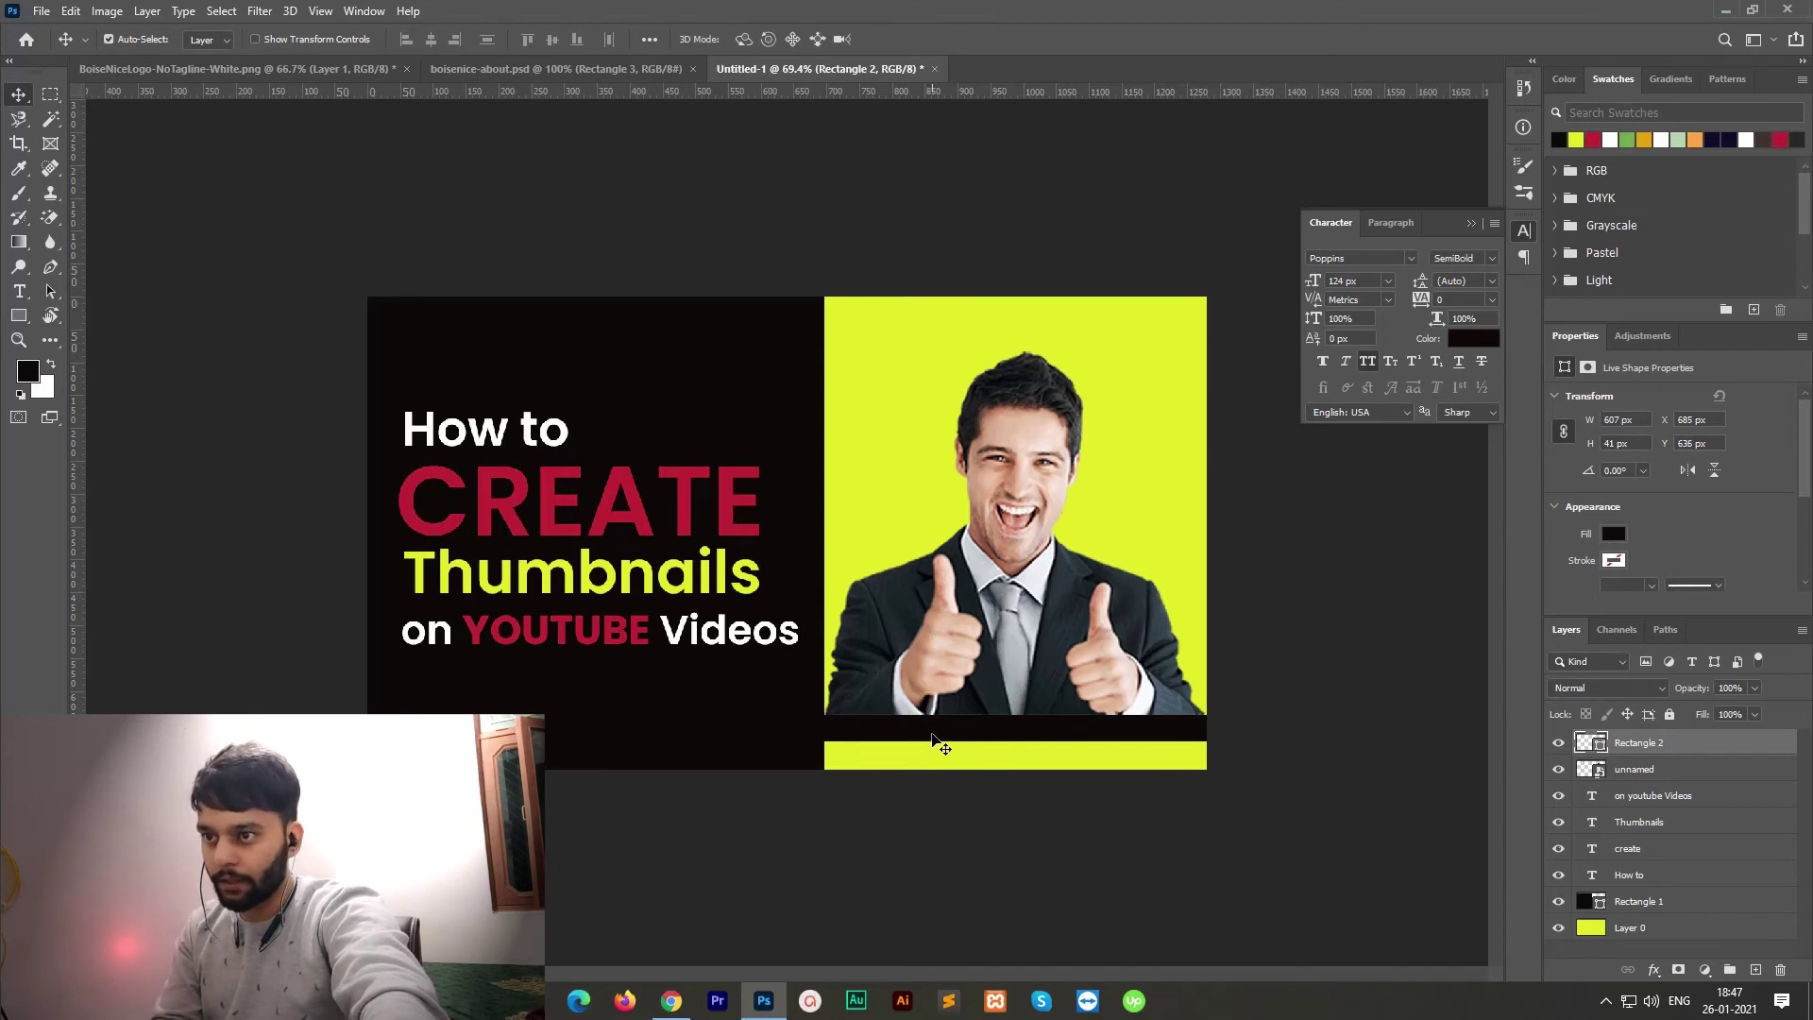
drag(955, 740, 953, 732)
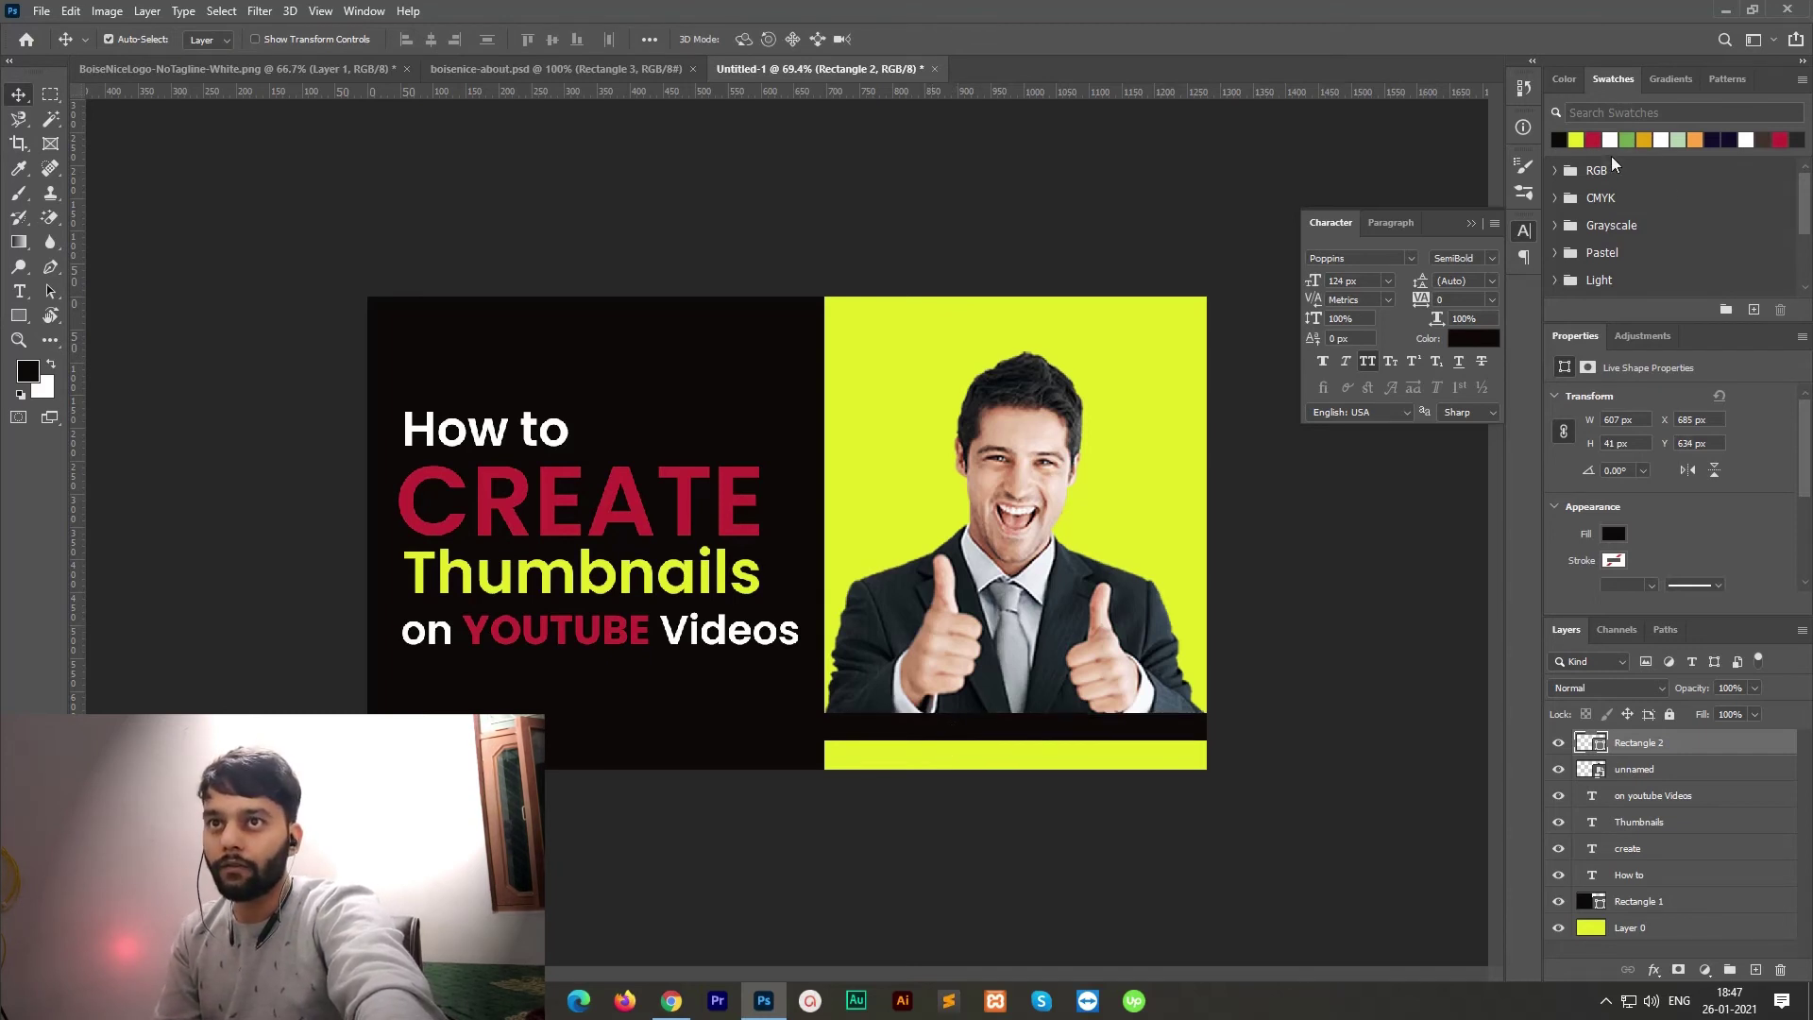
click(1612, 138)
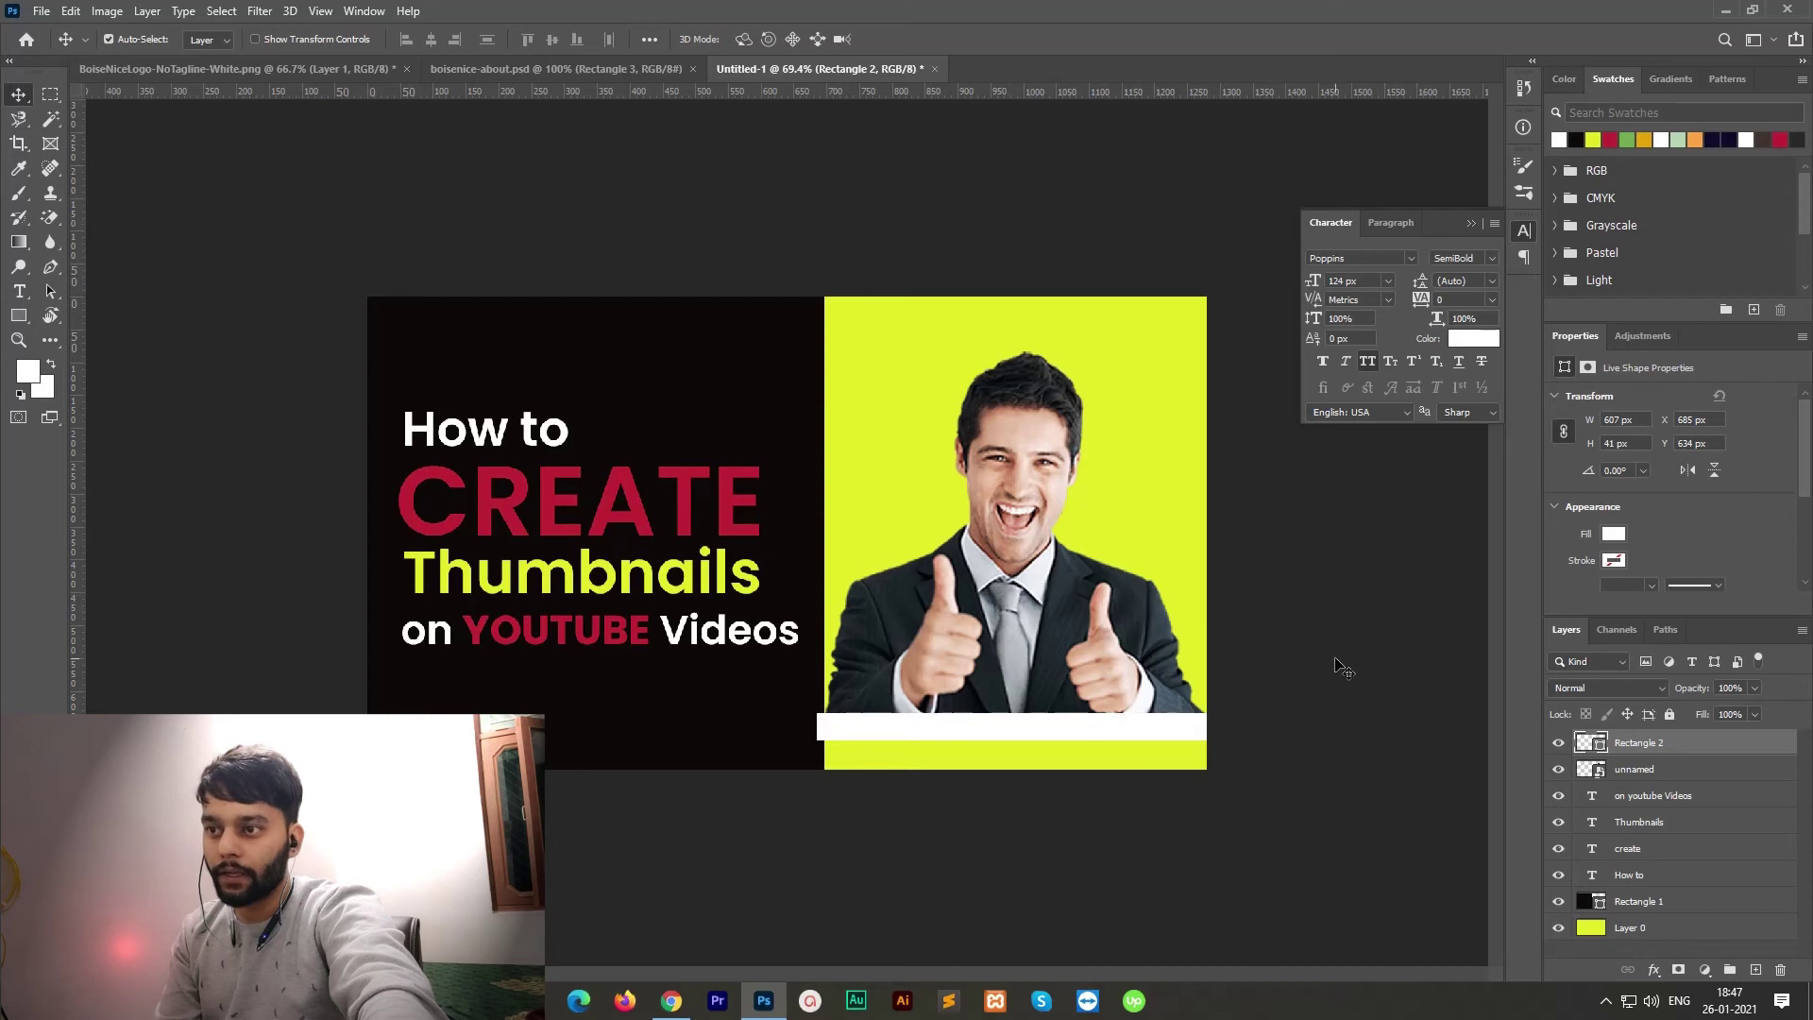
click(1336, 664)
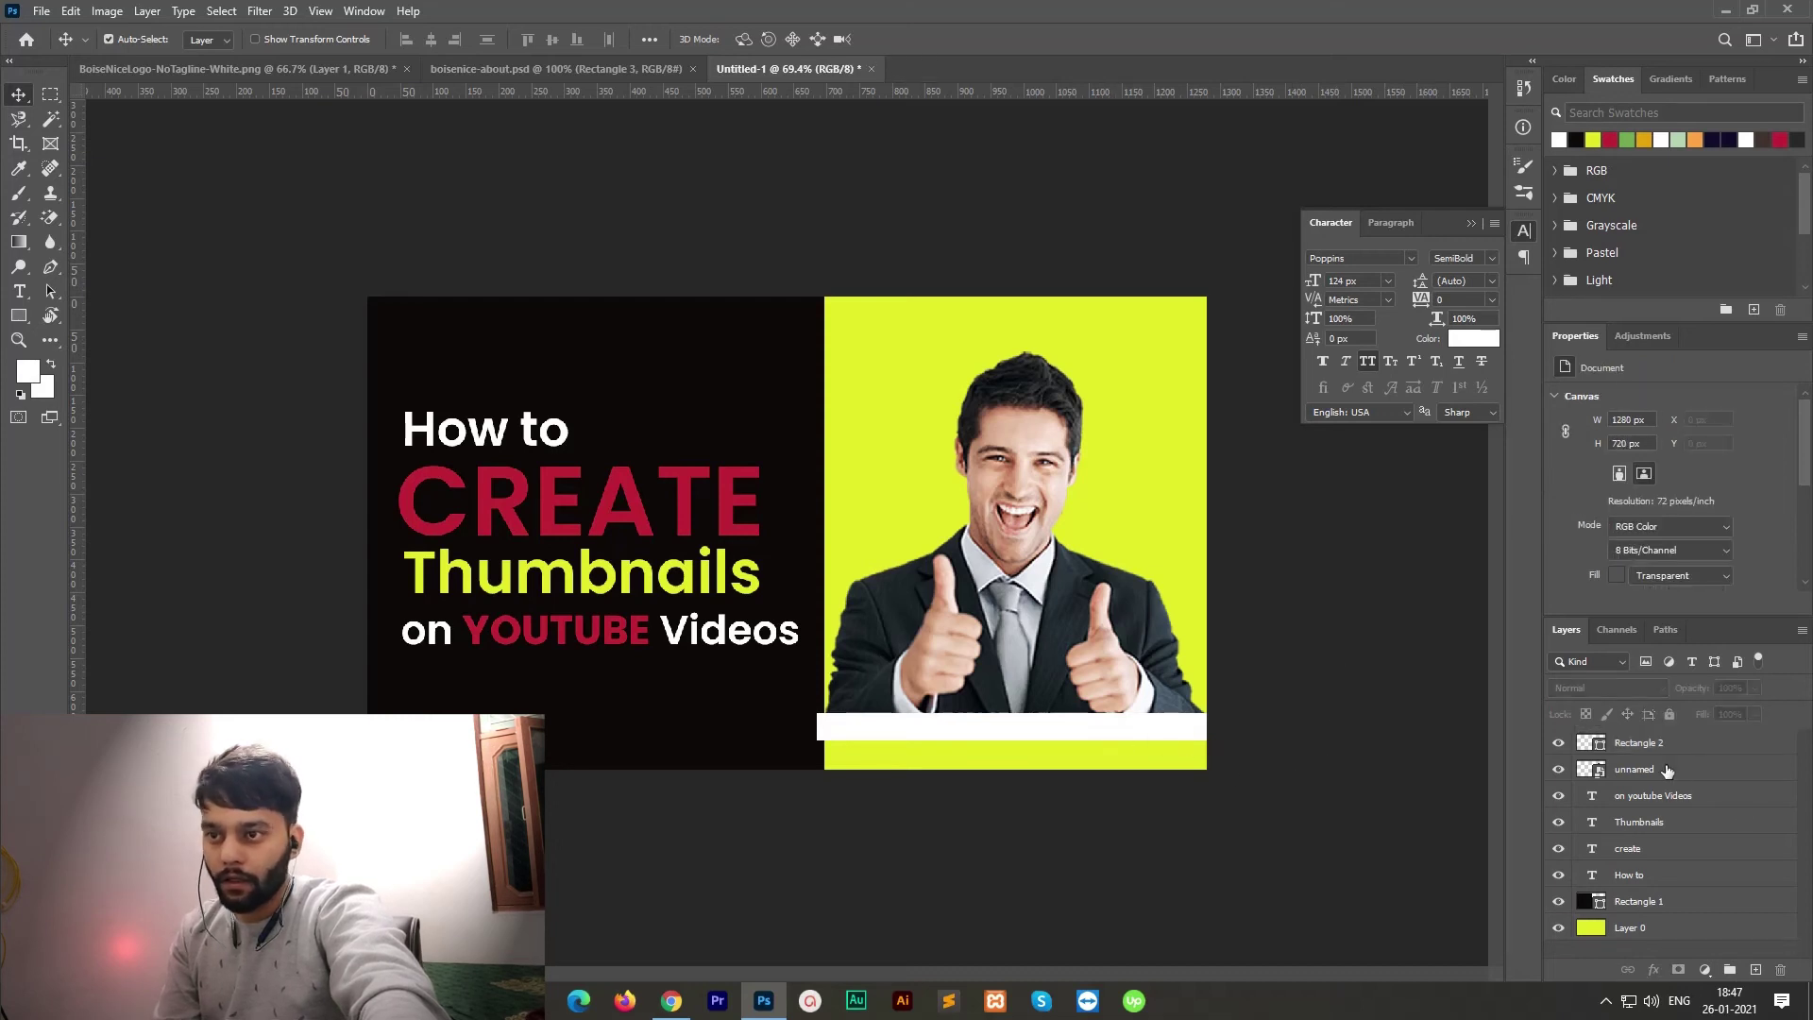
Step: Move the white bar behind the black panel and give it a black 5.07 px stroke
drag(1637, 742, 1637, 885)
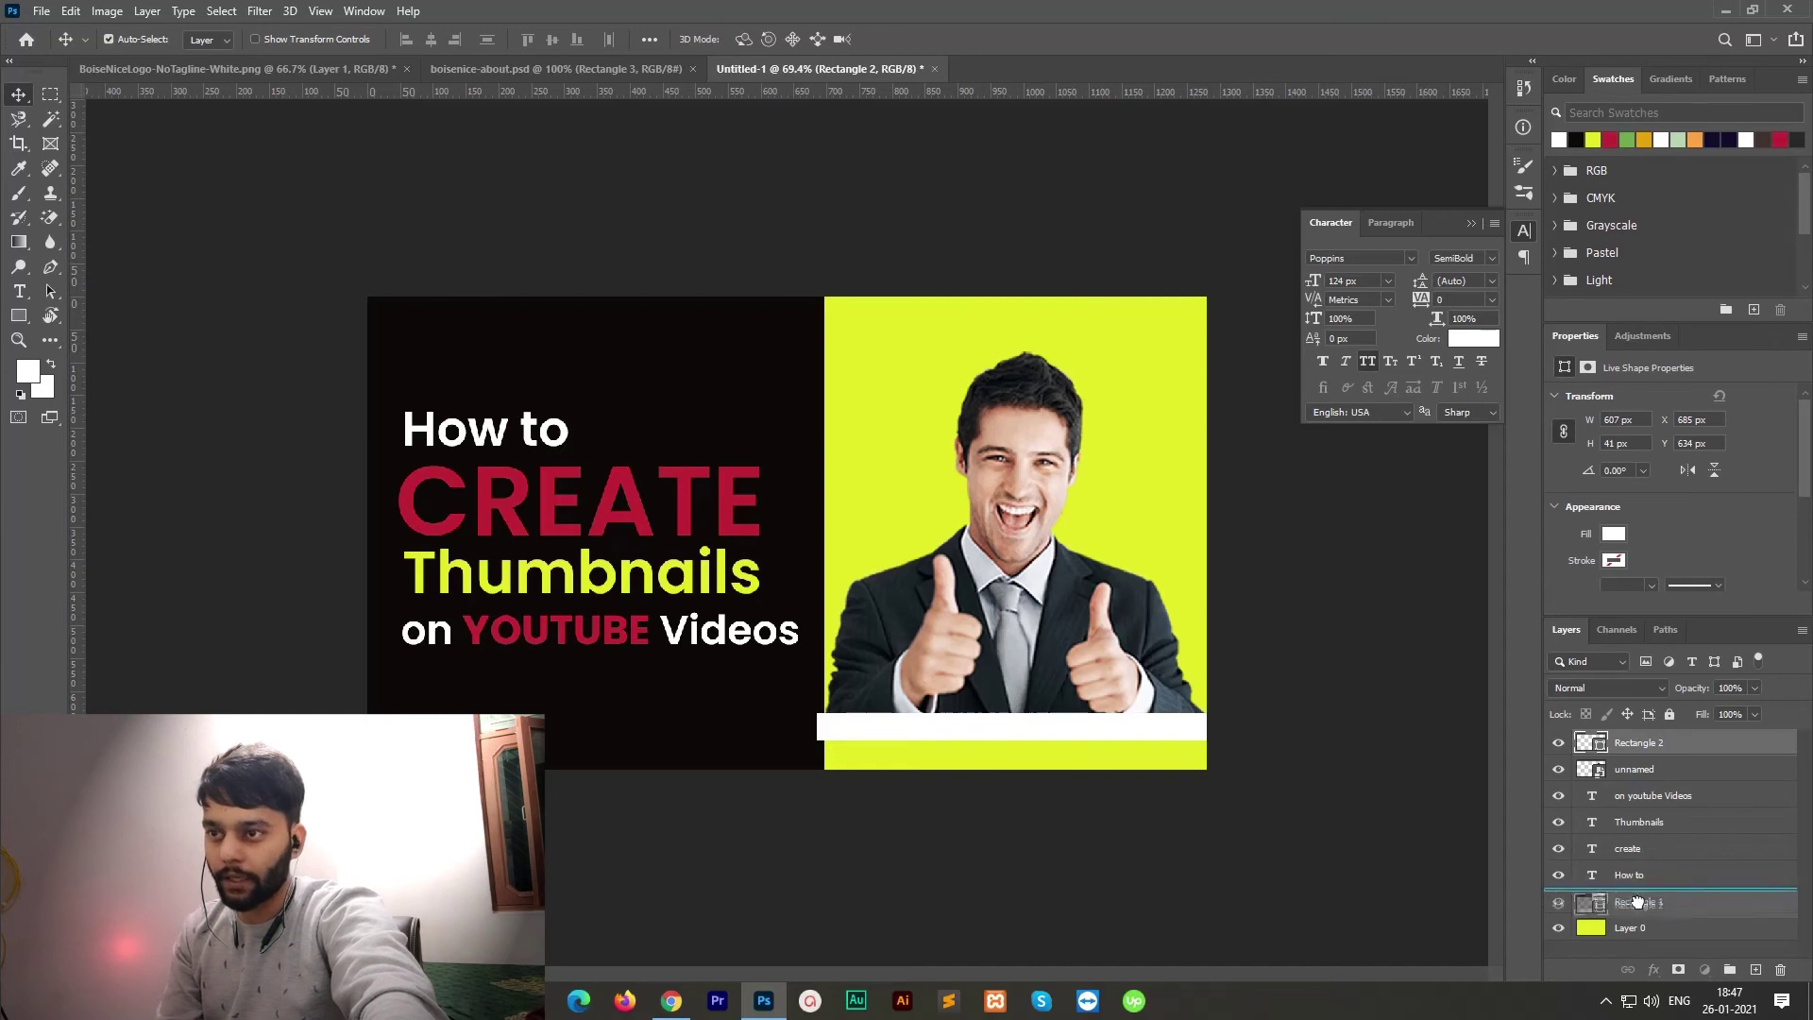
drag(1637, 885, 1637, 915)
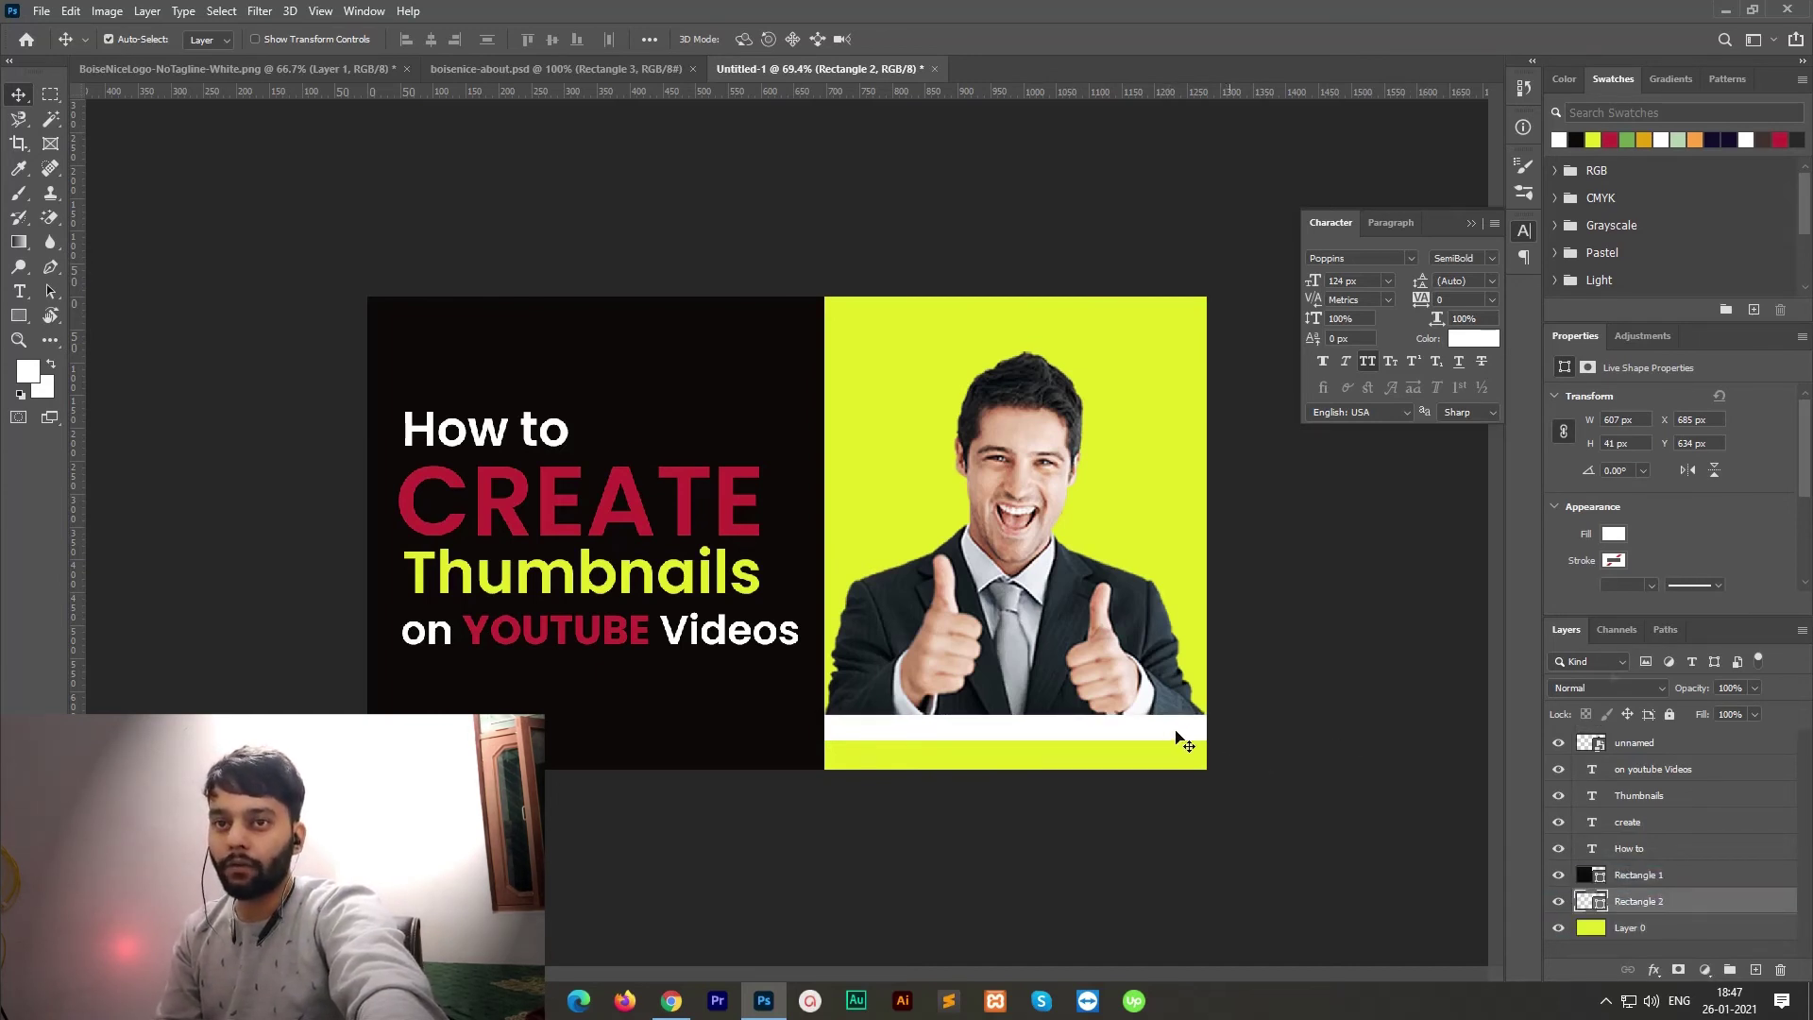
click(1615, 561)
click(1570, 660)
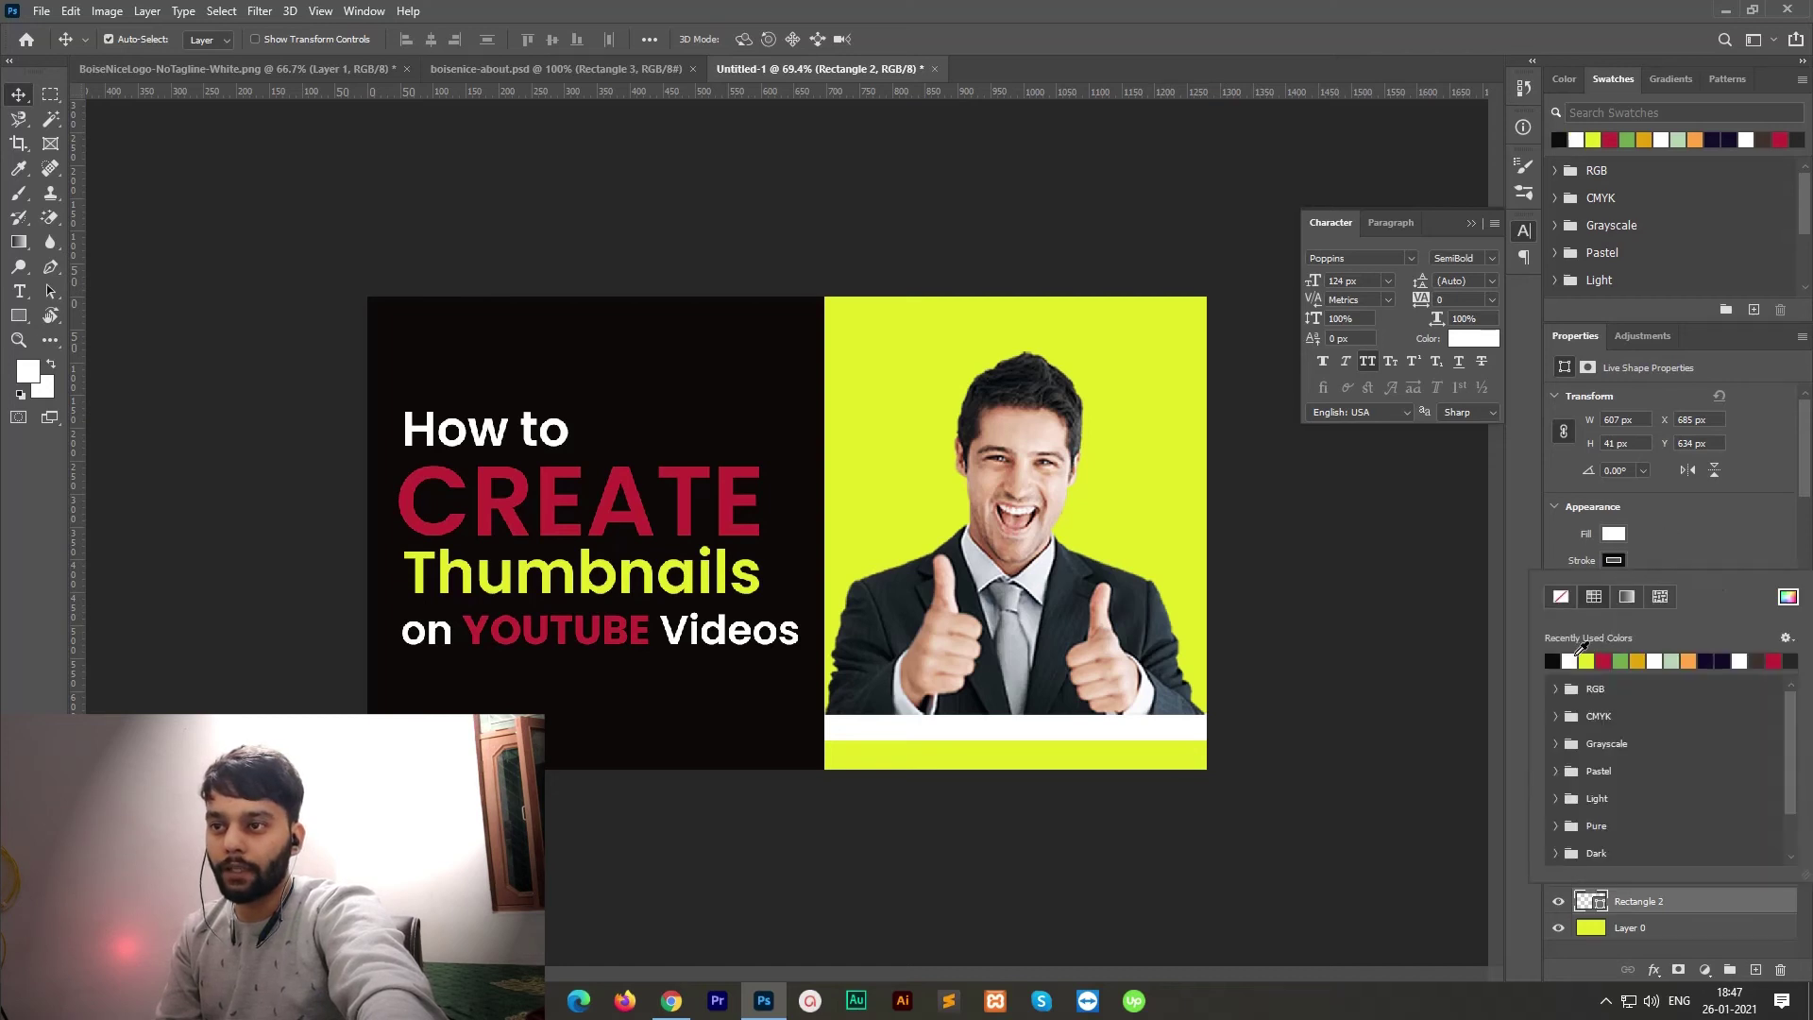
scroll(1672, 557, down, 1)
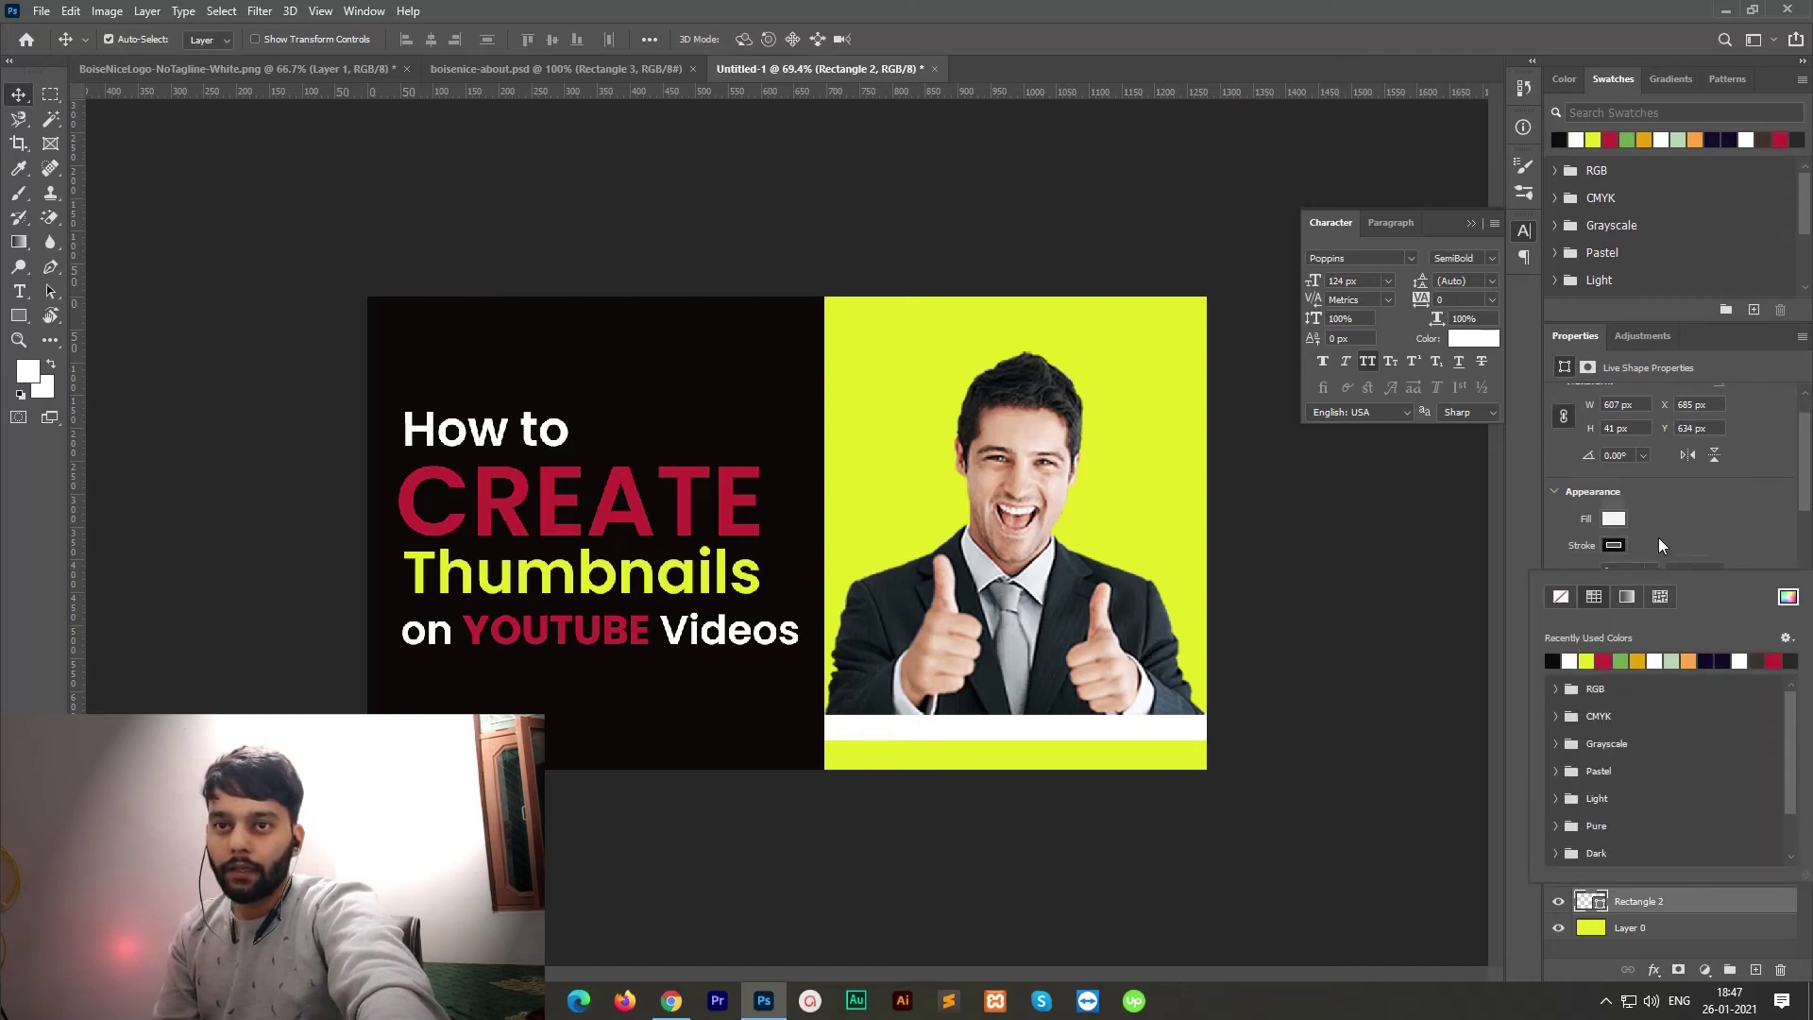
scroll(1660, 538, down, 1)
click(1652, 526)
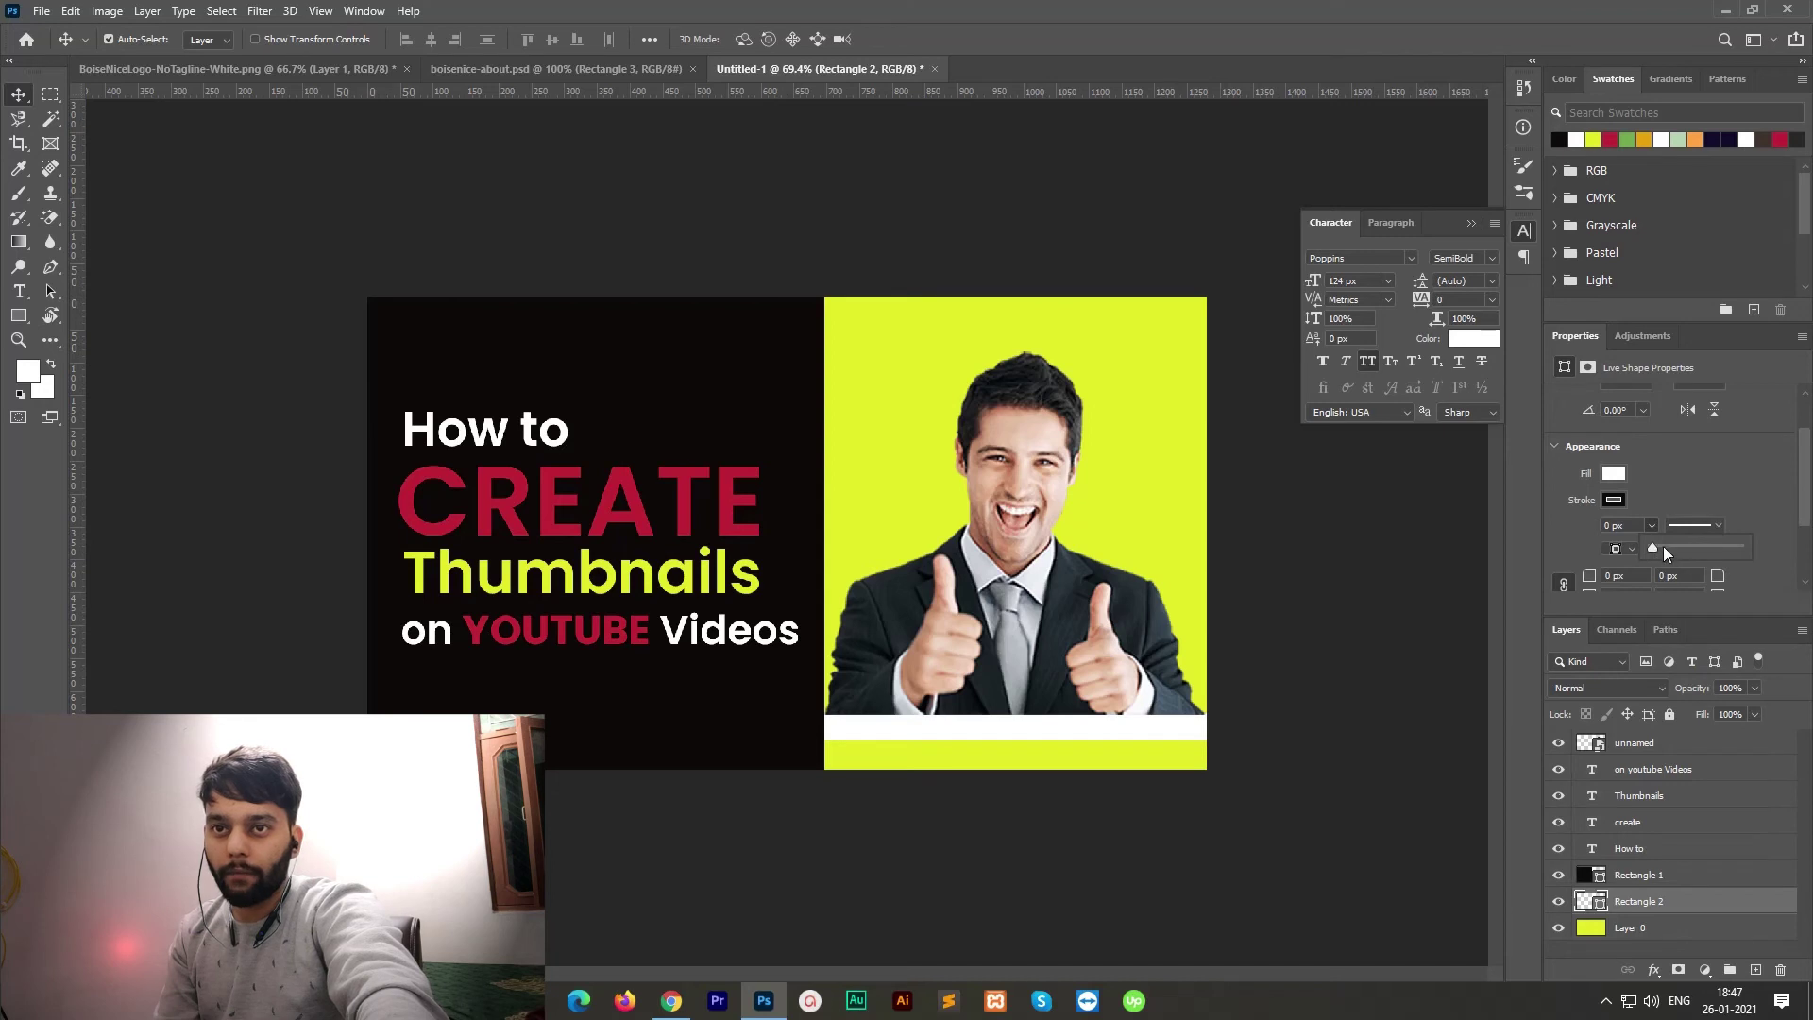
drag(1662, 546, 1684, 551)
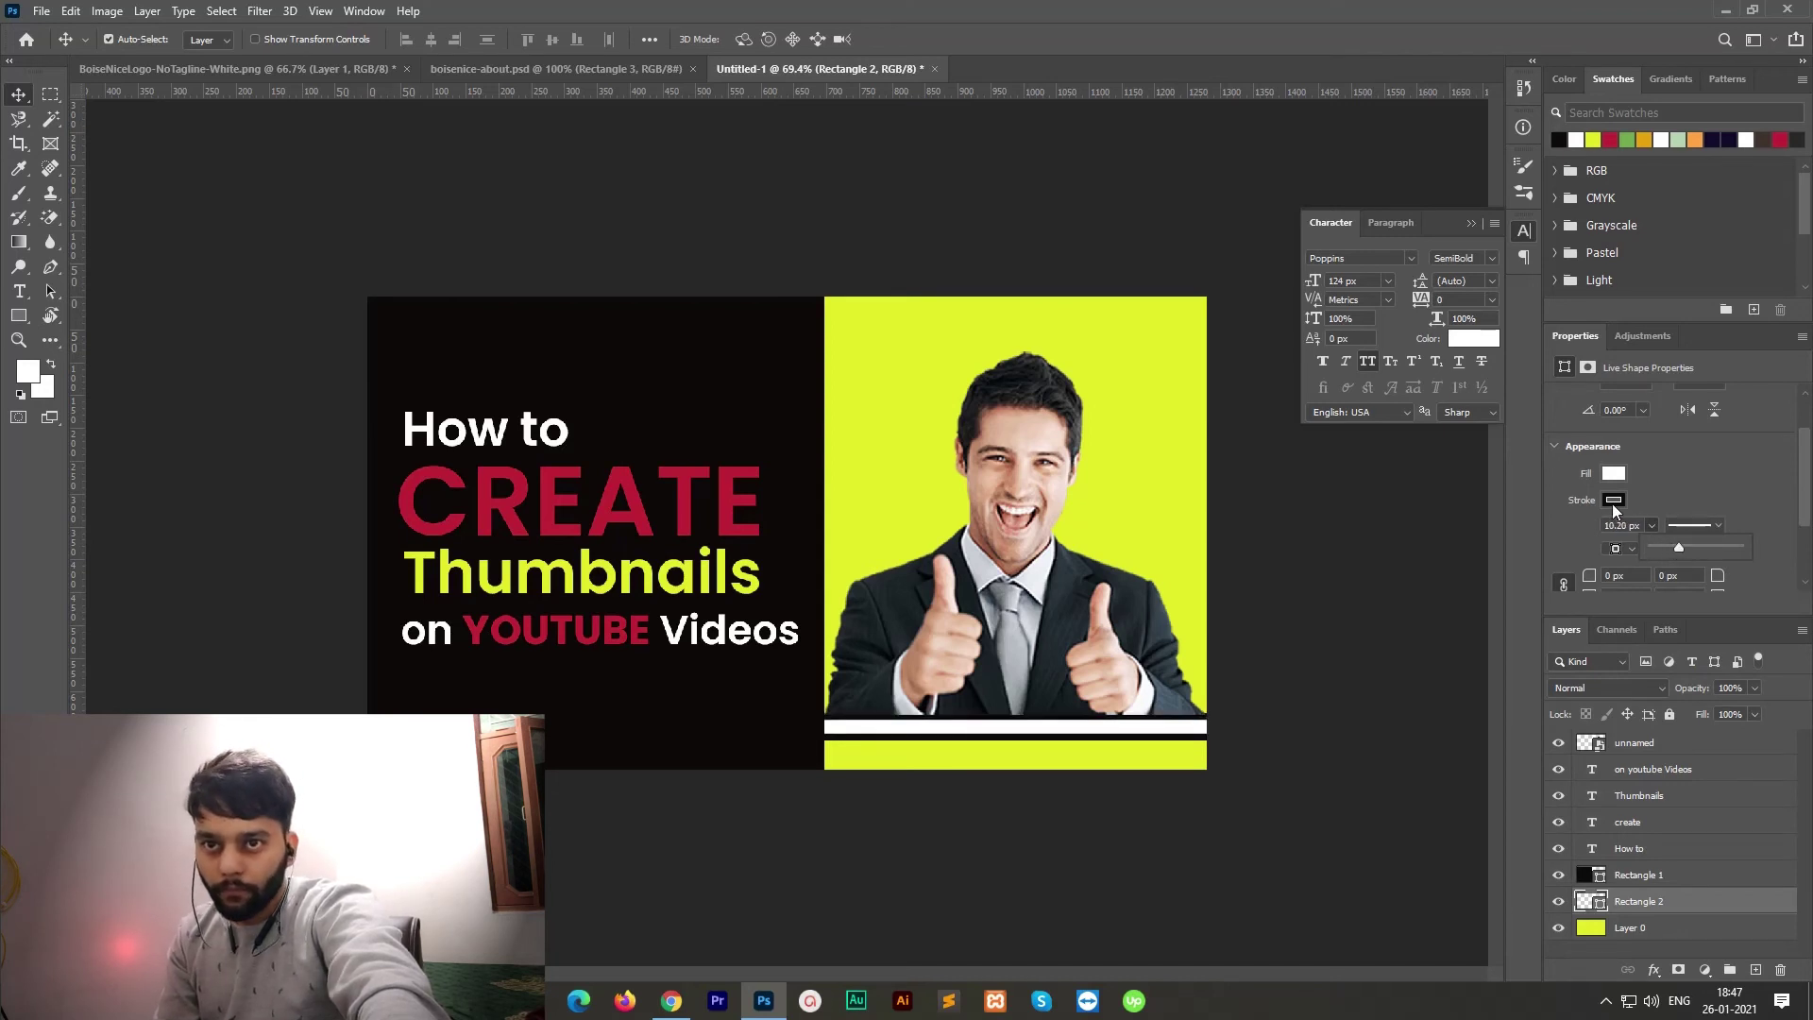
click(1664, 508)
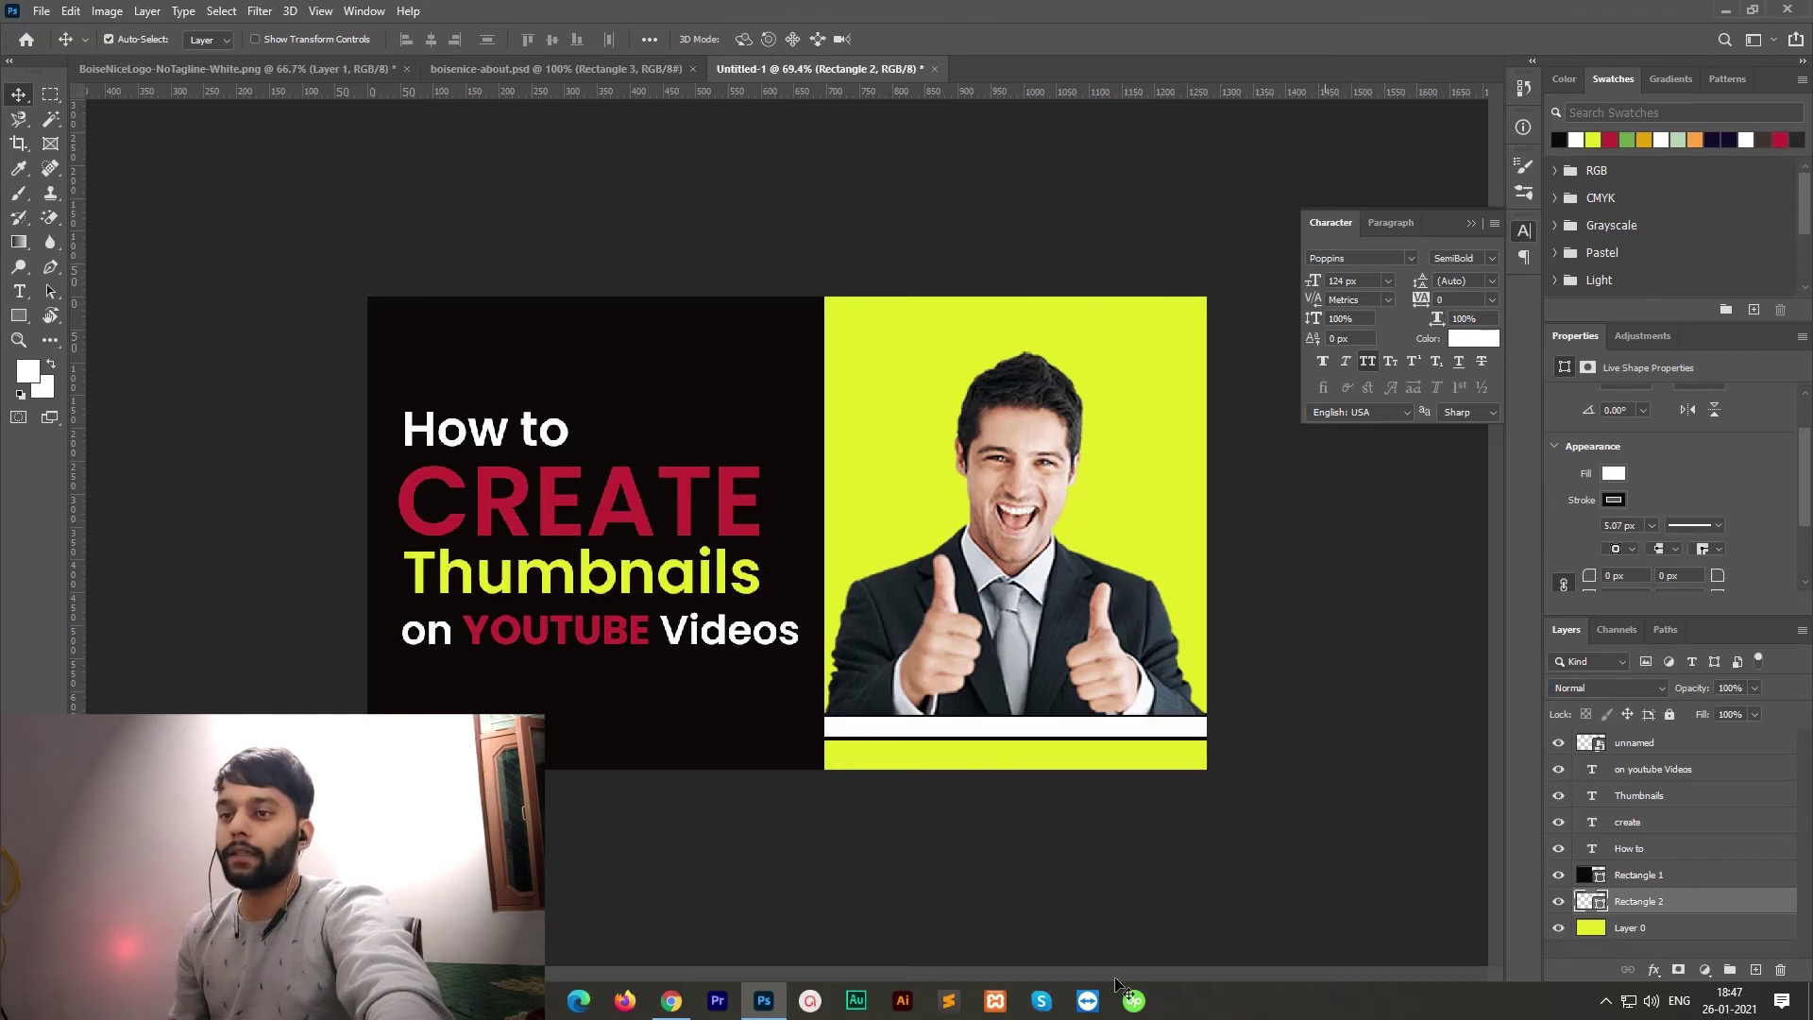
Step: Delete the white bar, drop the man photo to the canvas bottom, and switch to Chrome
click(1259, 683)
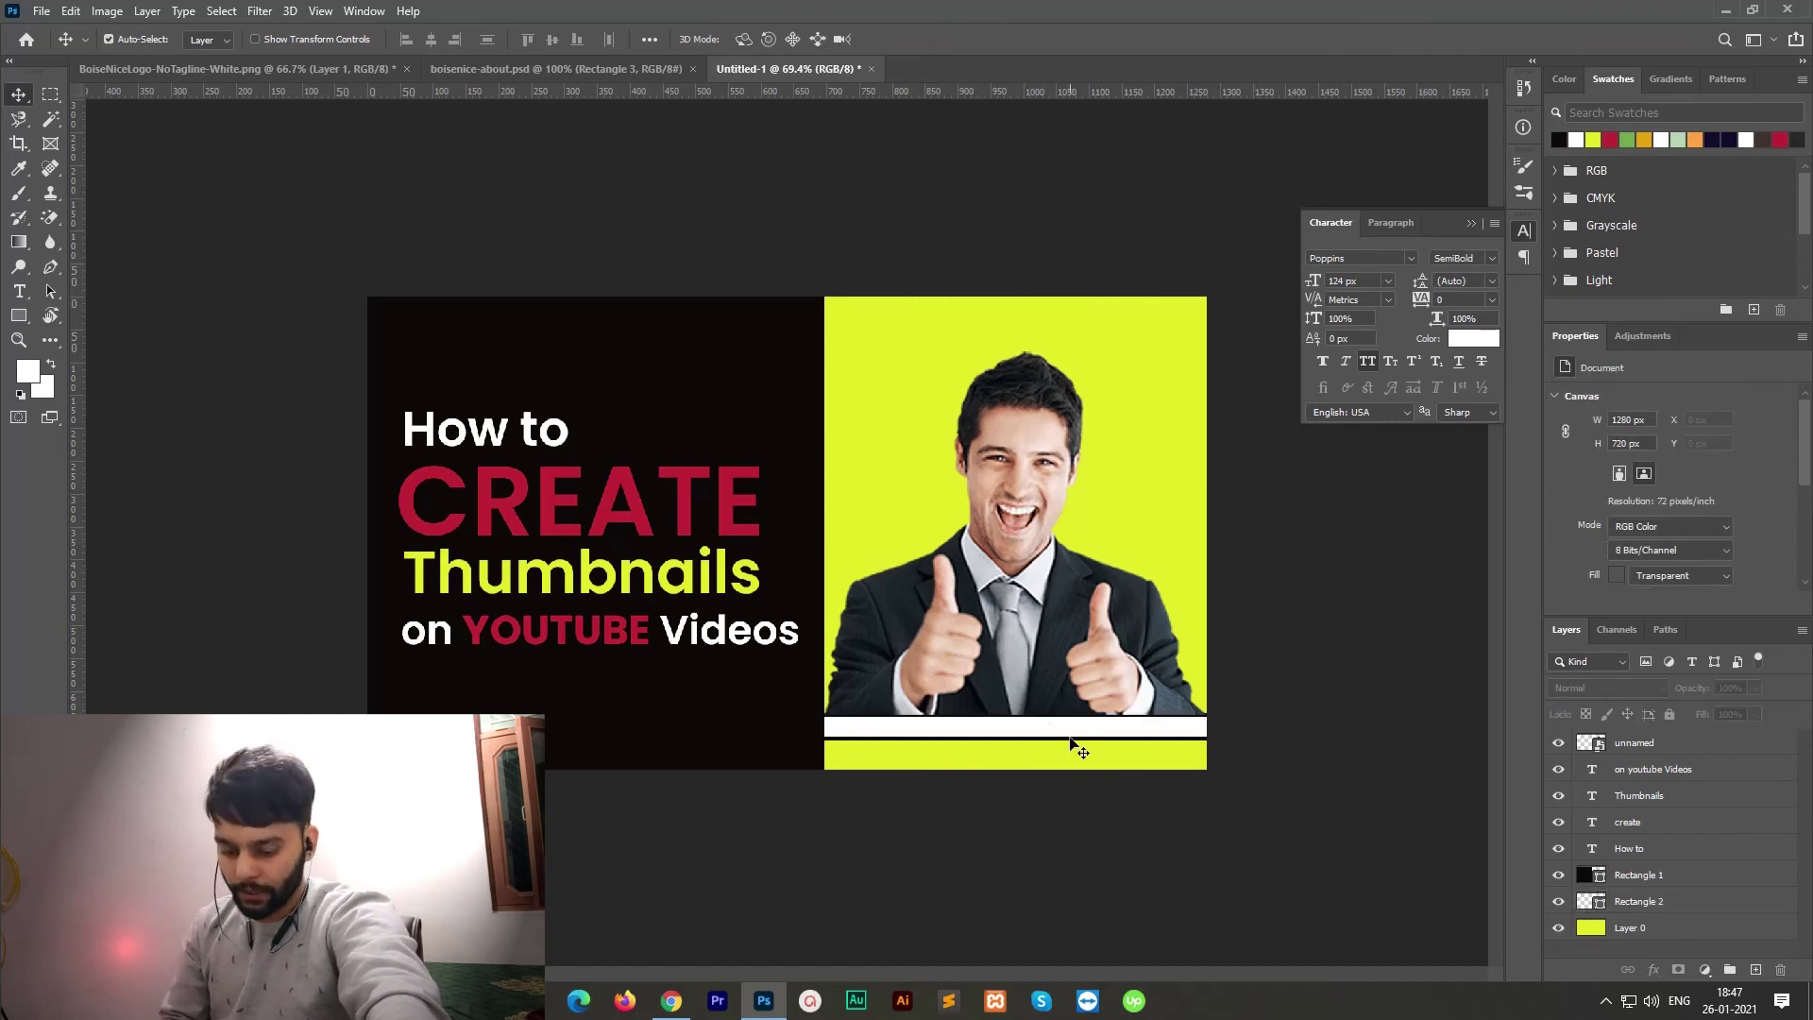
click(1072, 744)
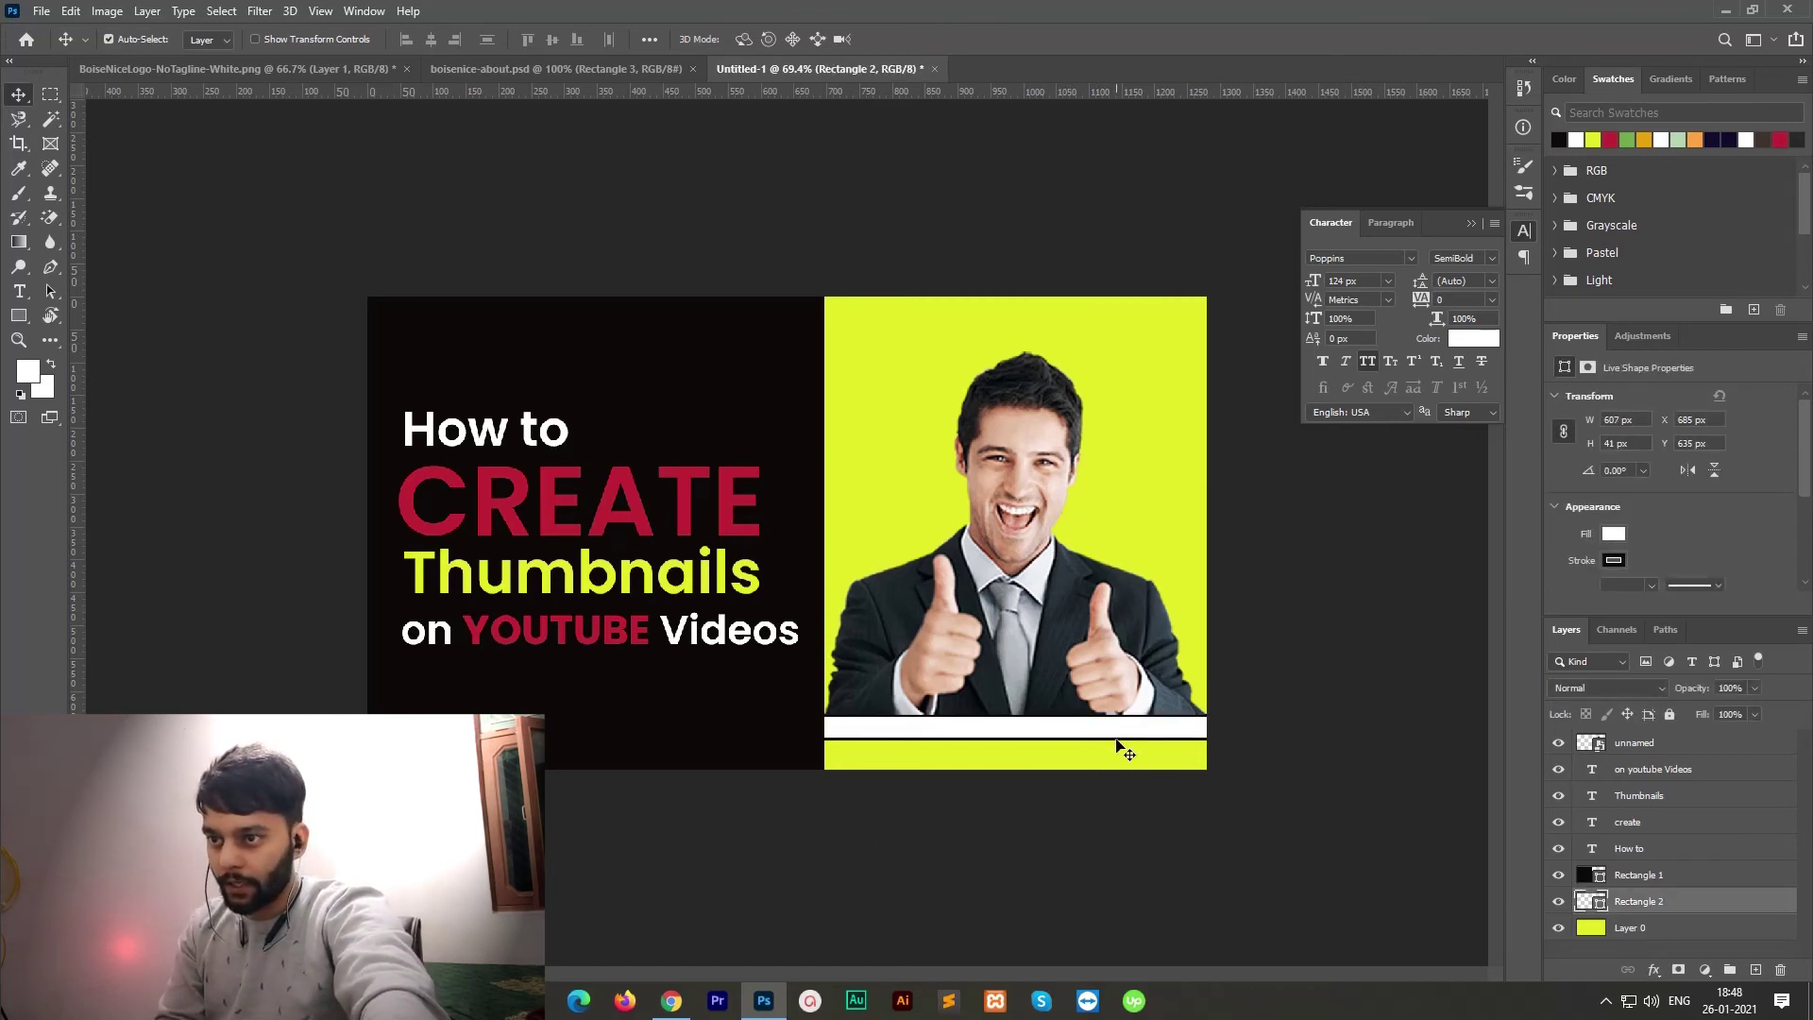
key(Down)
click(1316, 769)
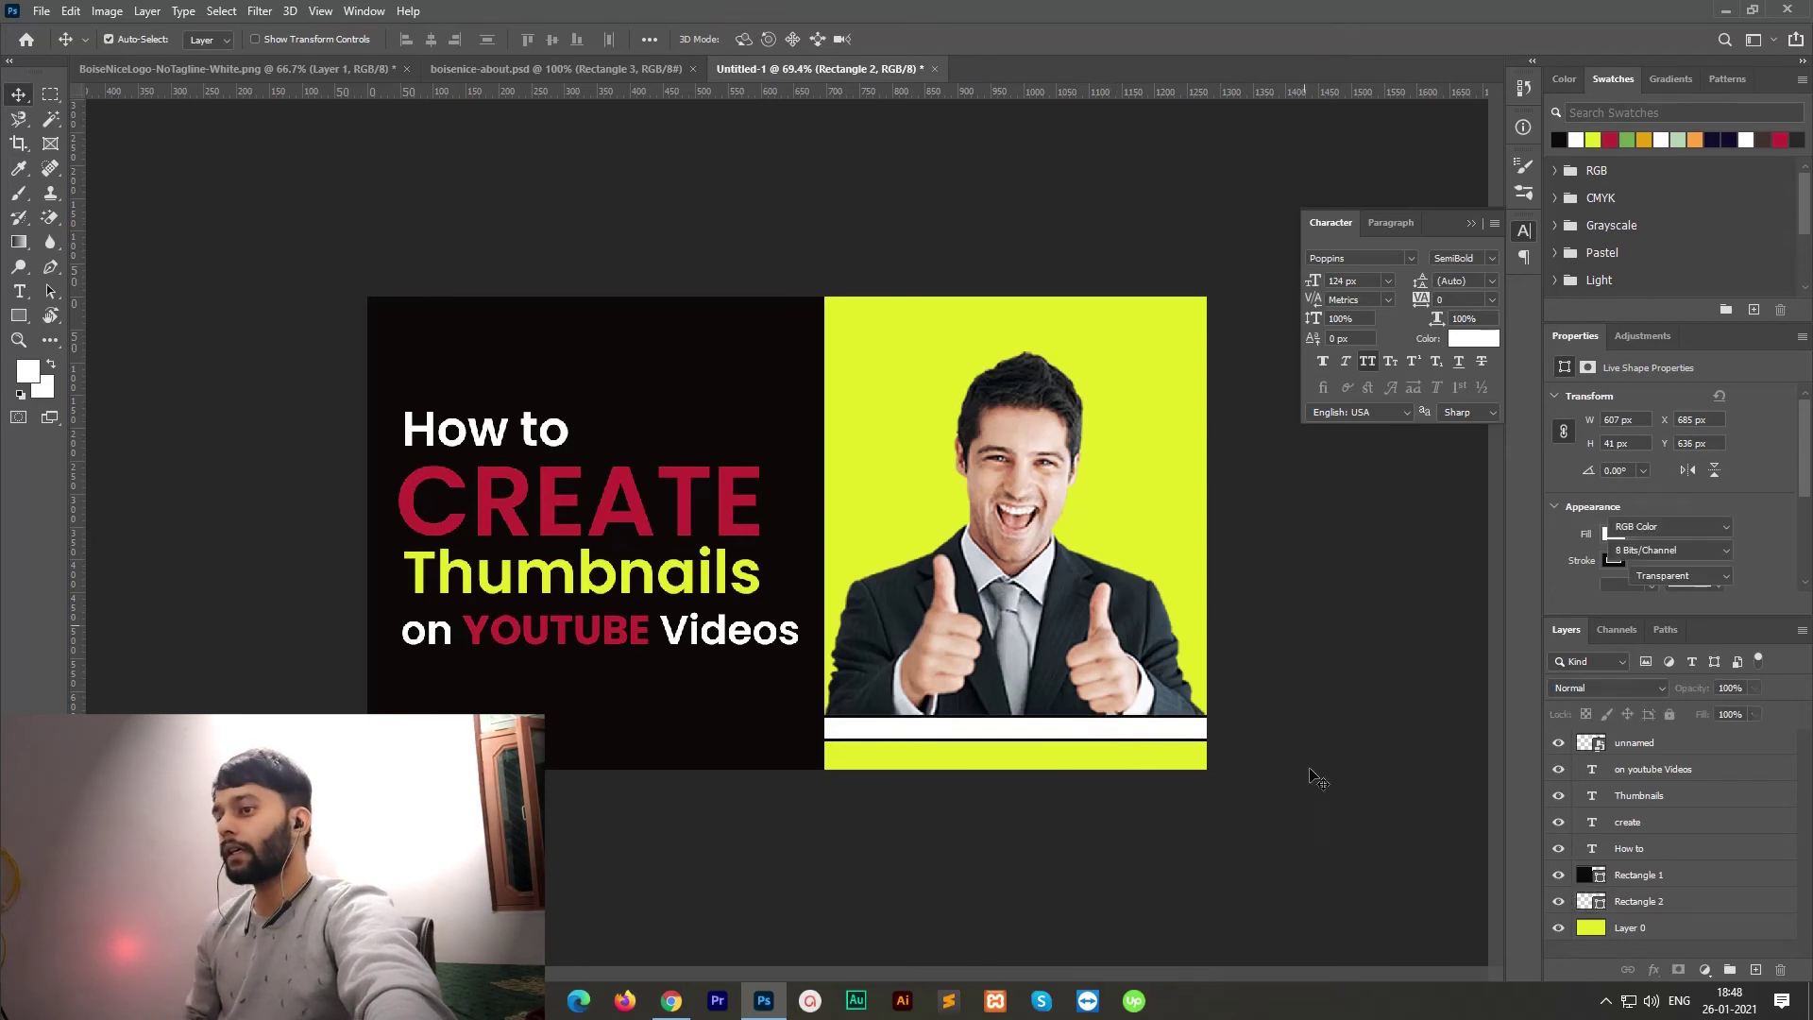
click(980, 733)
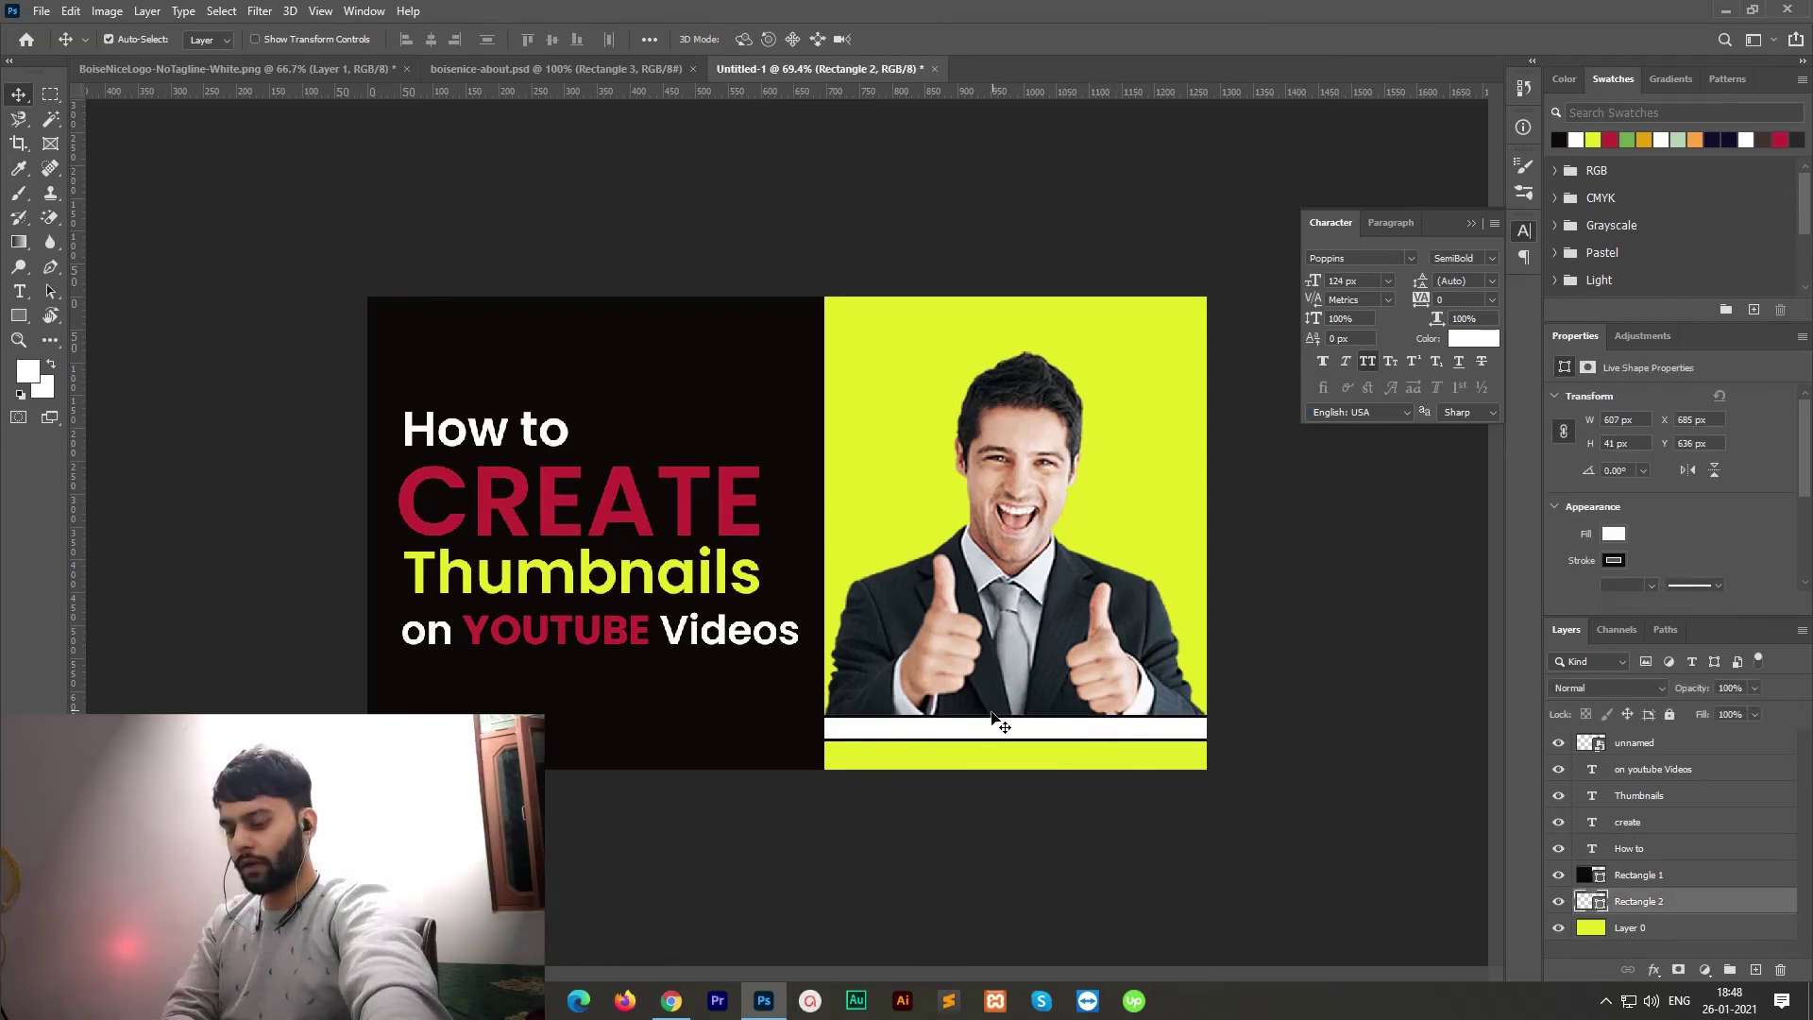
key(Delete)
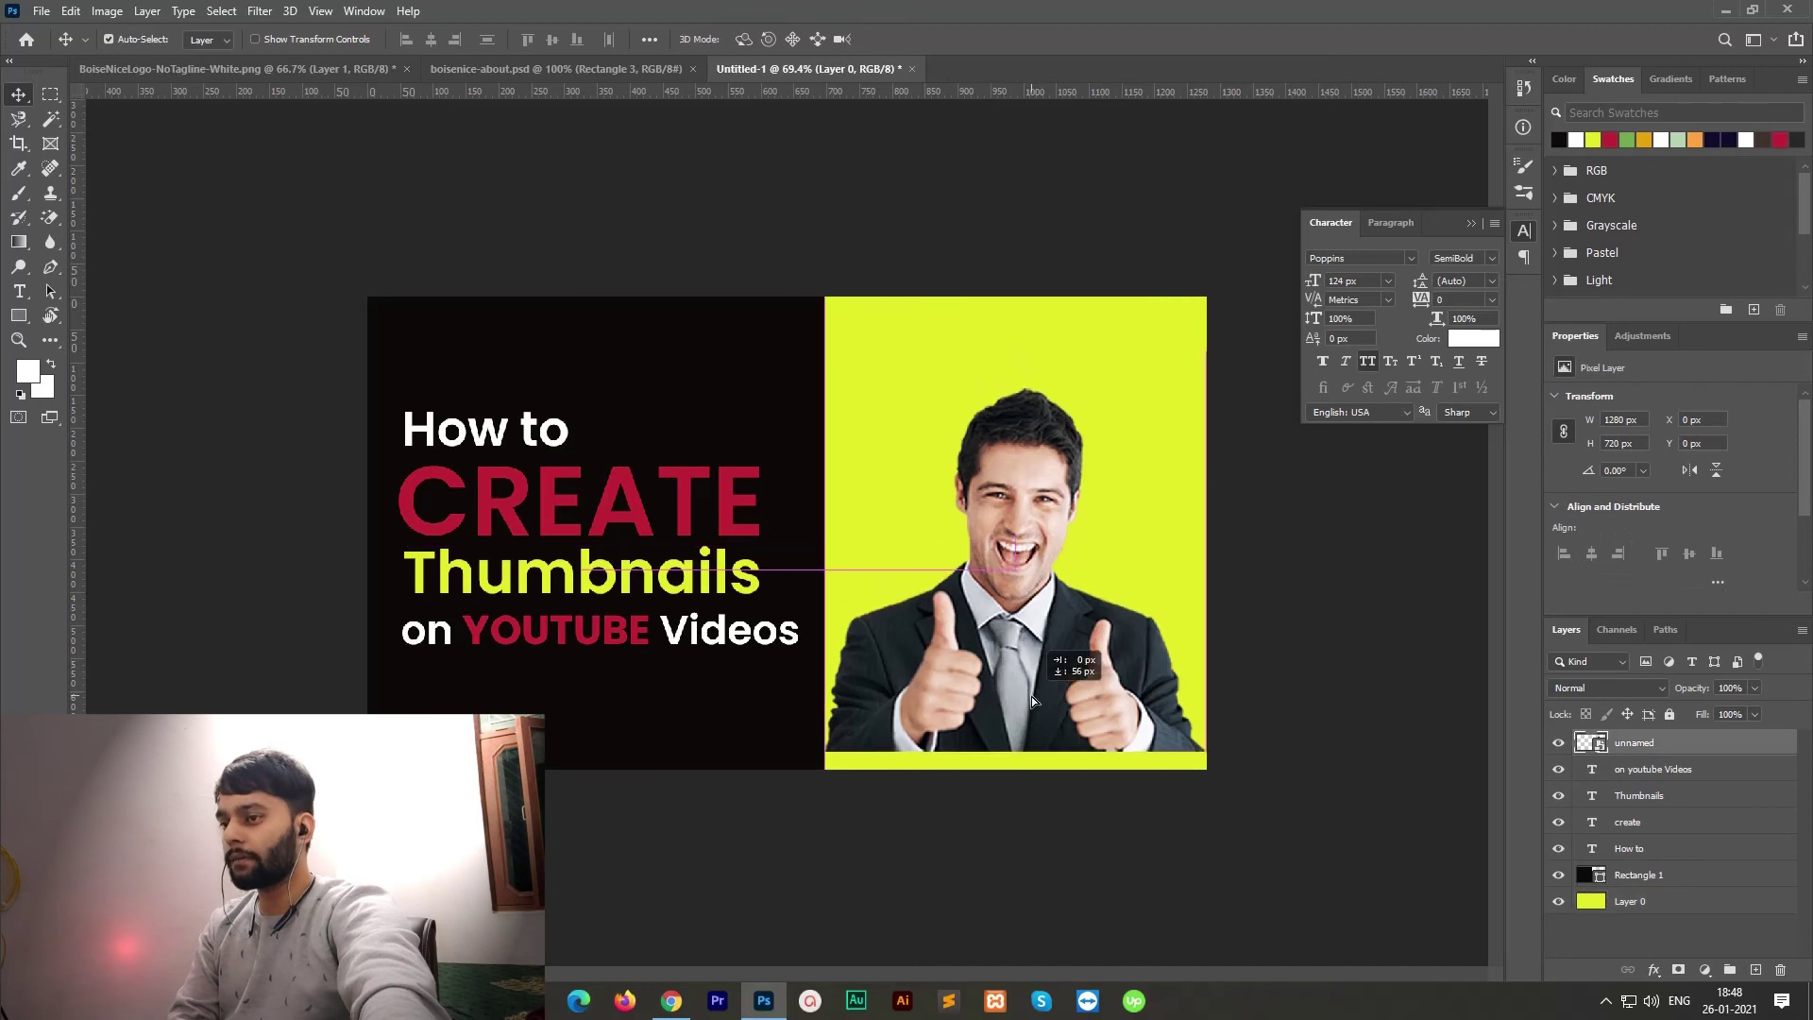
drag(1043, 676, 1044, 731)
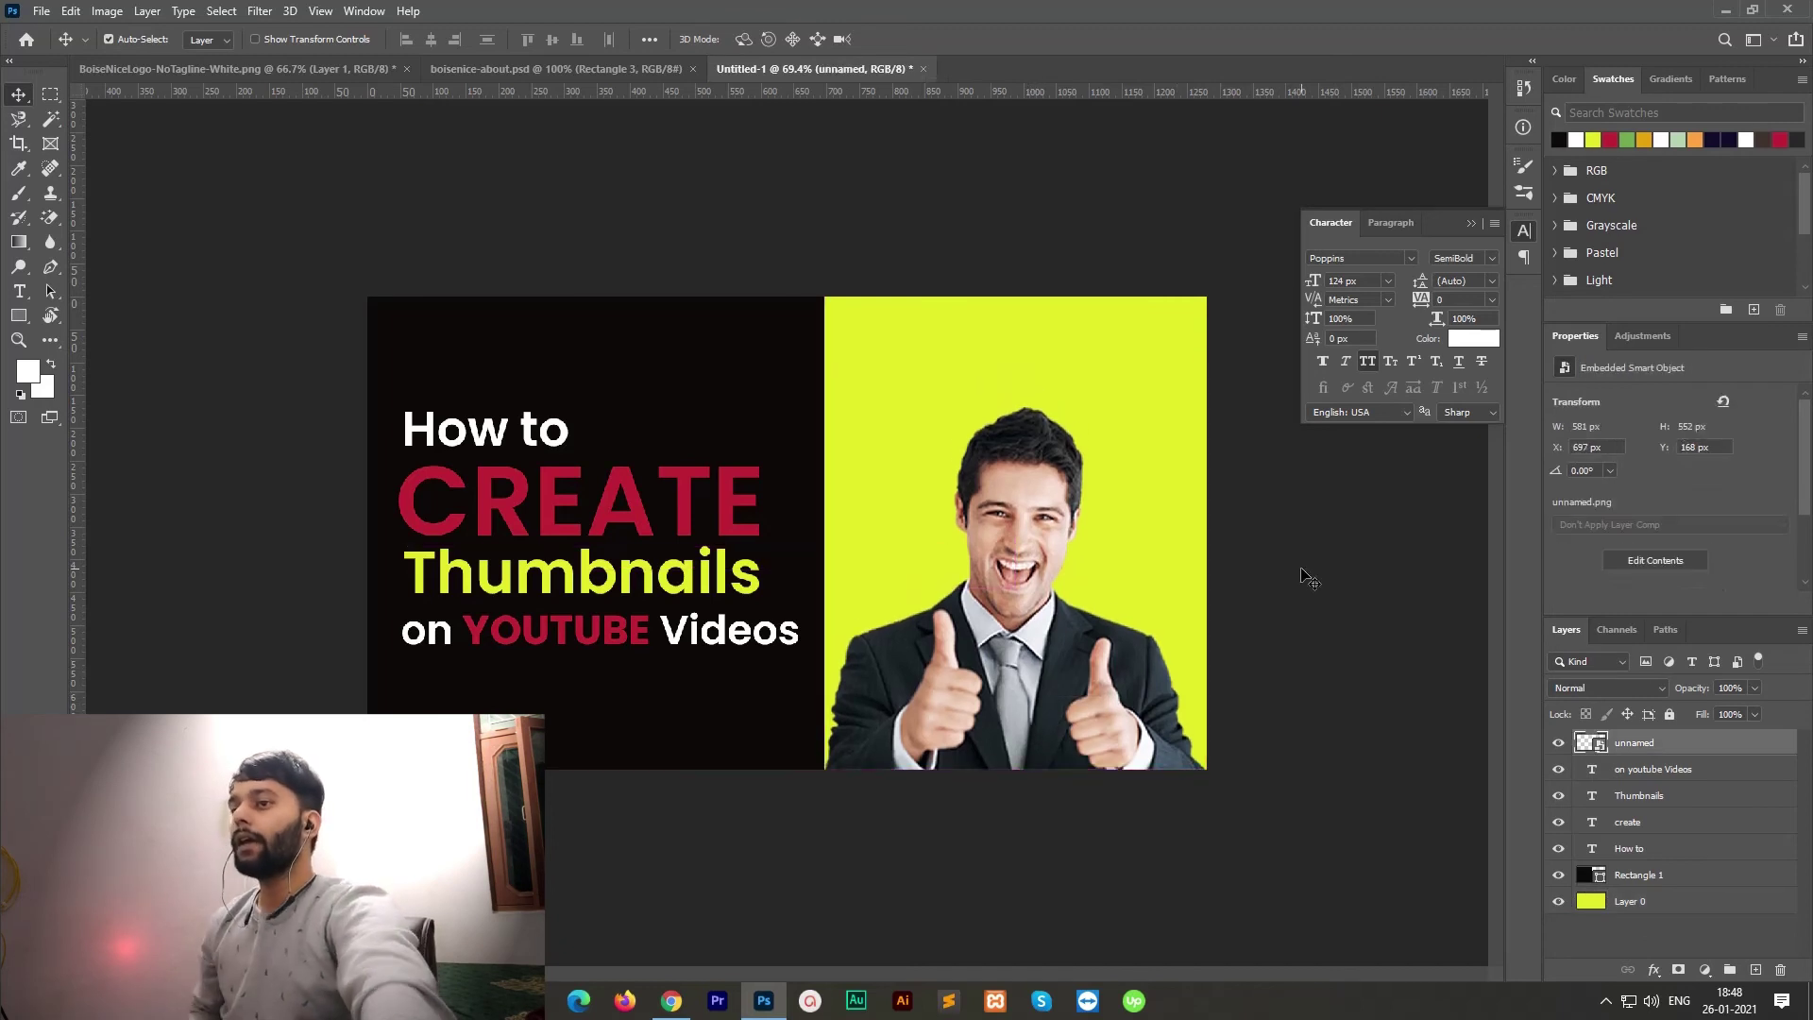
click(1341, 579)
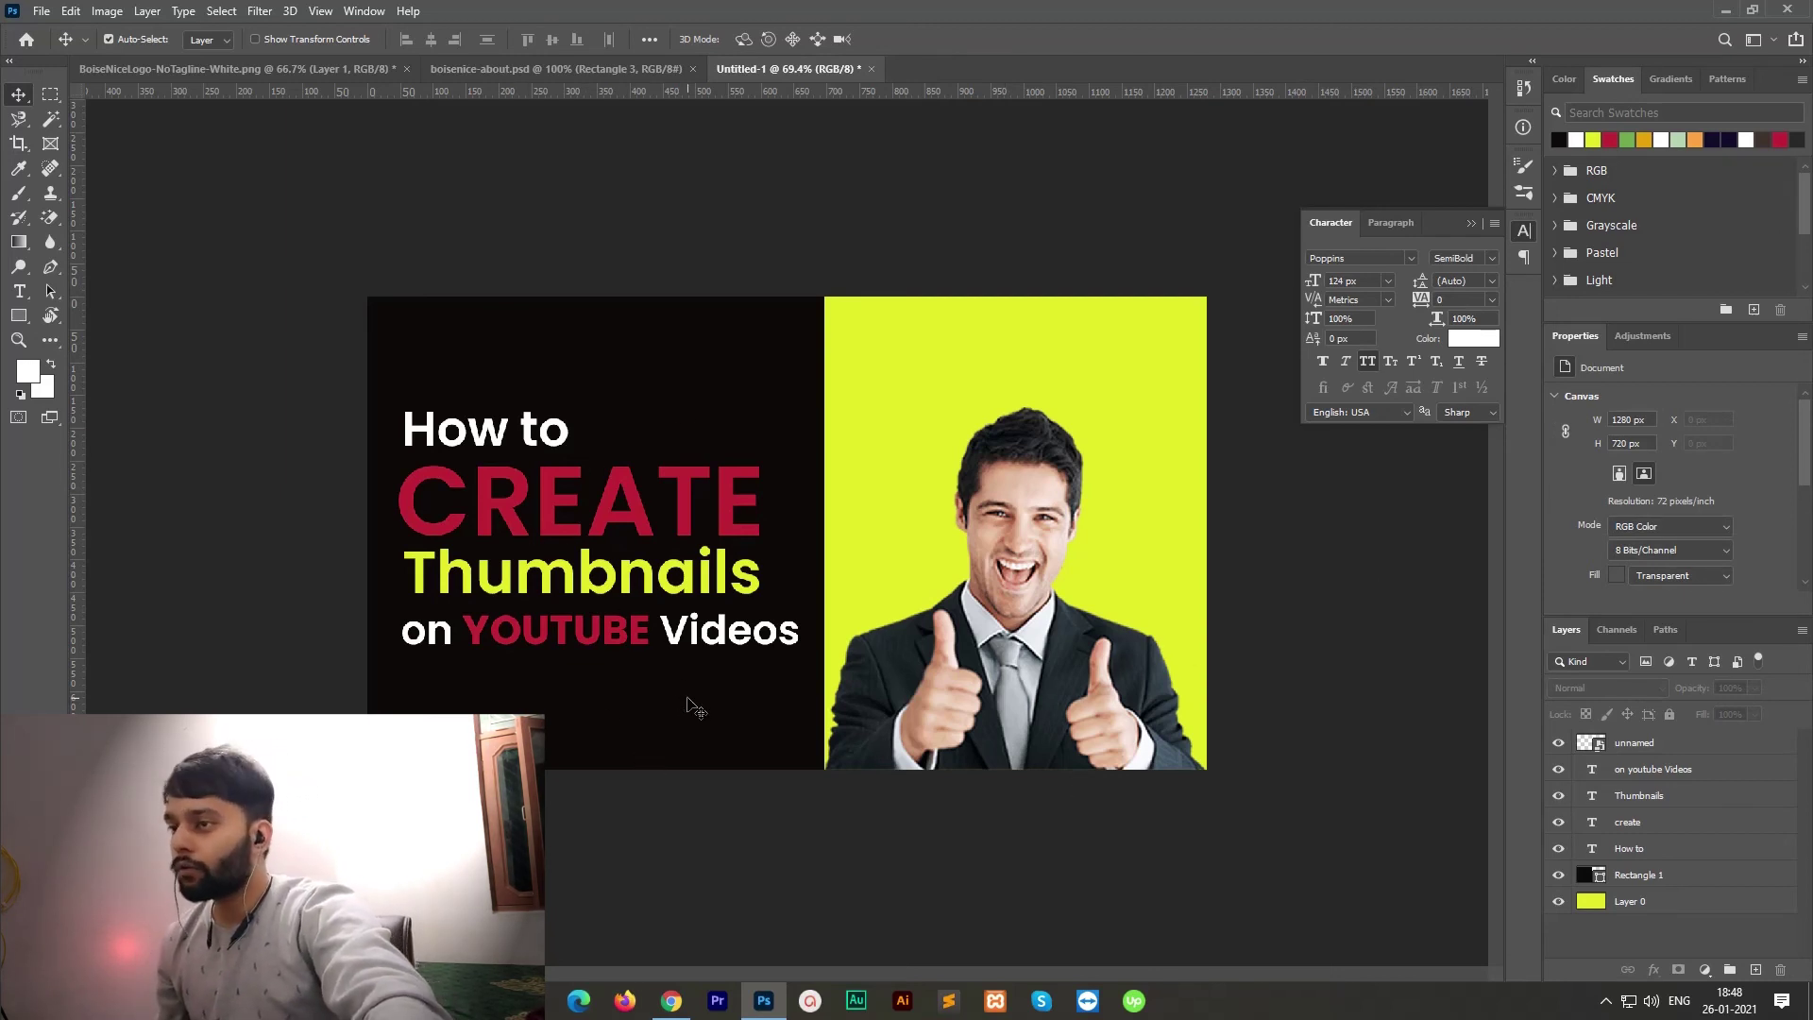
key(alt+Tab)
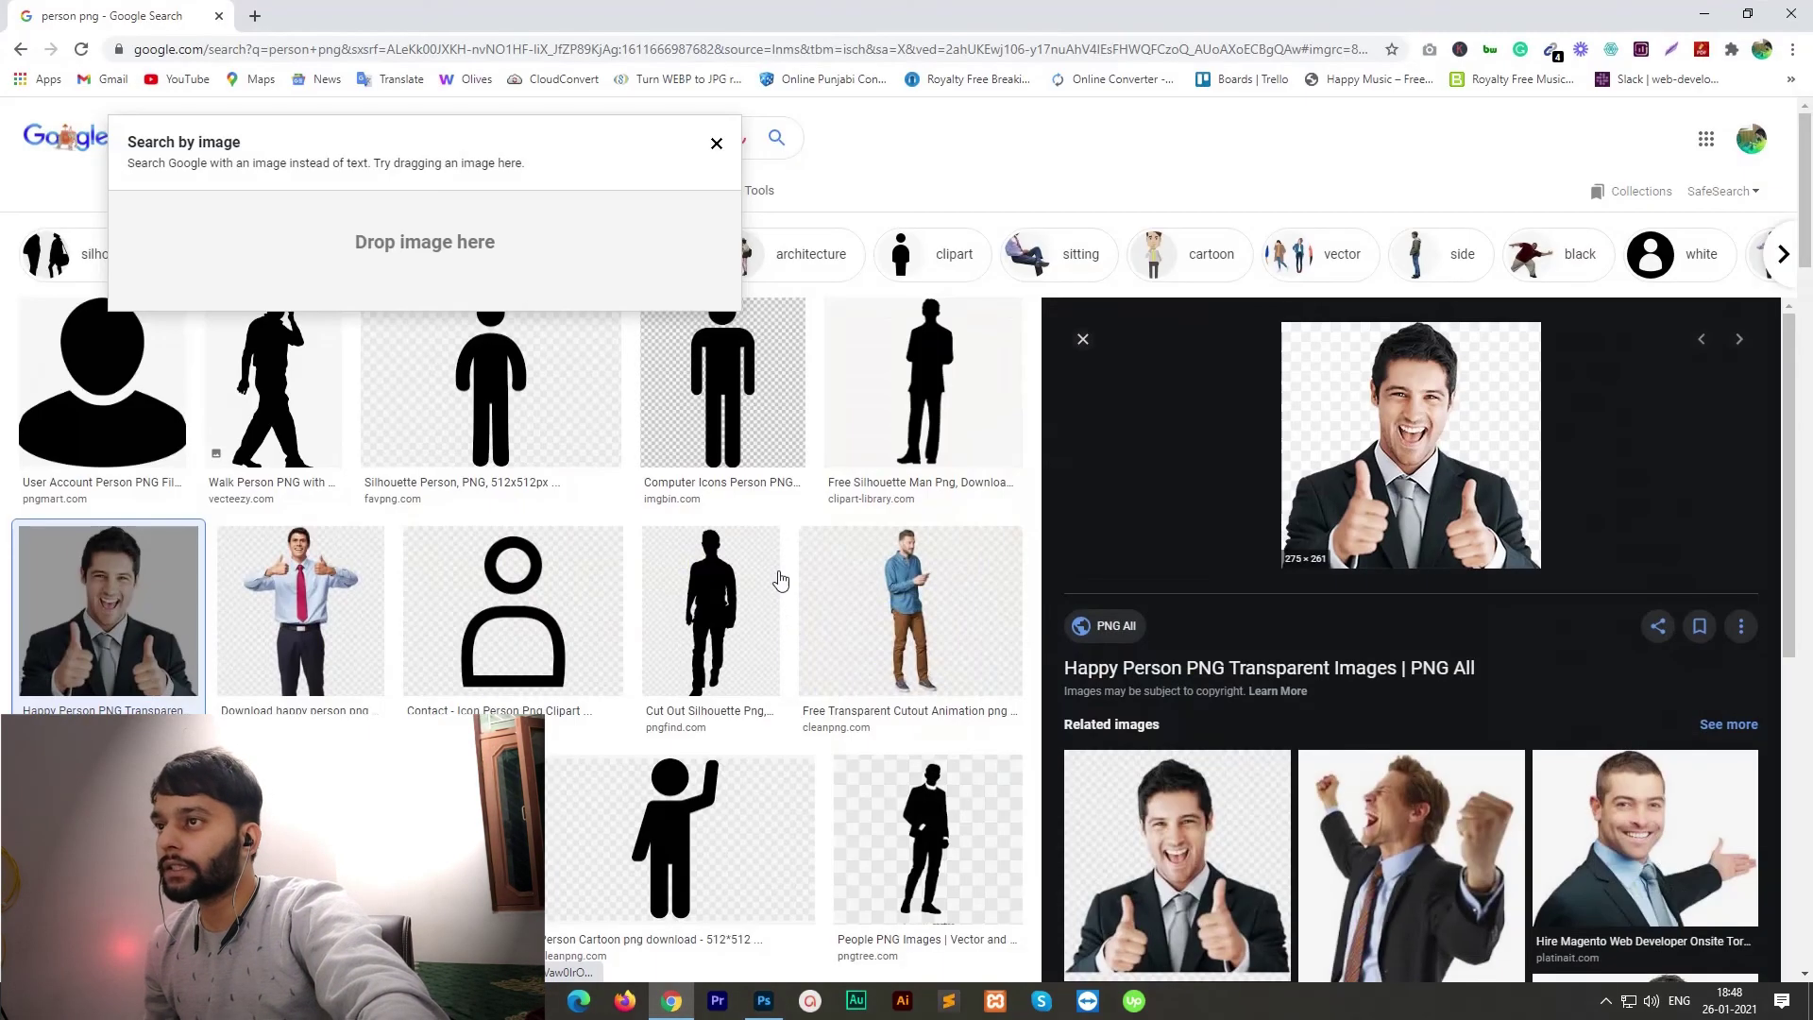
Step: Search Google Images for 'youtube png' and open the first logo result
click(604, 149)
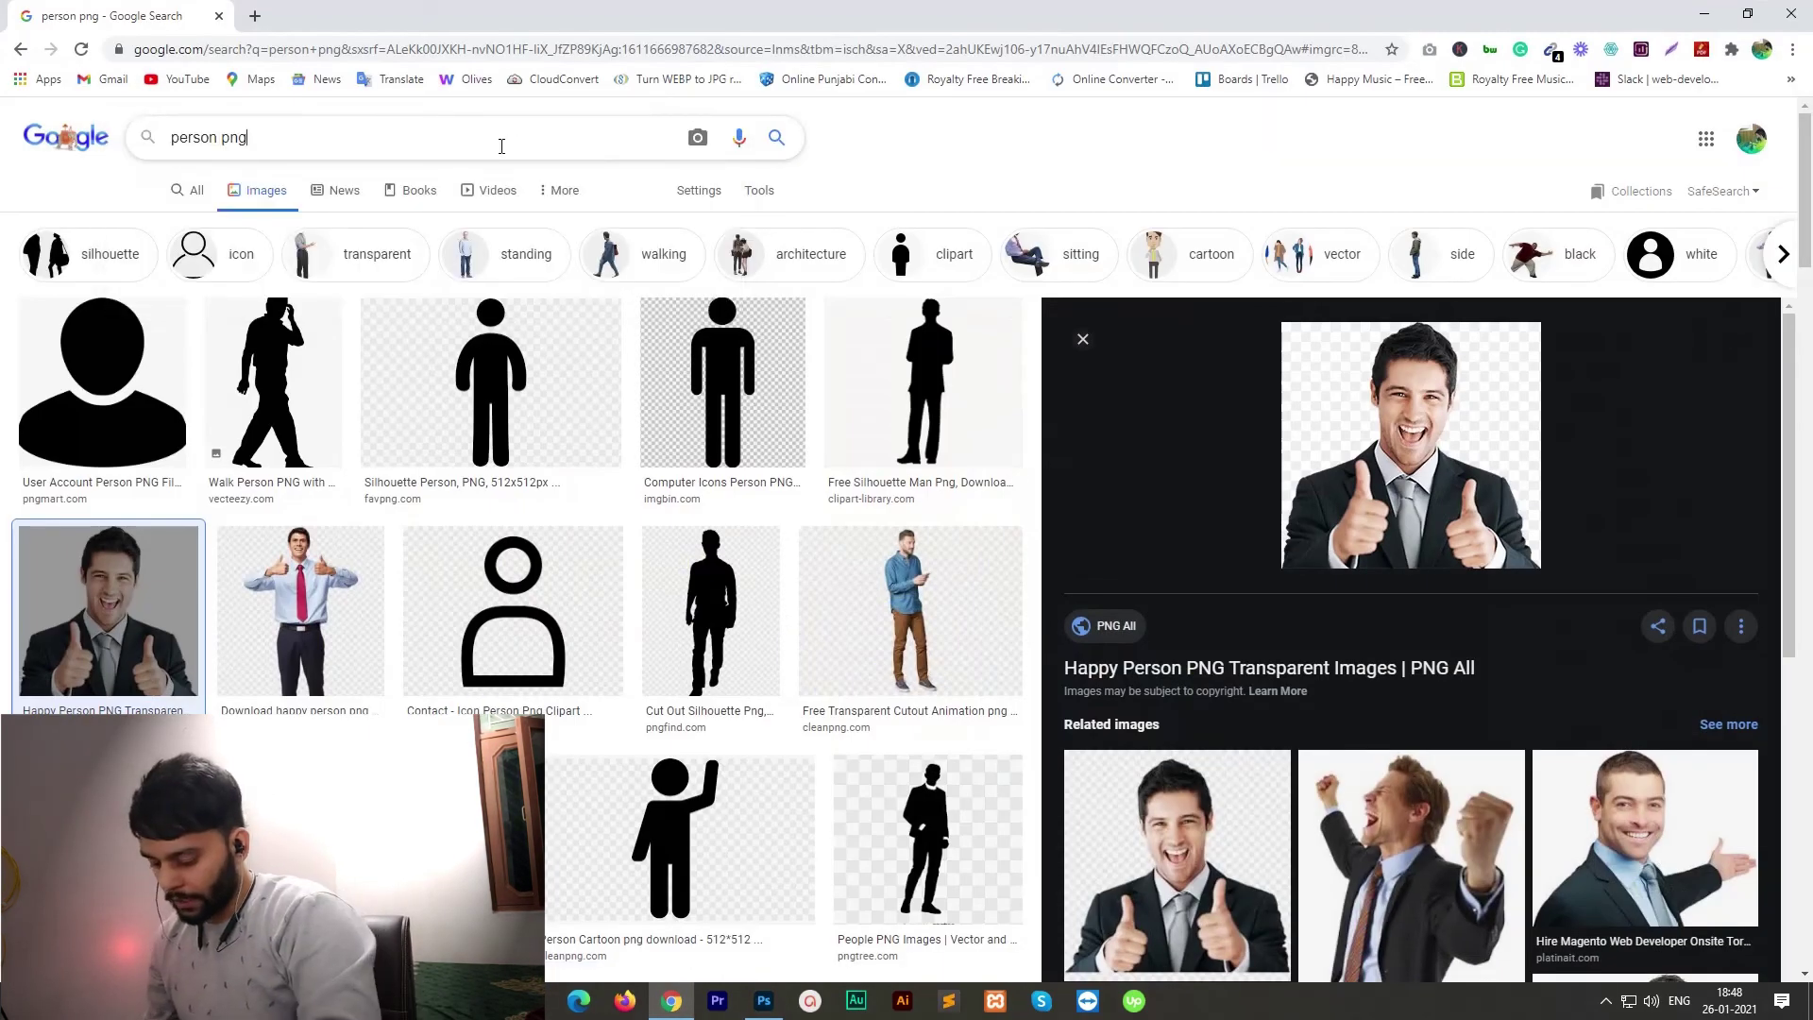
key(ctrl+a)
text(youtu)
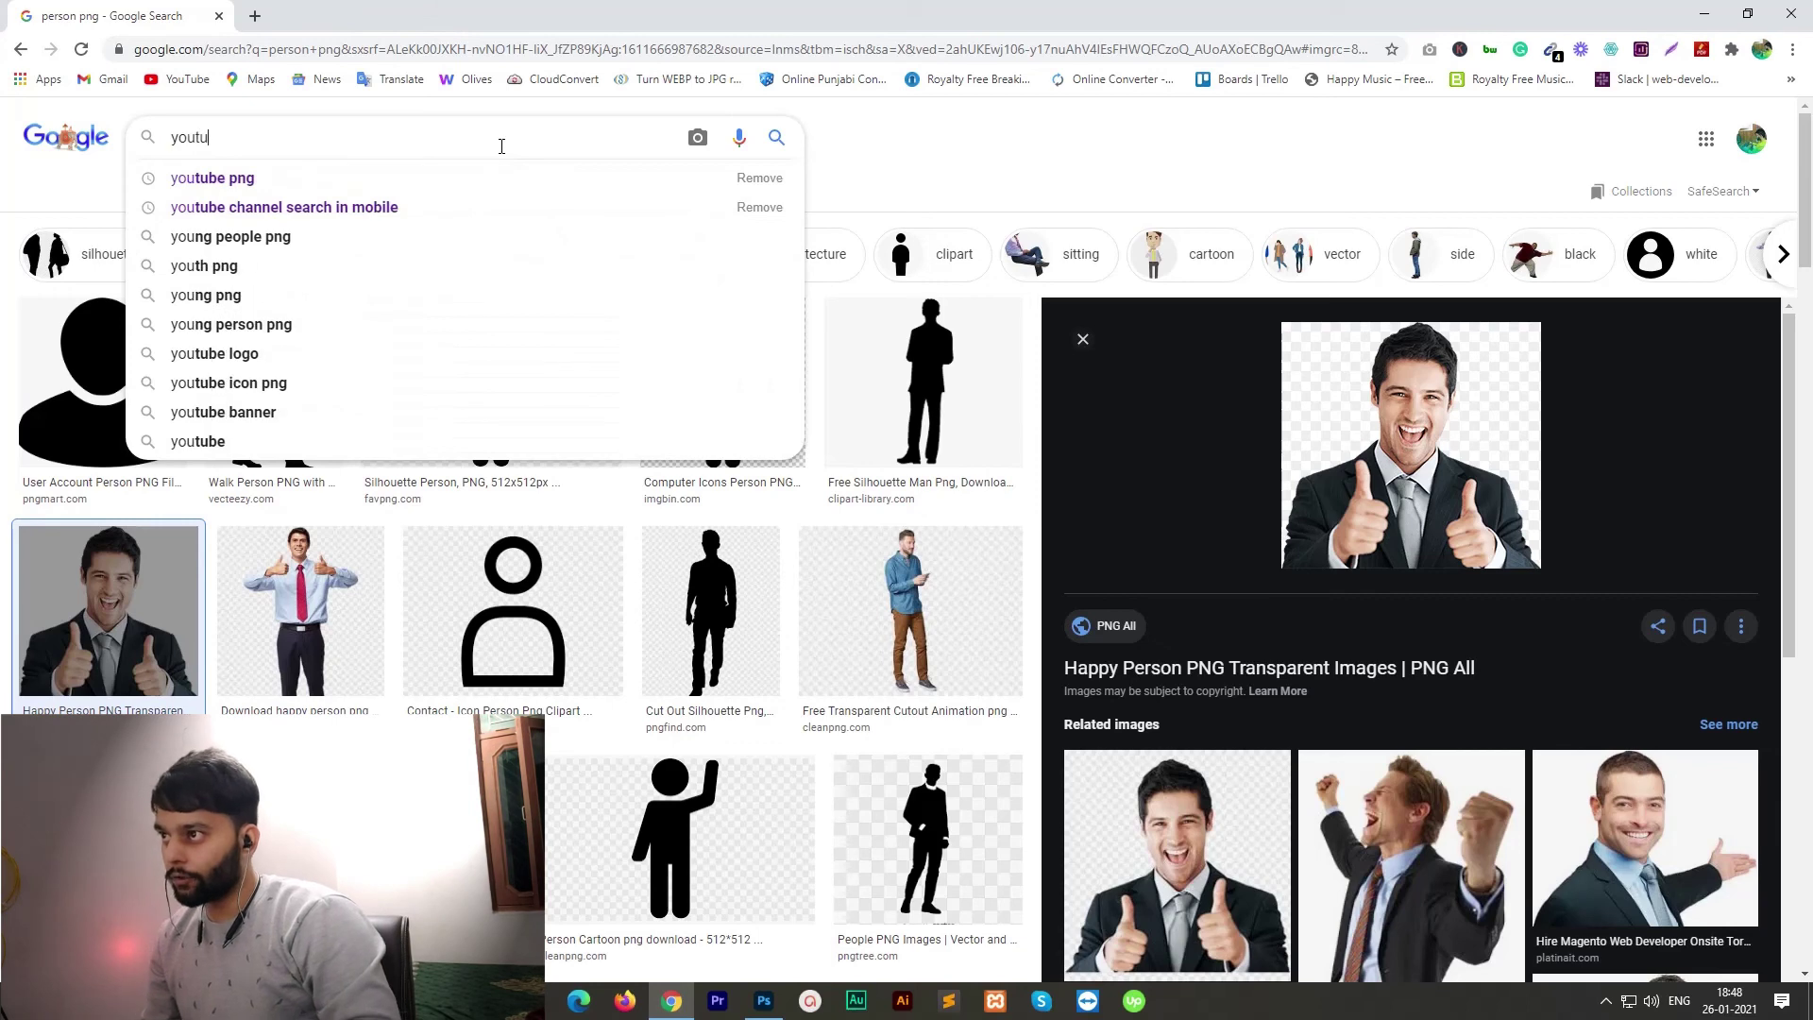
text(be png)
key(Return)
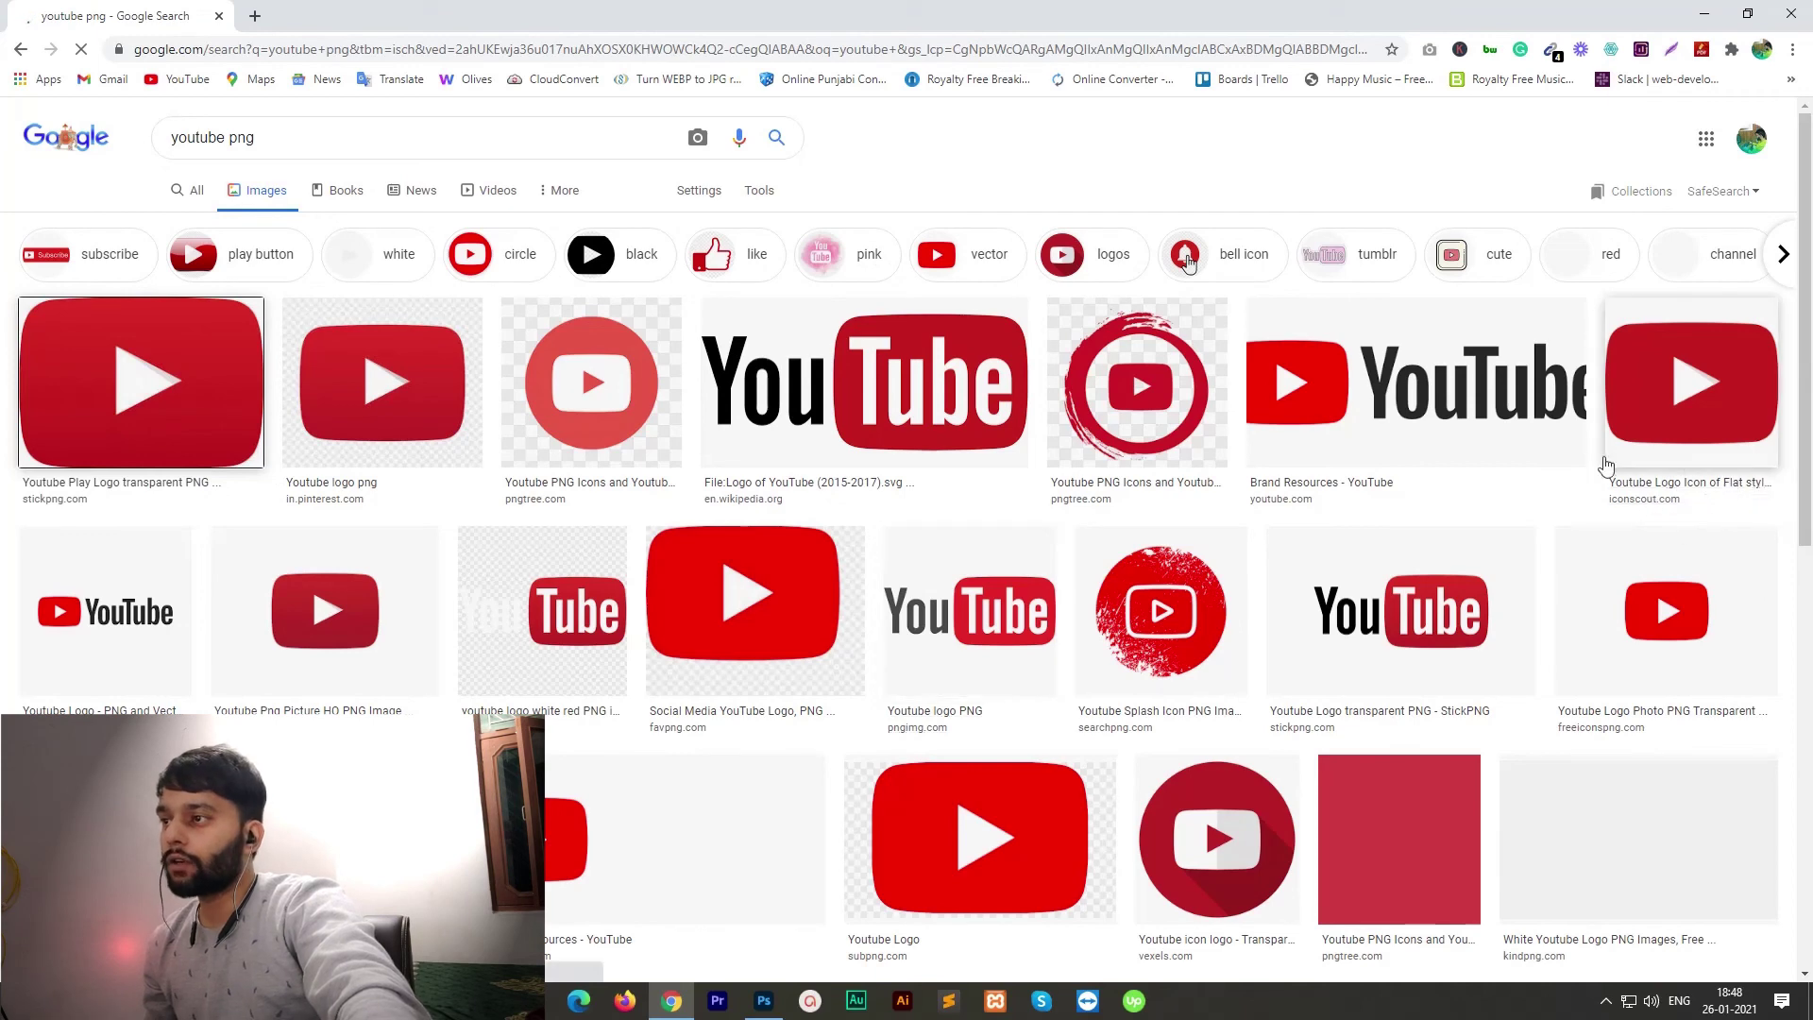
key(Return)
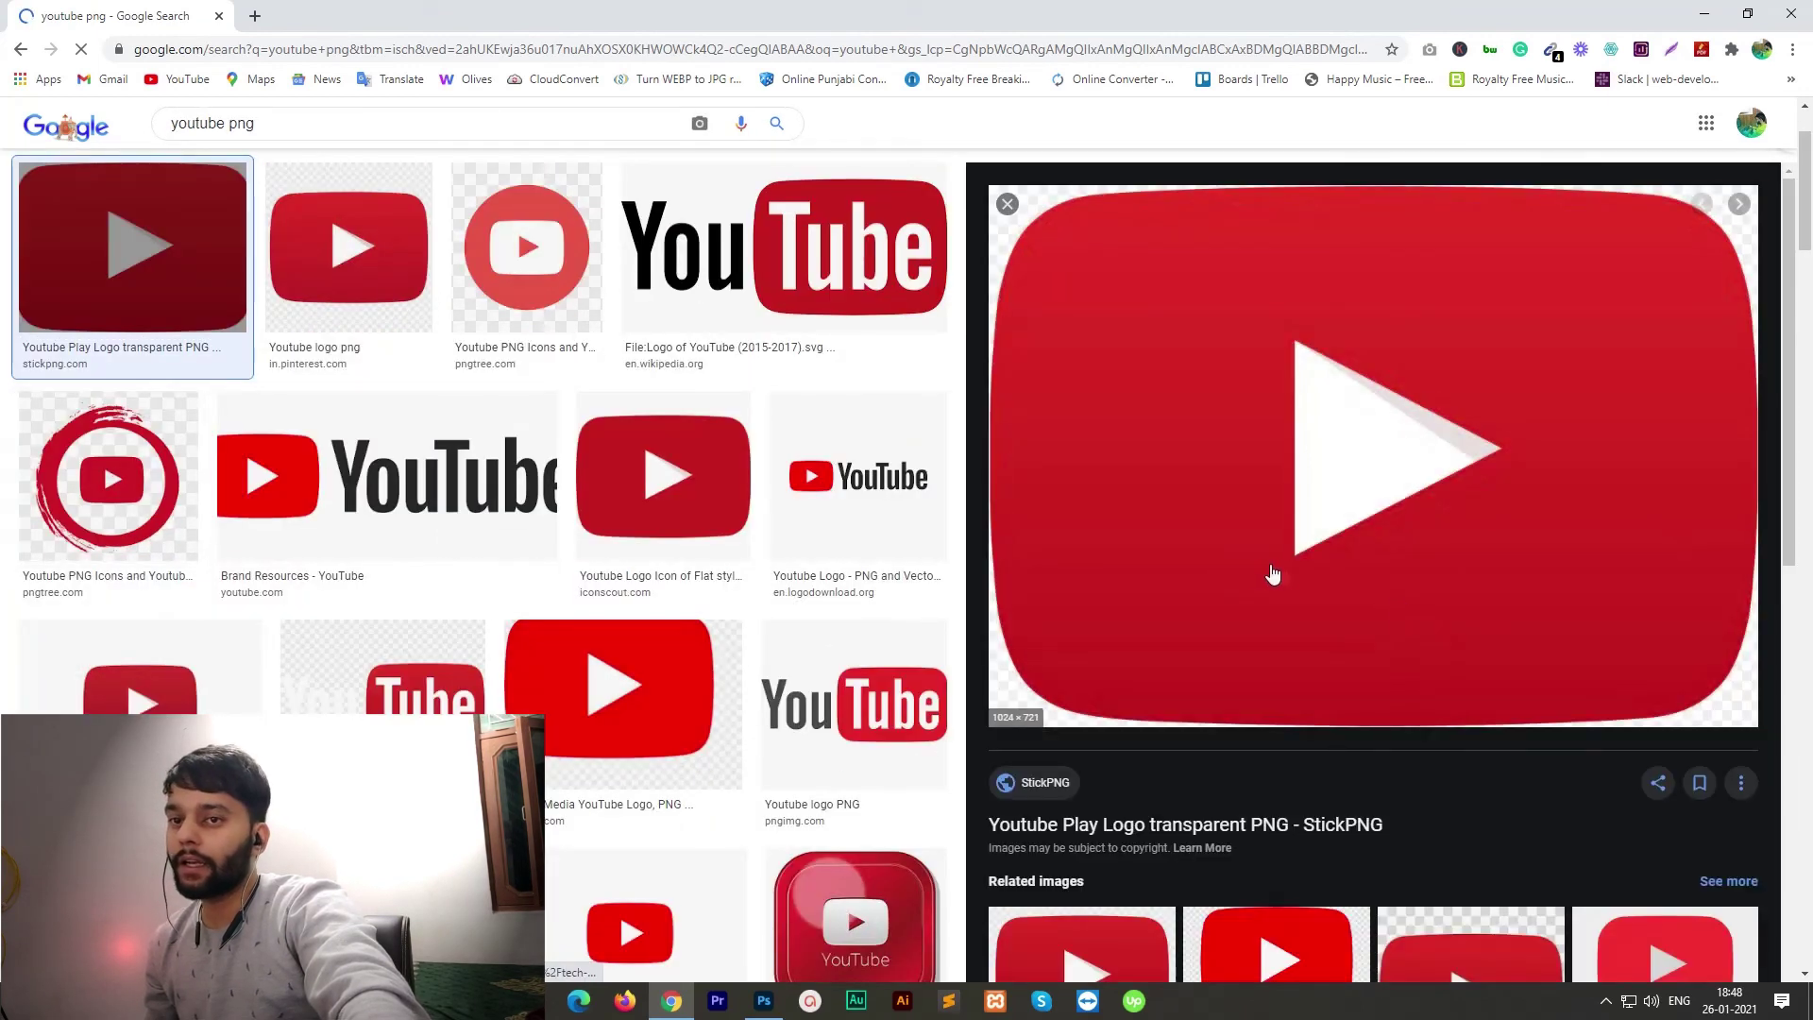
Step: Save the YouTube logo to the desktop and place it onto the Photoshop thumbnail
mouse_move(1275, 577)
mouse_down()
mouse_move(1549, 813)
mouse_move(1216, 586)
mouse_up()
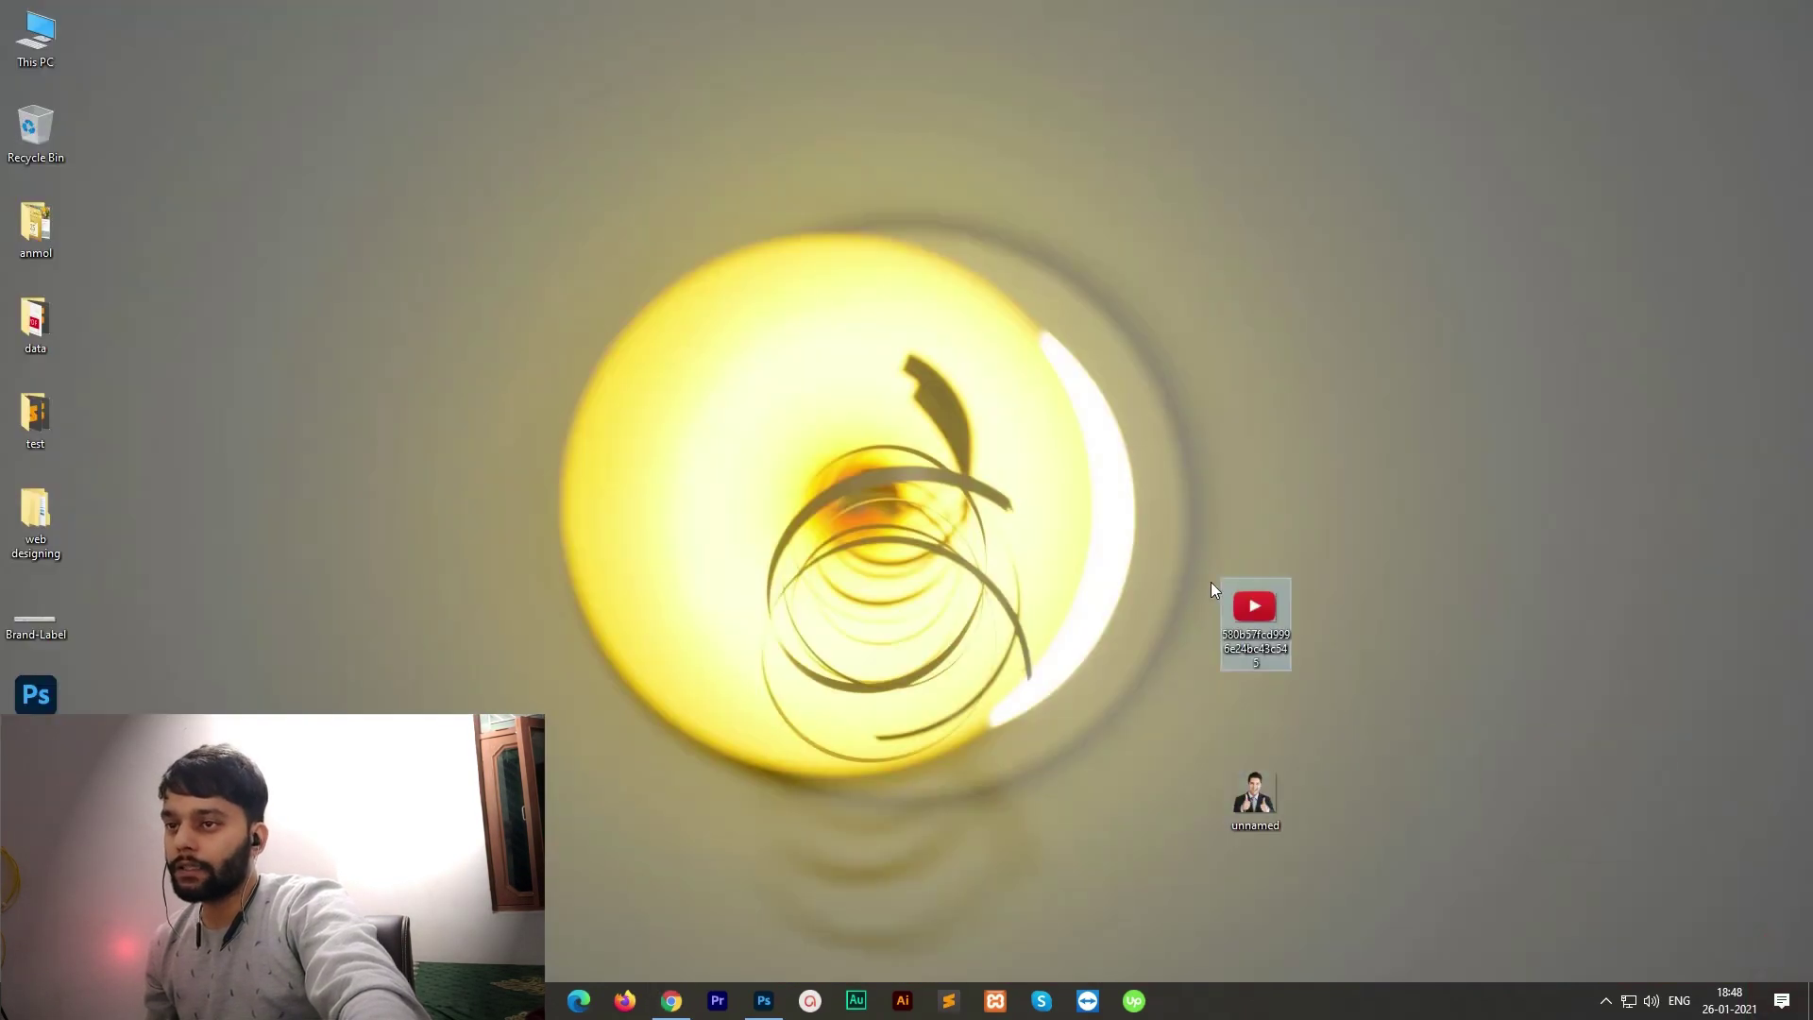
key(alt+Tab)
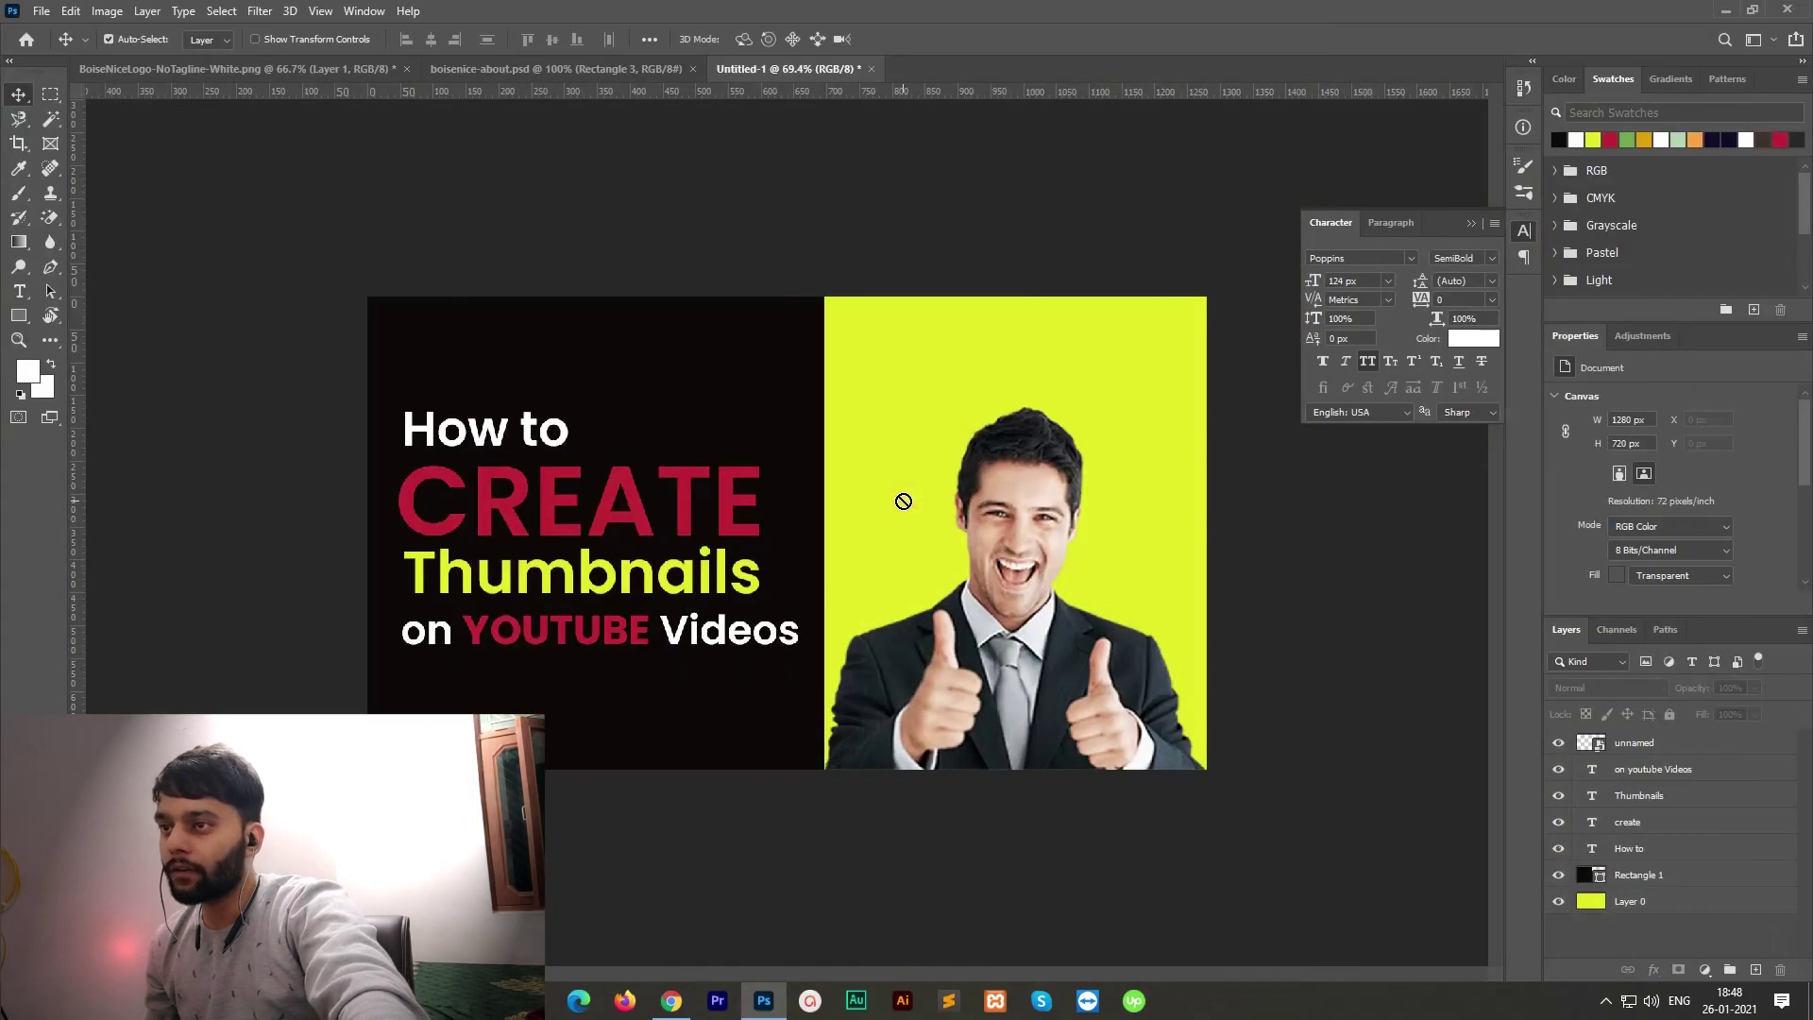
drag(903, 500, 935, 481)
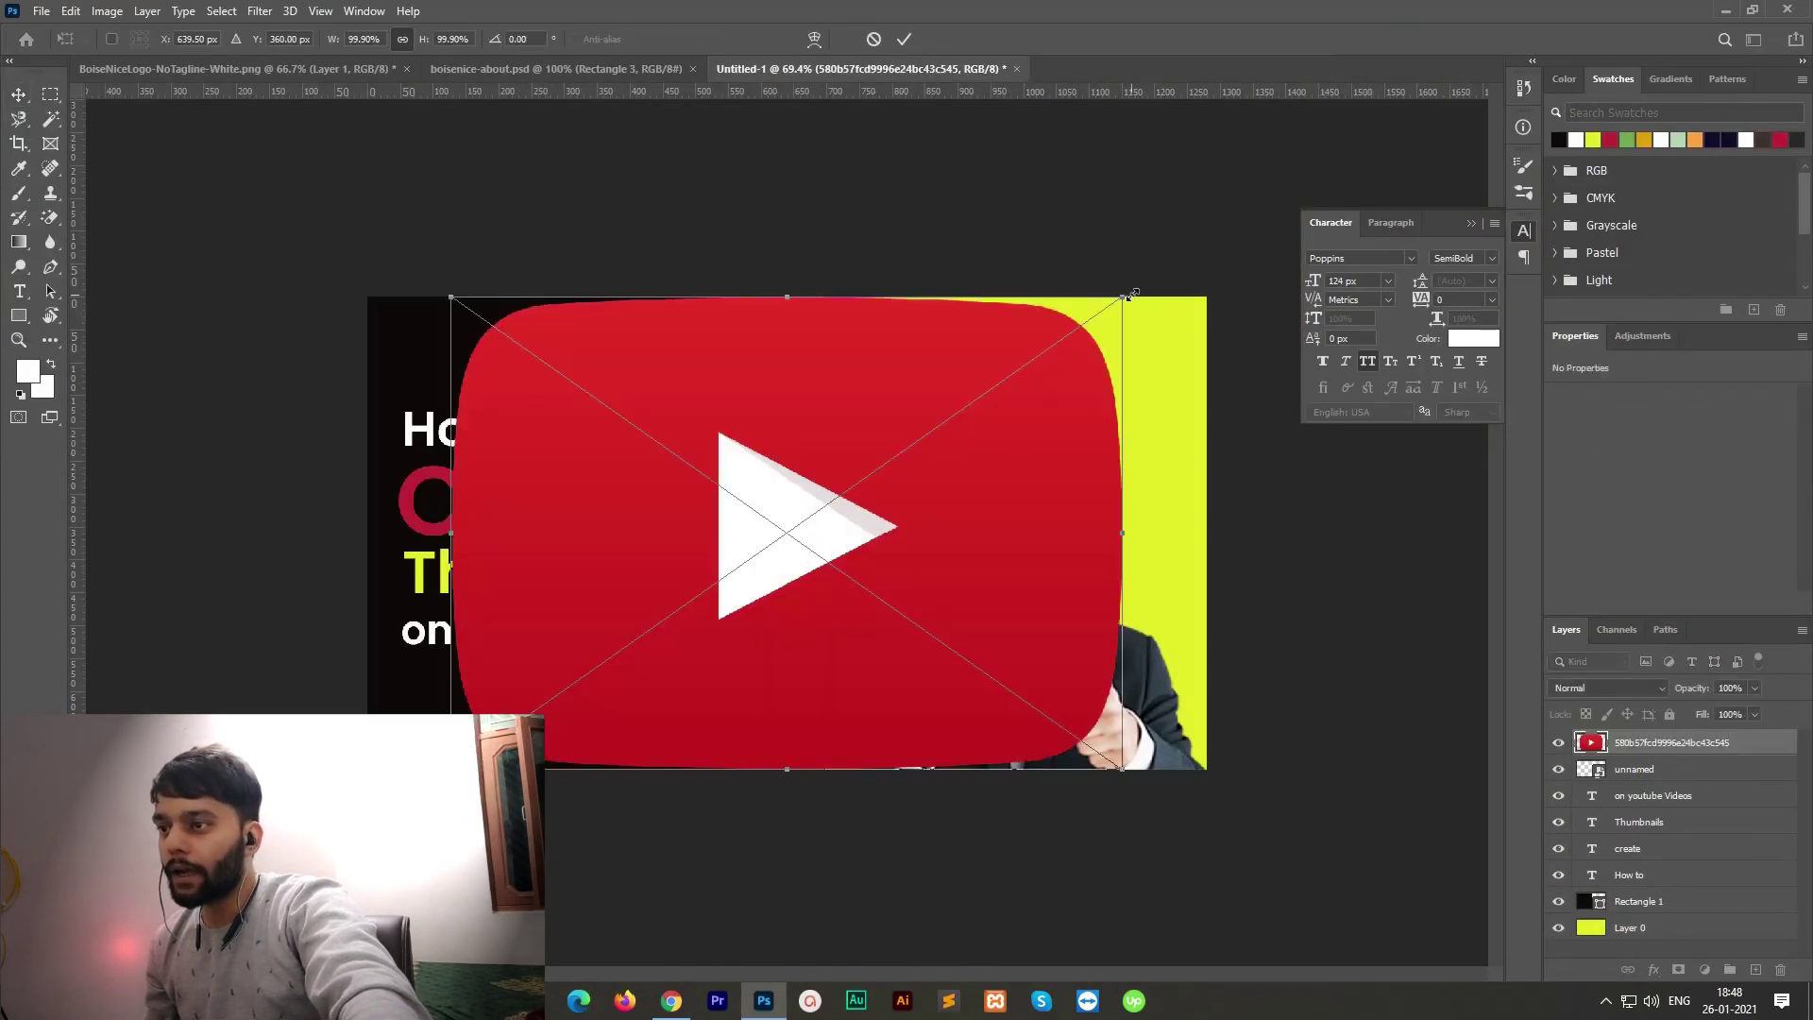
Step: Scale the YouTube logo down to about 243×171 px under the title and commit it
drag(1130, 296, 626, 674)
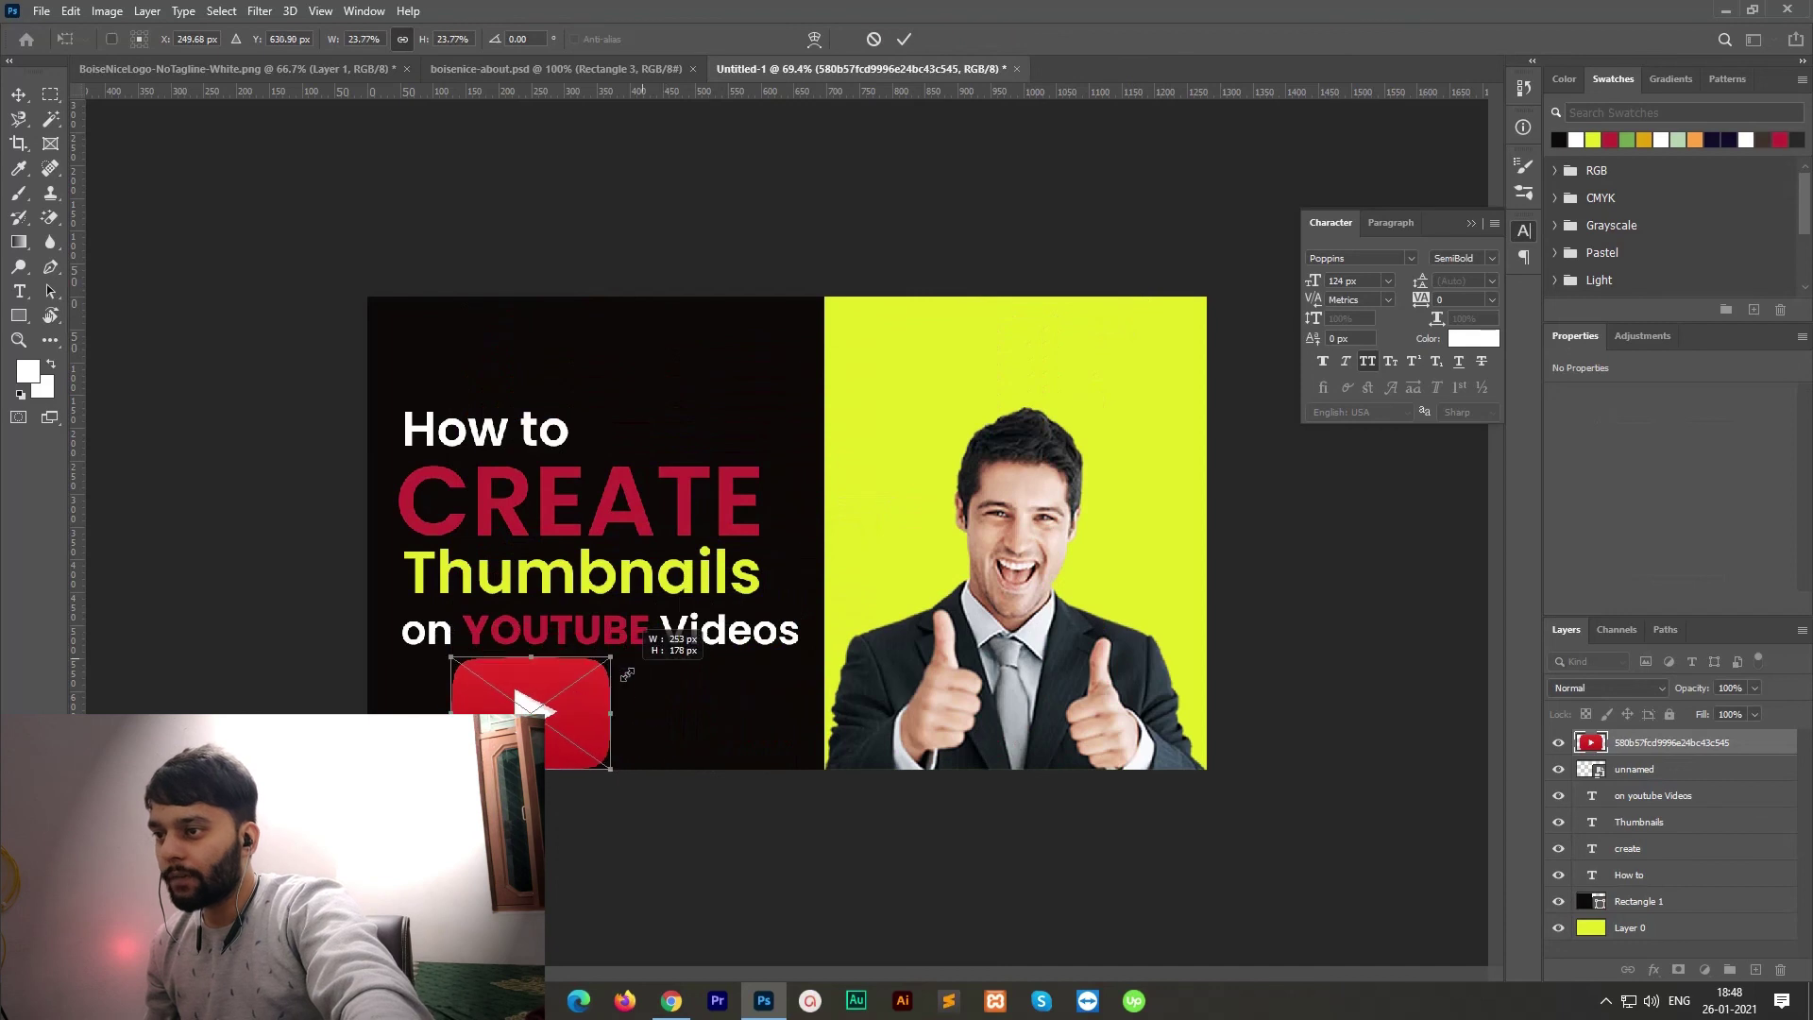
drag(546, 722, 593, 722)
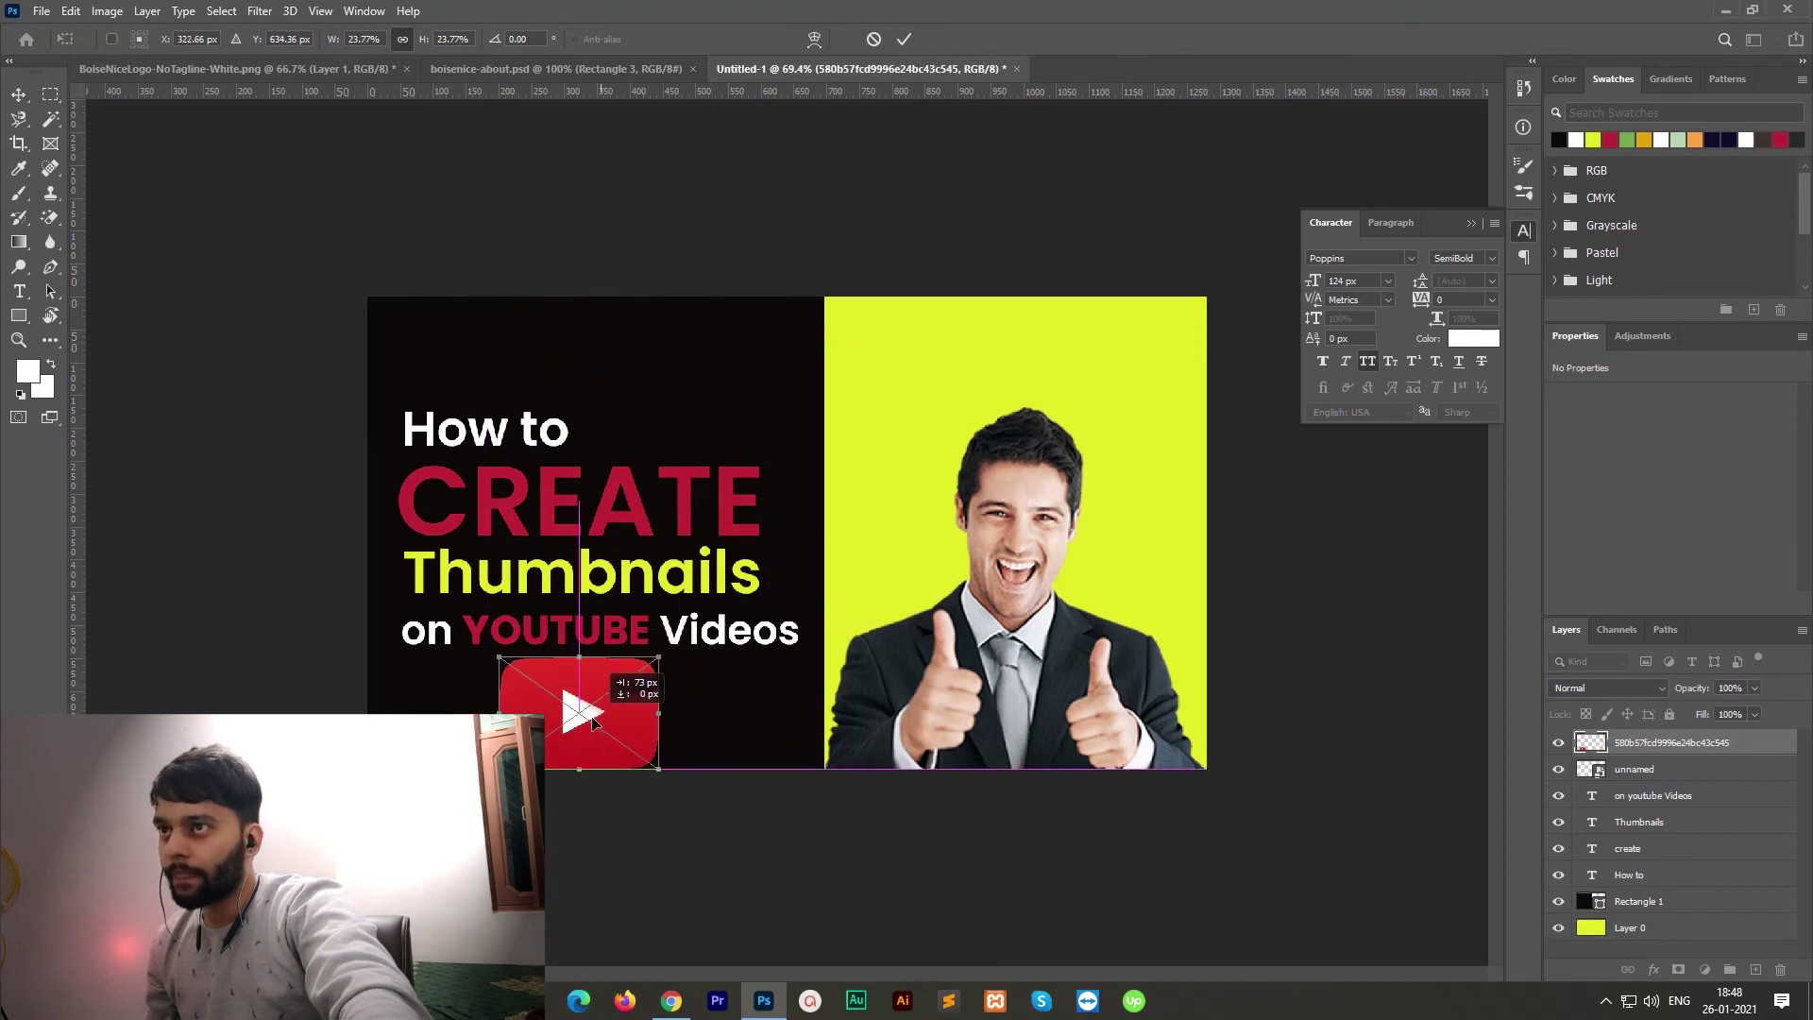
click(903, 39)
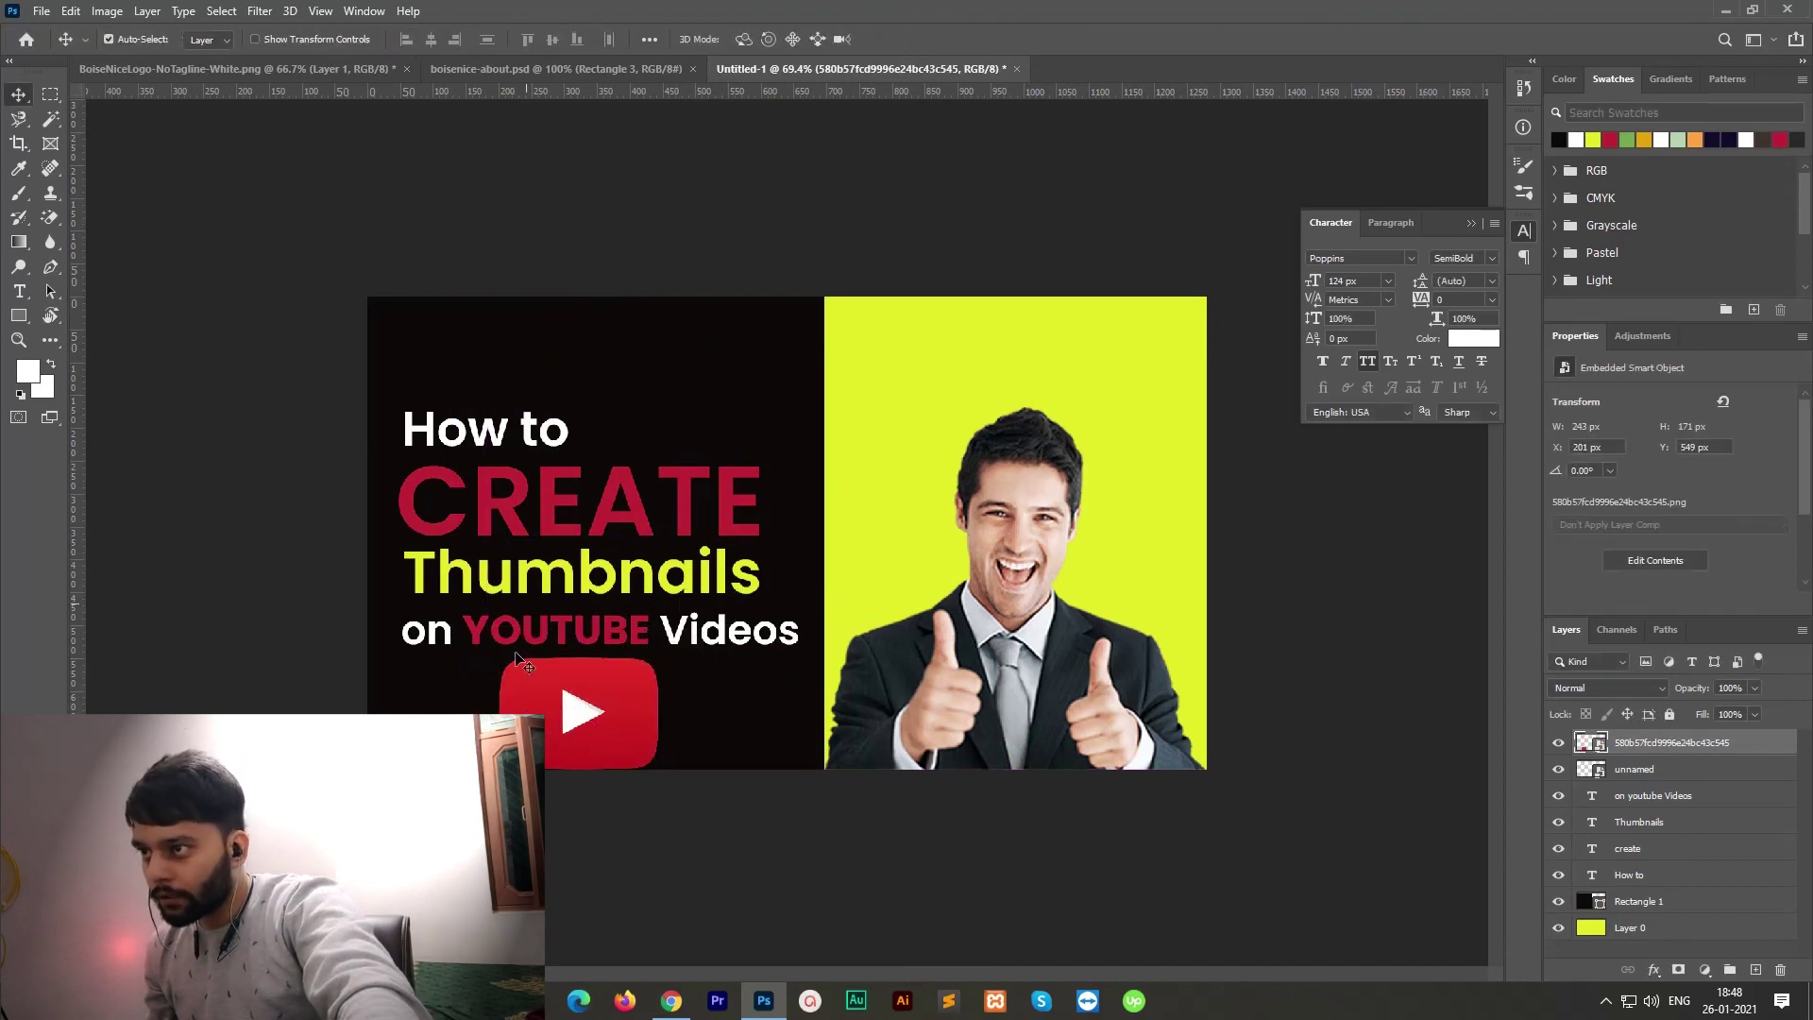
Step: Shift the four title text lines up and move the logo up beneath them
click(543, 433)
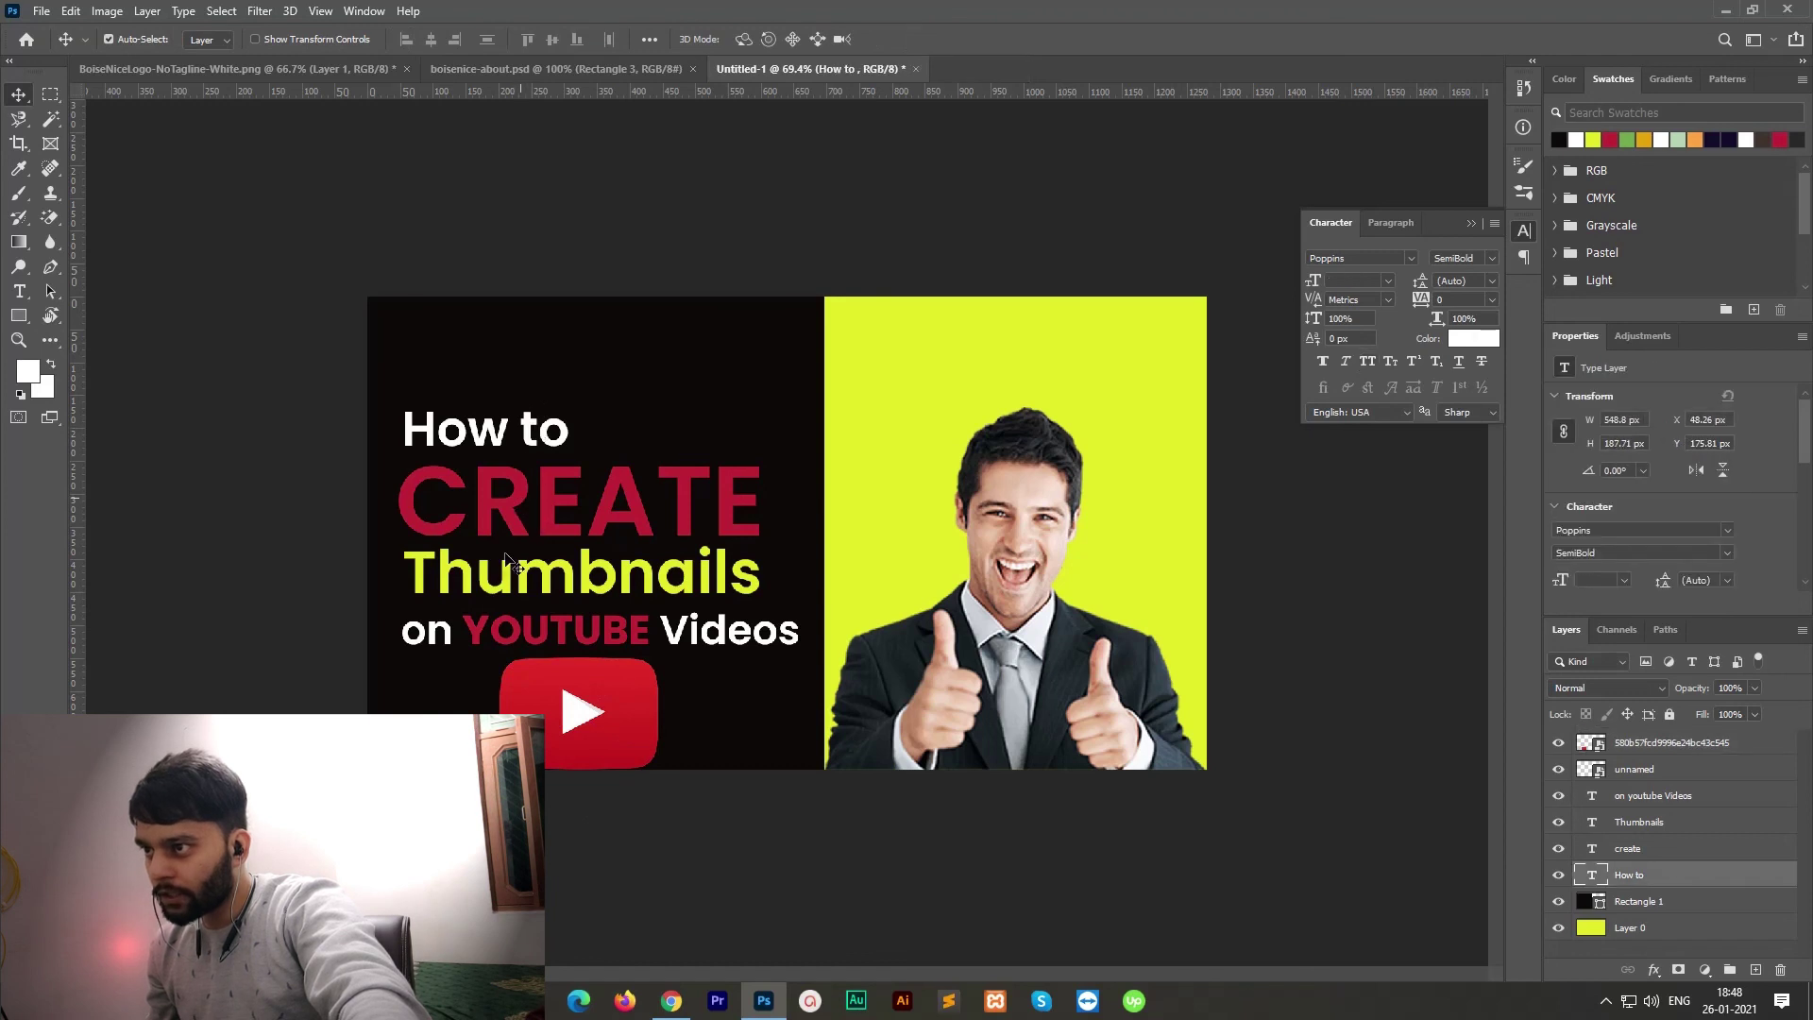
shift+click(527, 510)
shift+click(510, 588)
shift+click(514, 628)
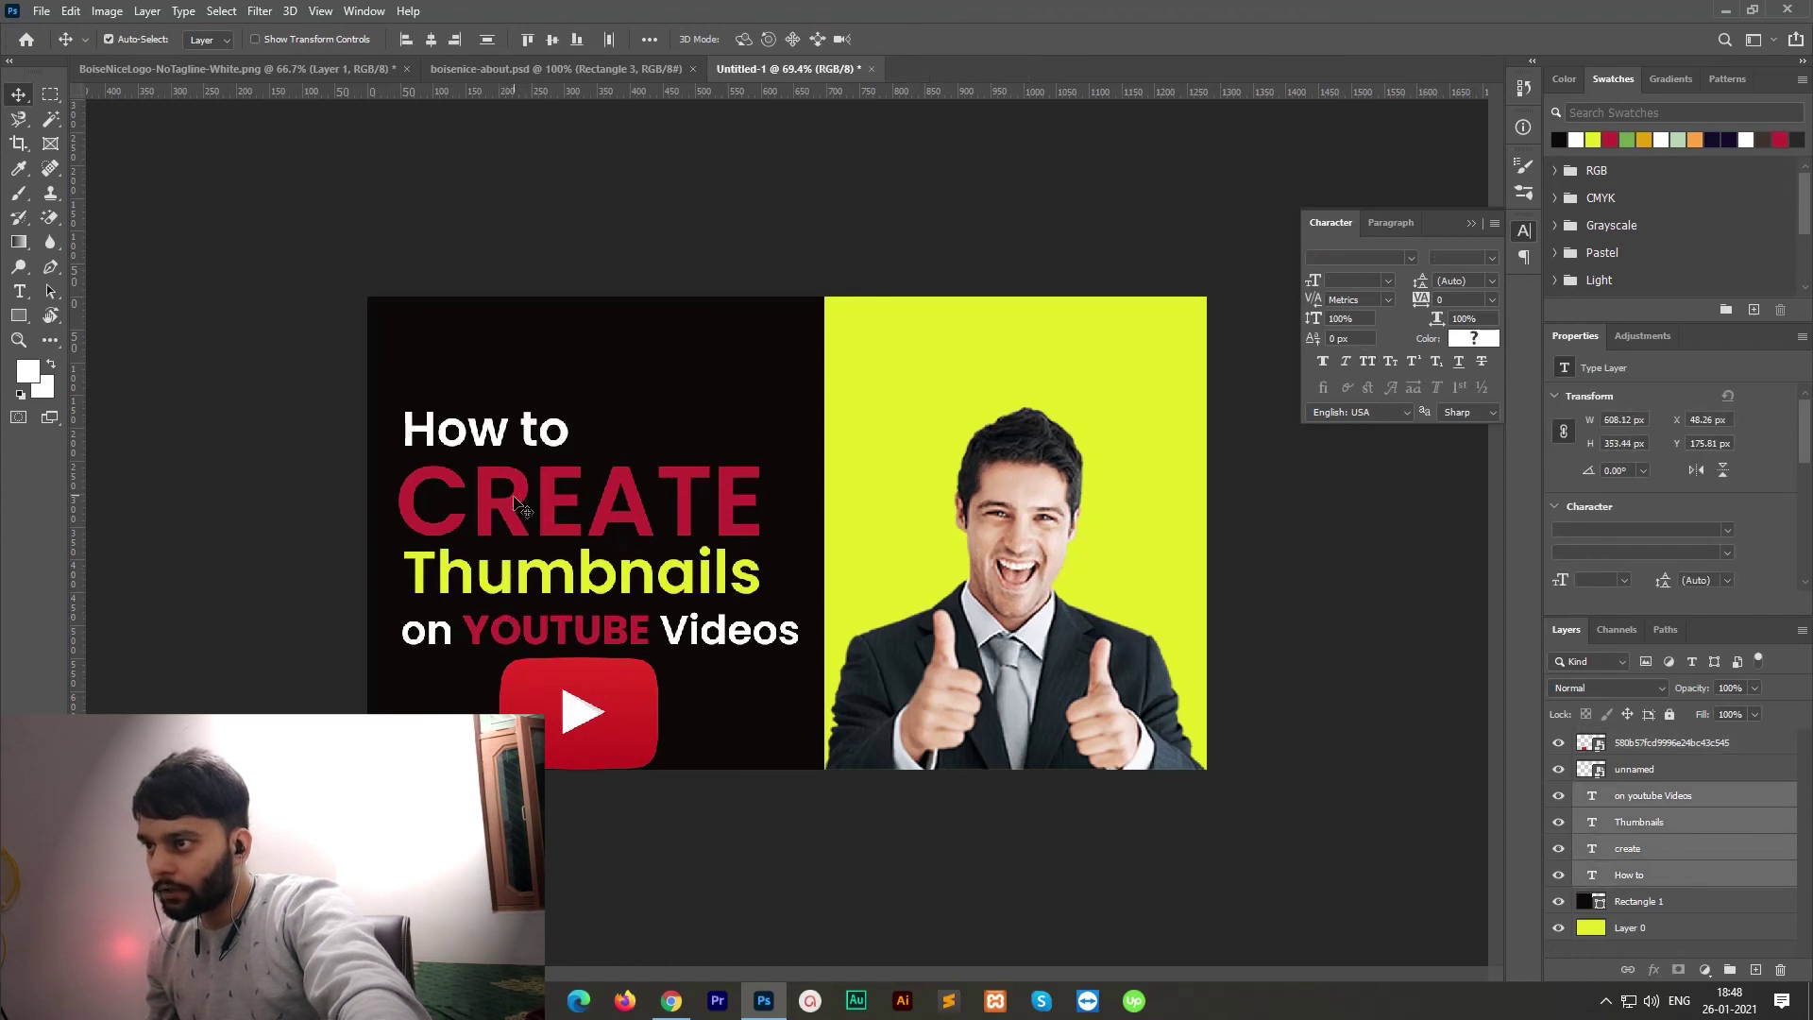
drag(510, 510, 524, 464)
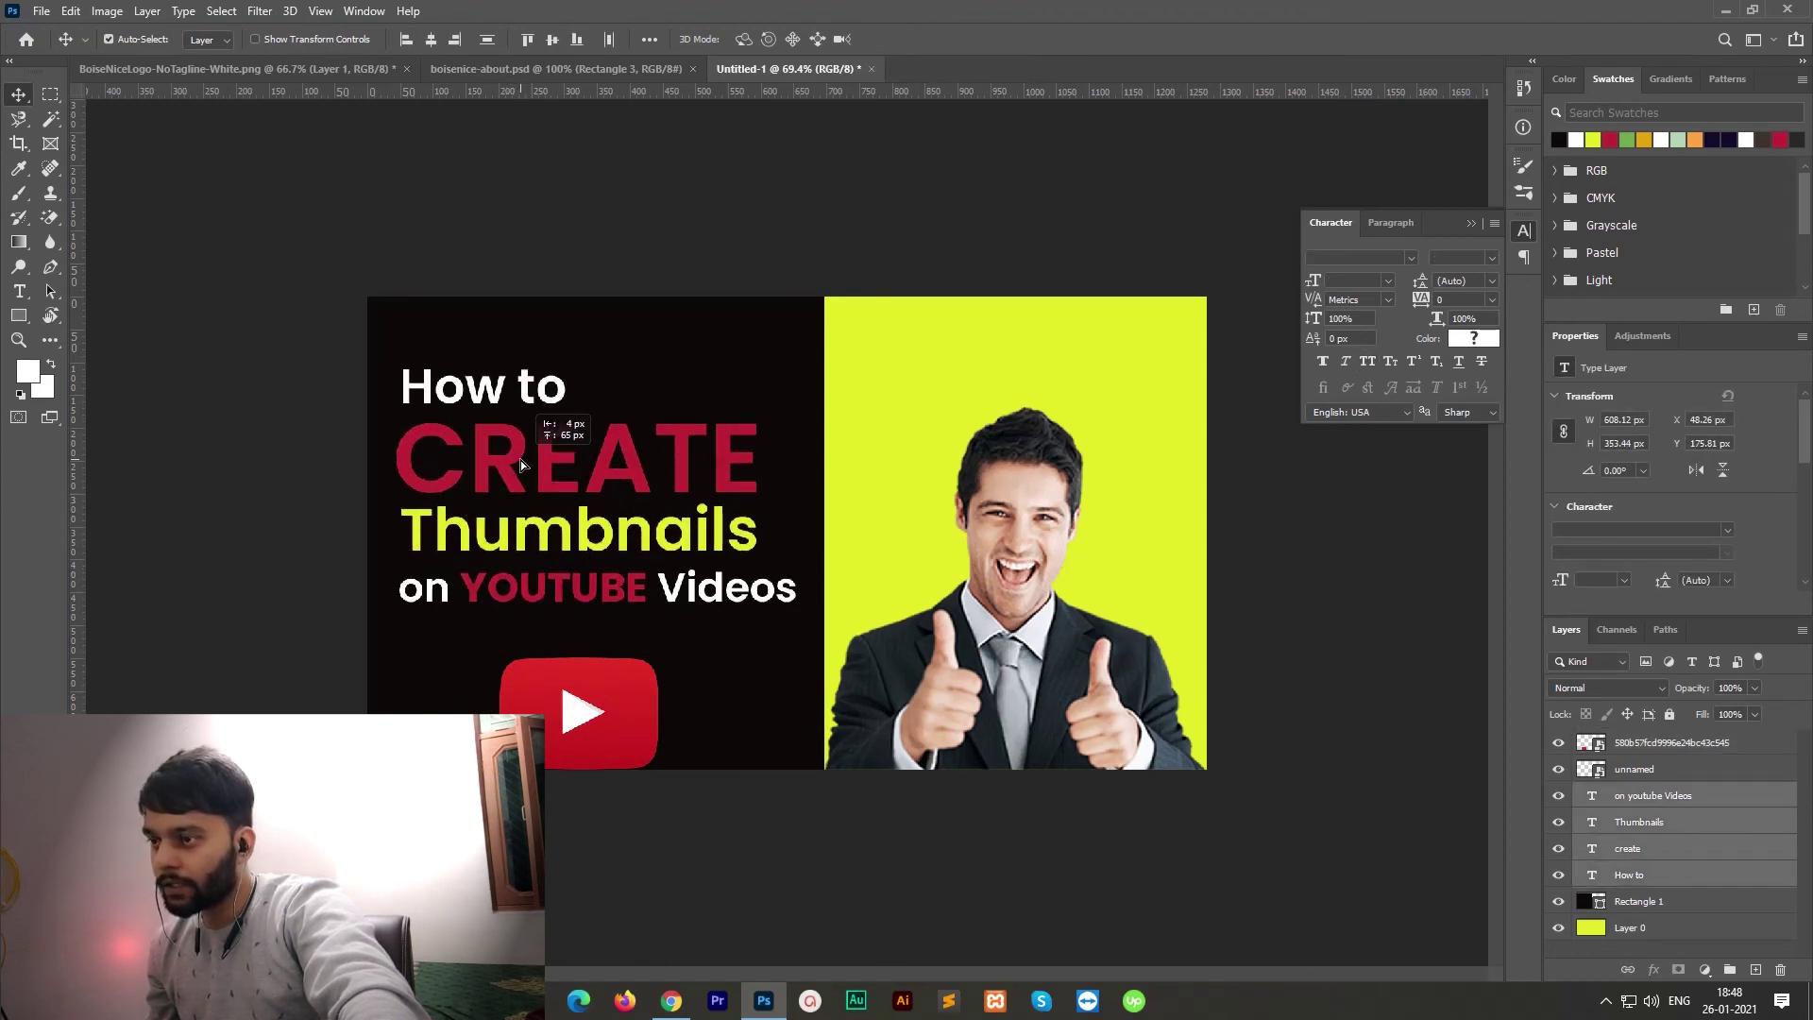
drag(572, 765, 573, 730)
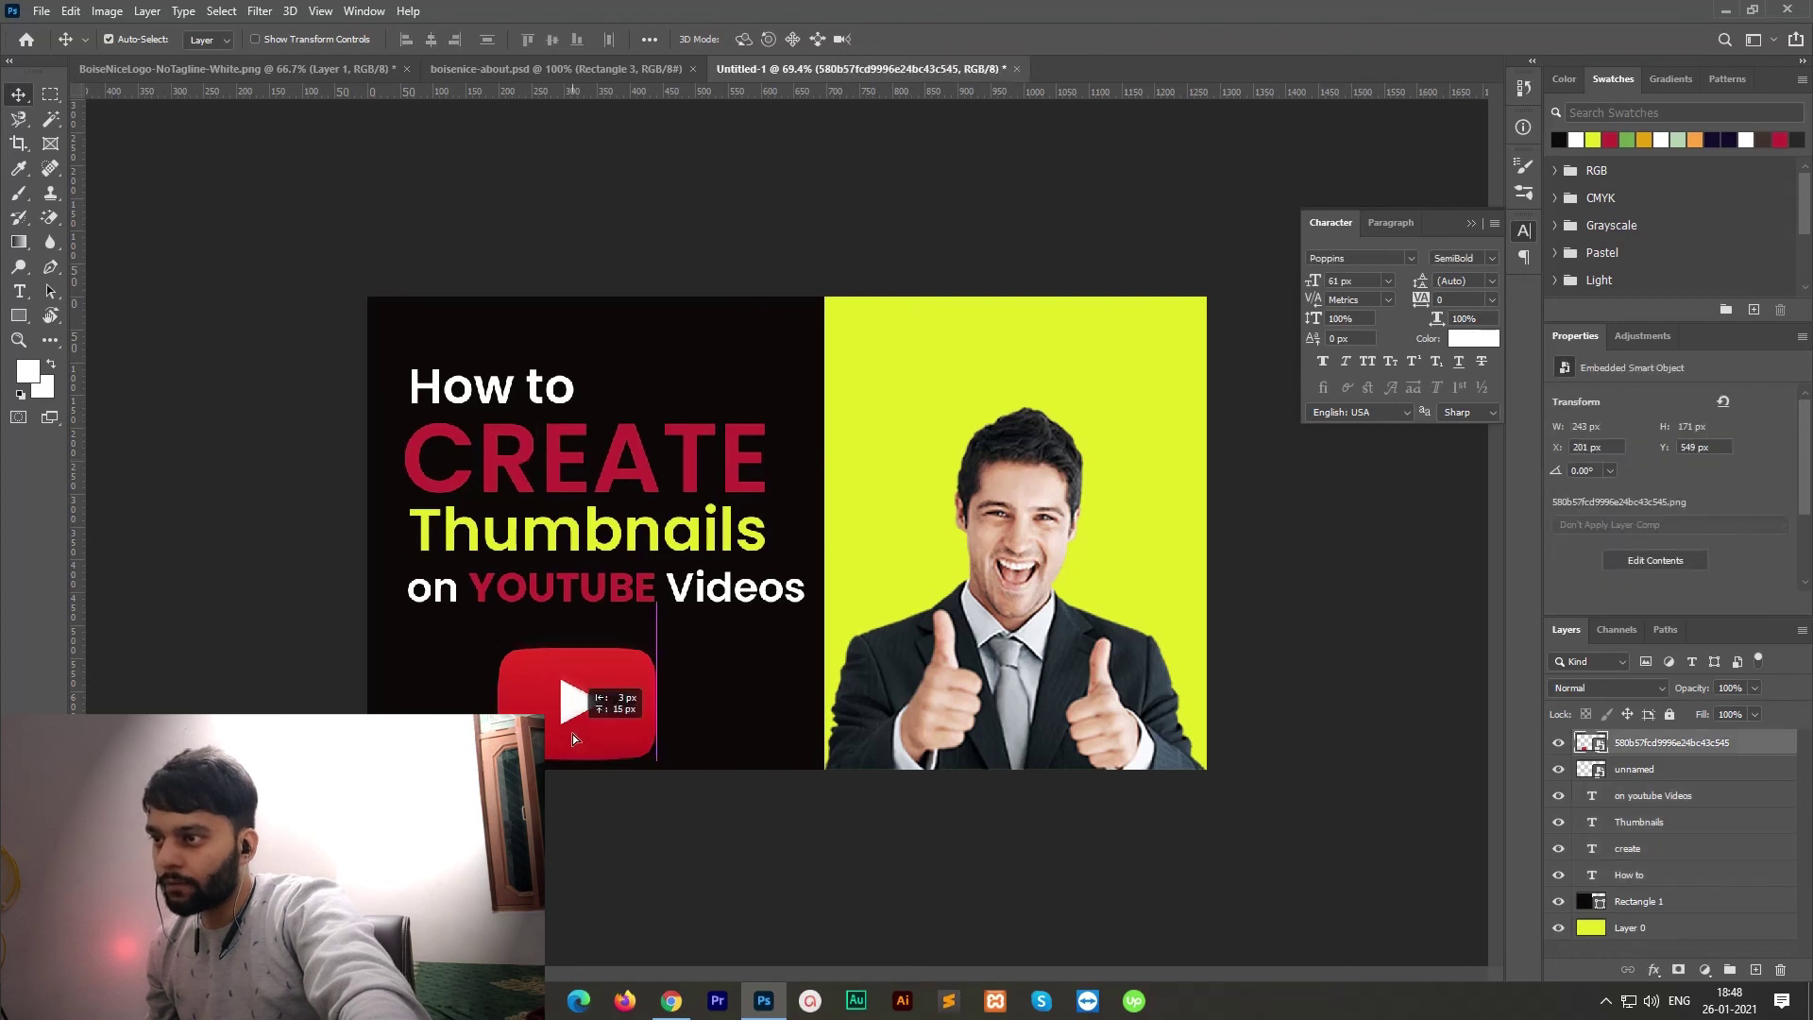
click(859, 210)
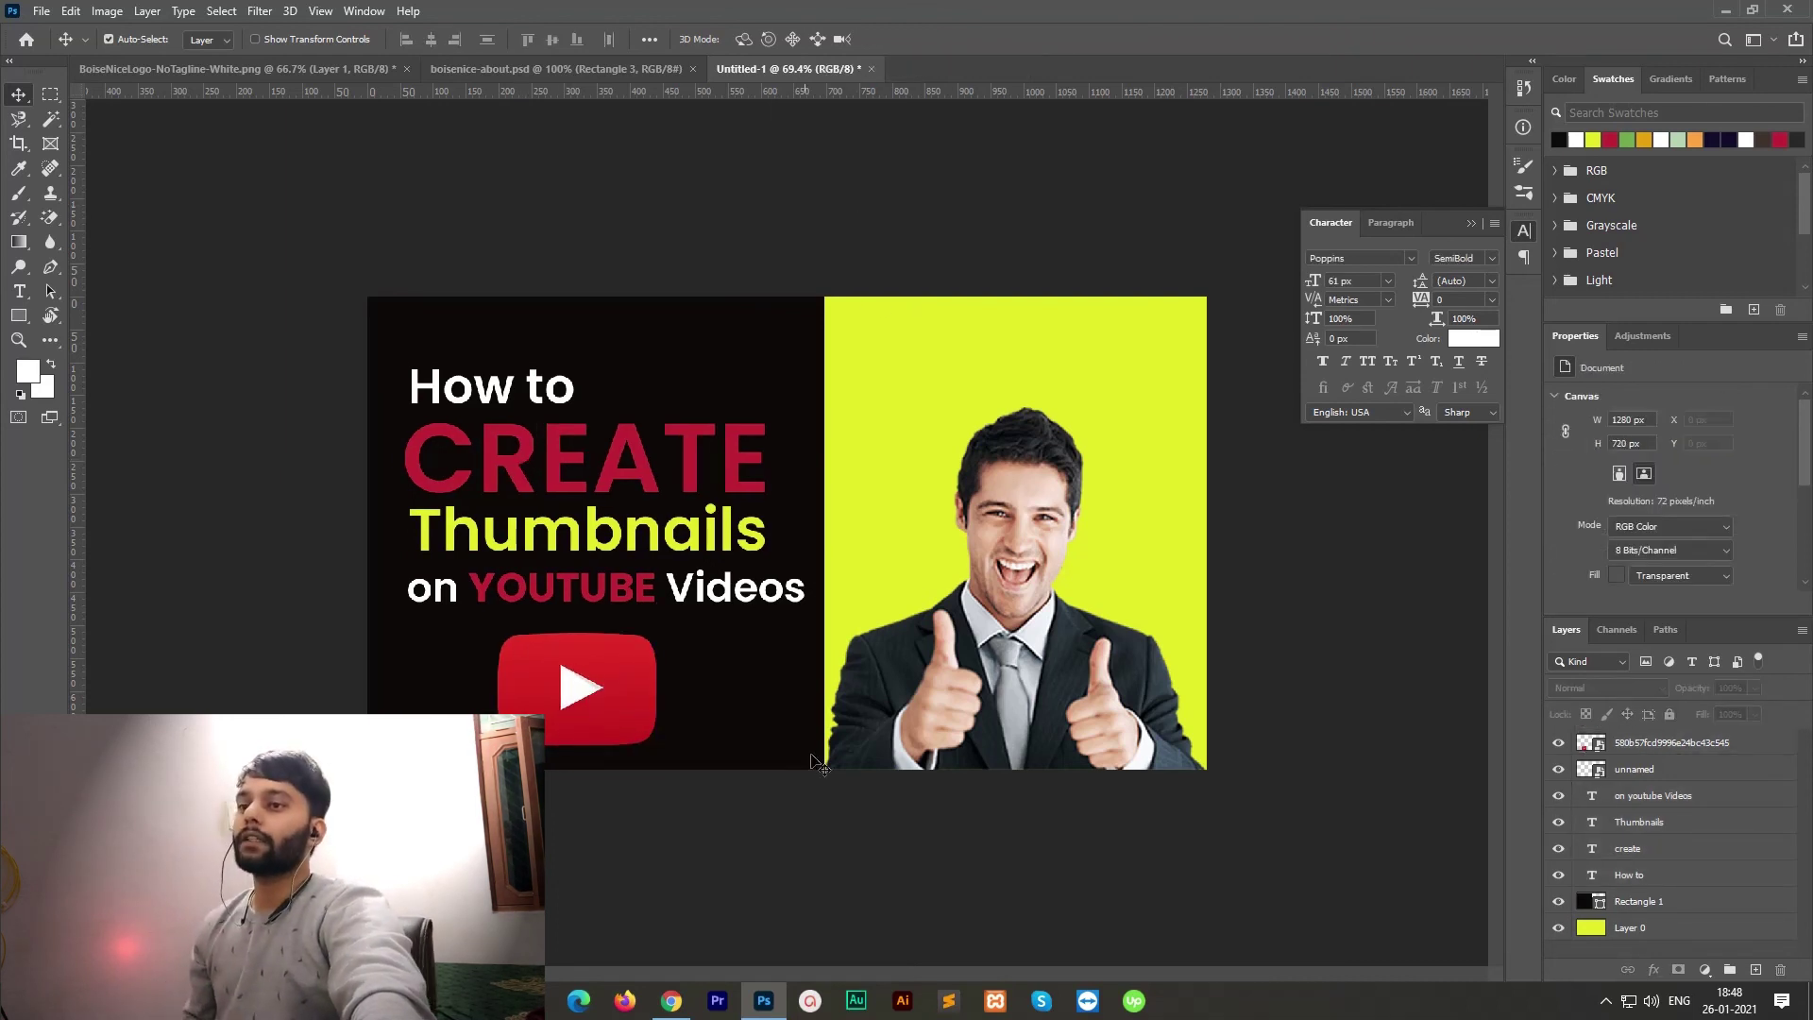